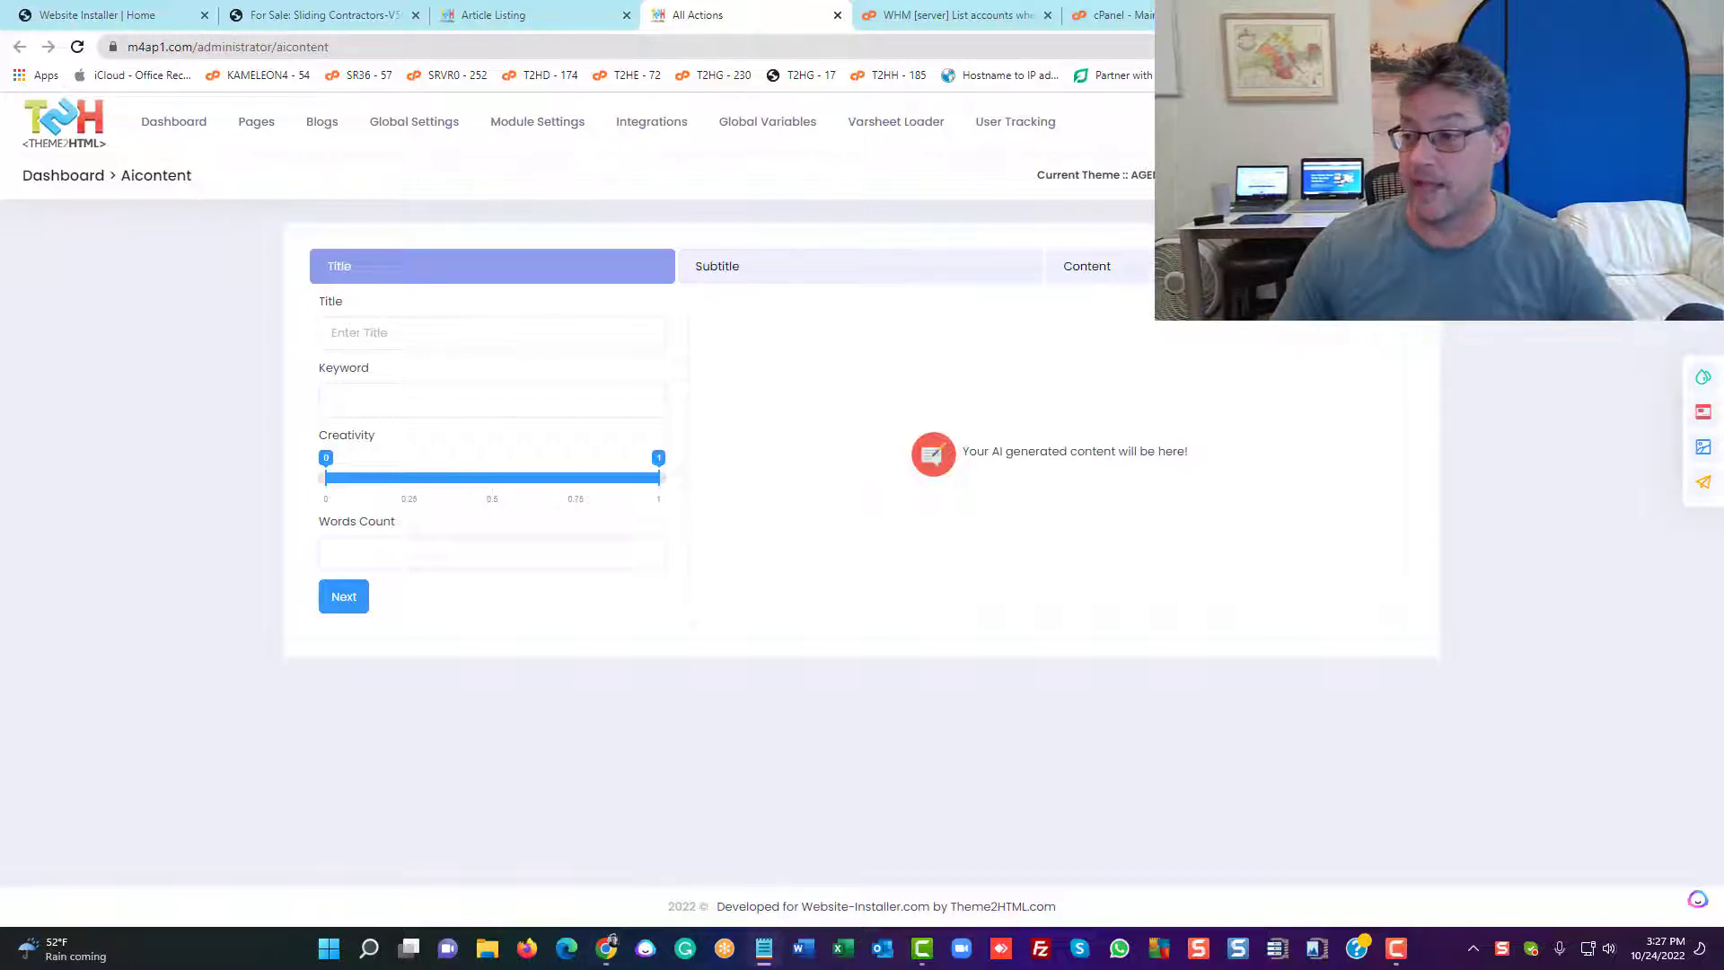
Enter the title "Lake Tahoe Vacation Rentals" and add the keywords vacation, holidays, rentals and lake tahoe
left_click(442, 331)
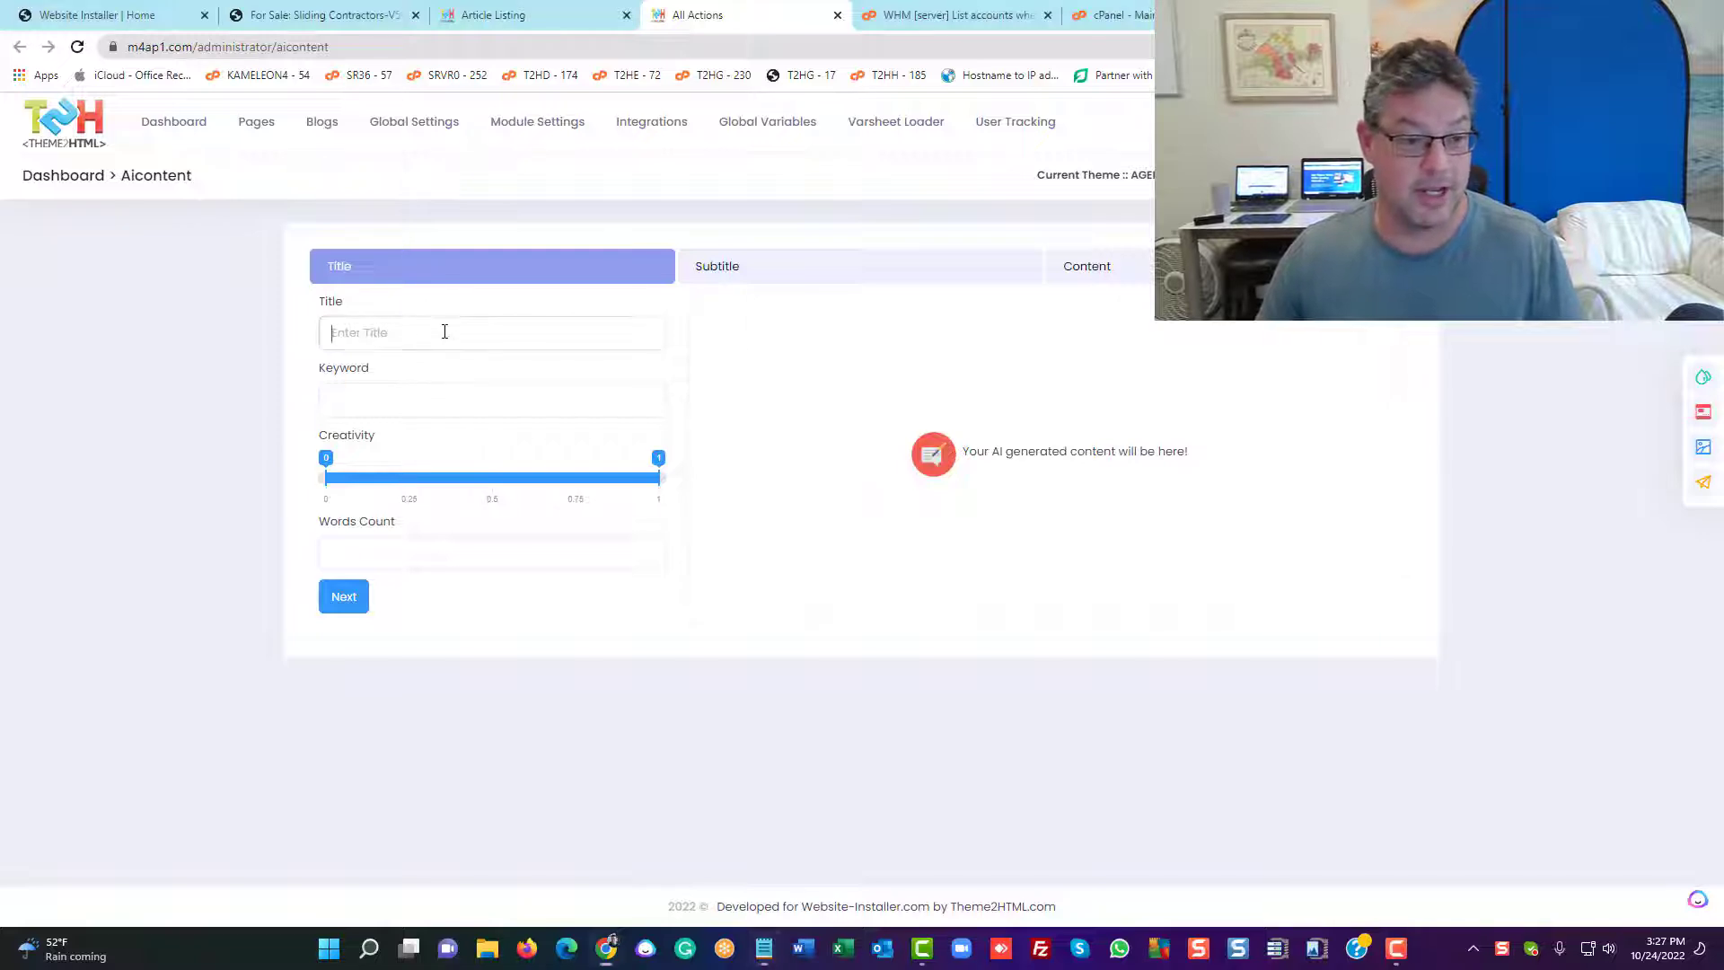
type("Lake Tahoe Vacation Rentals")
left_click(493, 413)
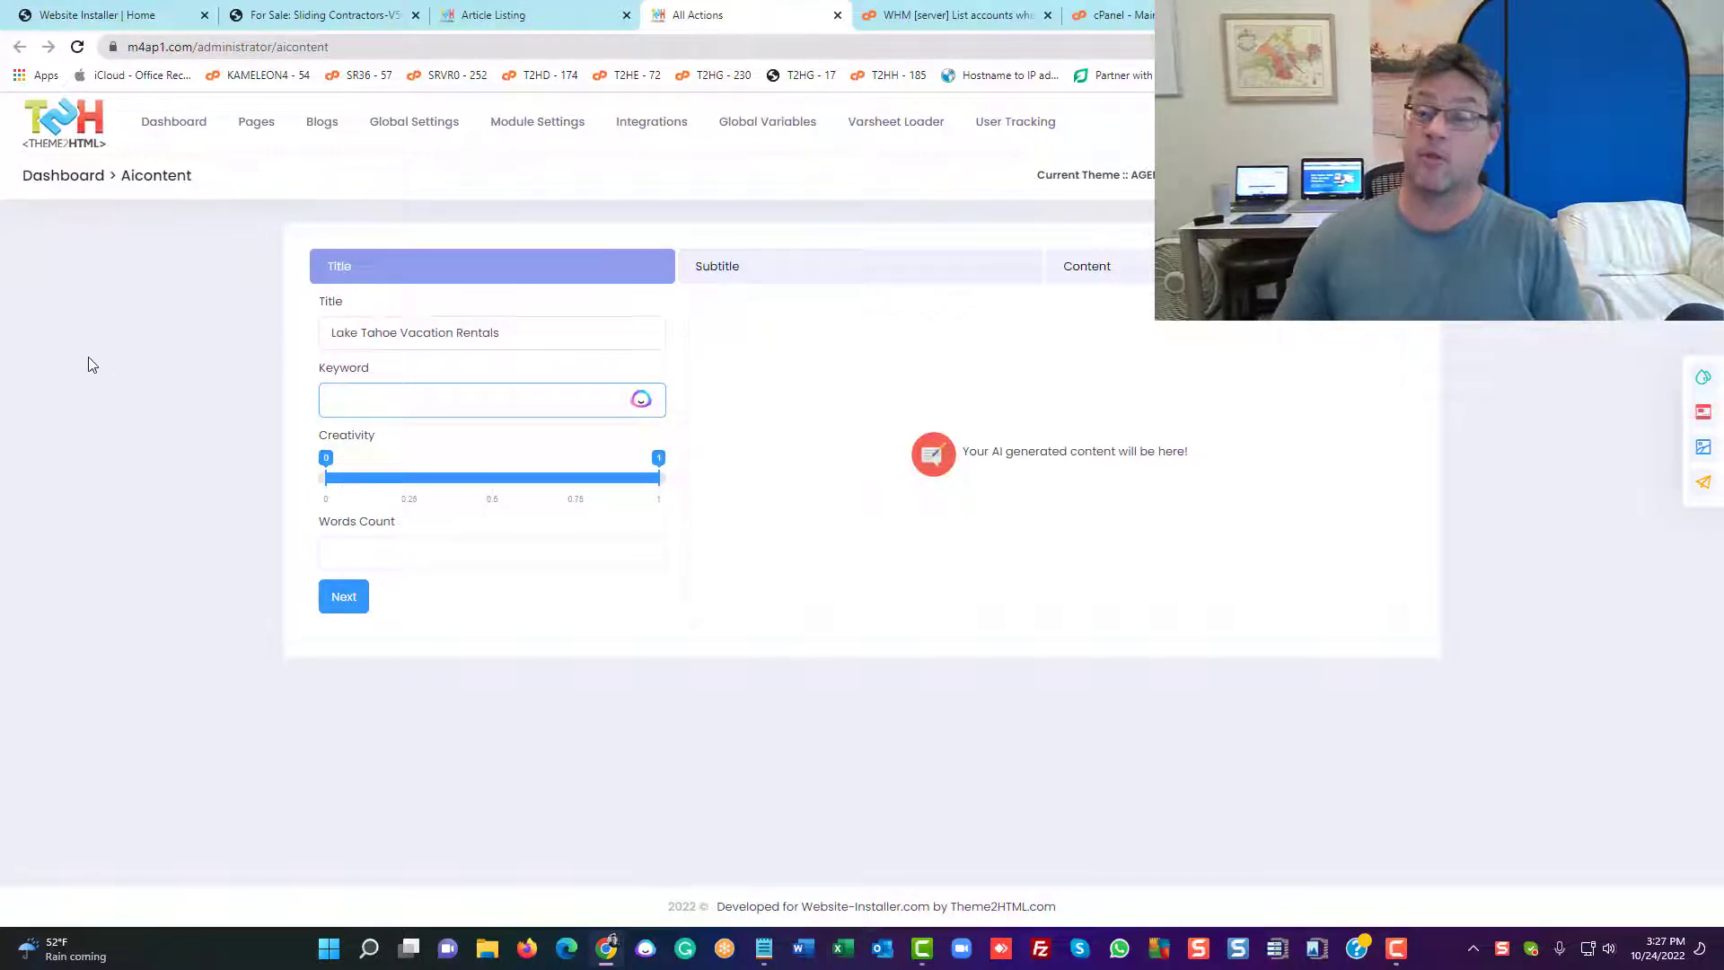
type("vac")
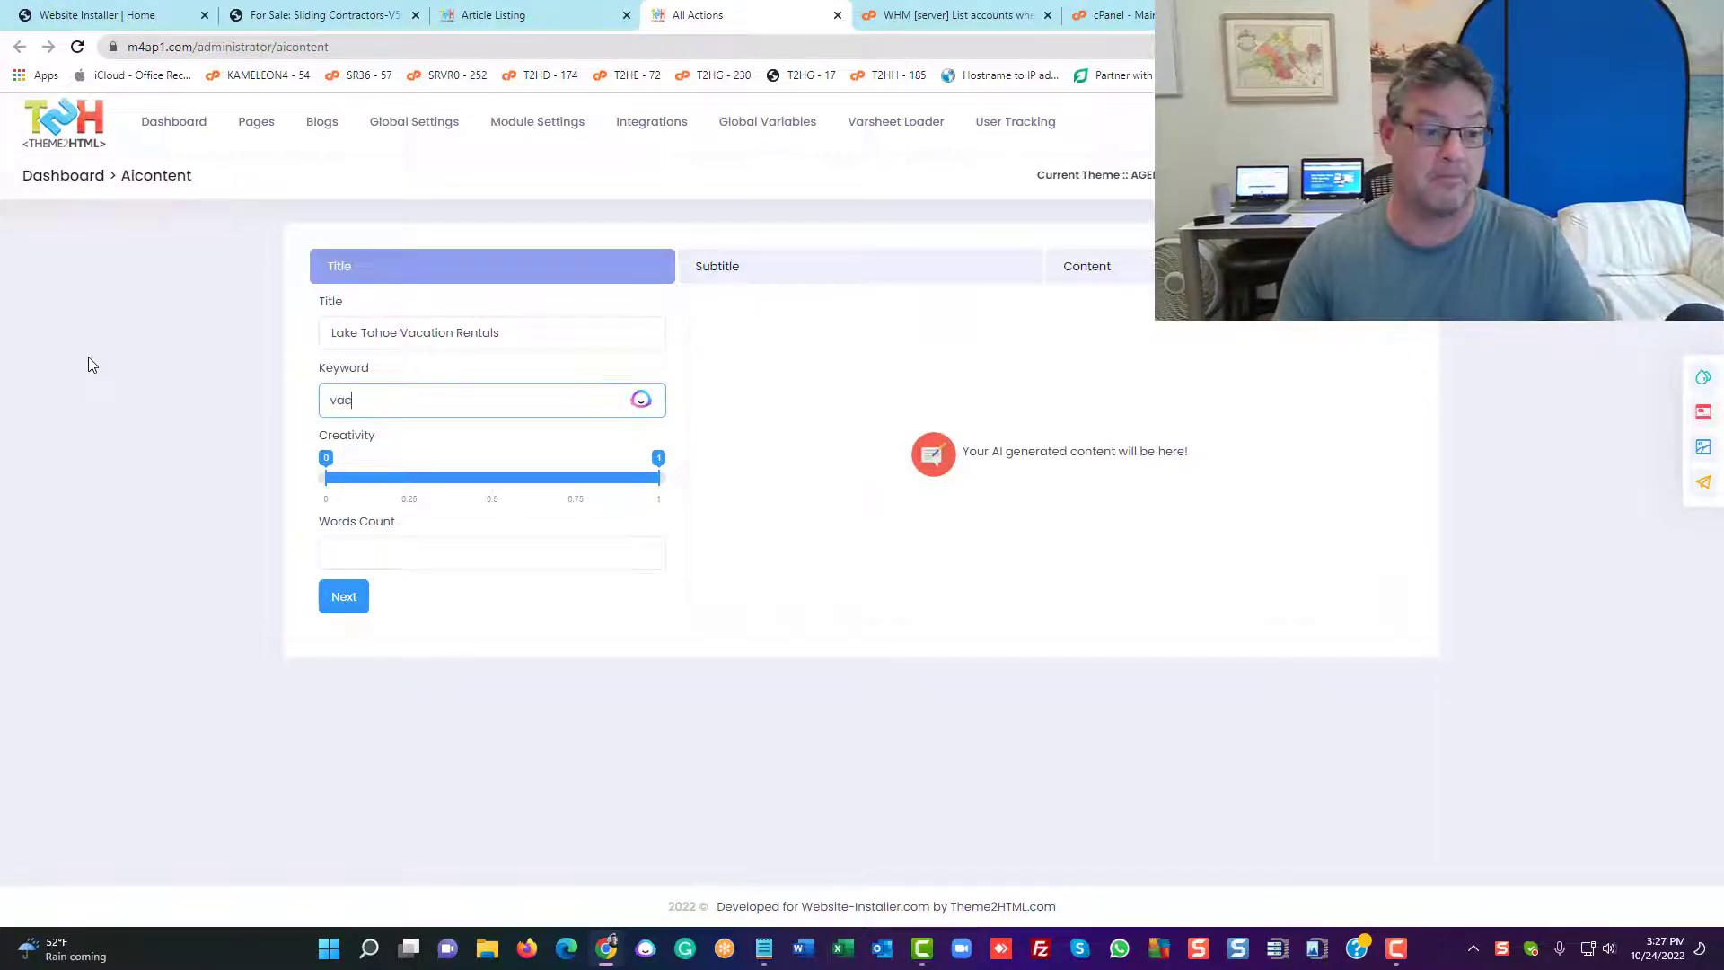
type("ation")
key("Return")
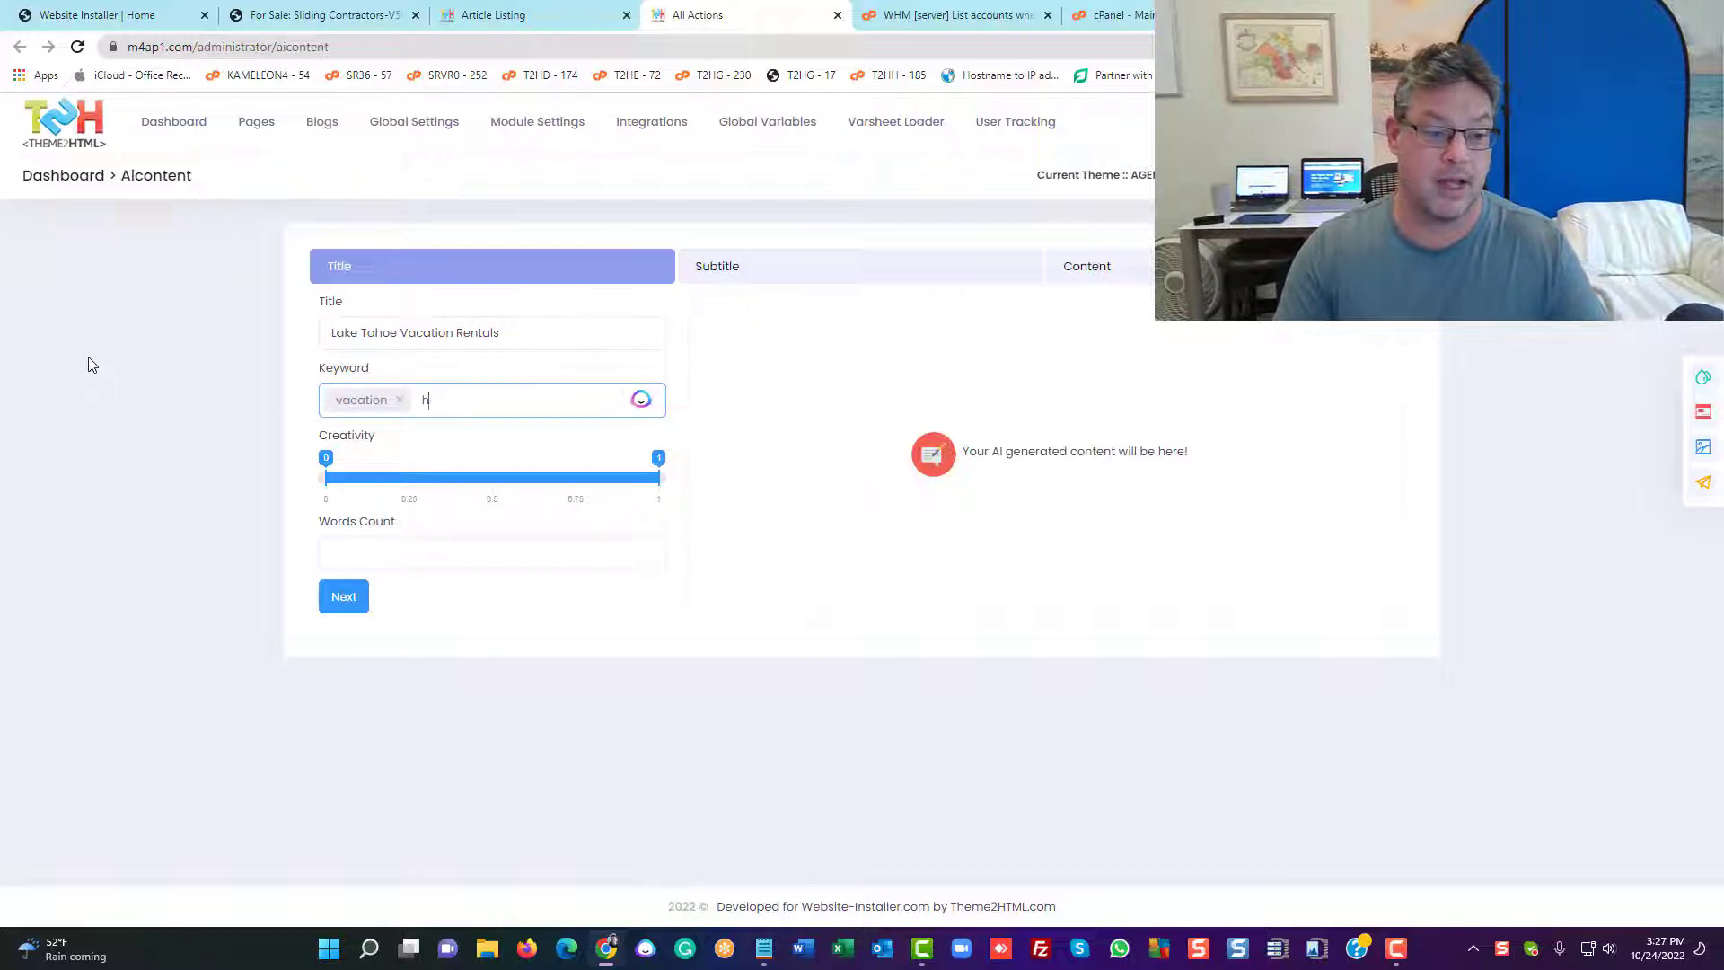
type("holidays")
key("Return")
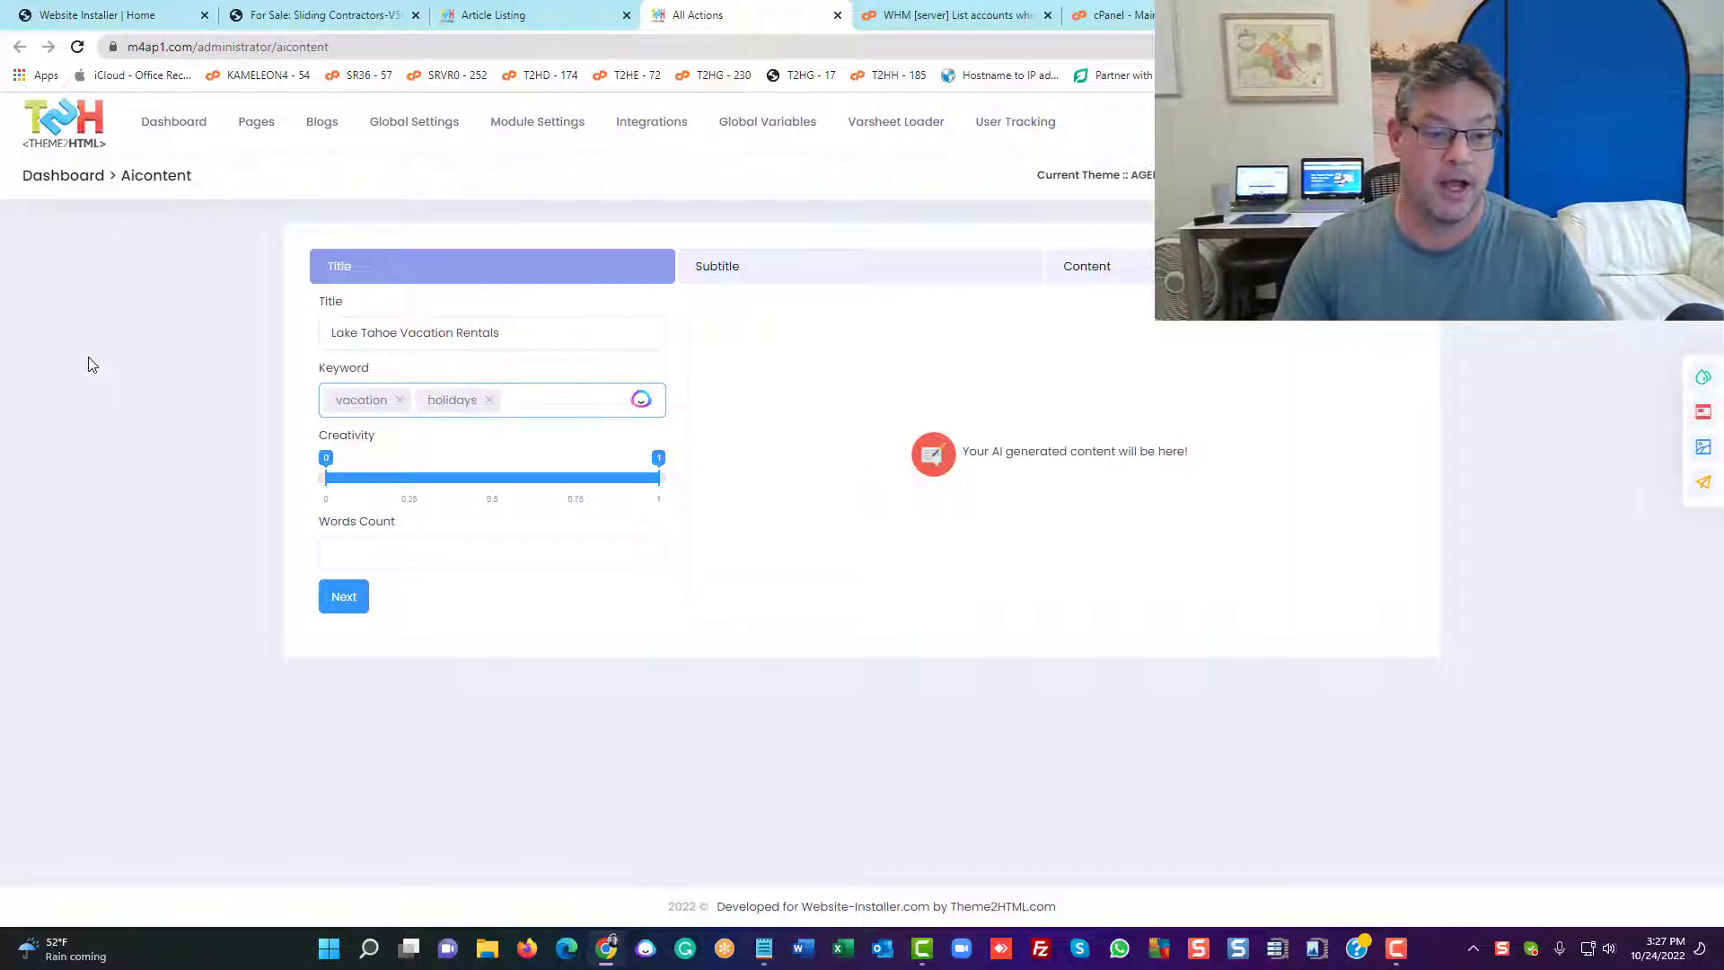
type("rentals")
key("Return")
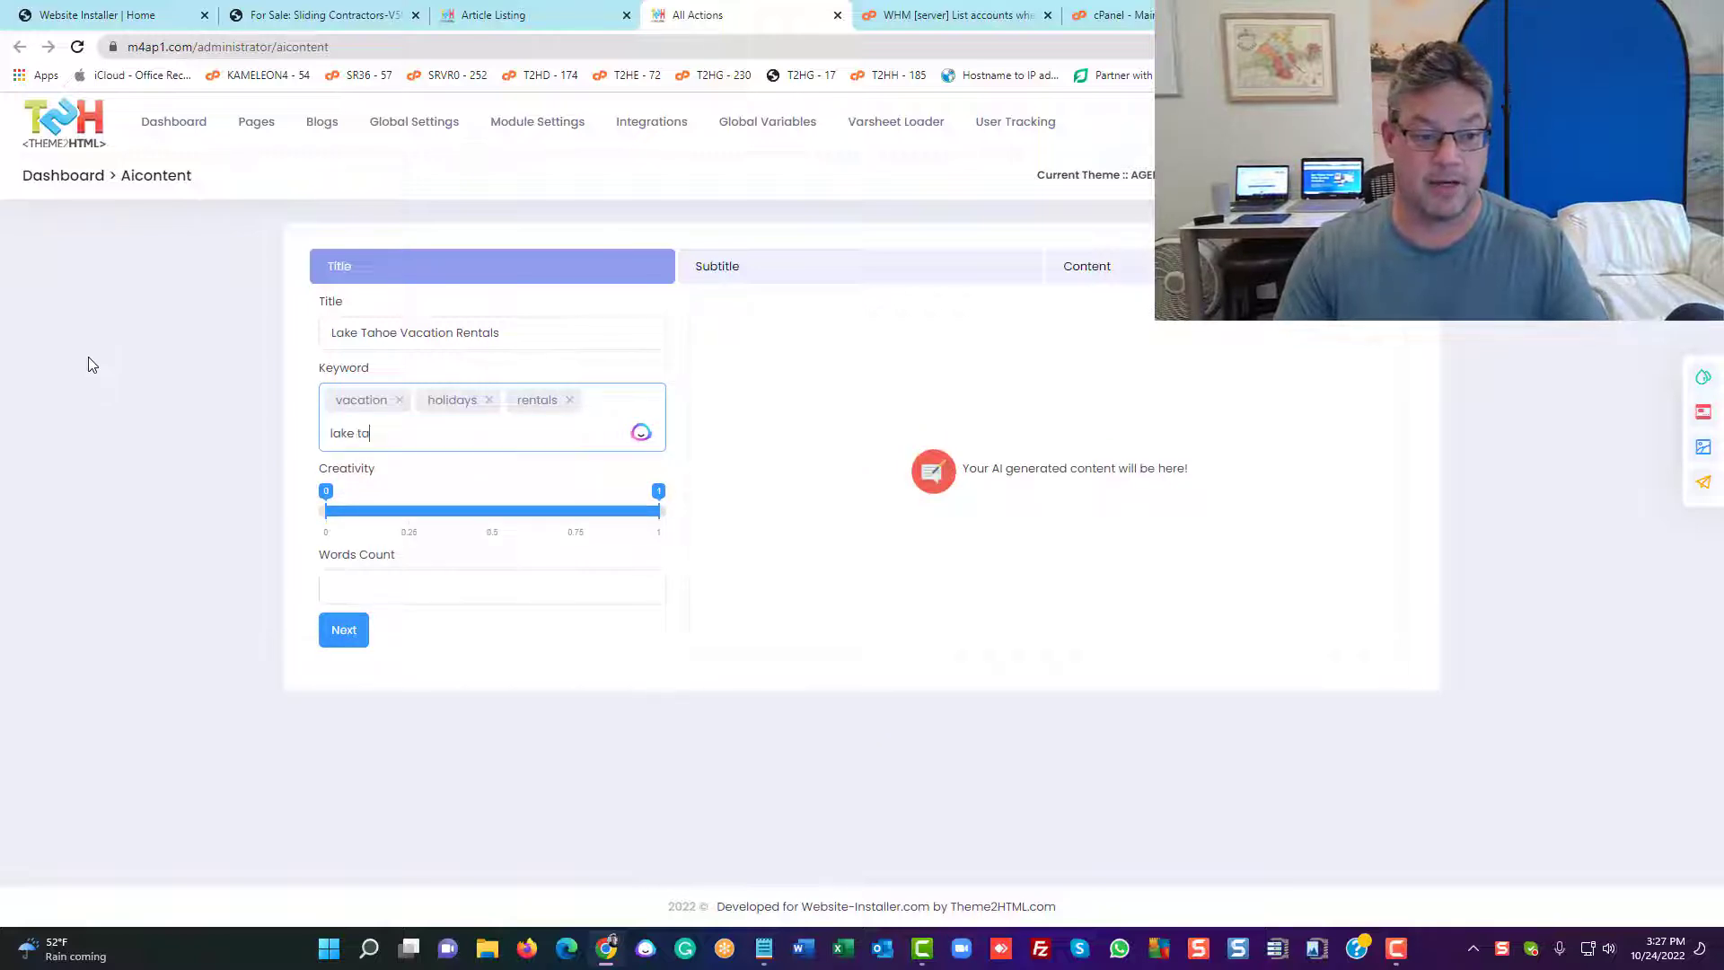
type("lake tahoe")
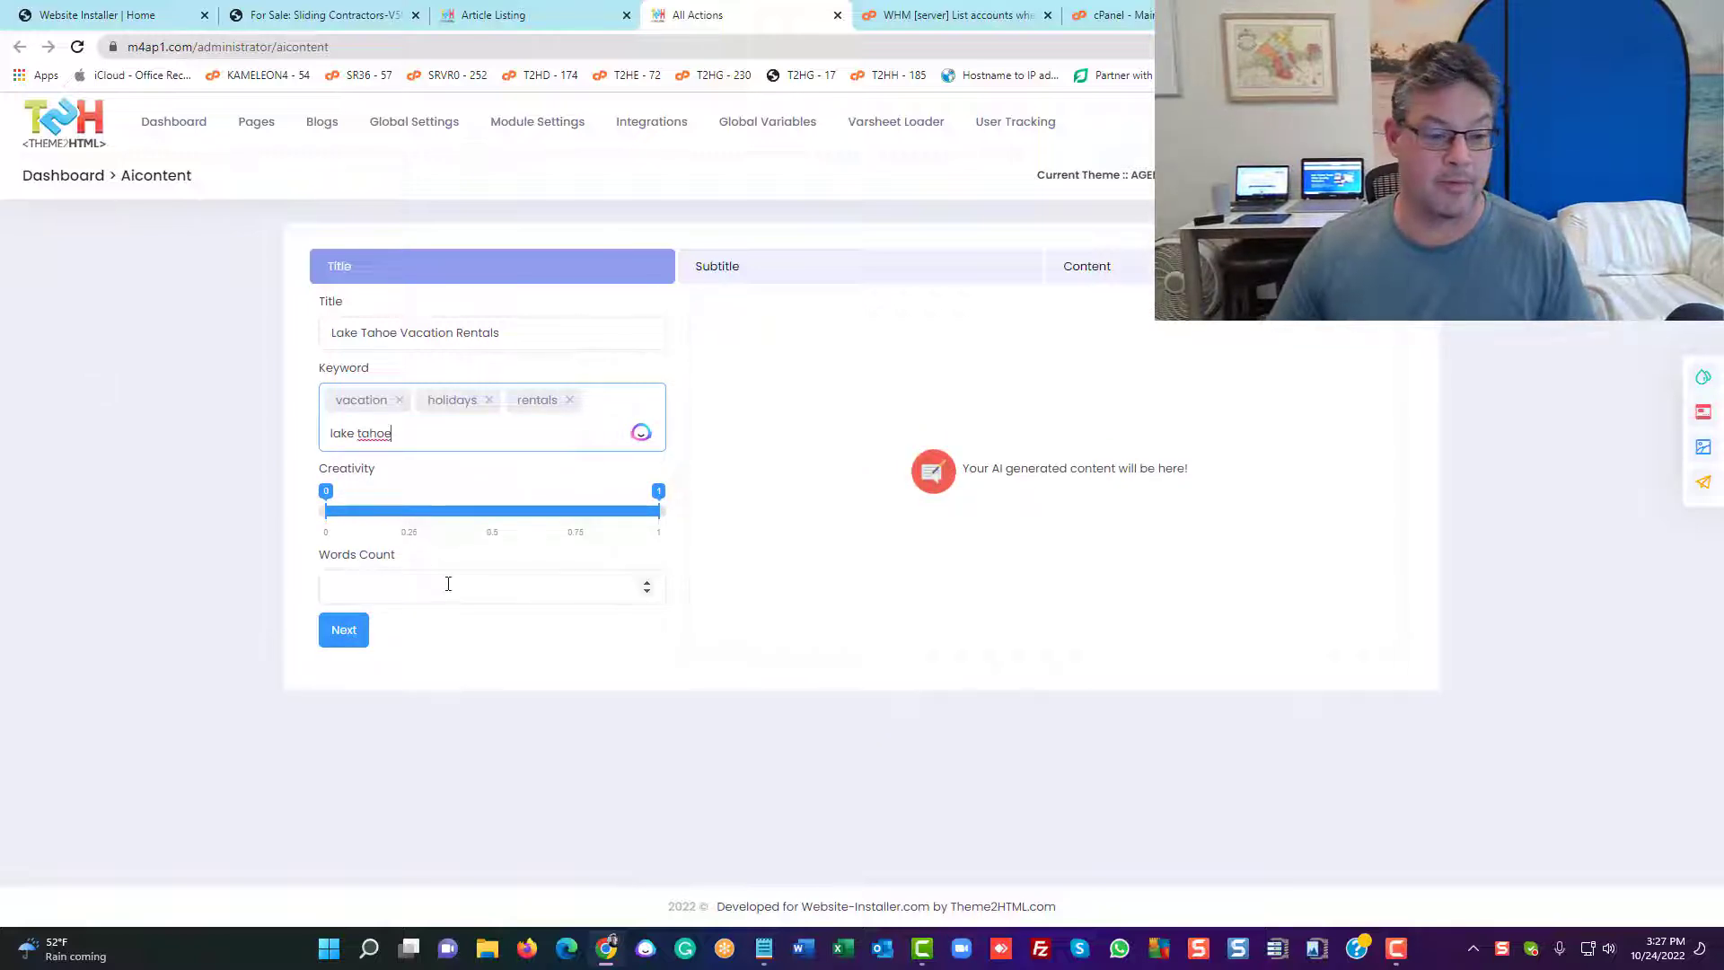
Set the word count to 2500 and generate the blog section suggestions, regenerating them twice for other ideas
left_click(449, 586)
type("2500")
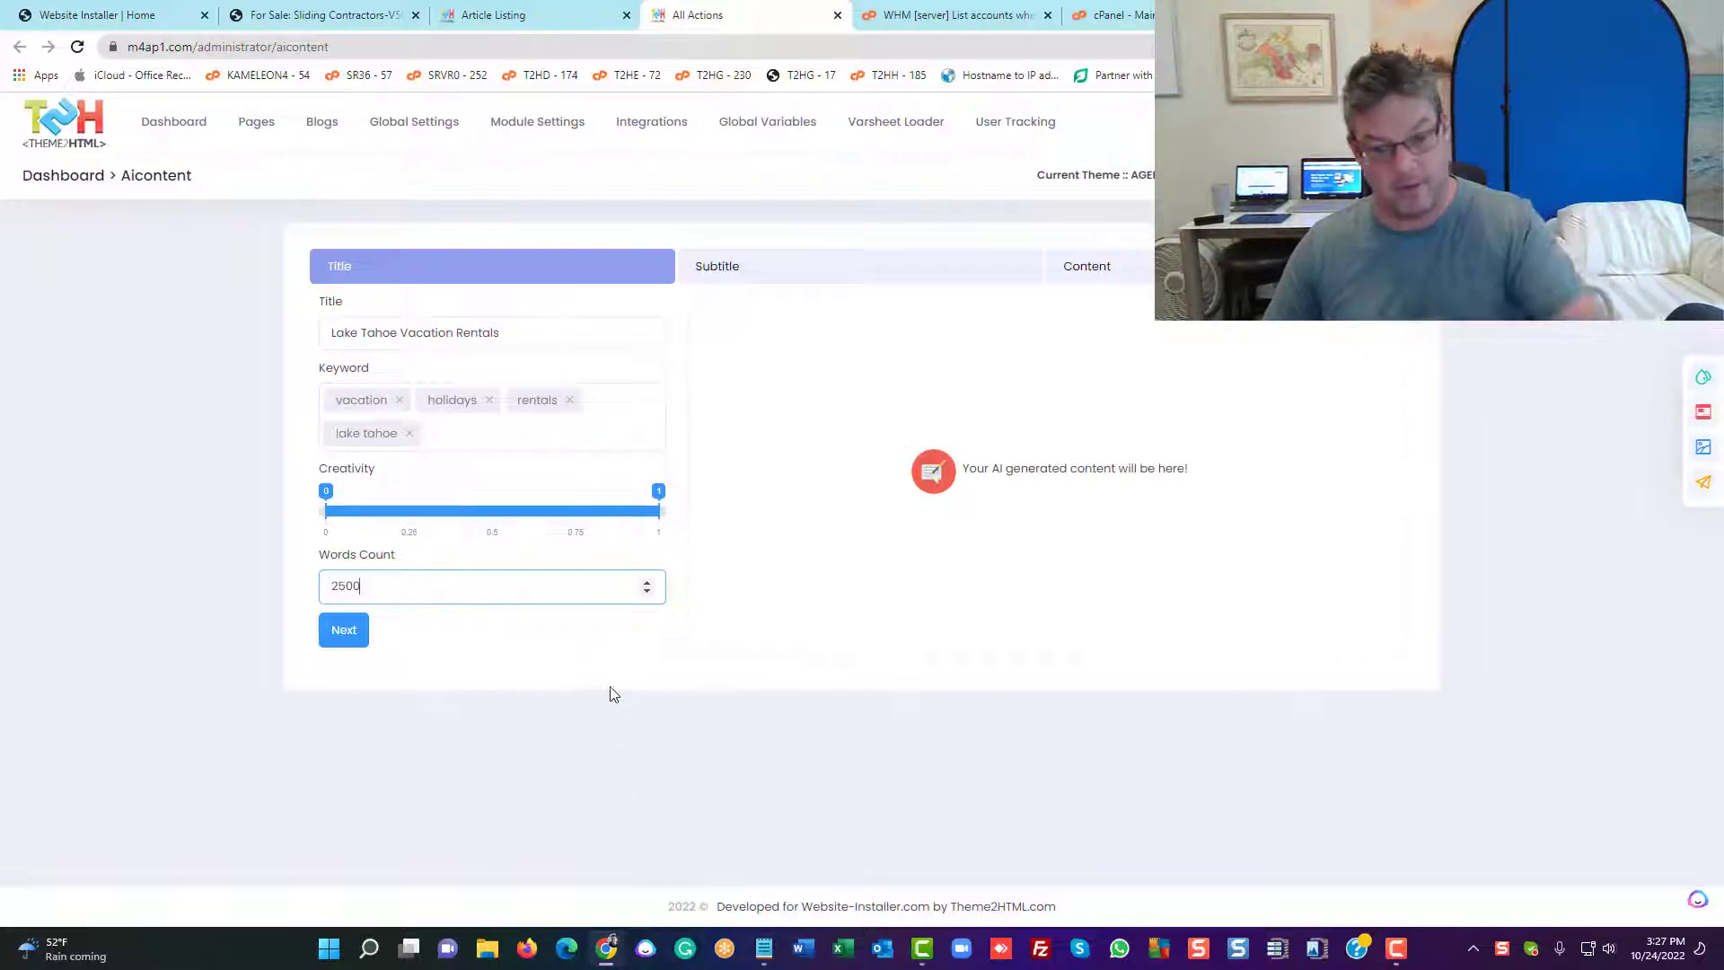
left_click(342, 639)
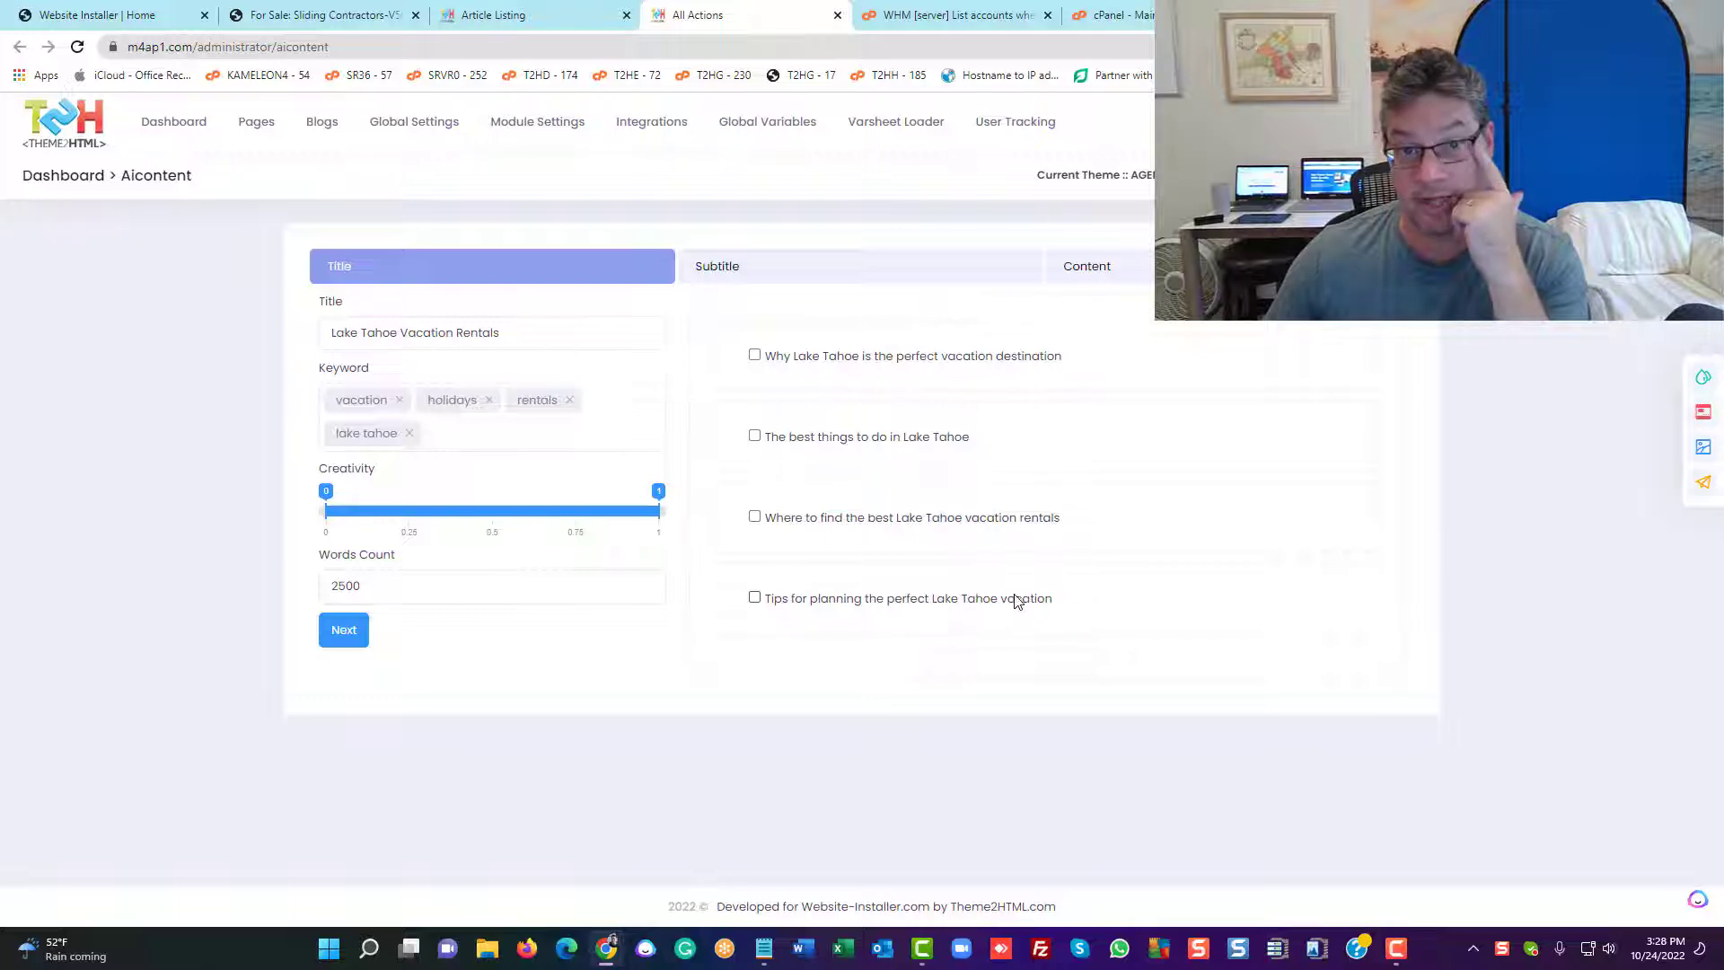
left_click(350, 632)
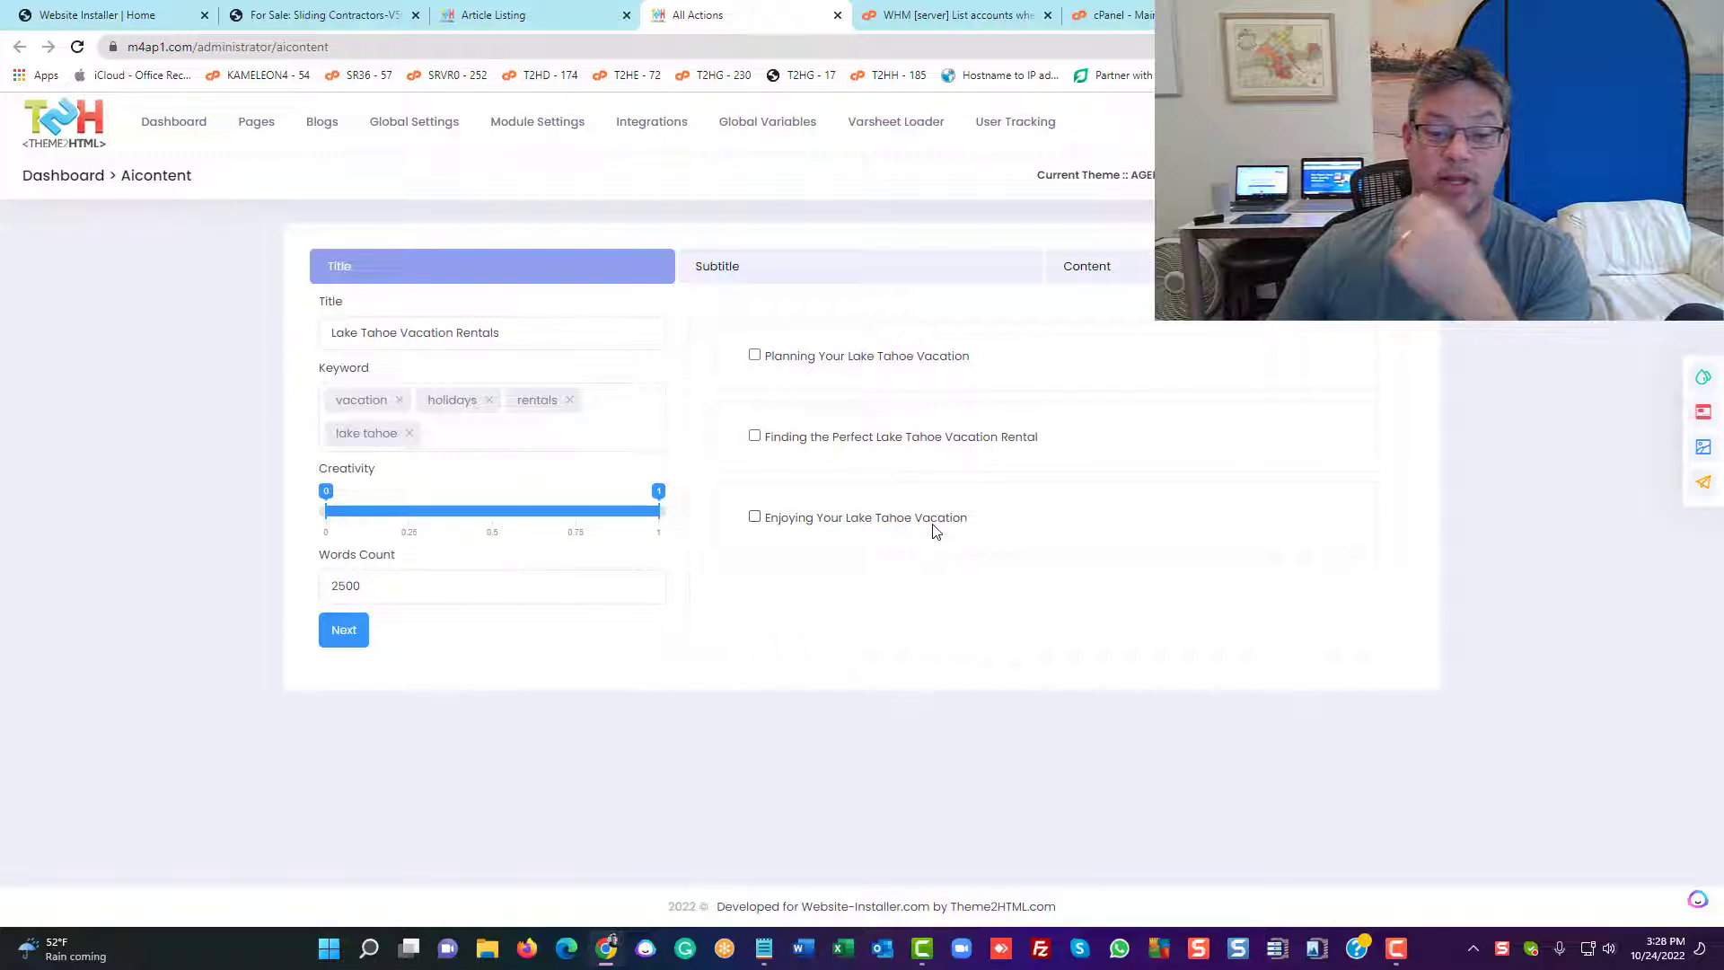
left_click(347, 636)
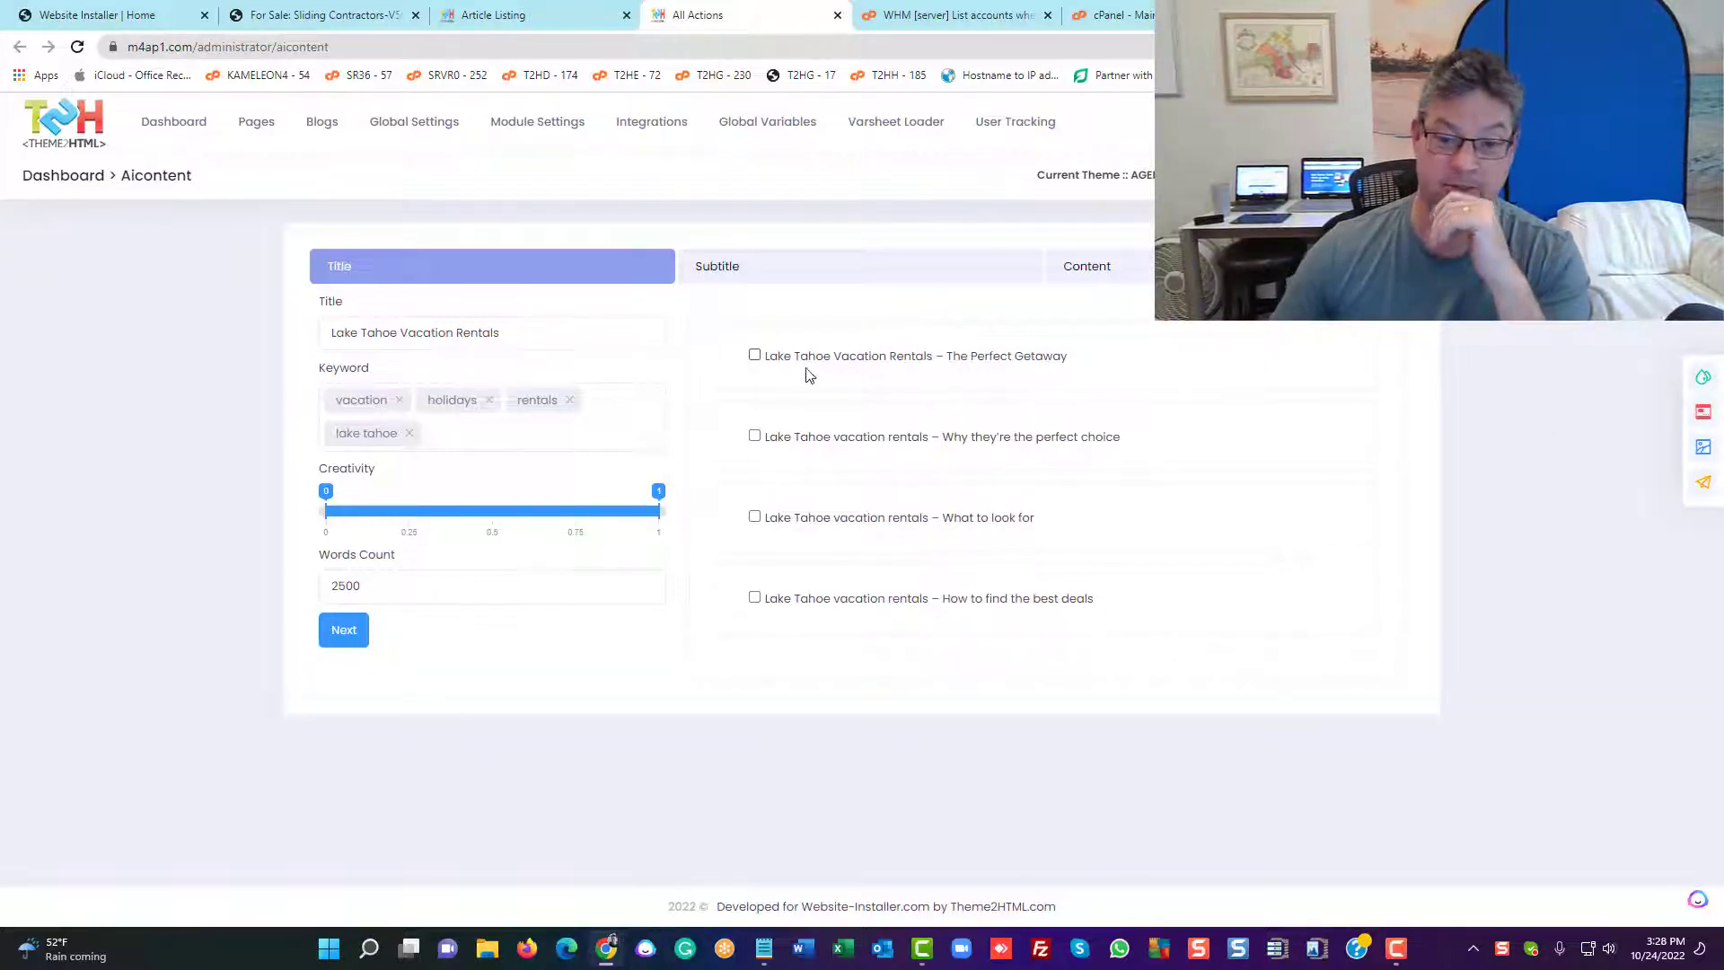
Select the Lake Tahoe vacation rentals suggestions "The Perfect Getaway", "What to look for" and "How to find the best deals"
left_click(754, 354)
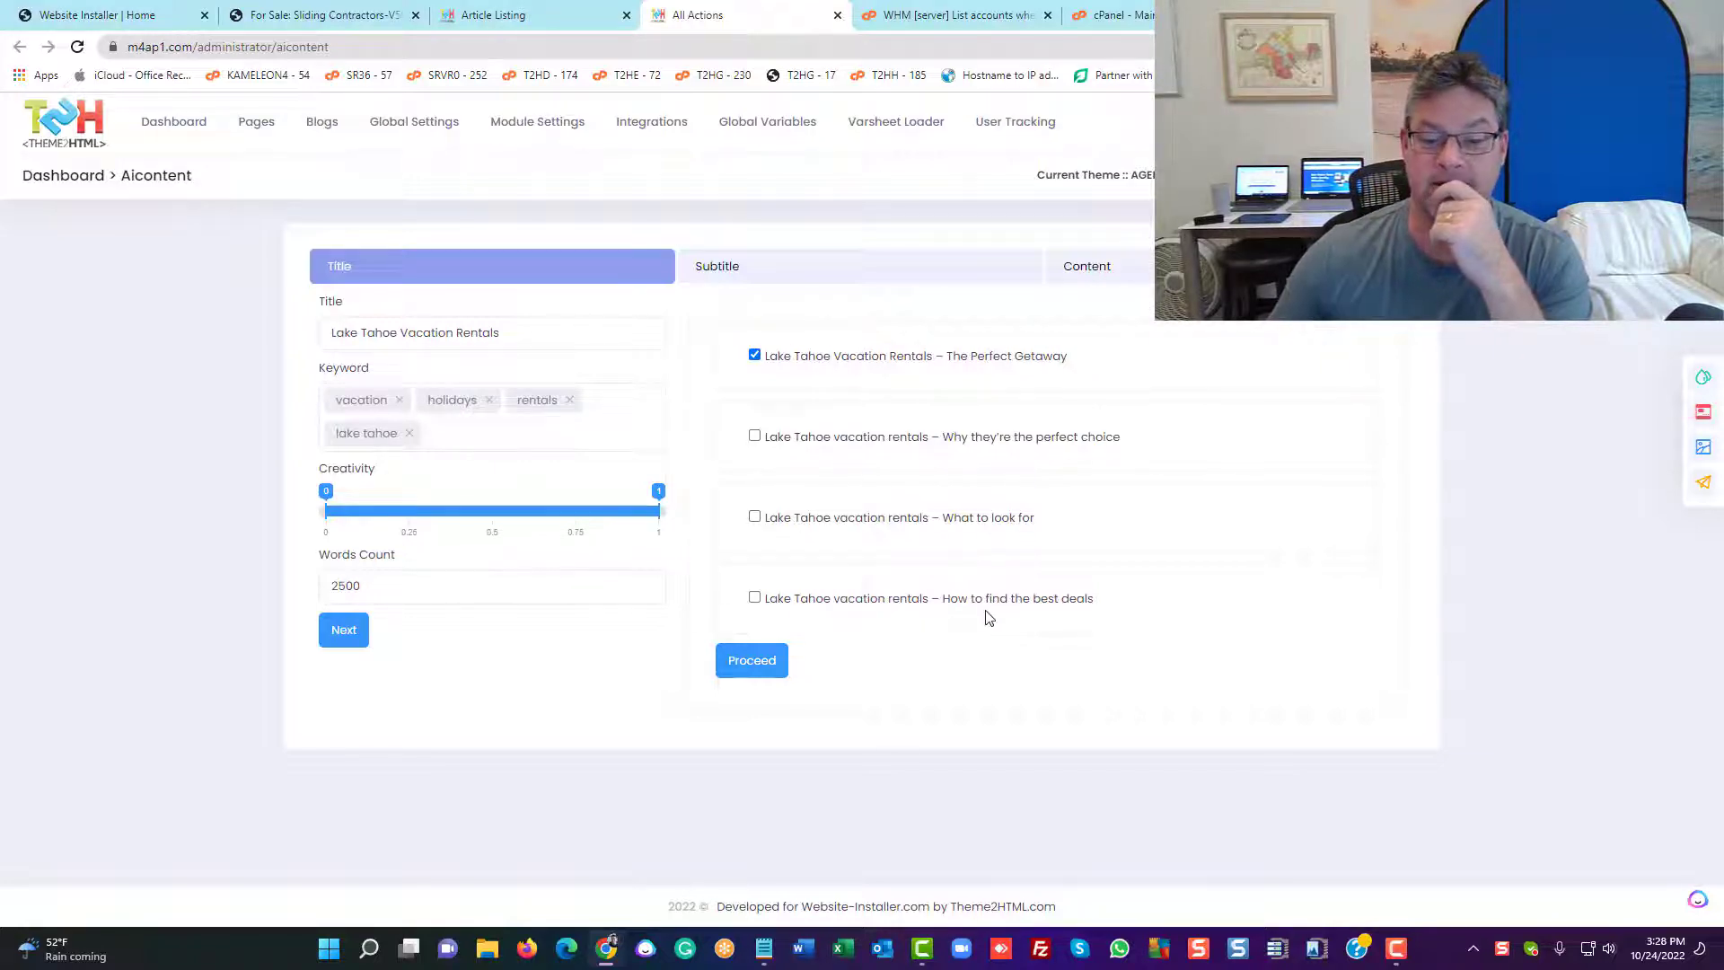
left_click(754, 517)
left_click(754, 598)
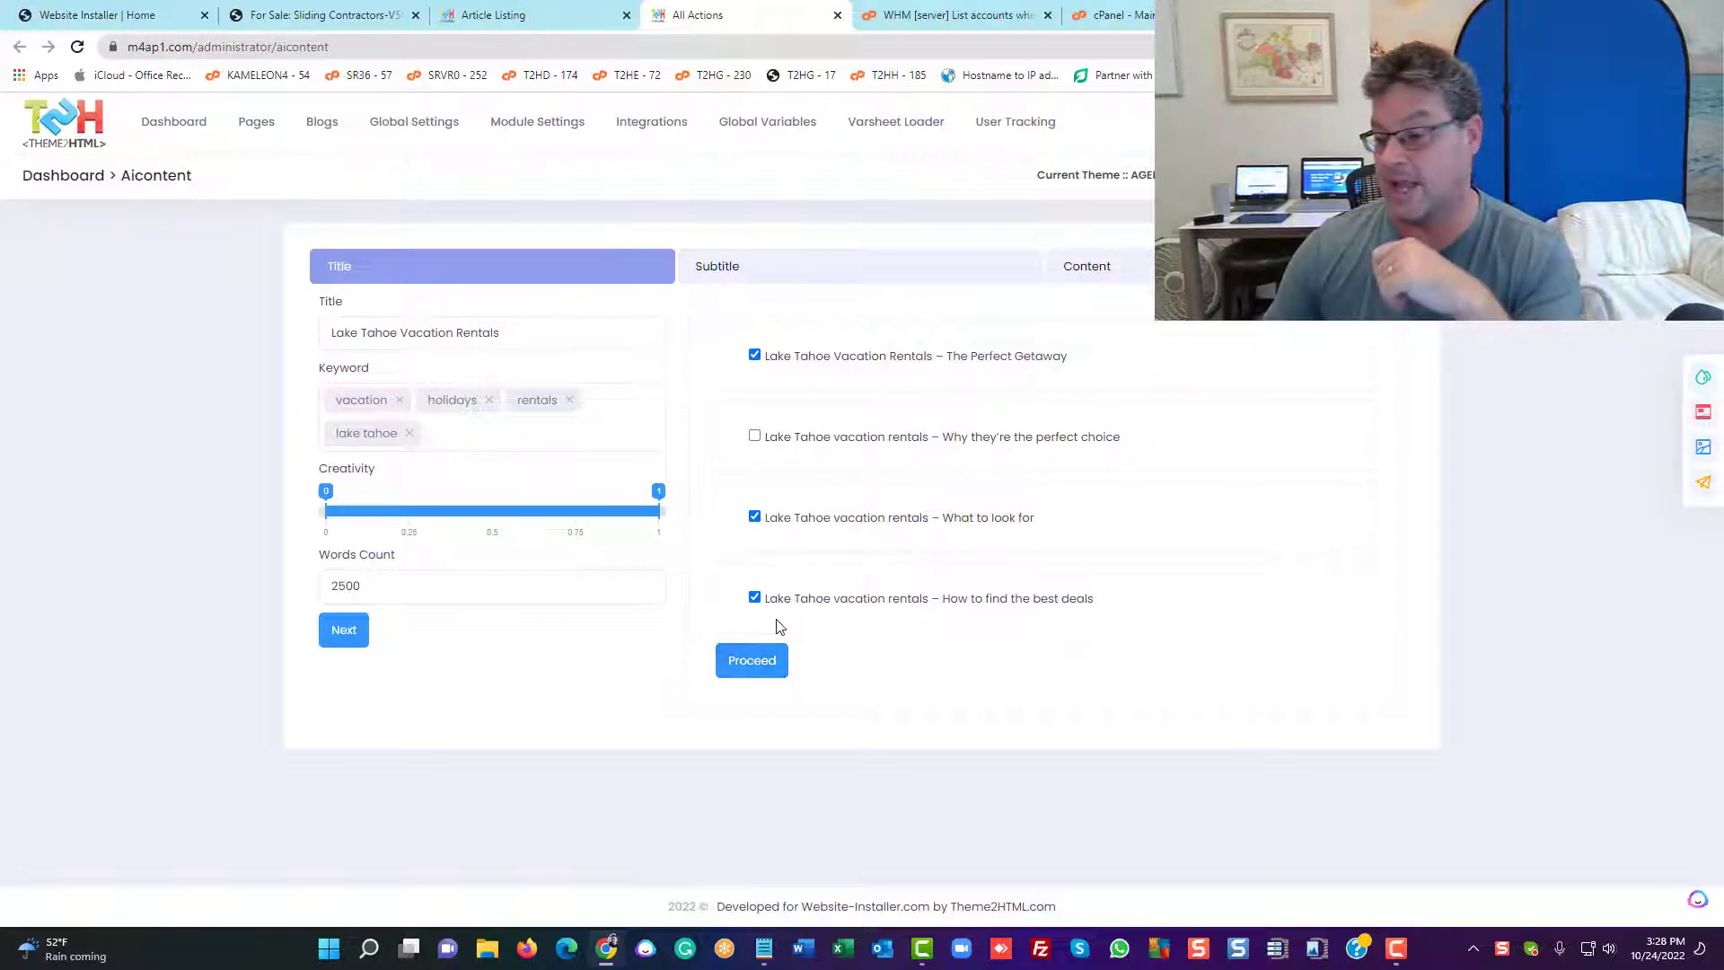
Replace the title with the suggestion "Lake Tahoe vacation rentals – How to find the best deals"
left_click(562, 332)
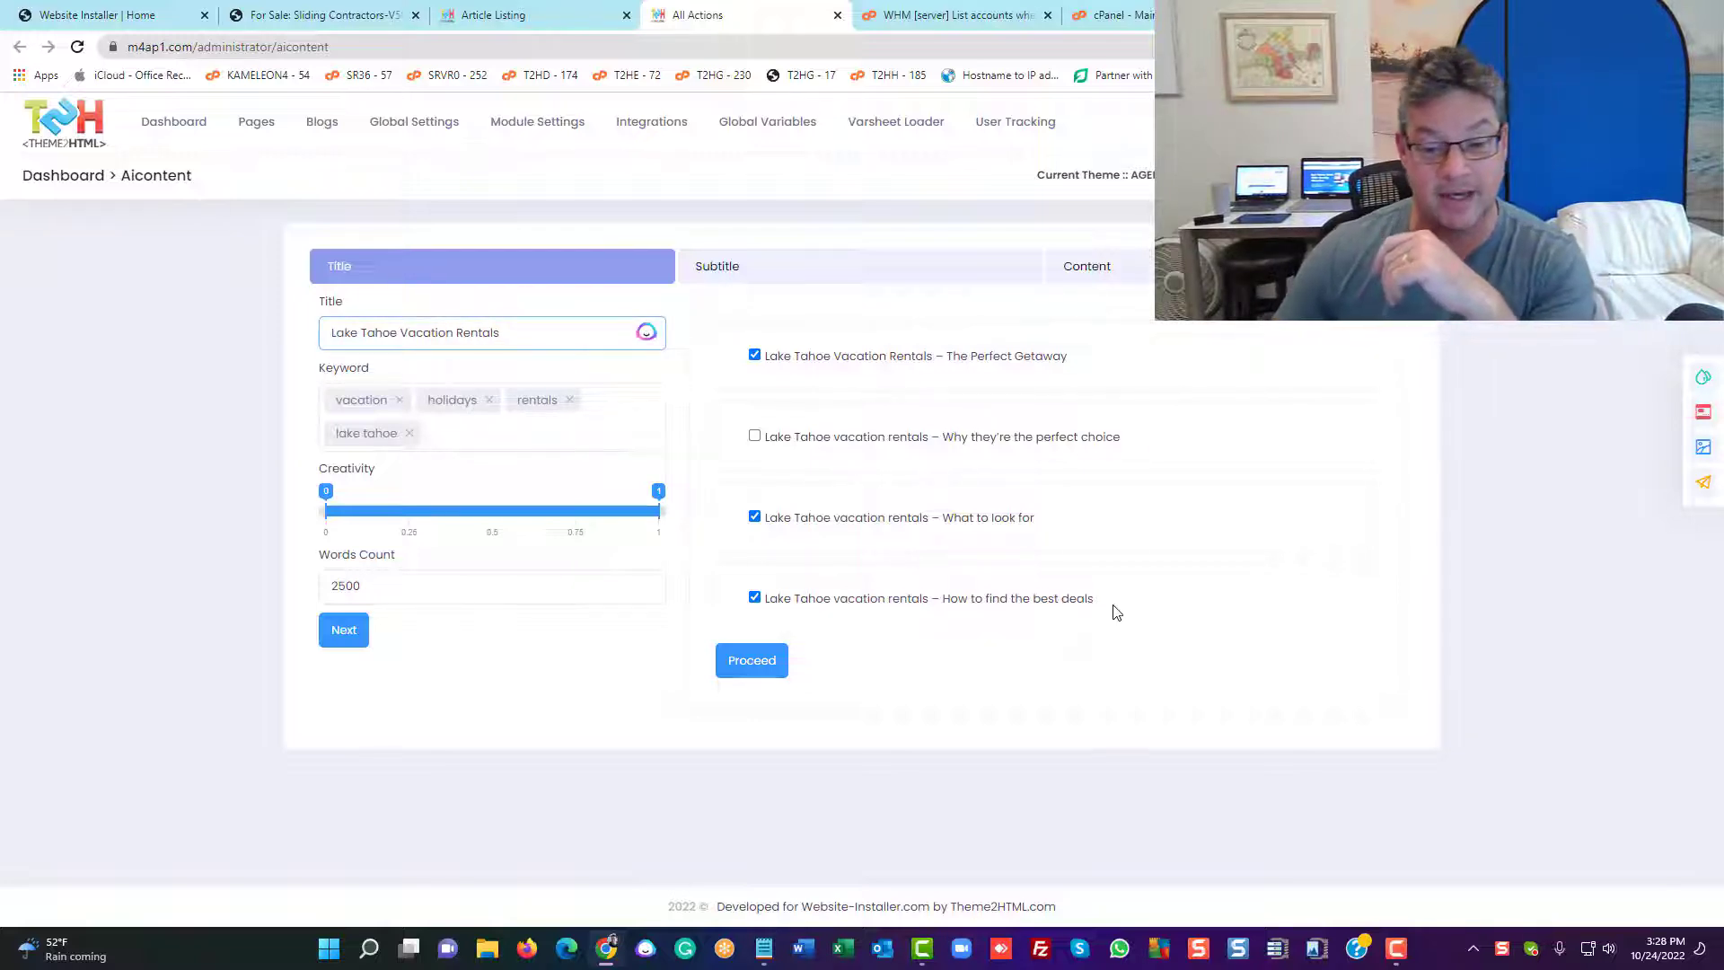
left_click_drag(1097, 599, 765, 601)
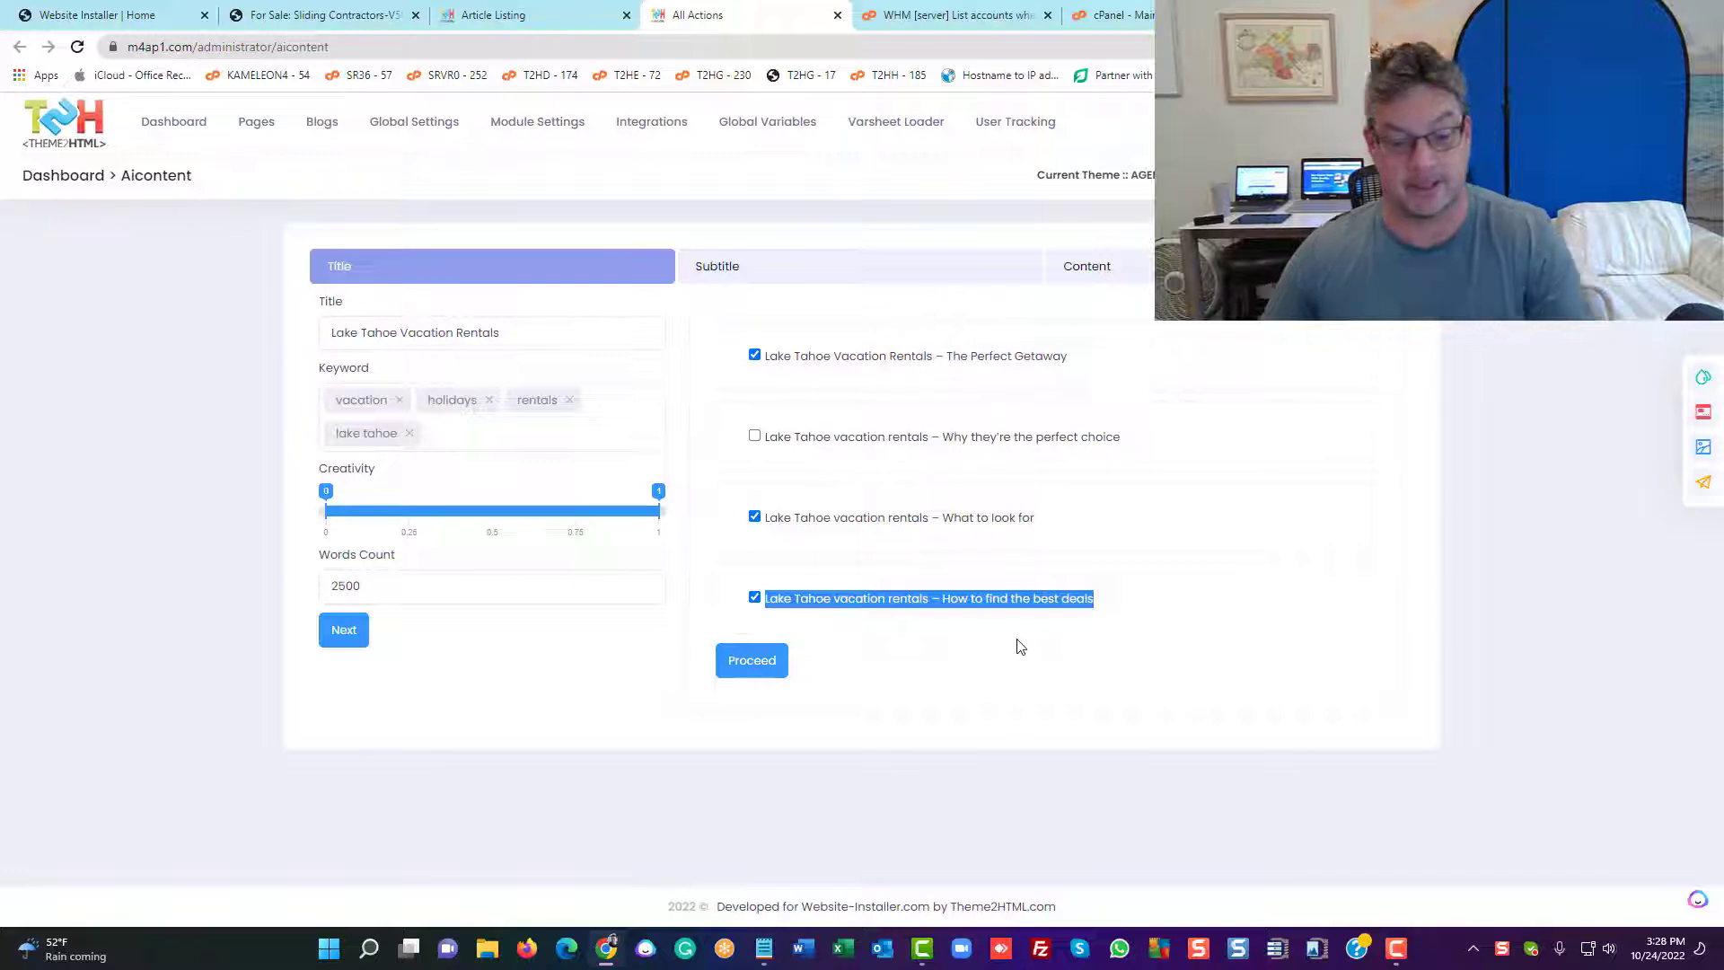
key("ctrl+c")
left_click(551, 332)
key("ctrl+a")
key("ctrl+v")
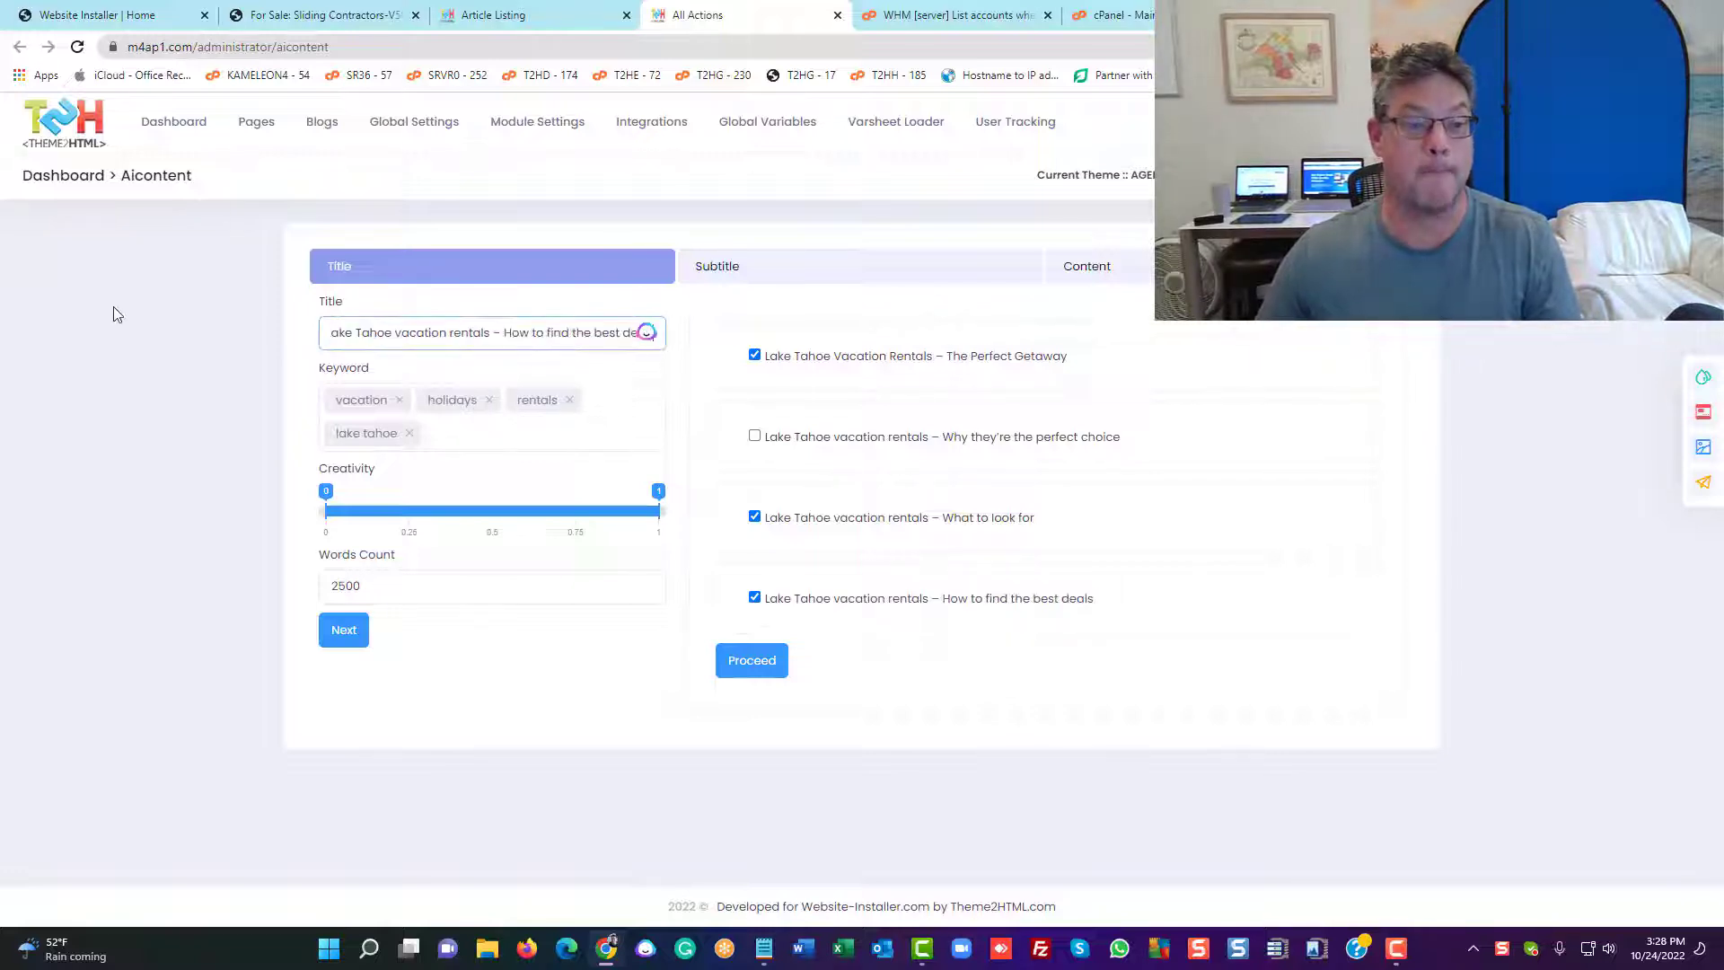
left_click(130, 312)
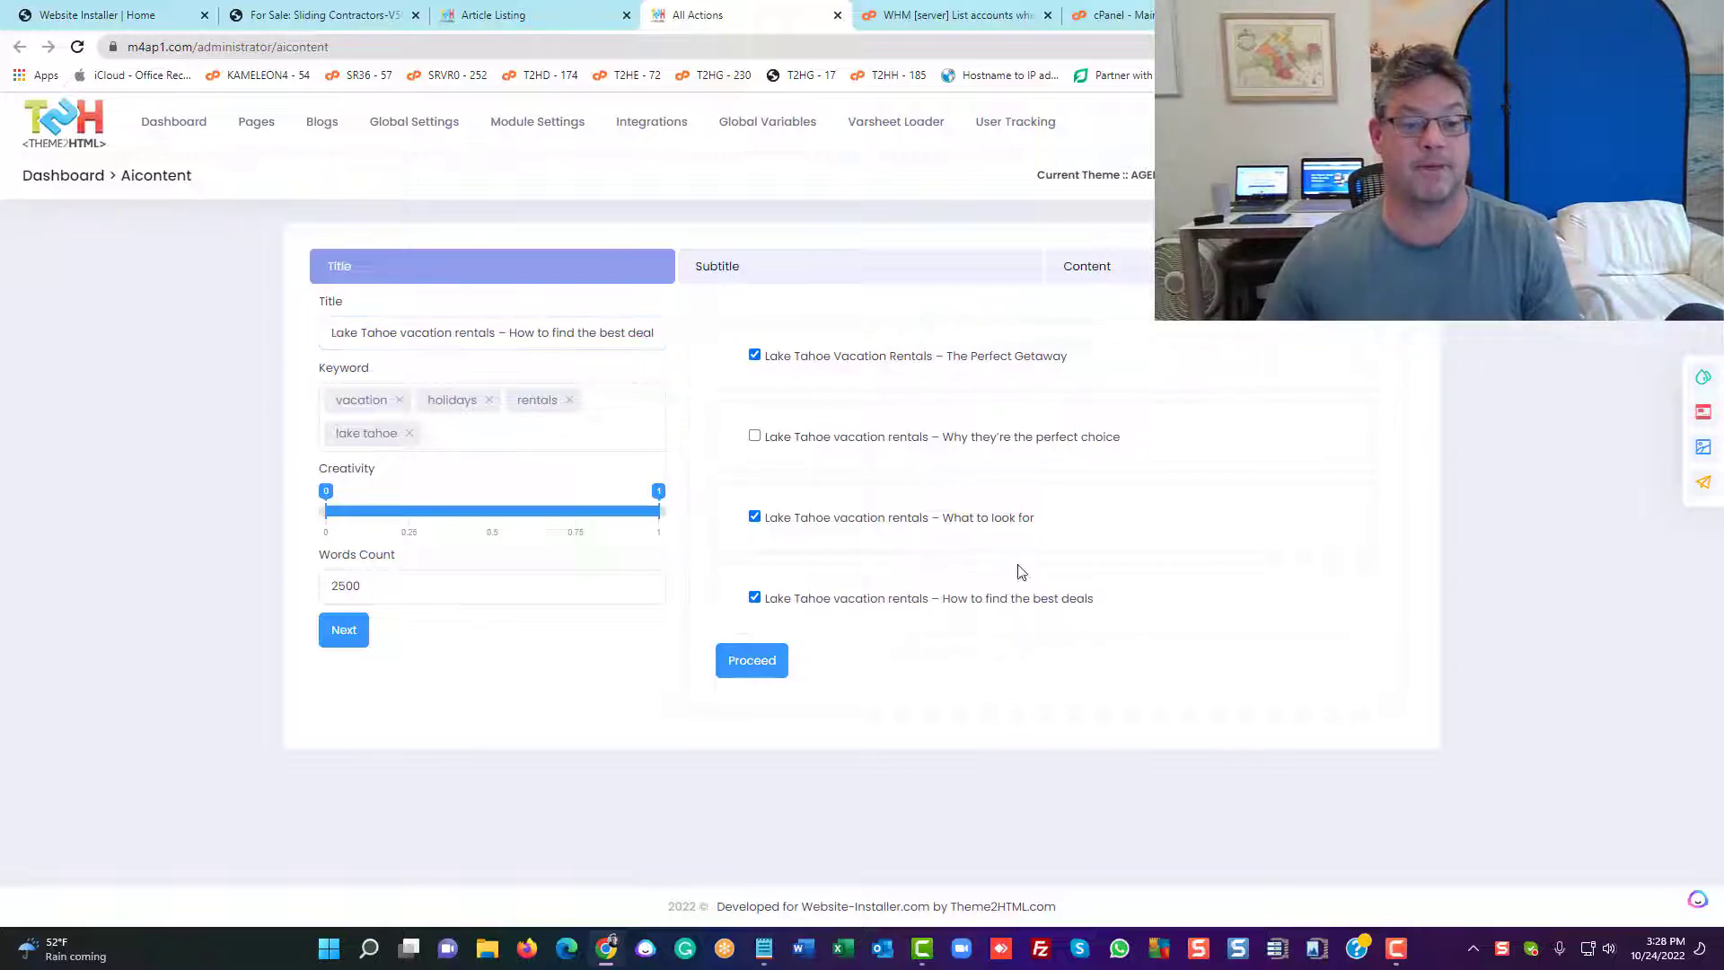
Add the keyword "deals" and generate new section suggestions for the revised title
left_click(450, 435)
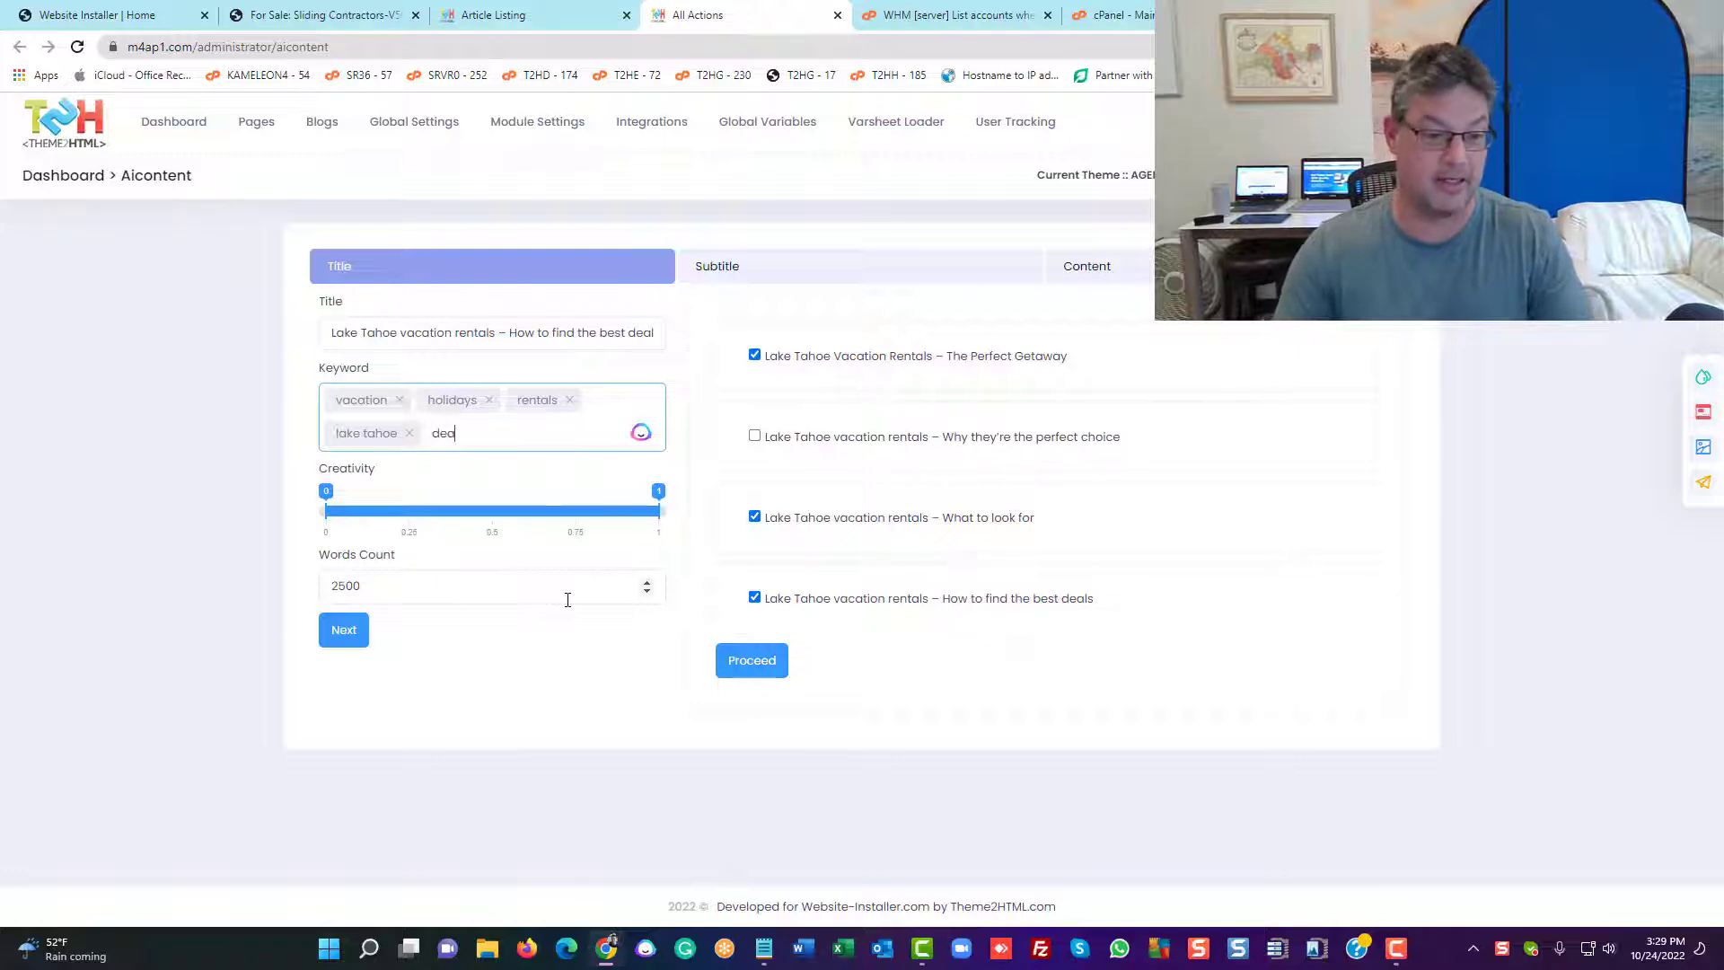
type("deals")
key("Return")
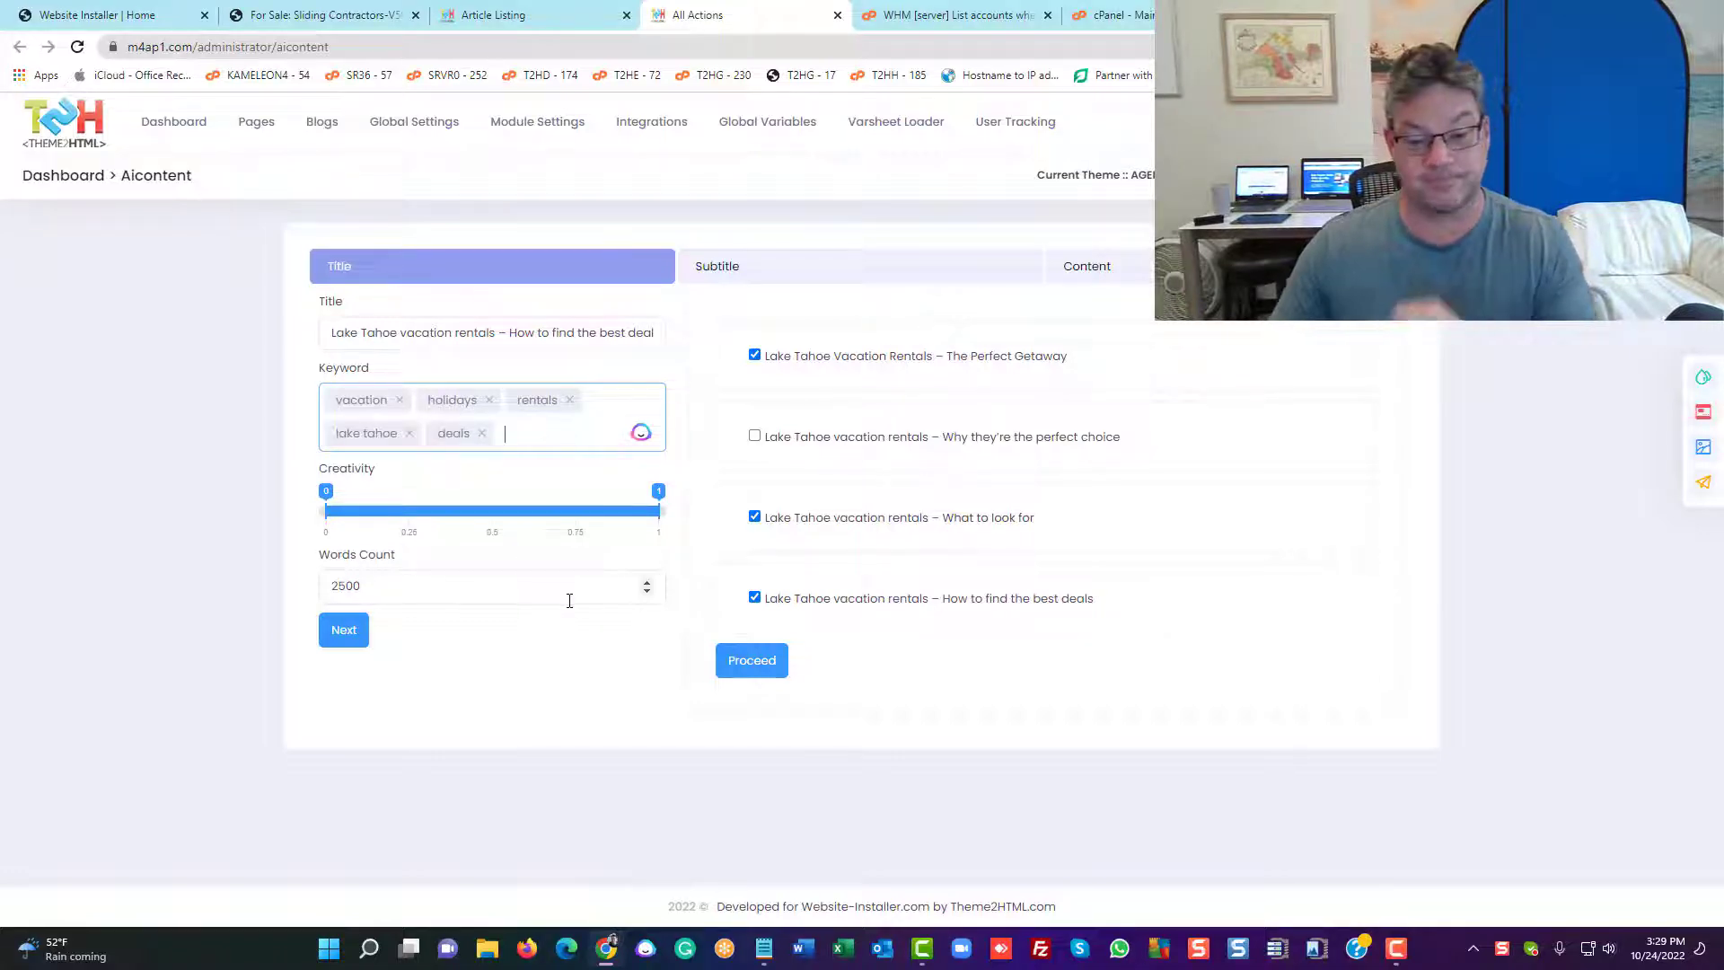
left_click(349, 638)
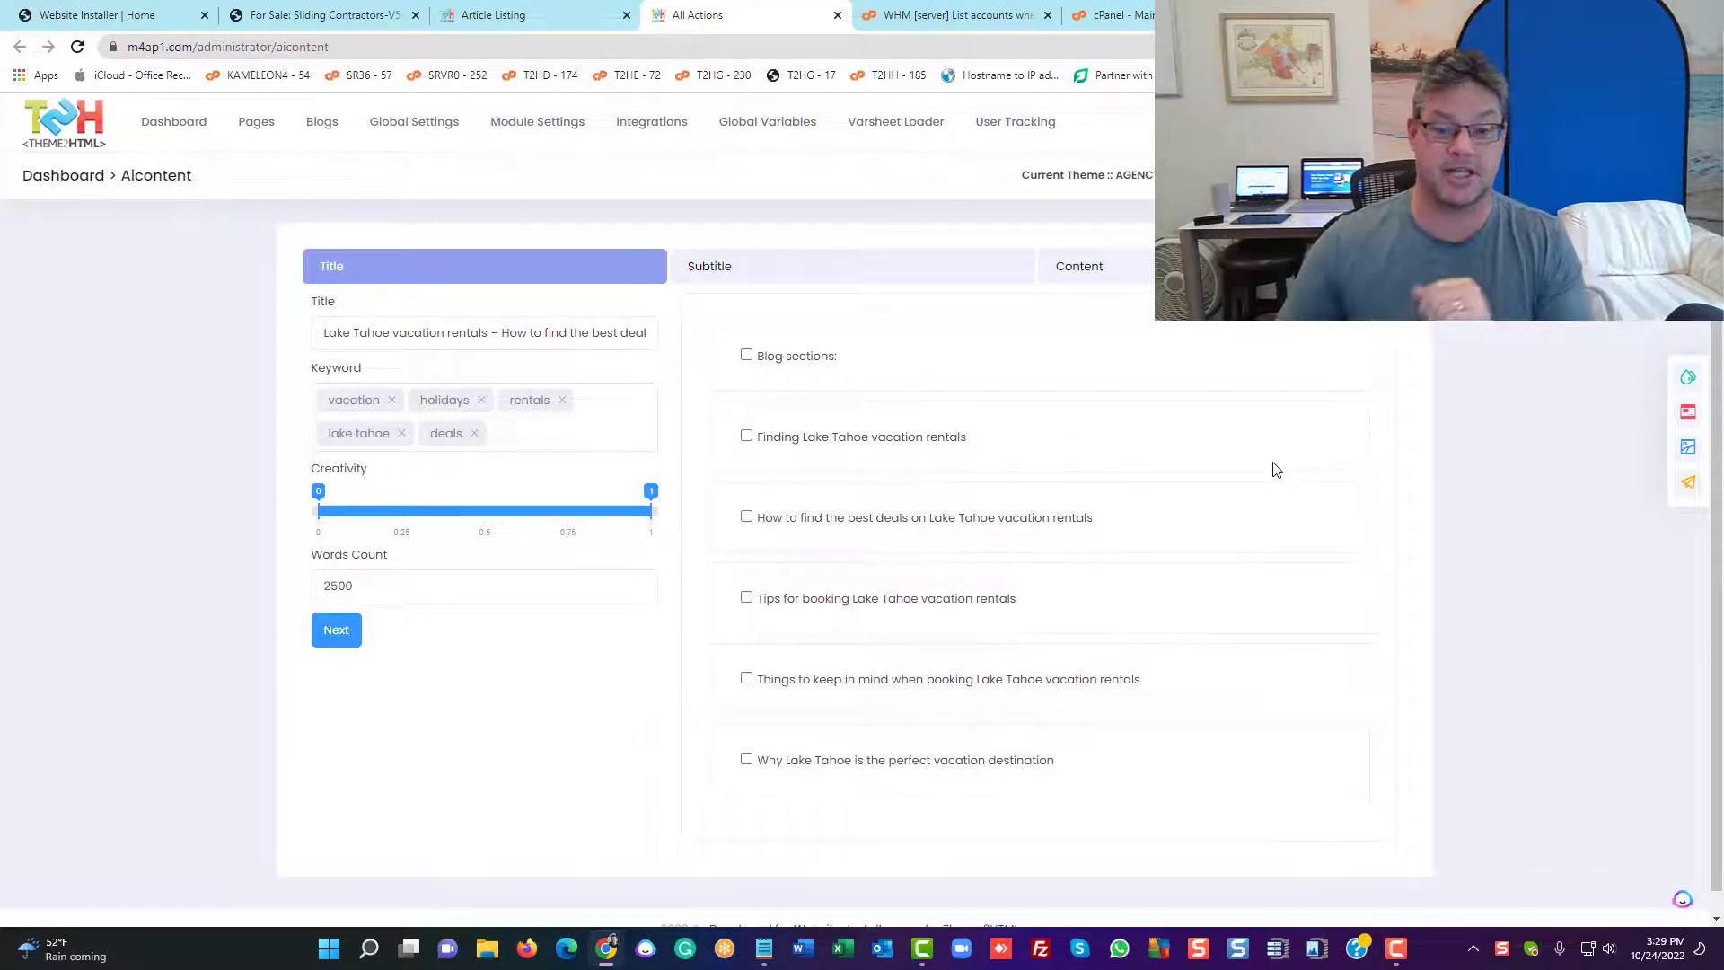
Select the suggestions on finding rentals, finding the best deals, booking tips and why Lake Tahoe is the perfect destination, and proceed to the subtitles
scroll(988, 485, "down", 1)
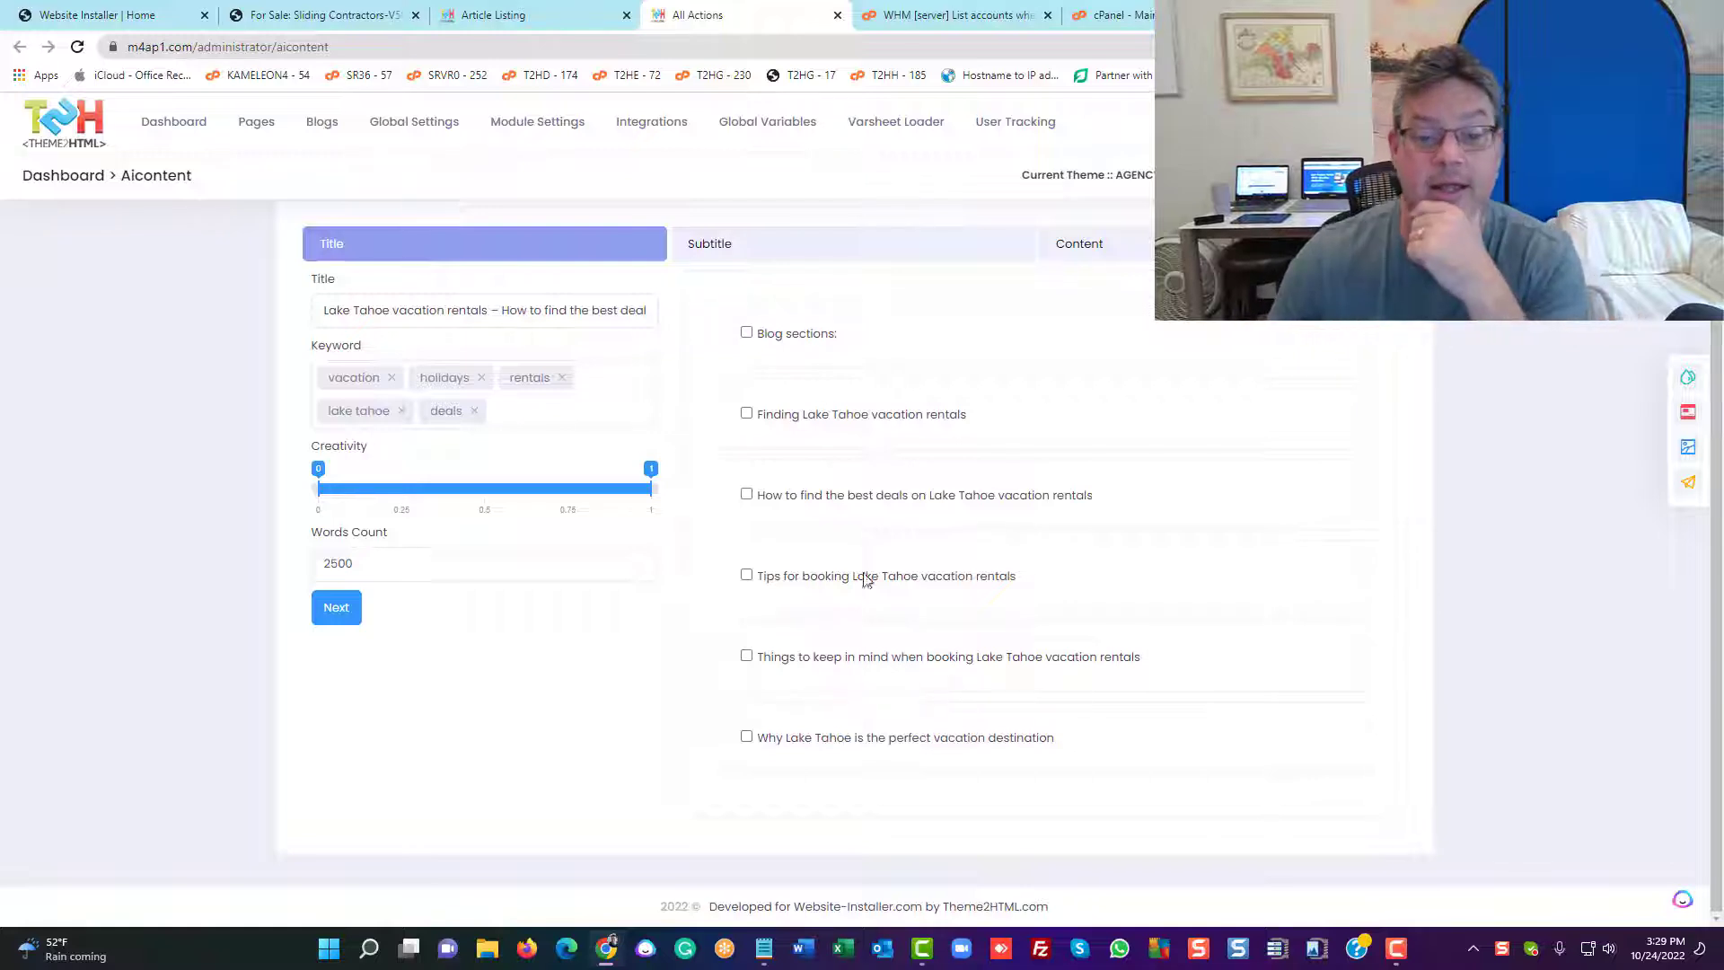
left_click(746, 413)
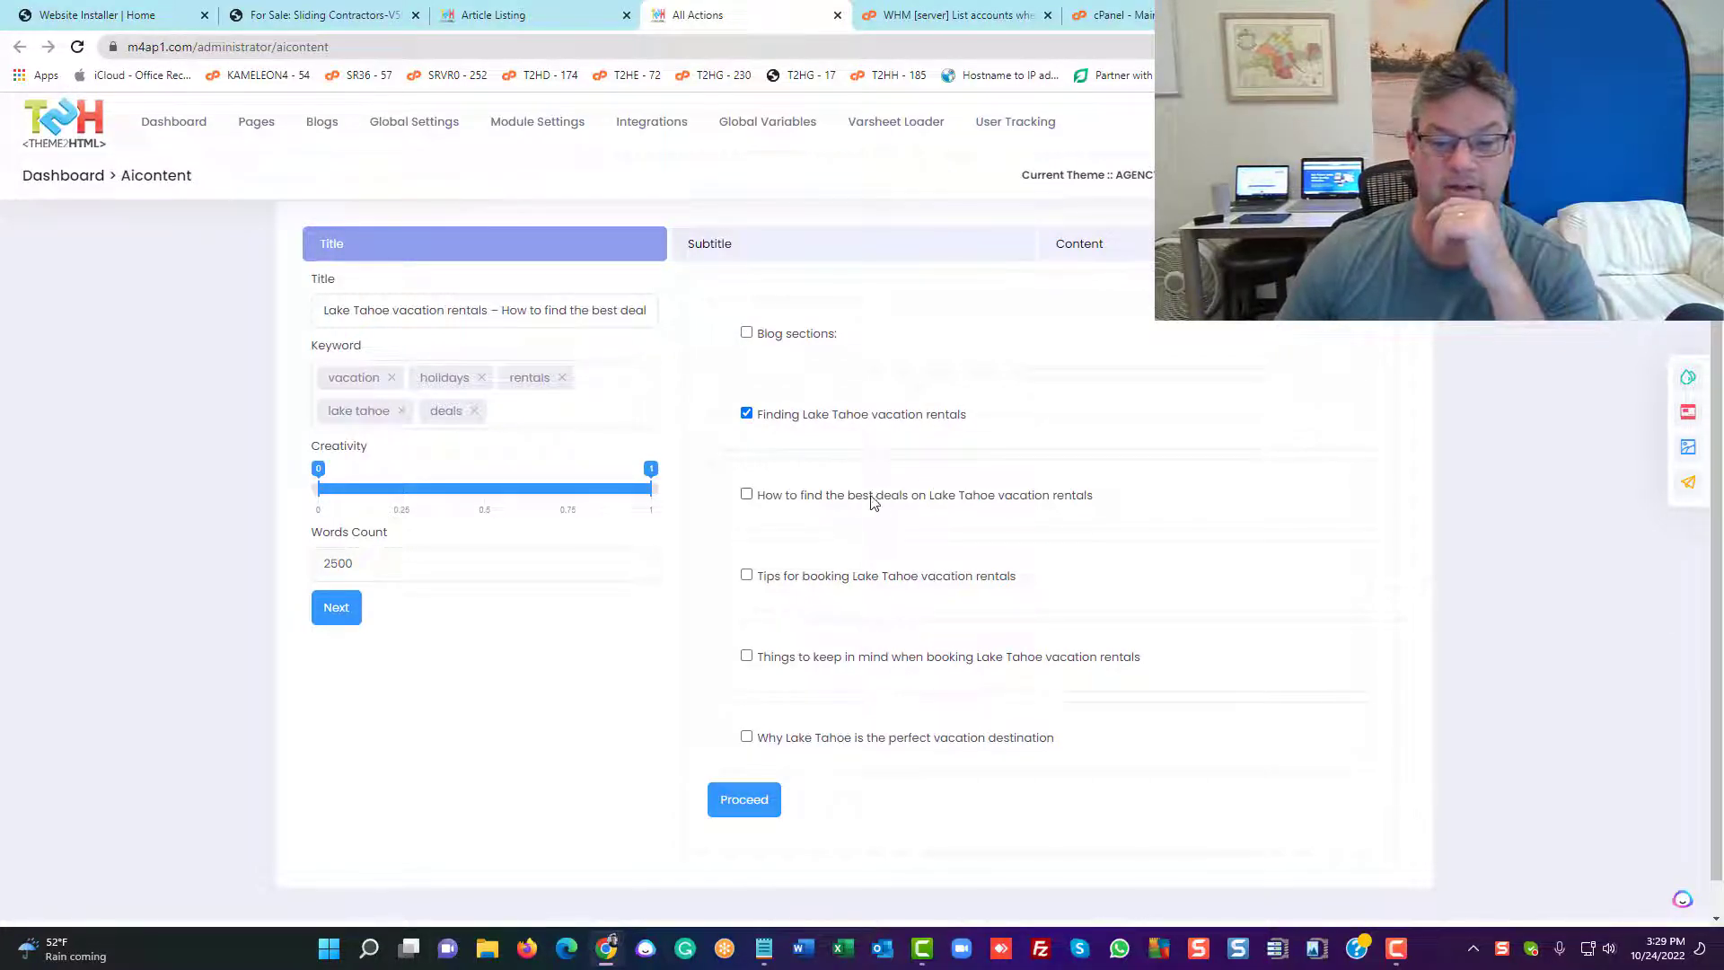
left_click(746, 497)
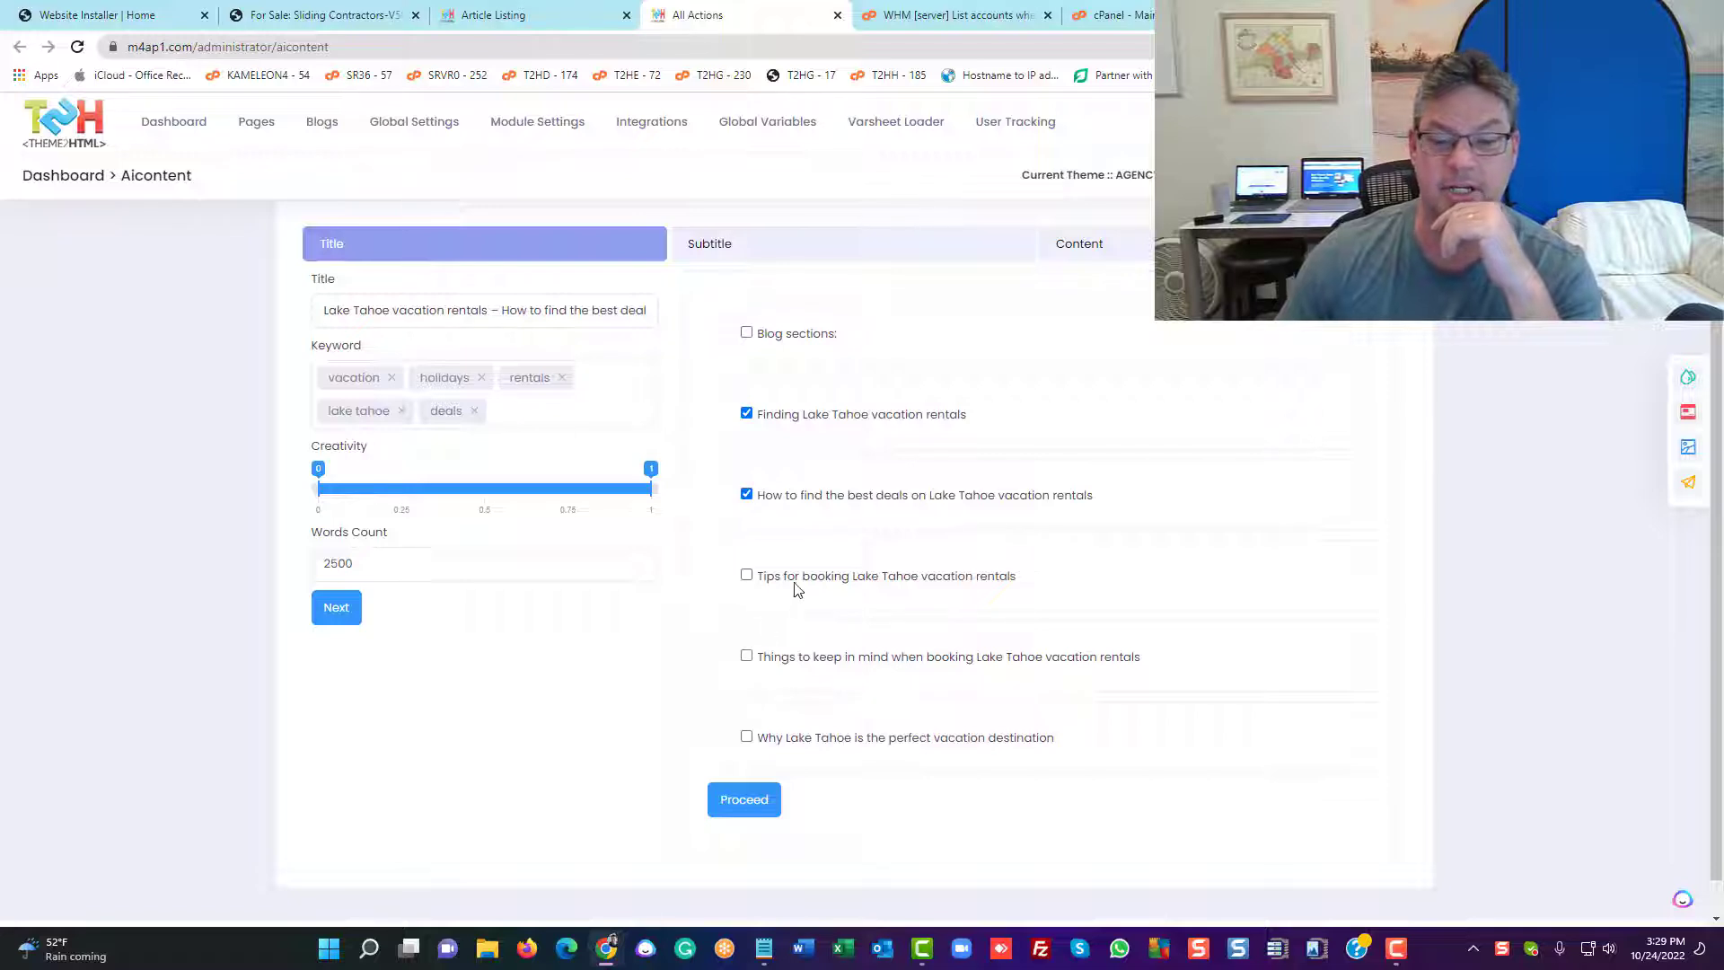
left_click(747, 577)
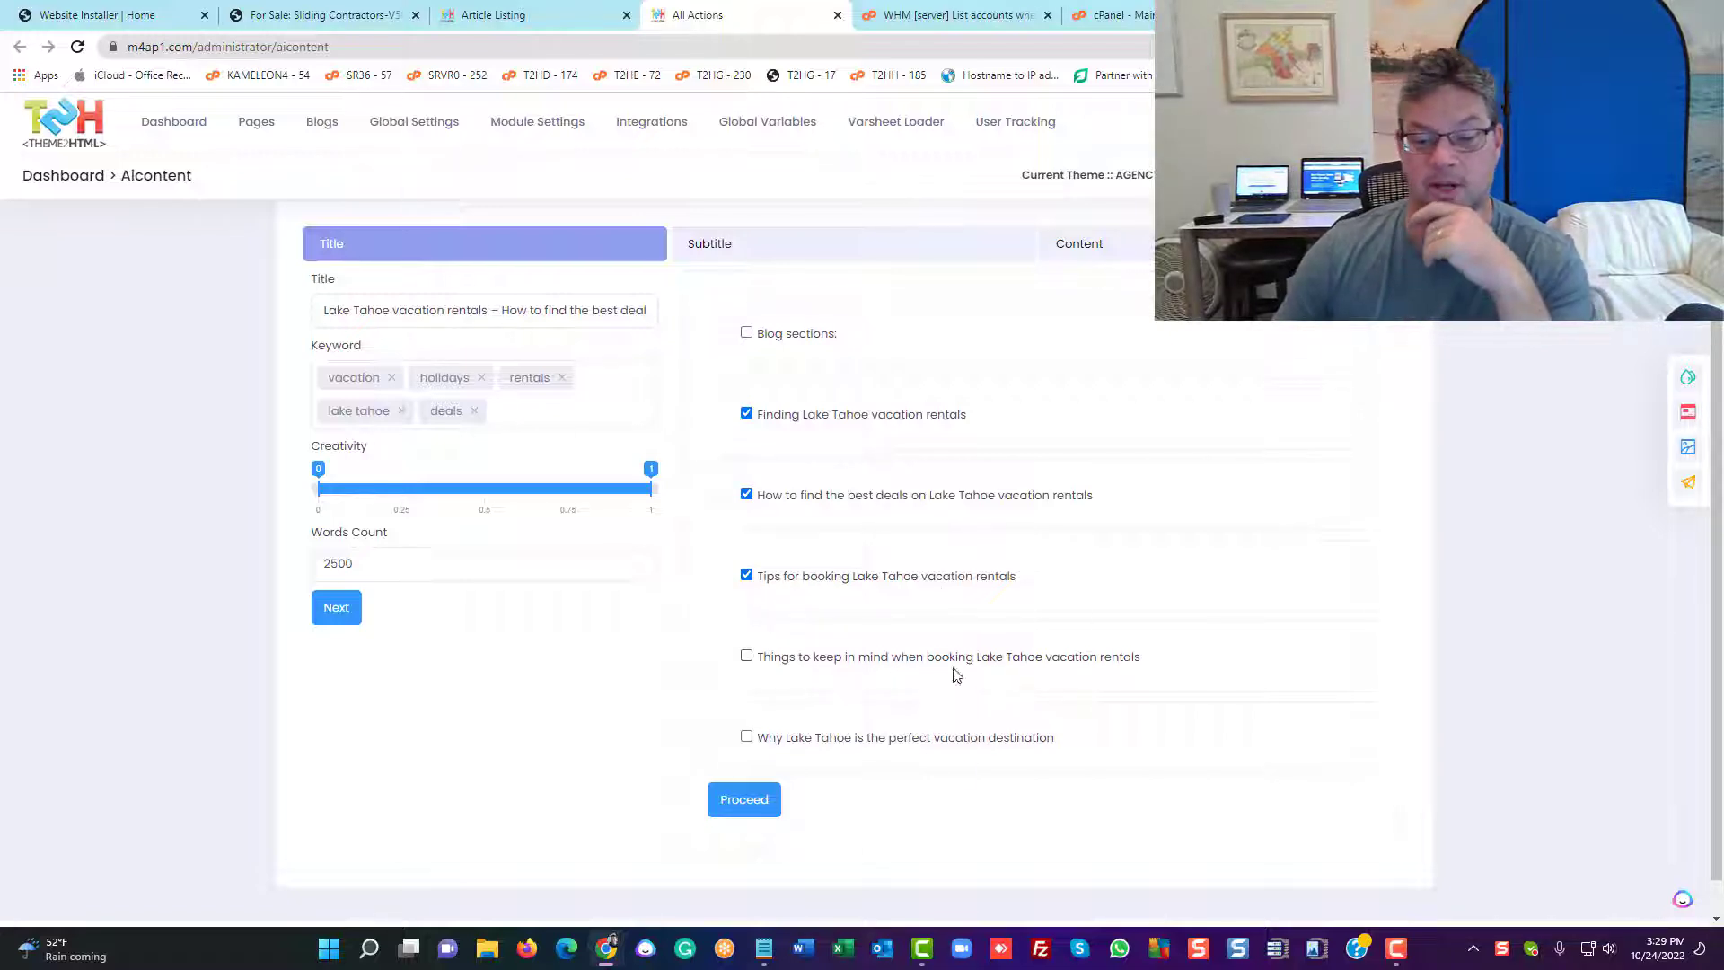
left_click(746, 656)
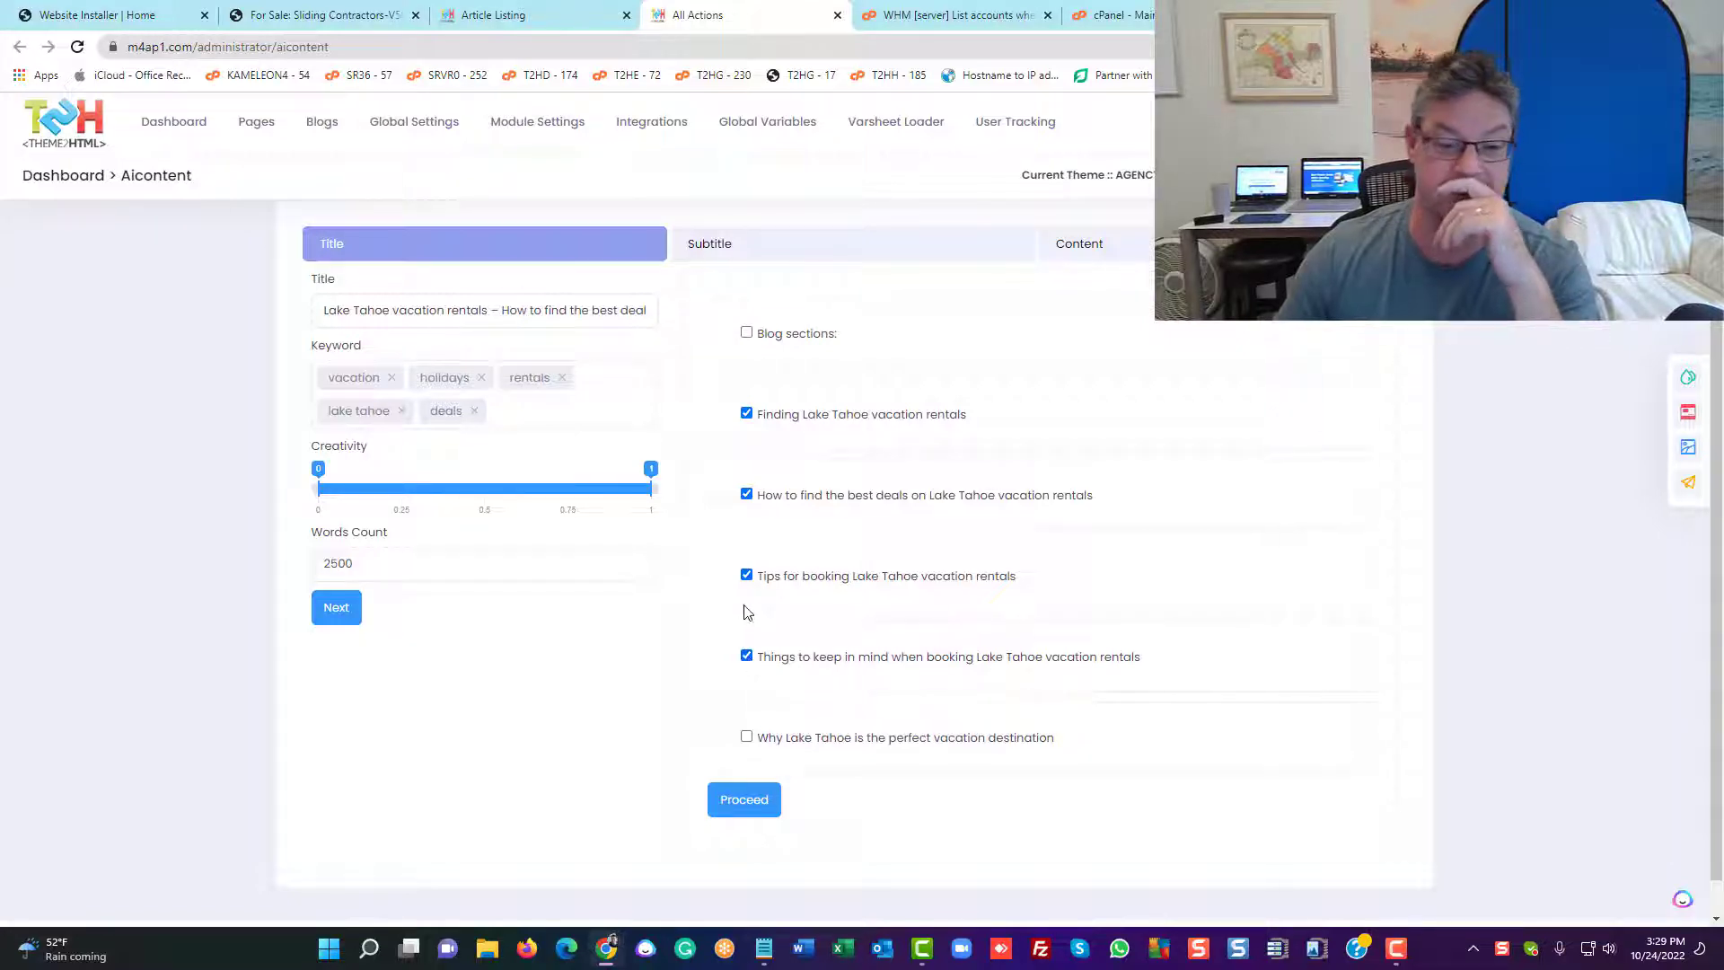
left_click(746, 656)
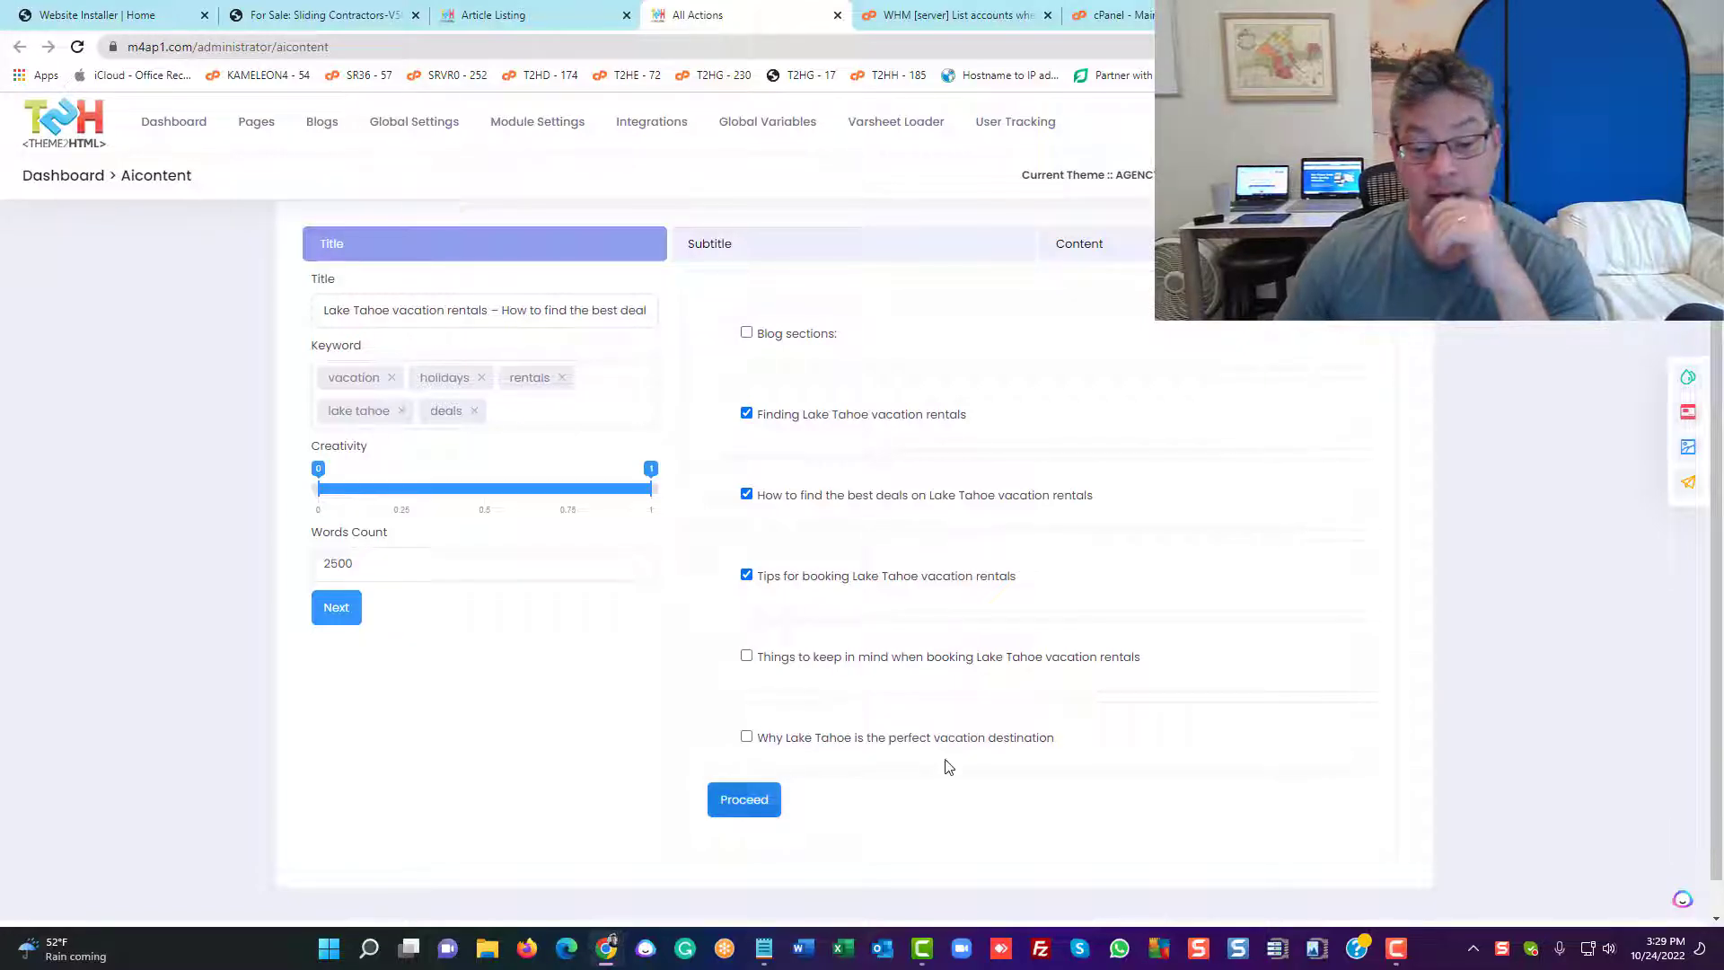
left_click(746, 737)
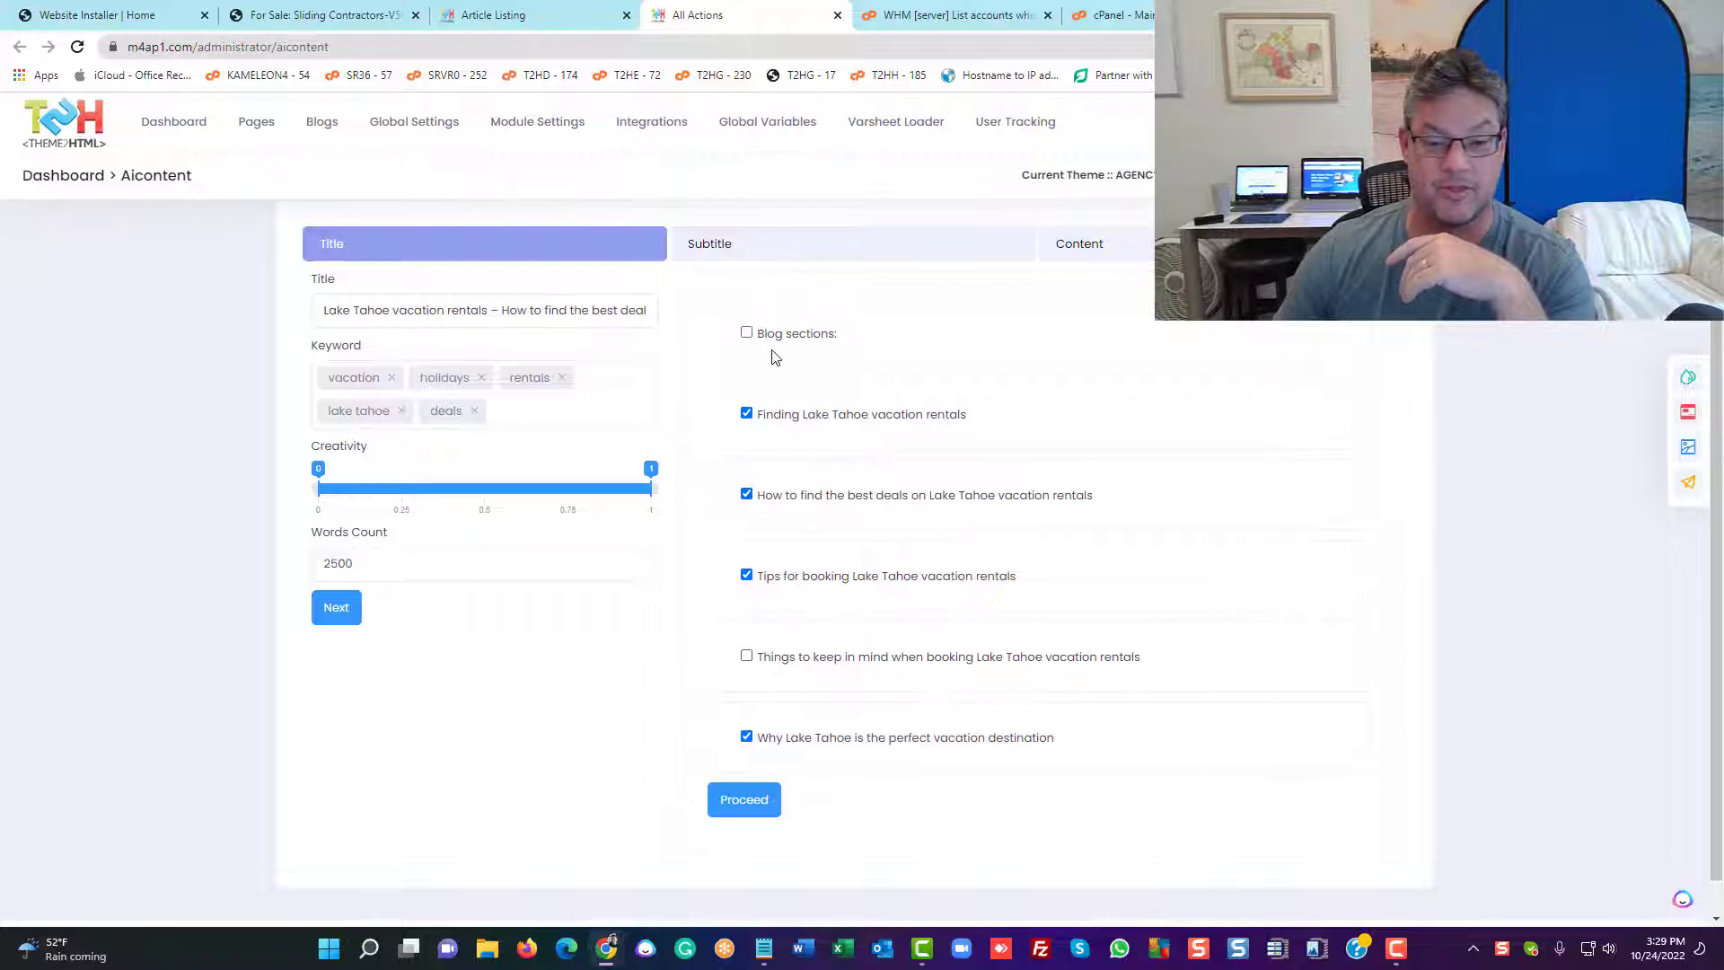
left_click(760, 807)
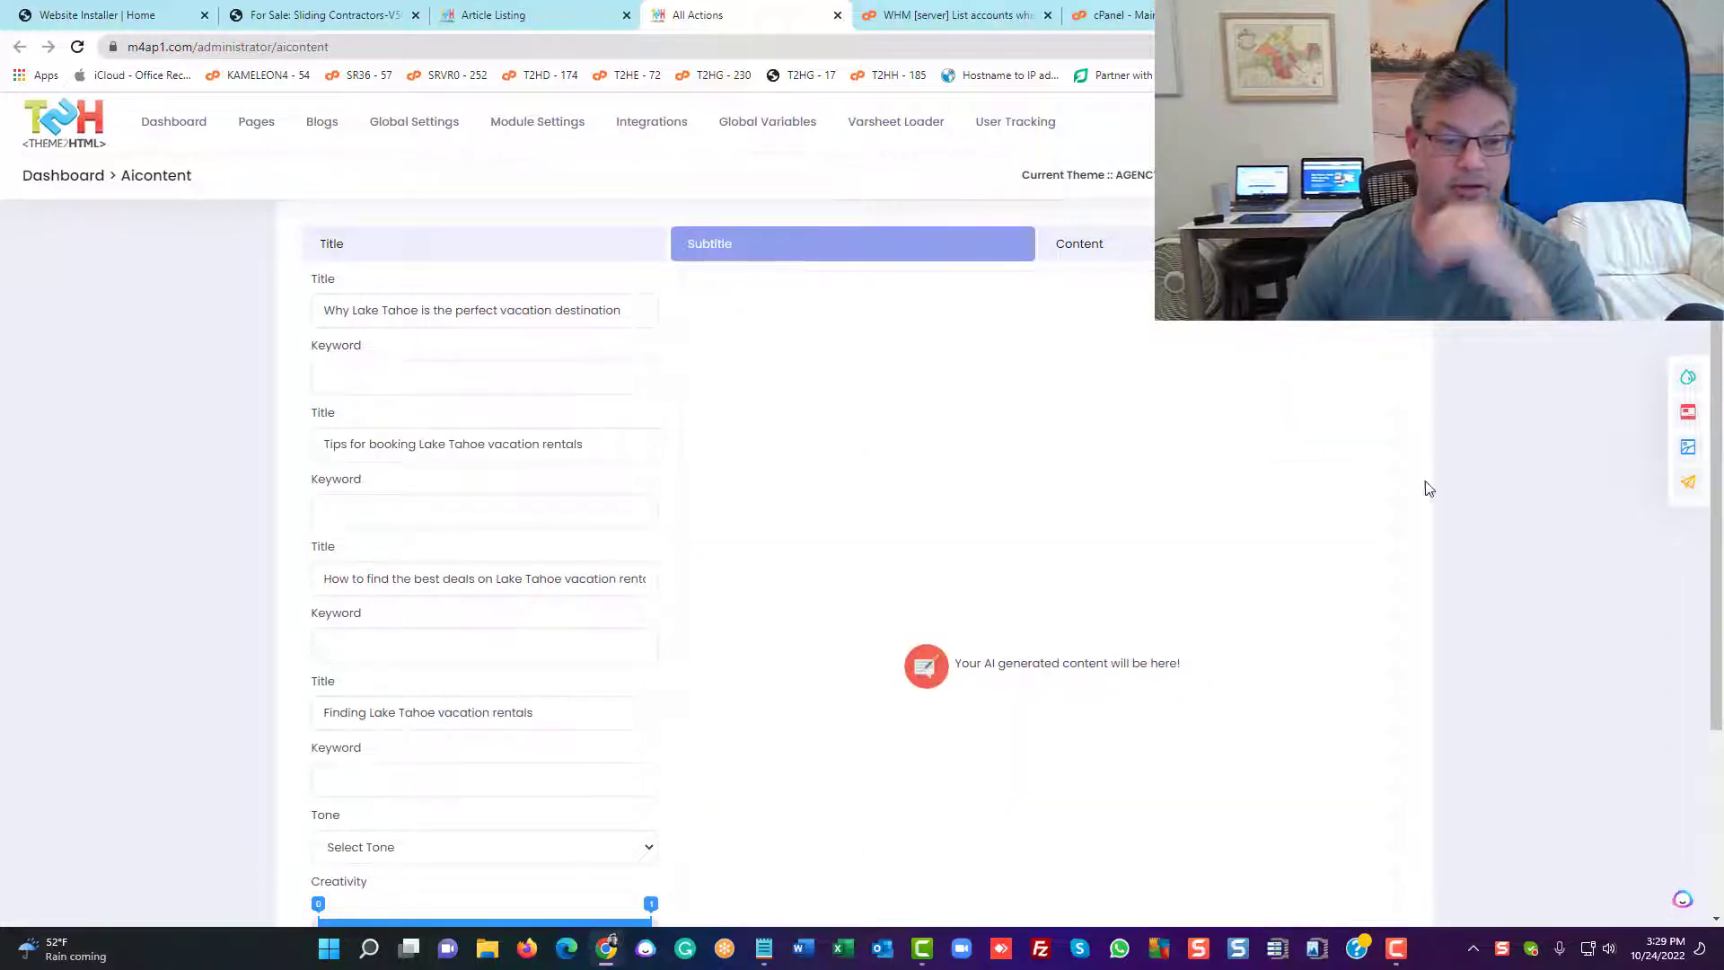
Add the keywords "destination" and "perfect vacation" to the subtitle "Why Lake Tahoe is the perfect vacation destination"
left_click(347, 380)
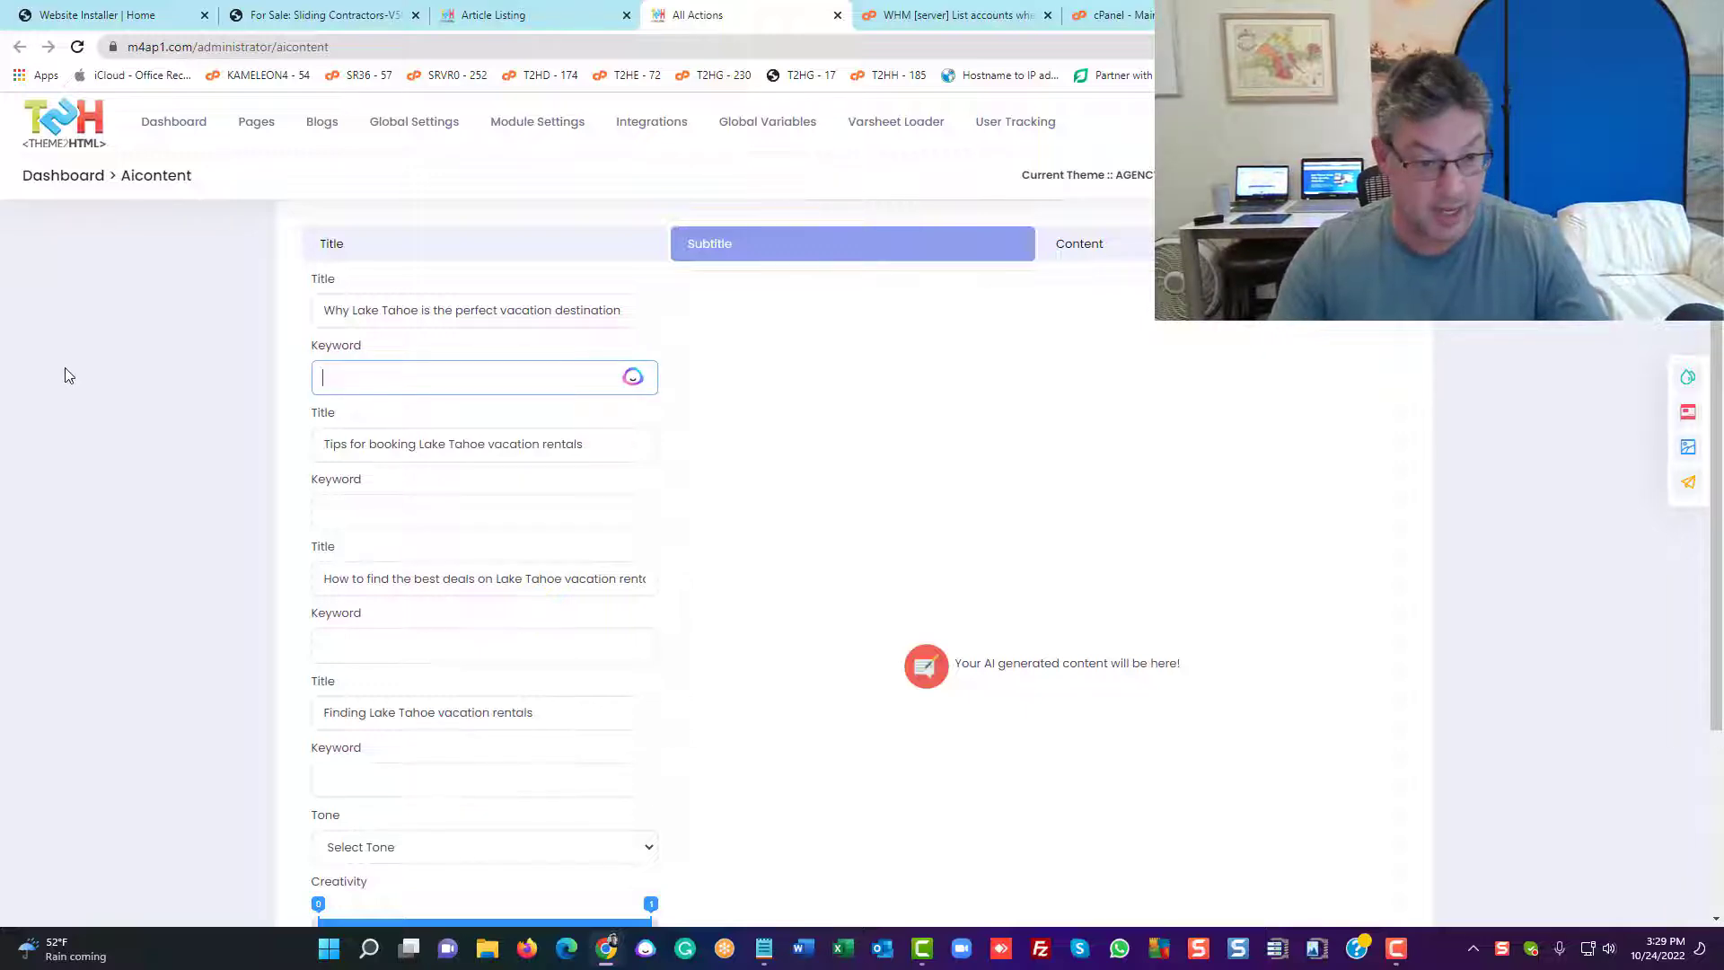
type("destination")
key("Return")
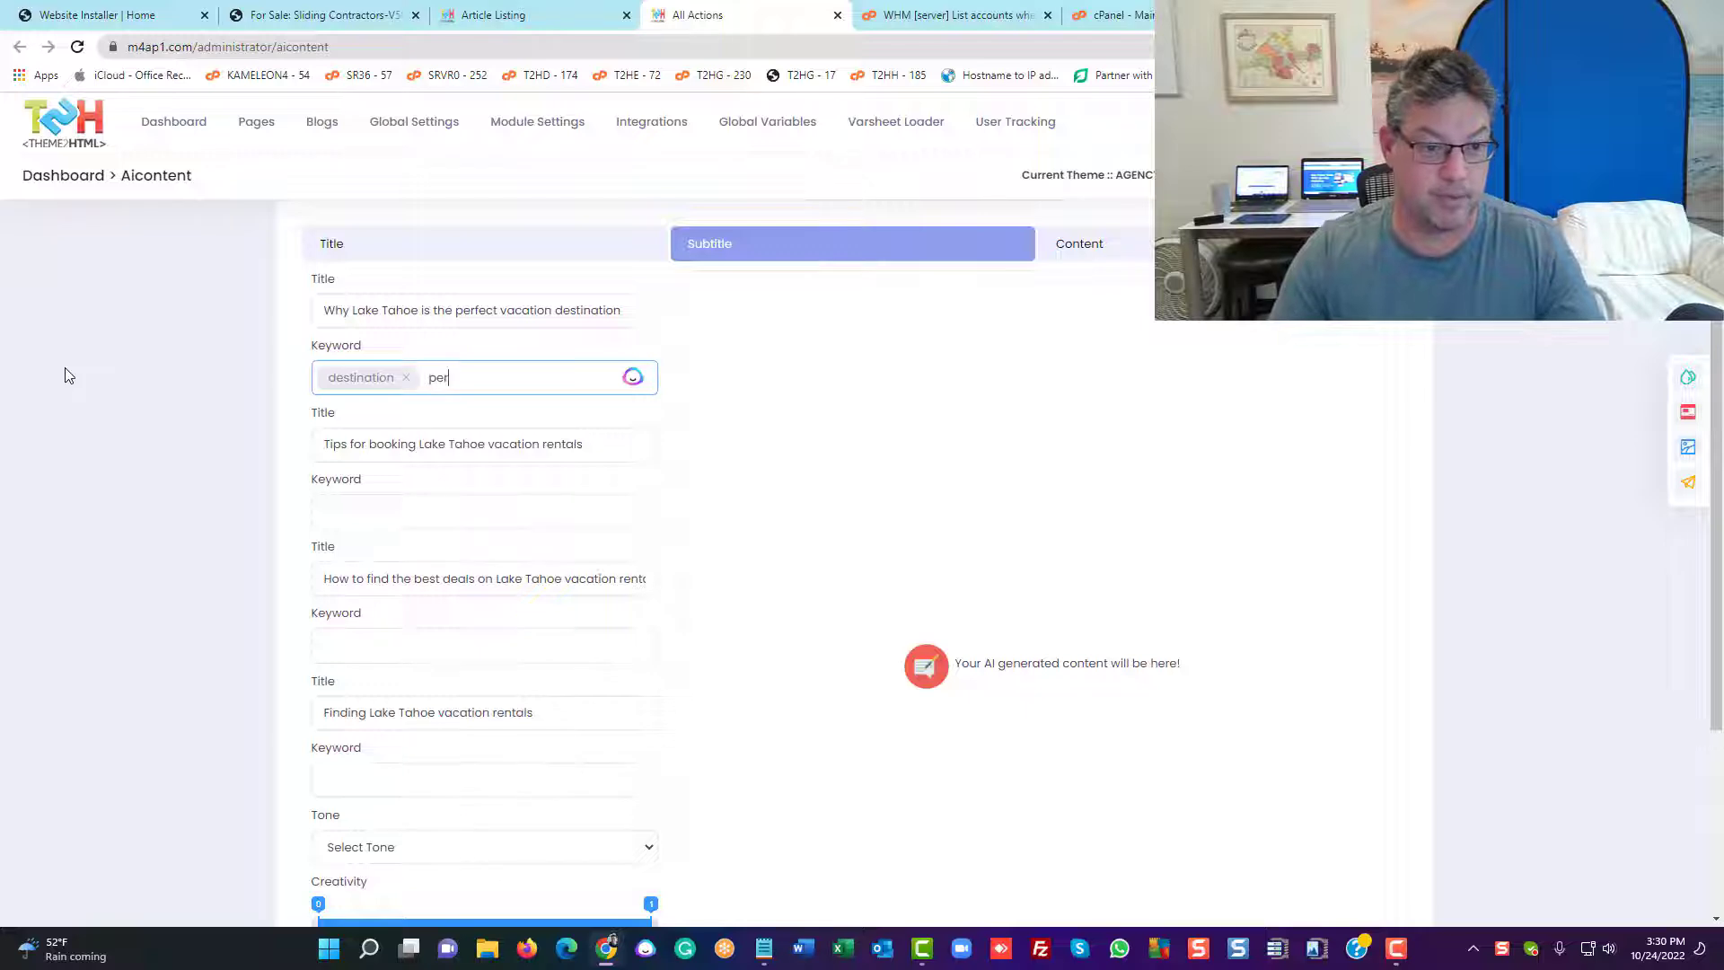
type("perfect vacation")
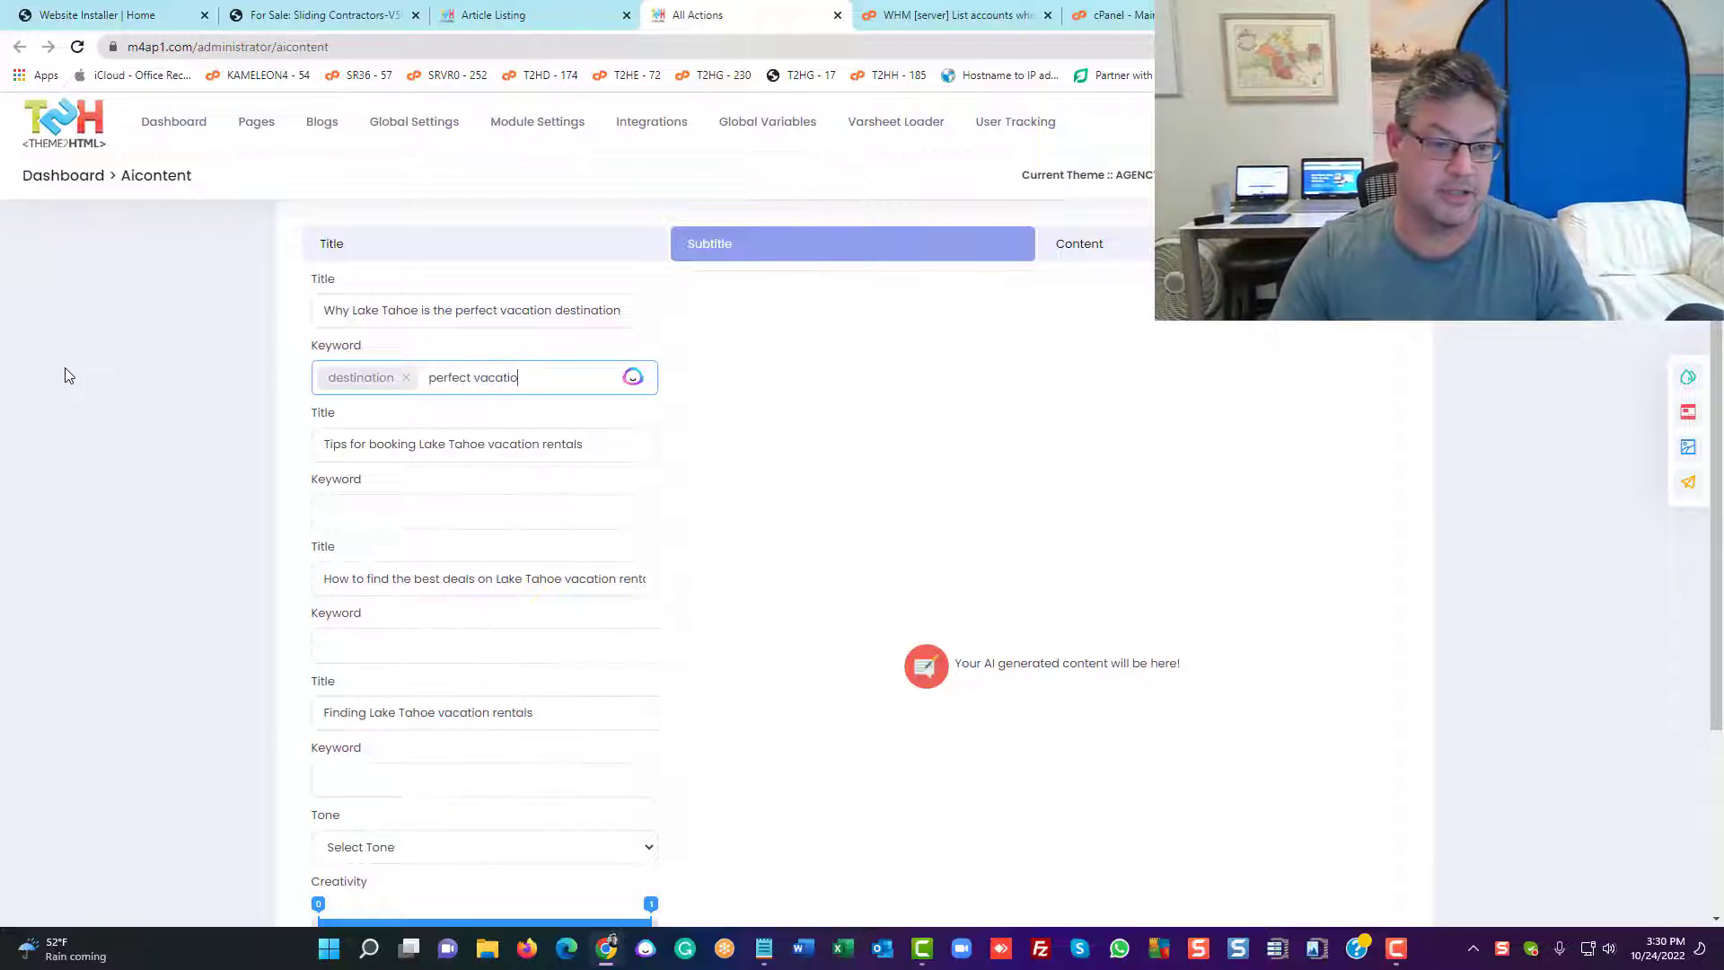
key("Return")
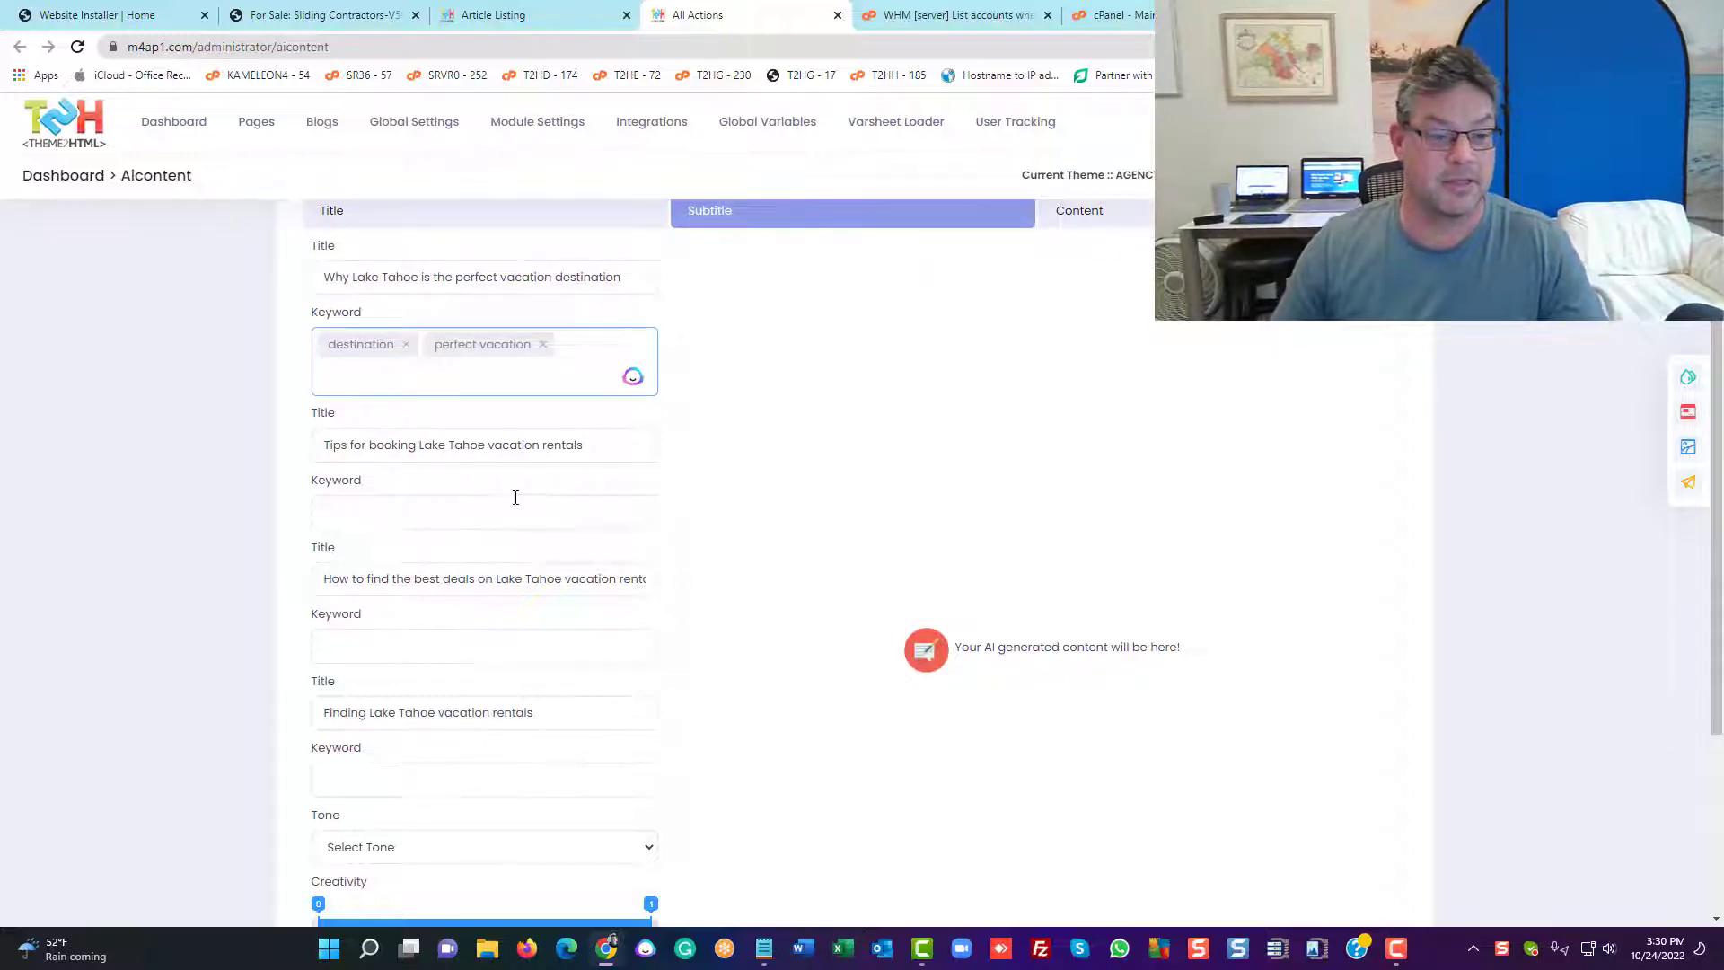
Add the keywords "booking", "tips", "booking tips", "rentals" and "vacation" to the subtitle "Tips for booking Lake Tahoe vacation rentals"
left_click(510, 508)
type("booking")
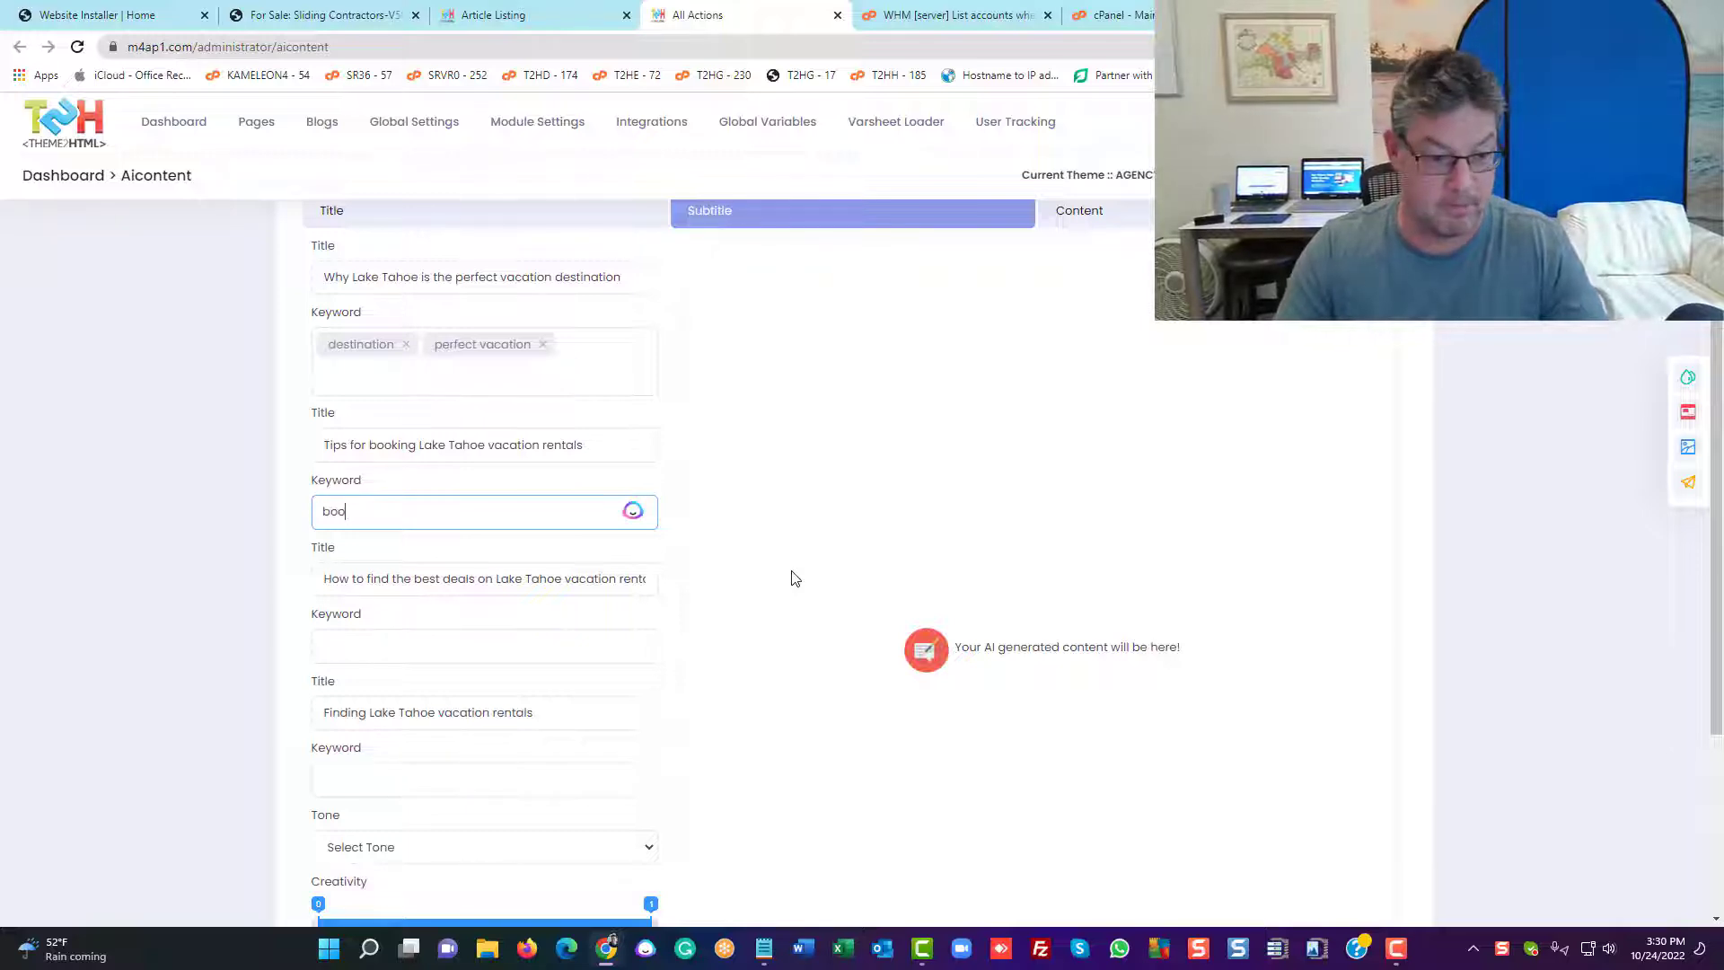
key("Return")
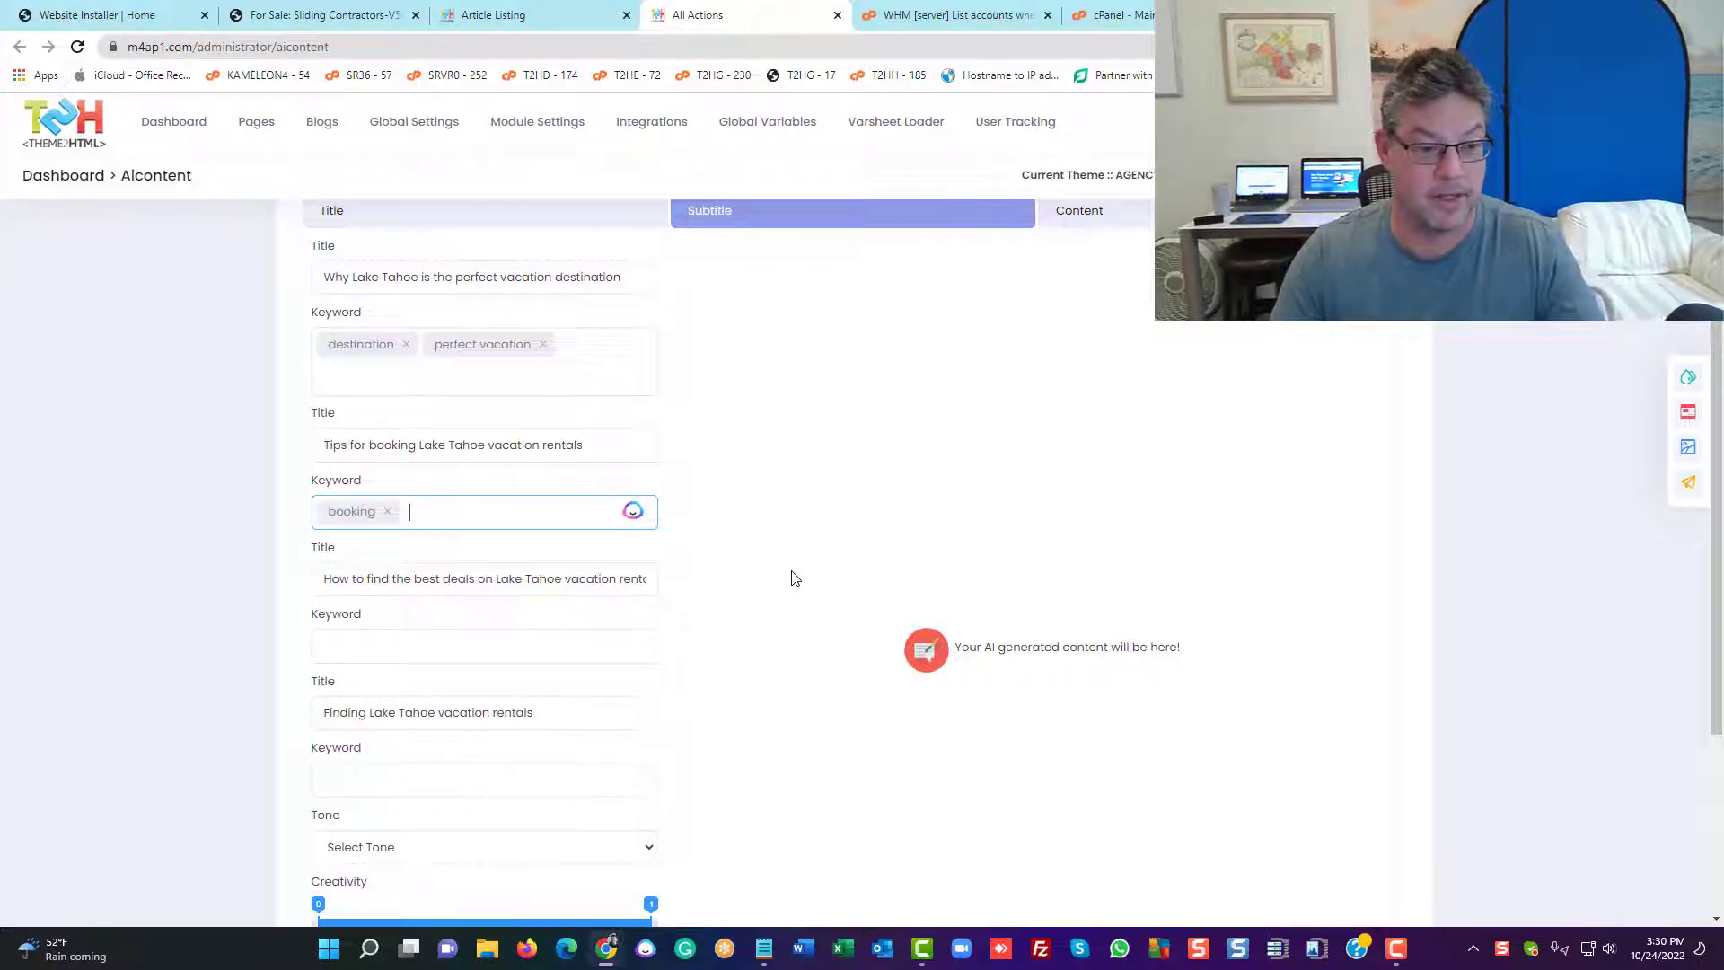
type("tips")
key("Return")
type("bo")
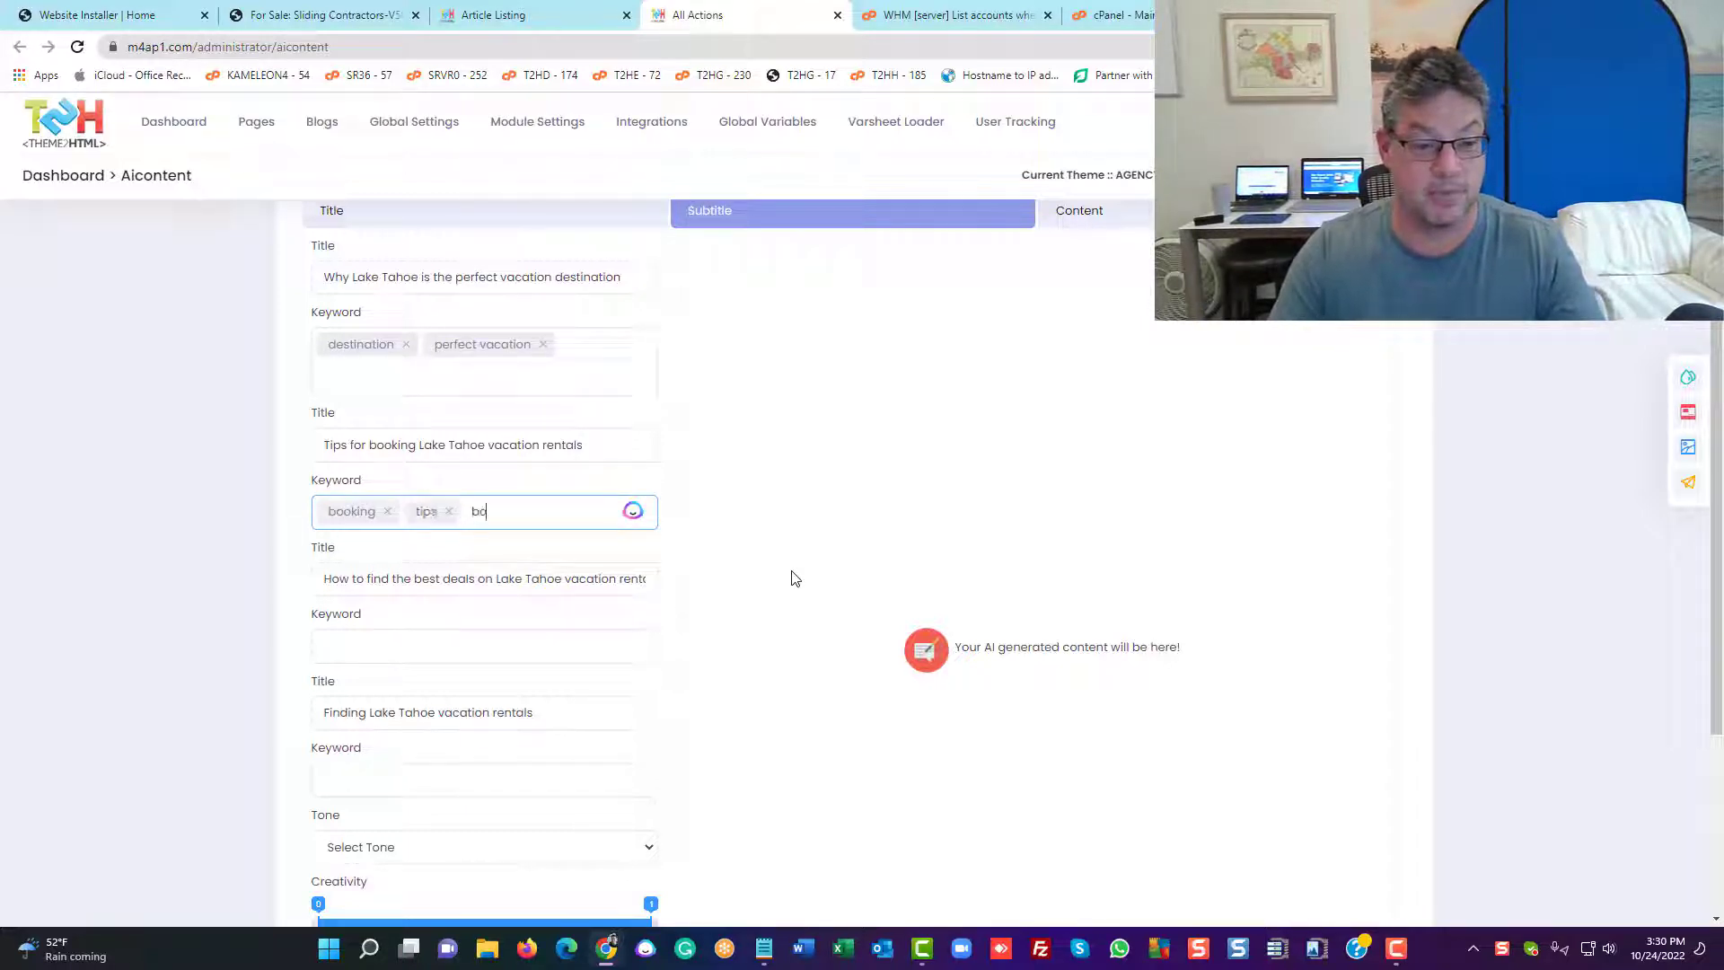
type("oking tip")
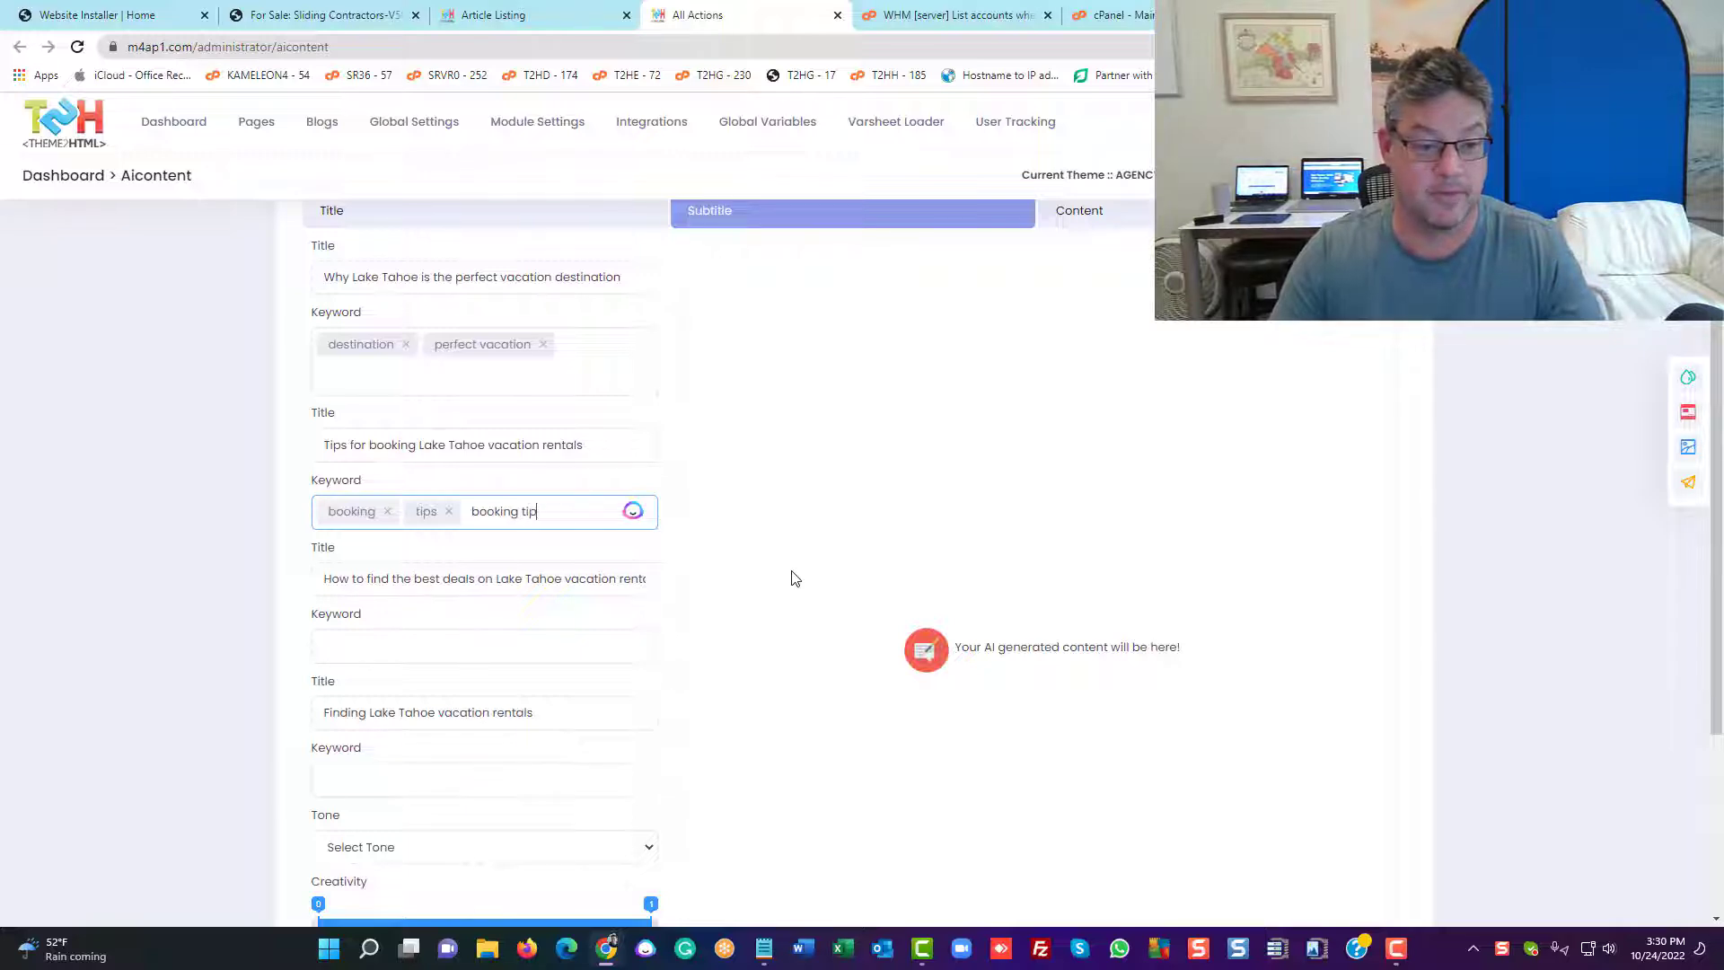
type("s")
key("Return")
type("rentals")
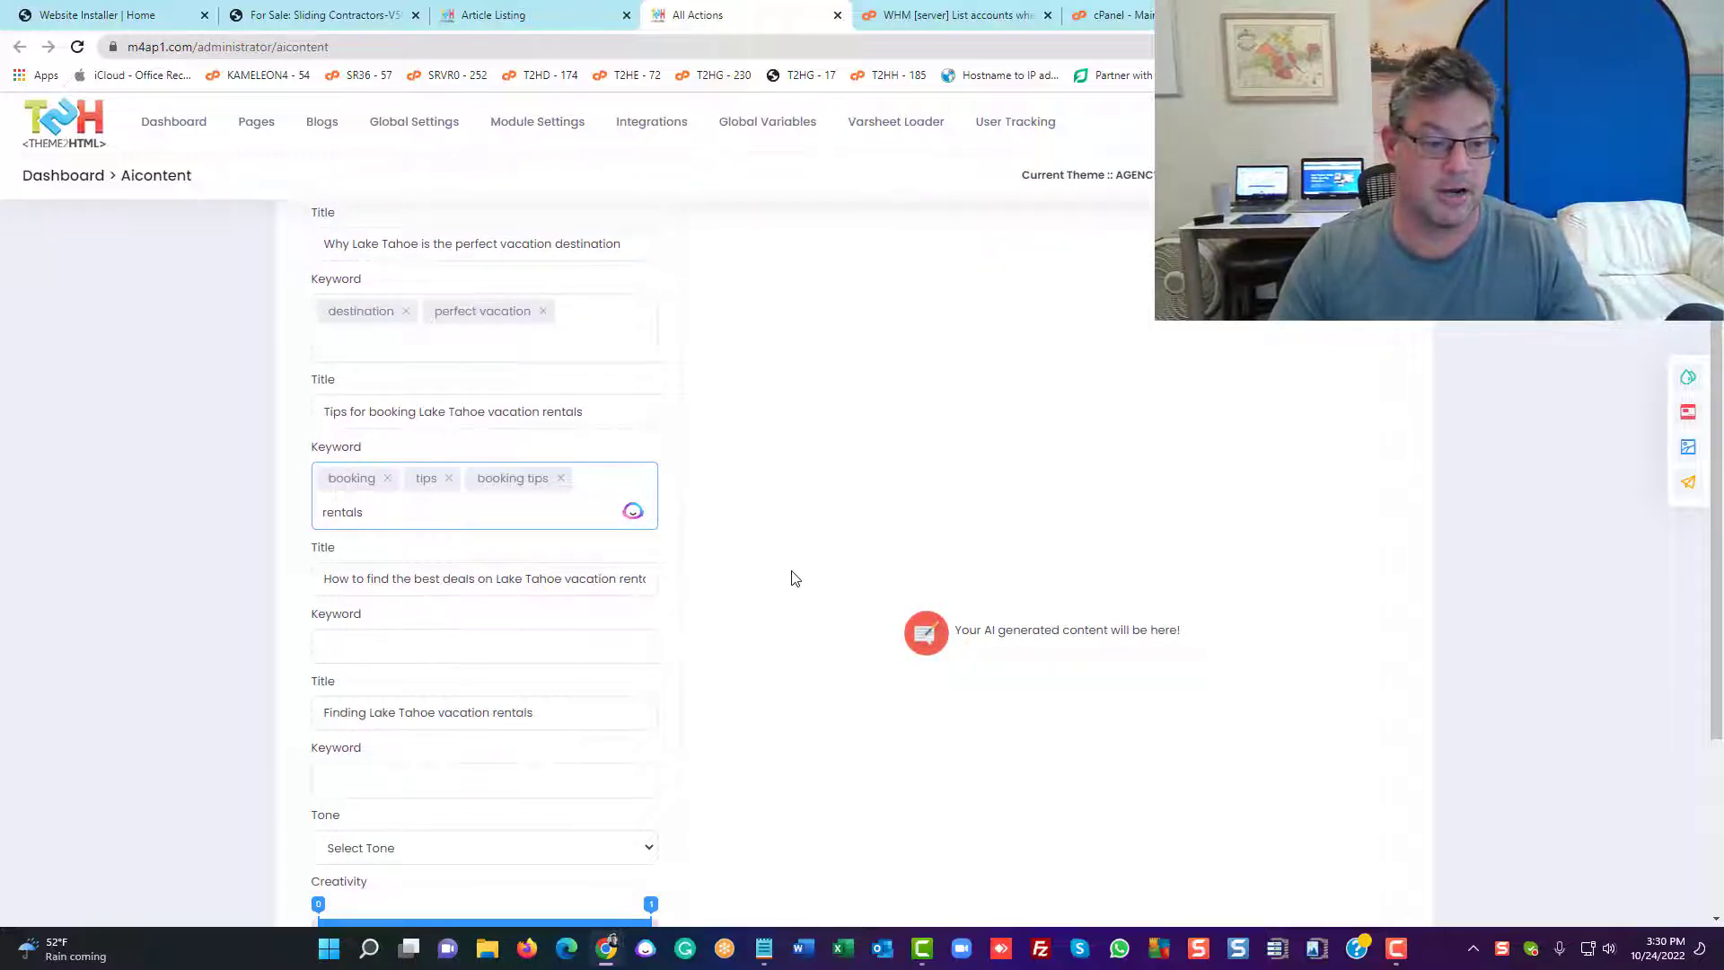
key("Return")
type("vacation")
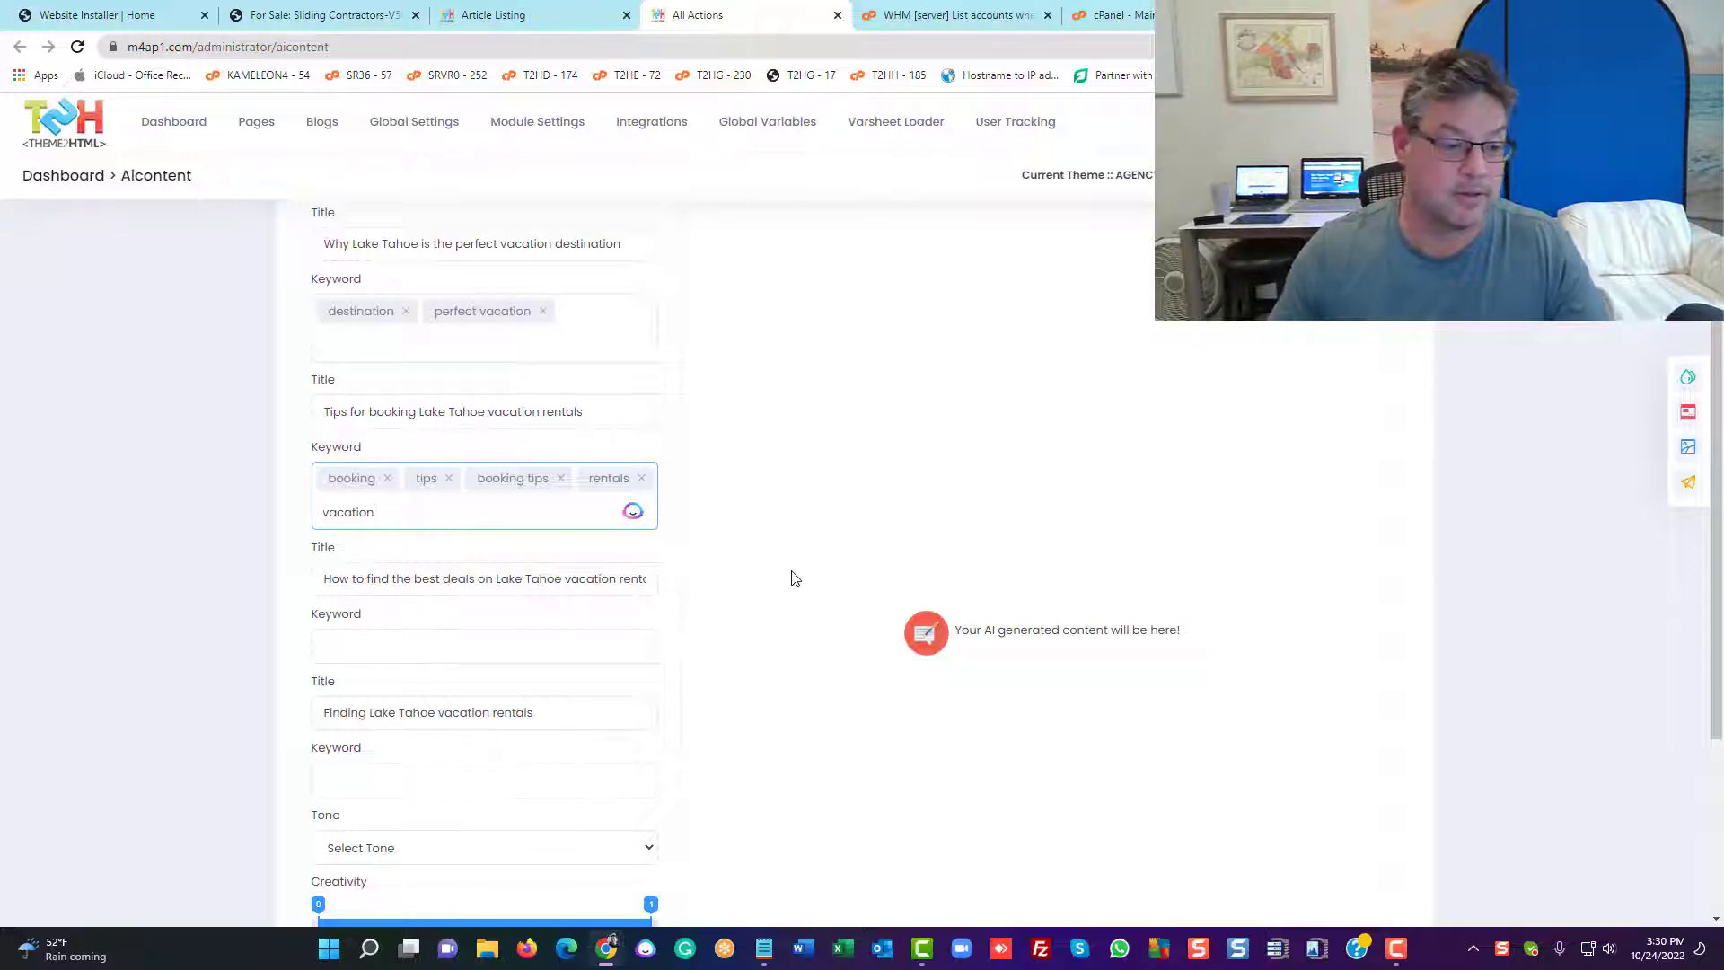
key("Return")
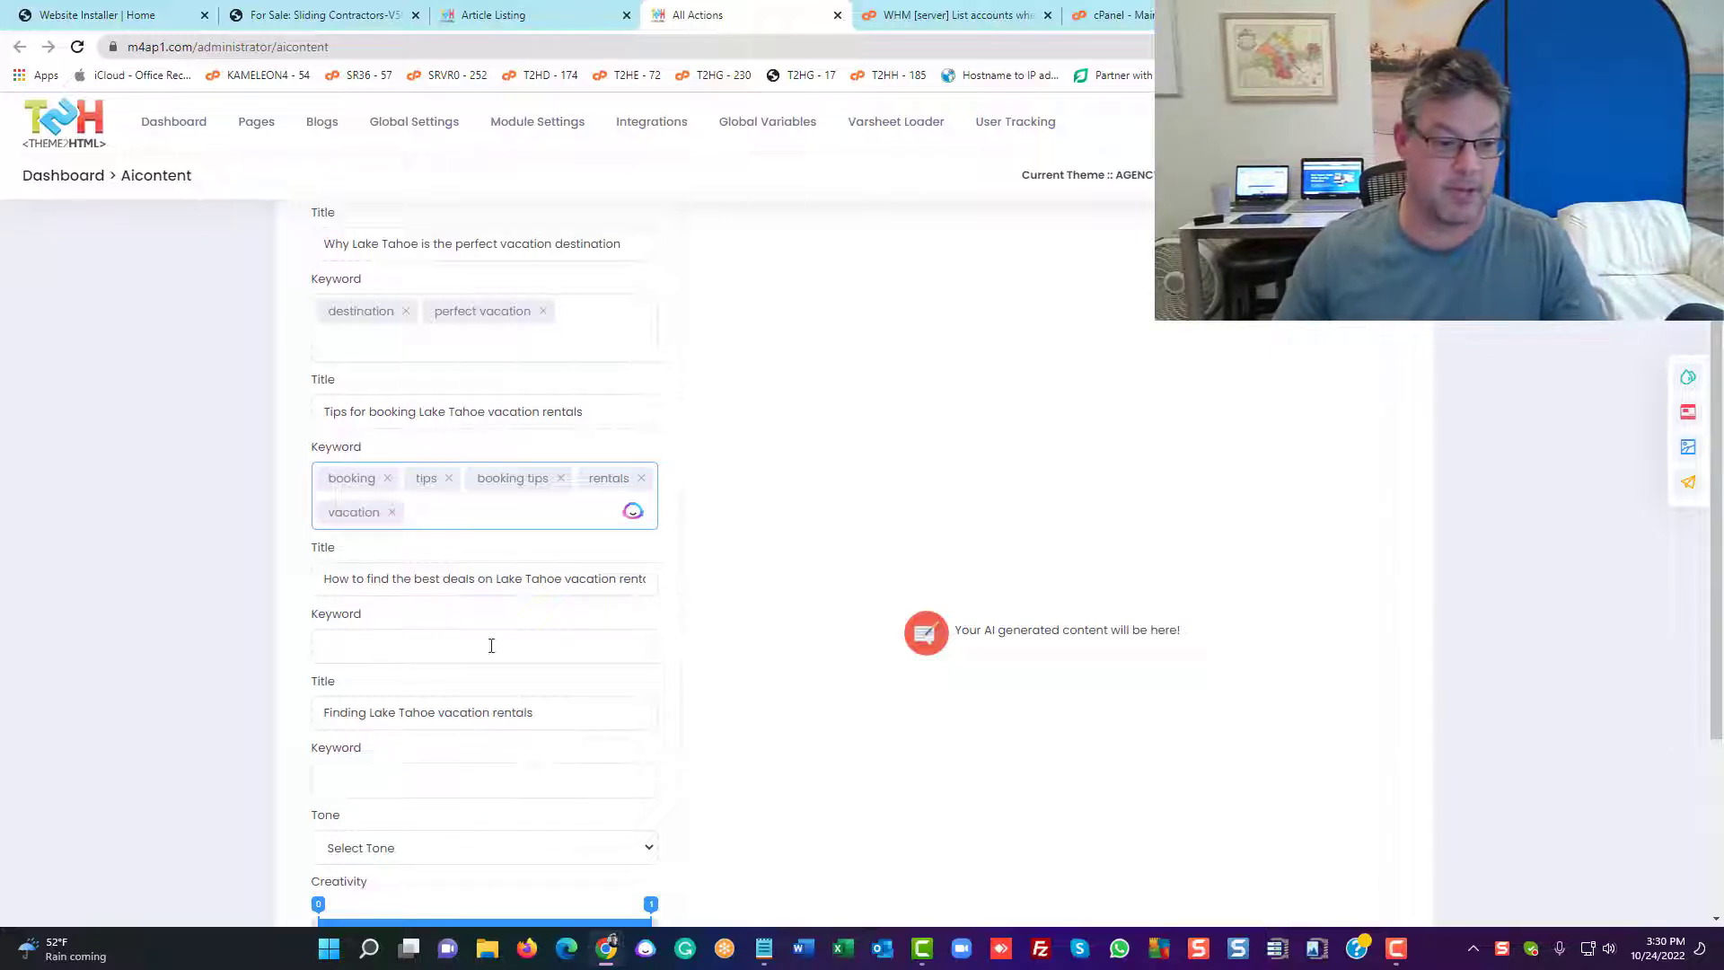
Add the keywords "find best deals" and "find vacation deals" to the subtitle on finding the best deals on Lake Tahoe vacation rentals
left_click(380, 656)
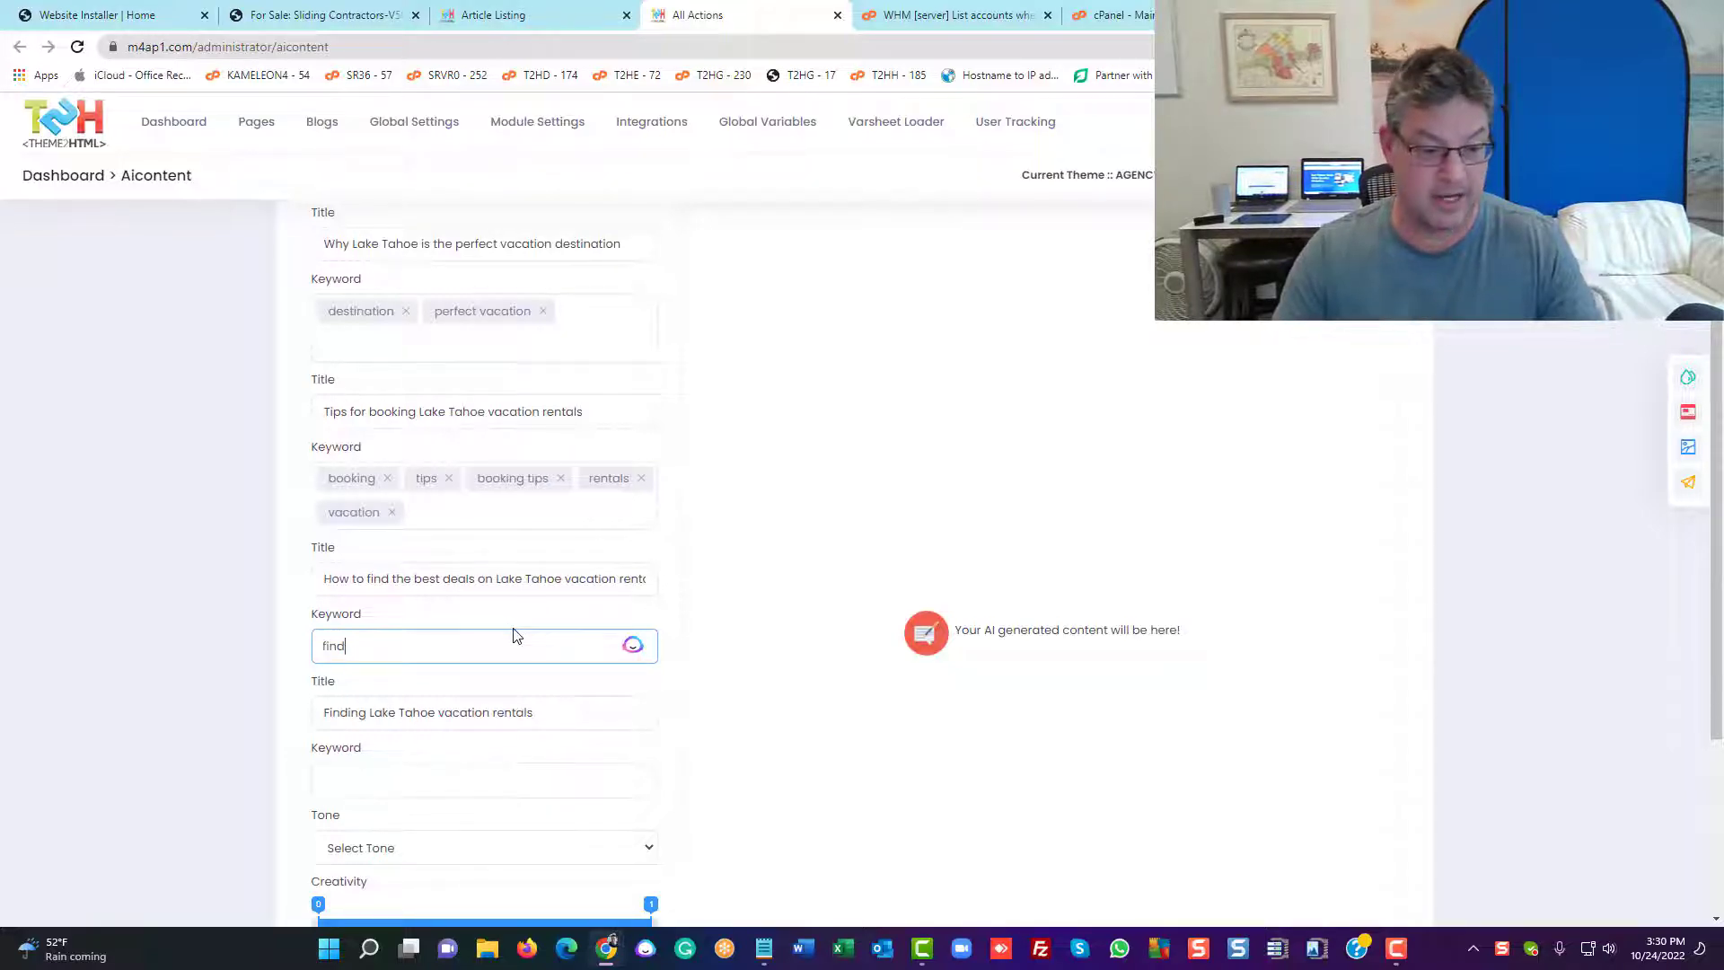
type("find best deals")
key("Return")
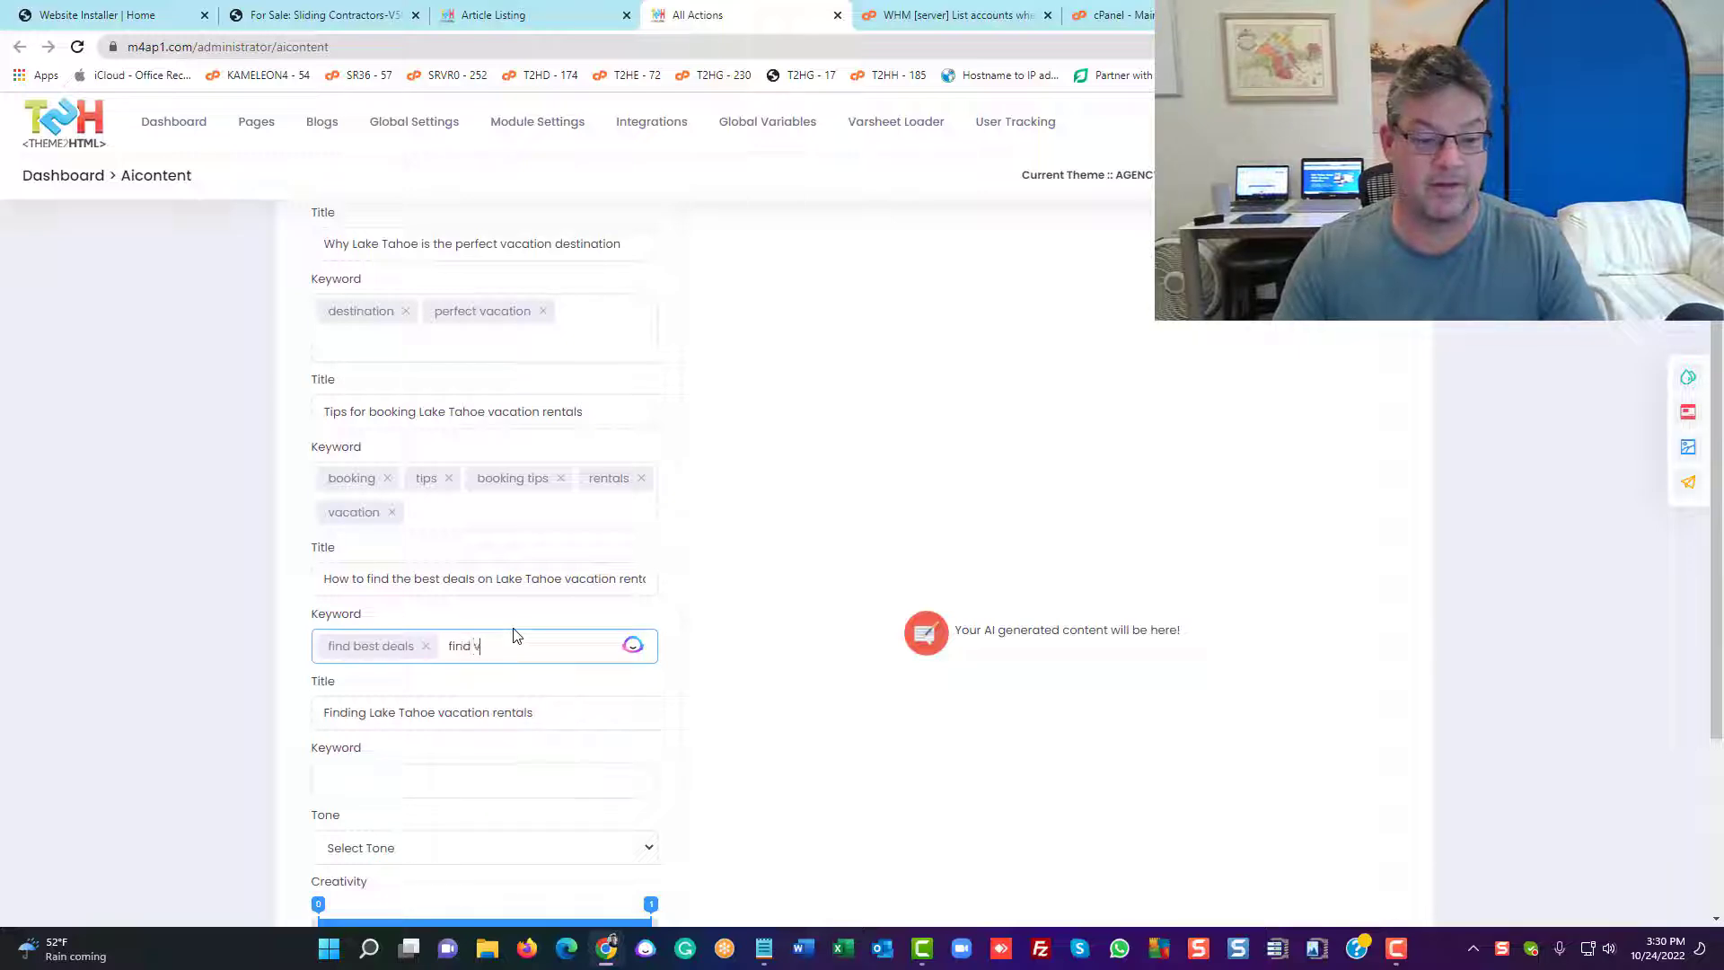
type("find vacation deal")
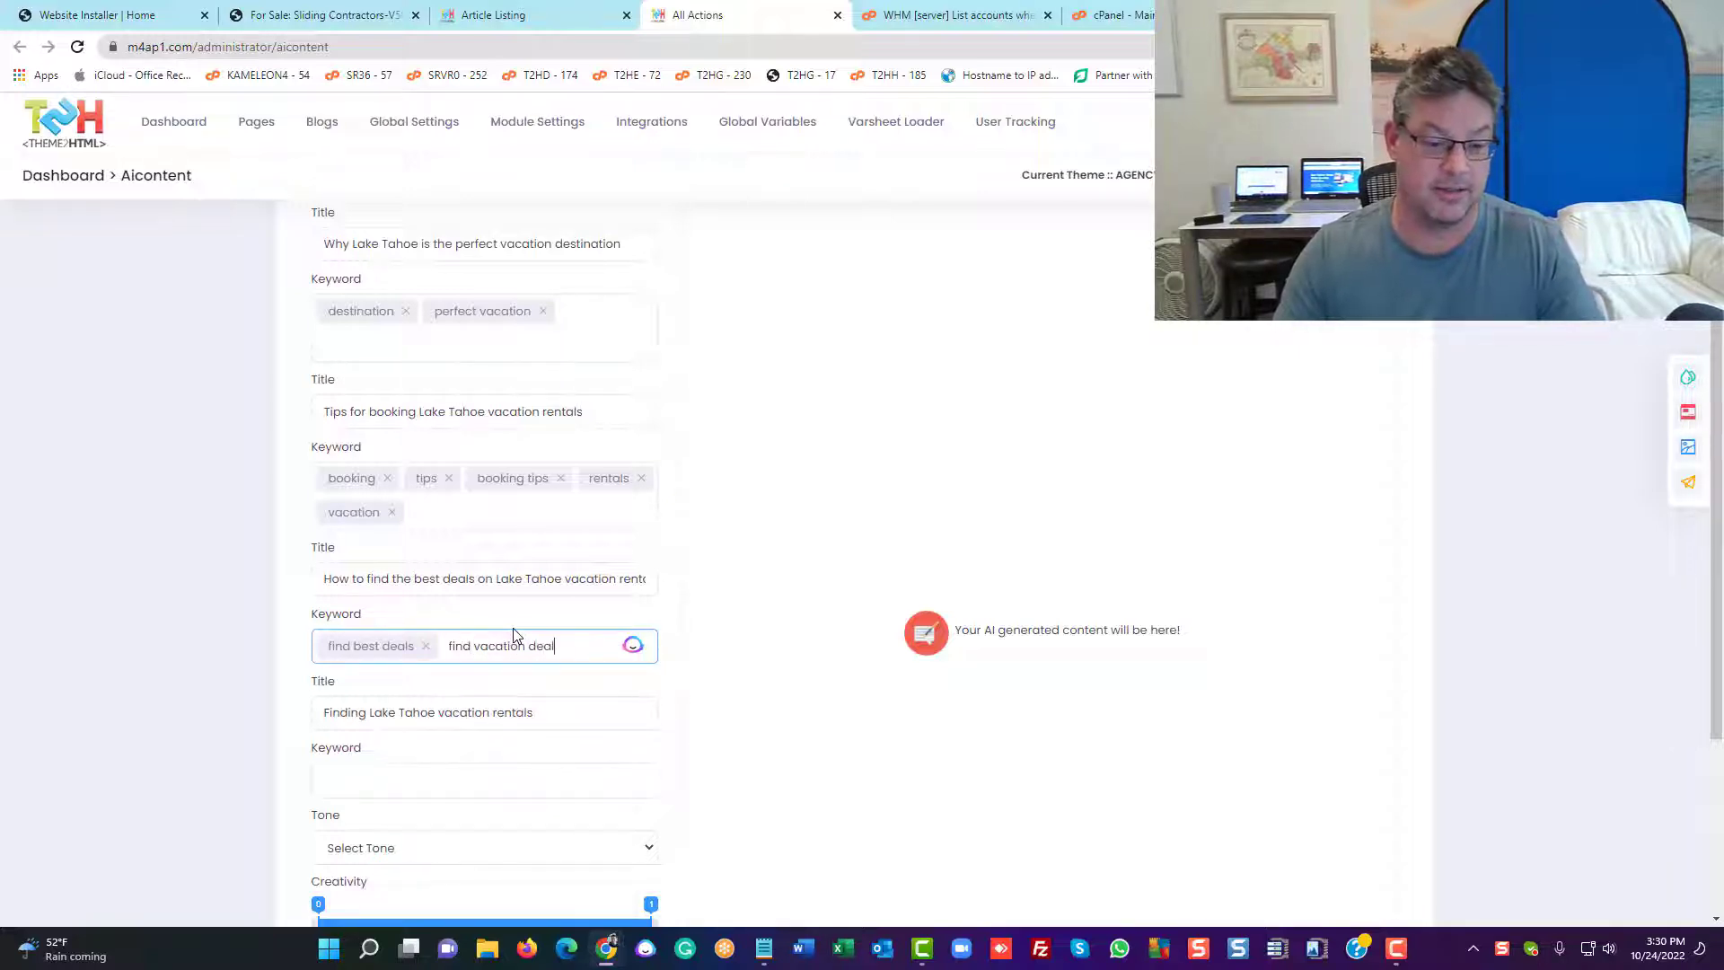
type("s")
key("Return")
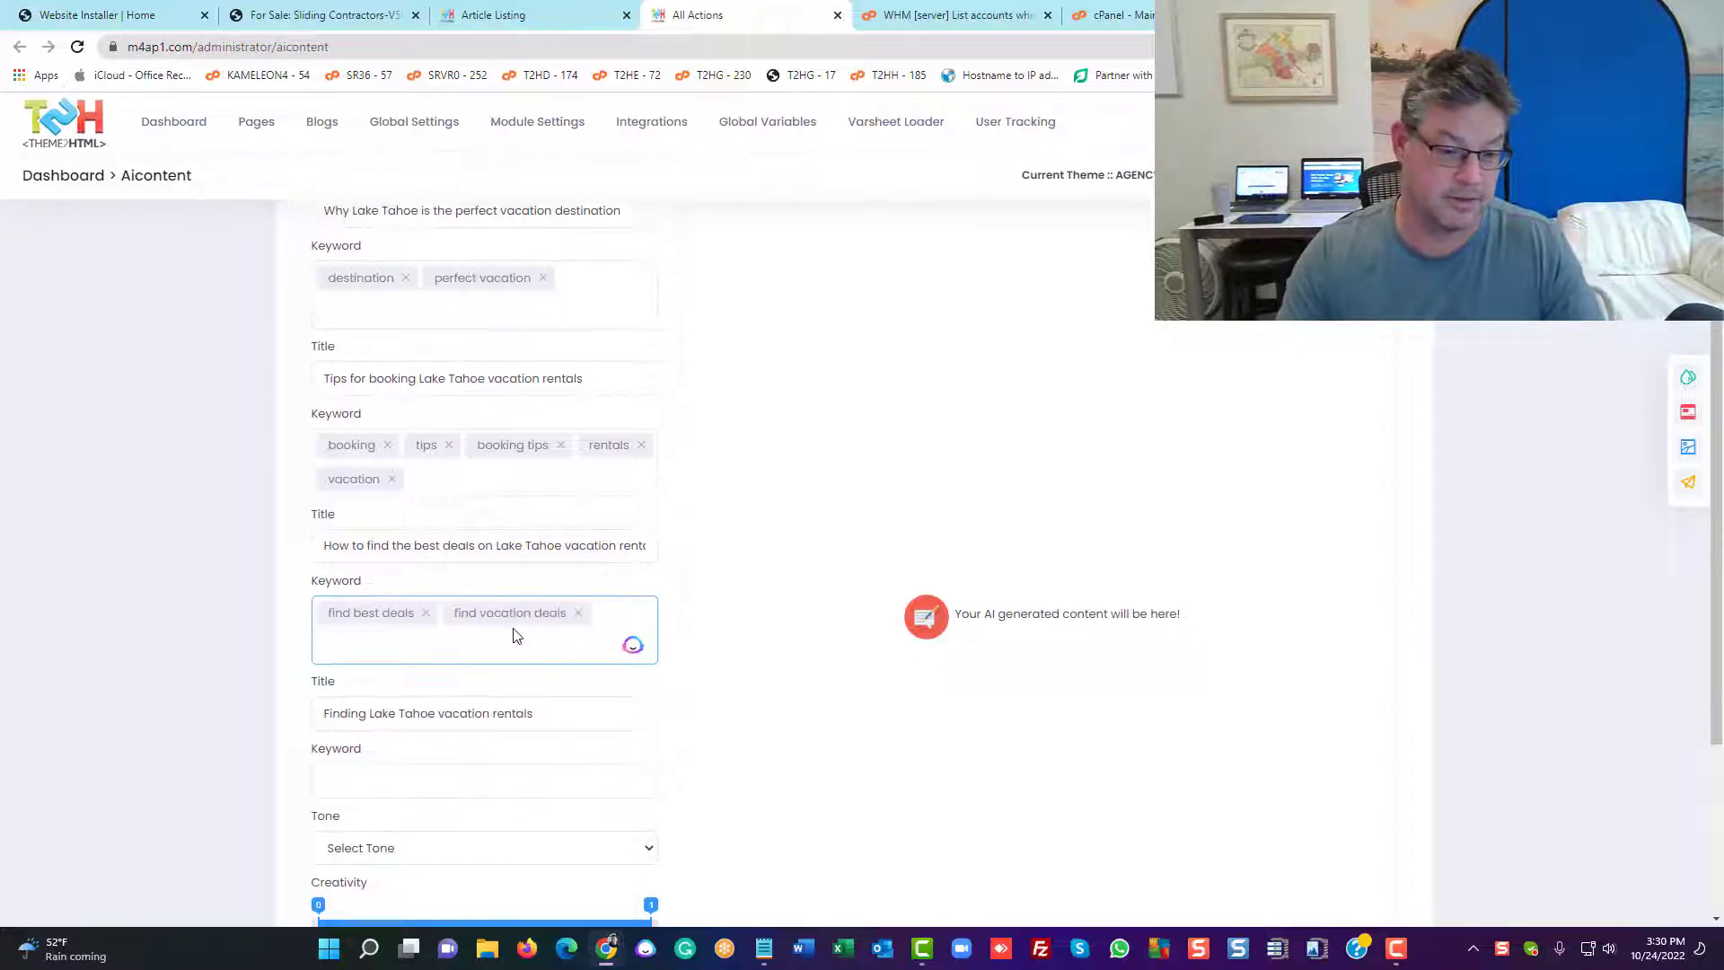
Add the keywords "vacation", "vacation rentals" and "finding vacation rentals" to the subtitle "Finding Lake Tahoe vacation rentals"
left_click(417, 779)
scroll(815, 599, "down", 3)
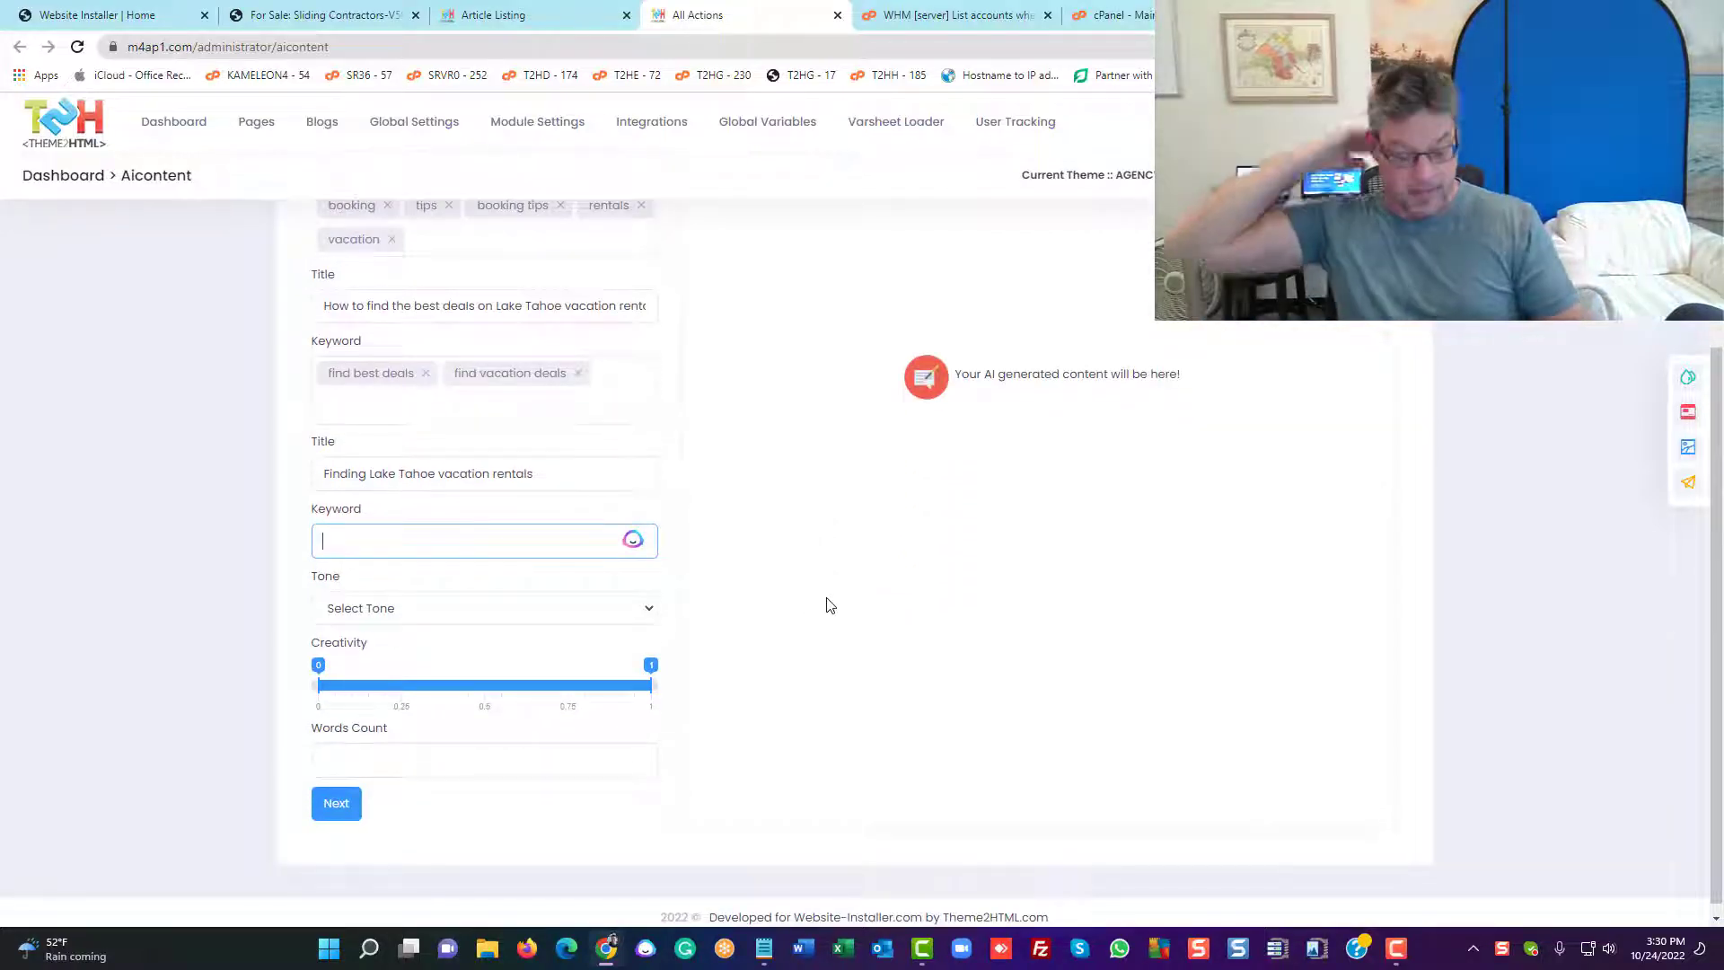
type("vo")
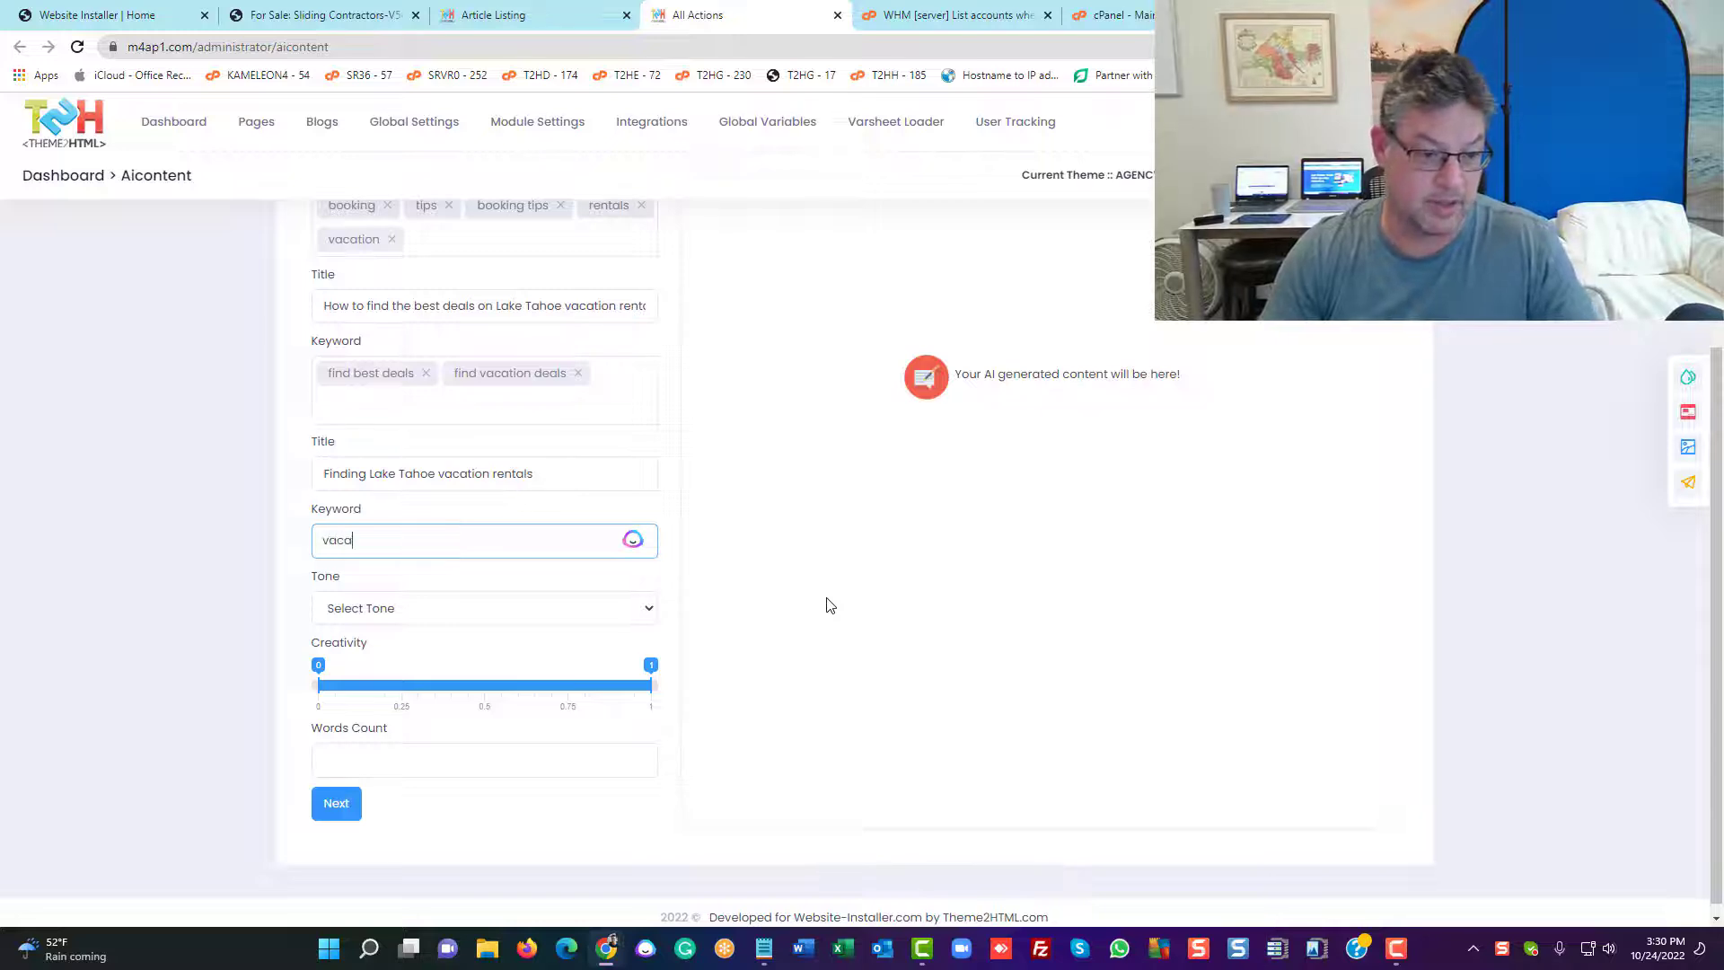
key("Return")
type("vacation rentals")
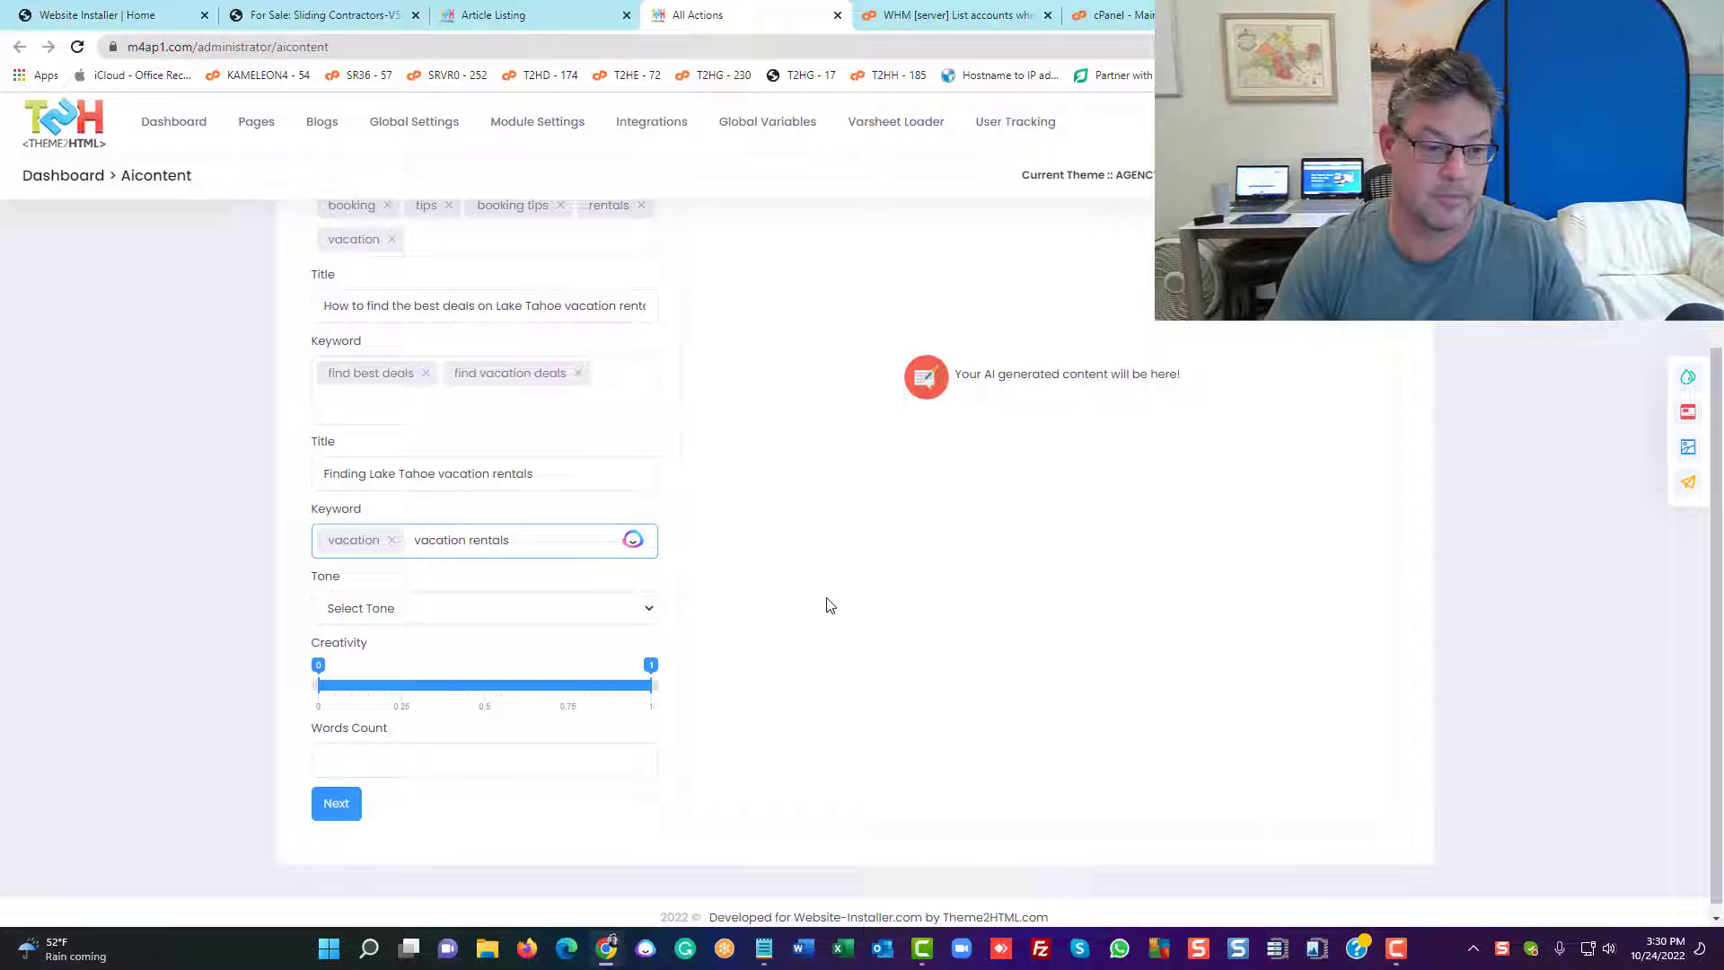
key("Return")
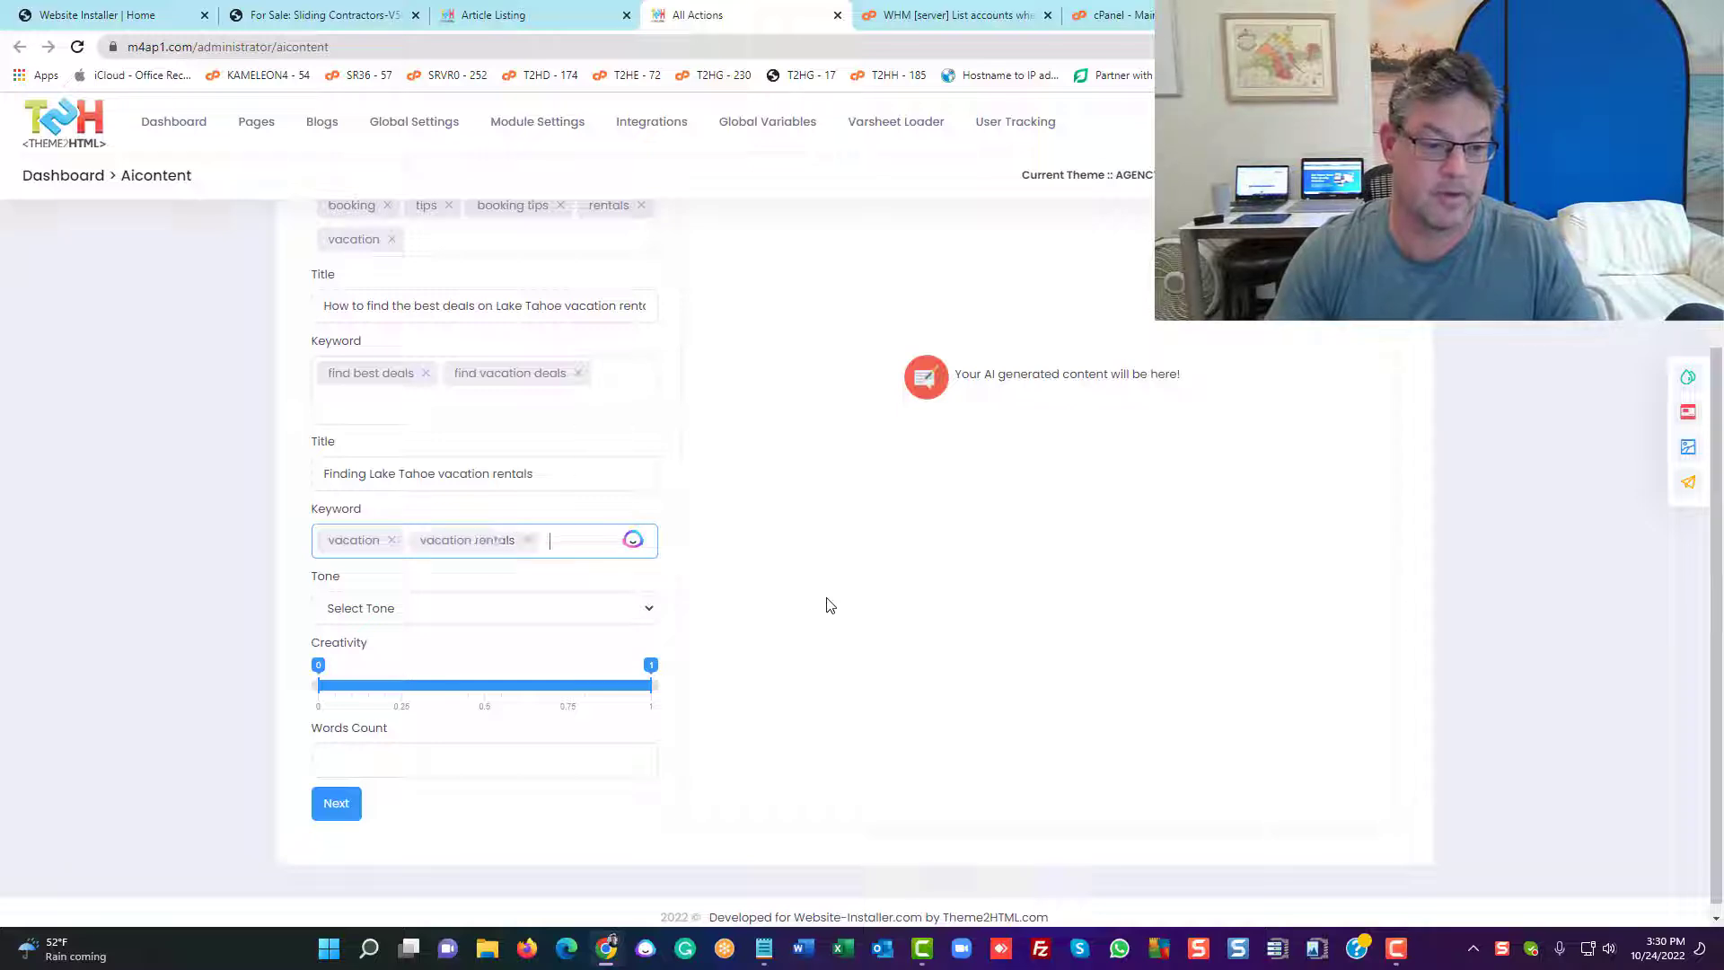
type("finding")
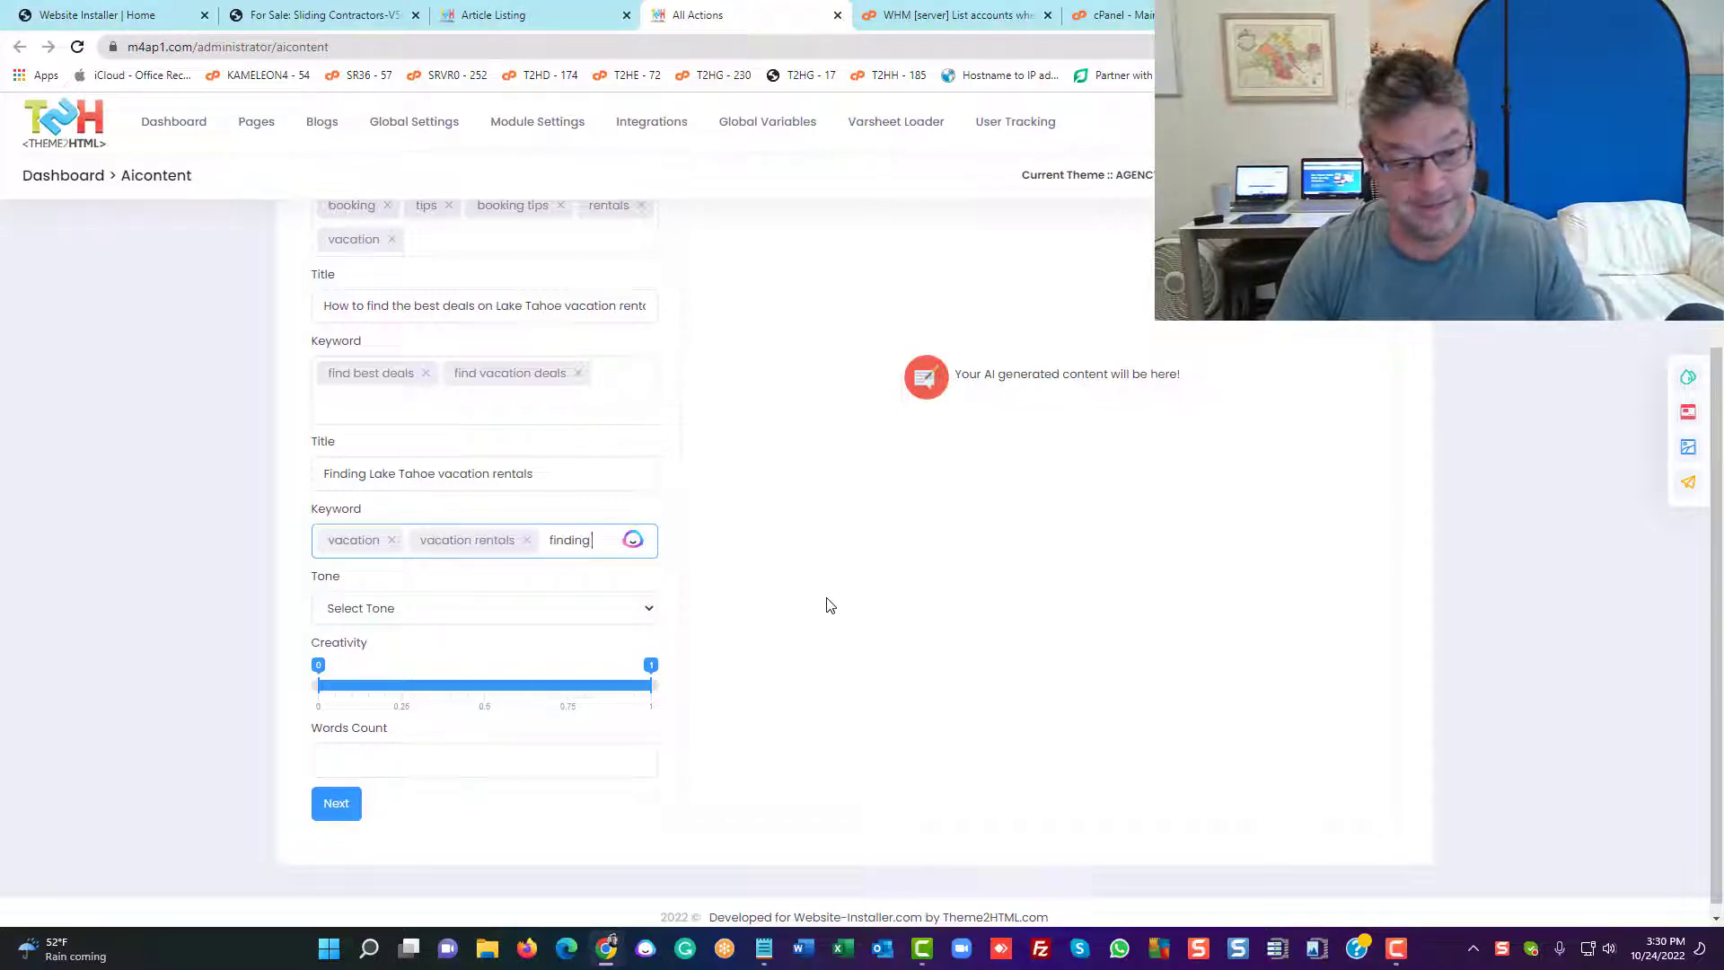
type(" vacation ")
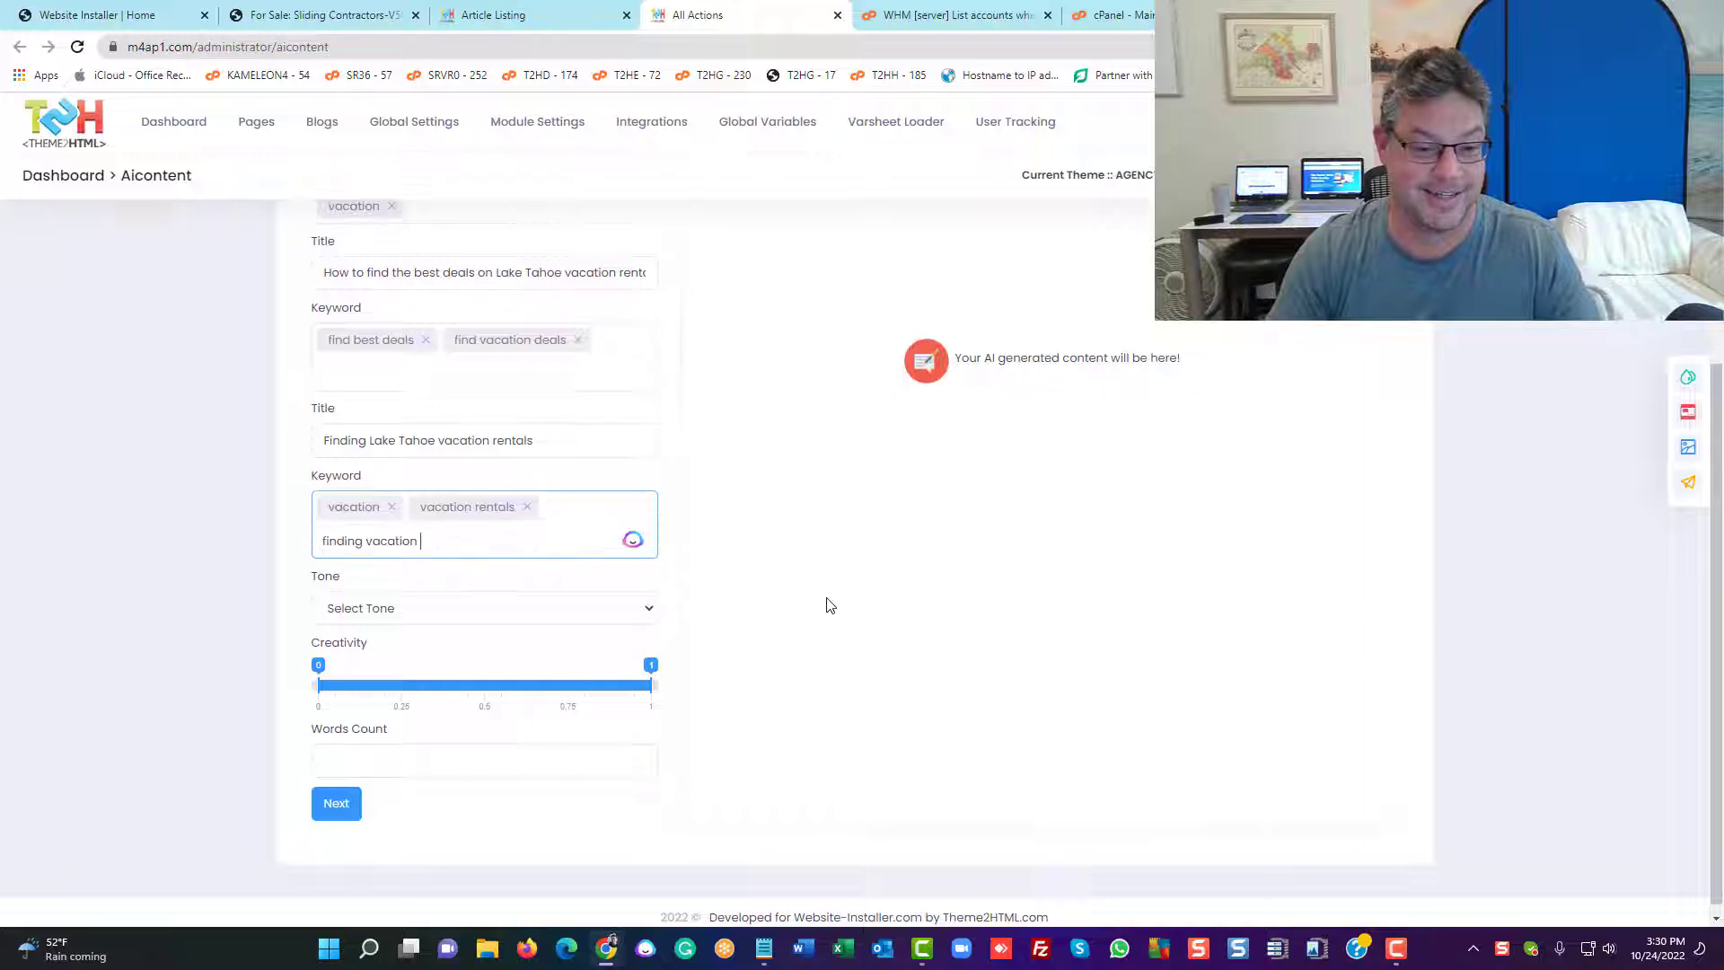
type("rentals")
key("Return")
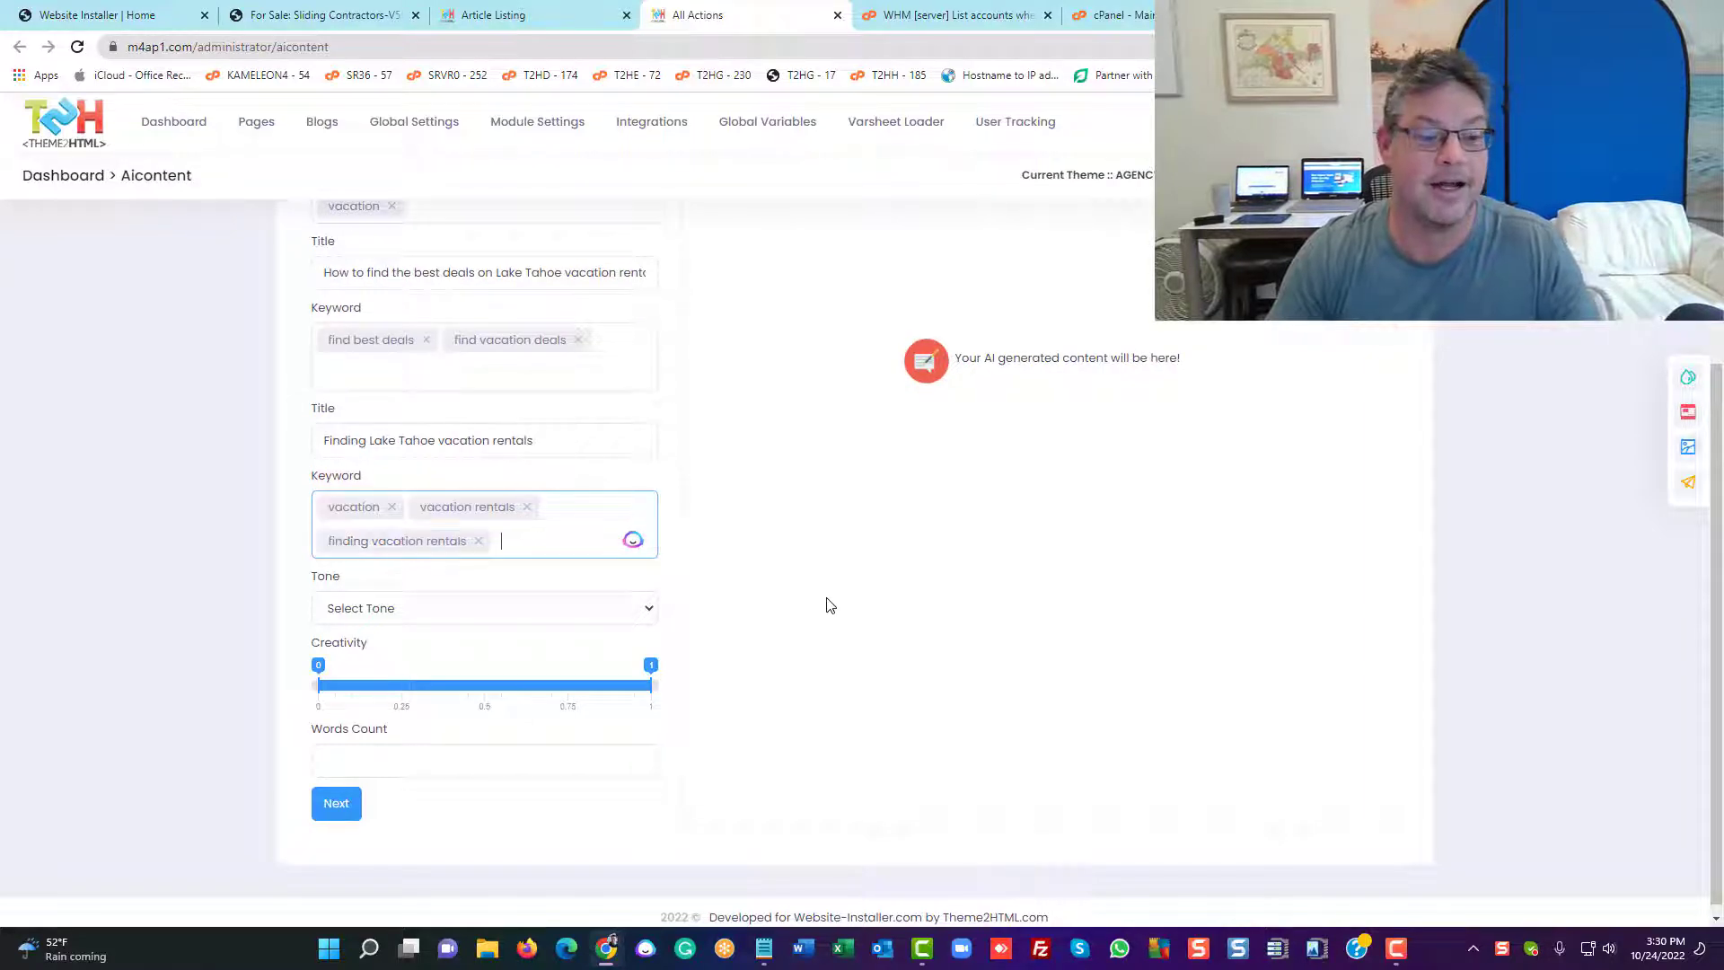
Set the tone to Engaging and keep the creativity range at its maximum of 1
left_click(432, 608)
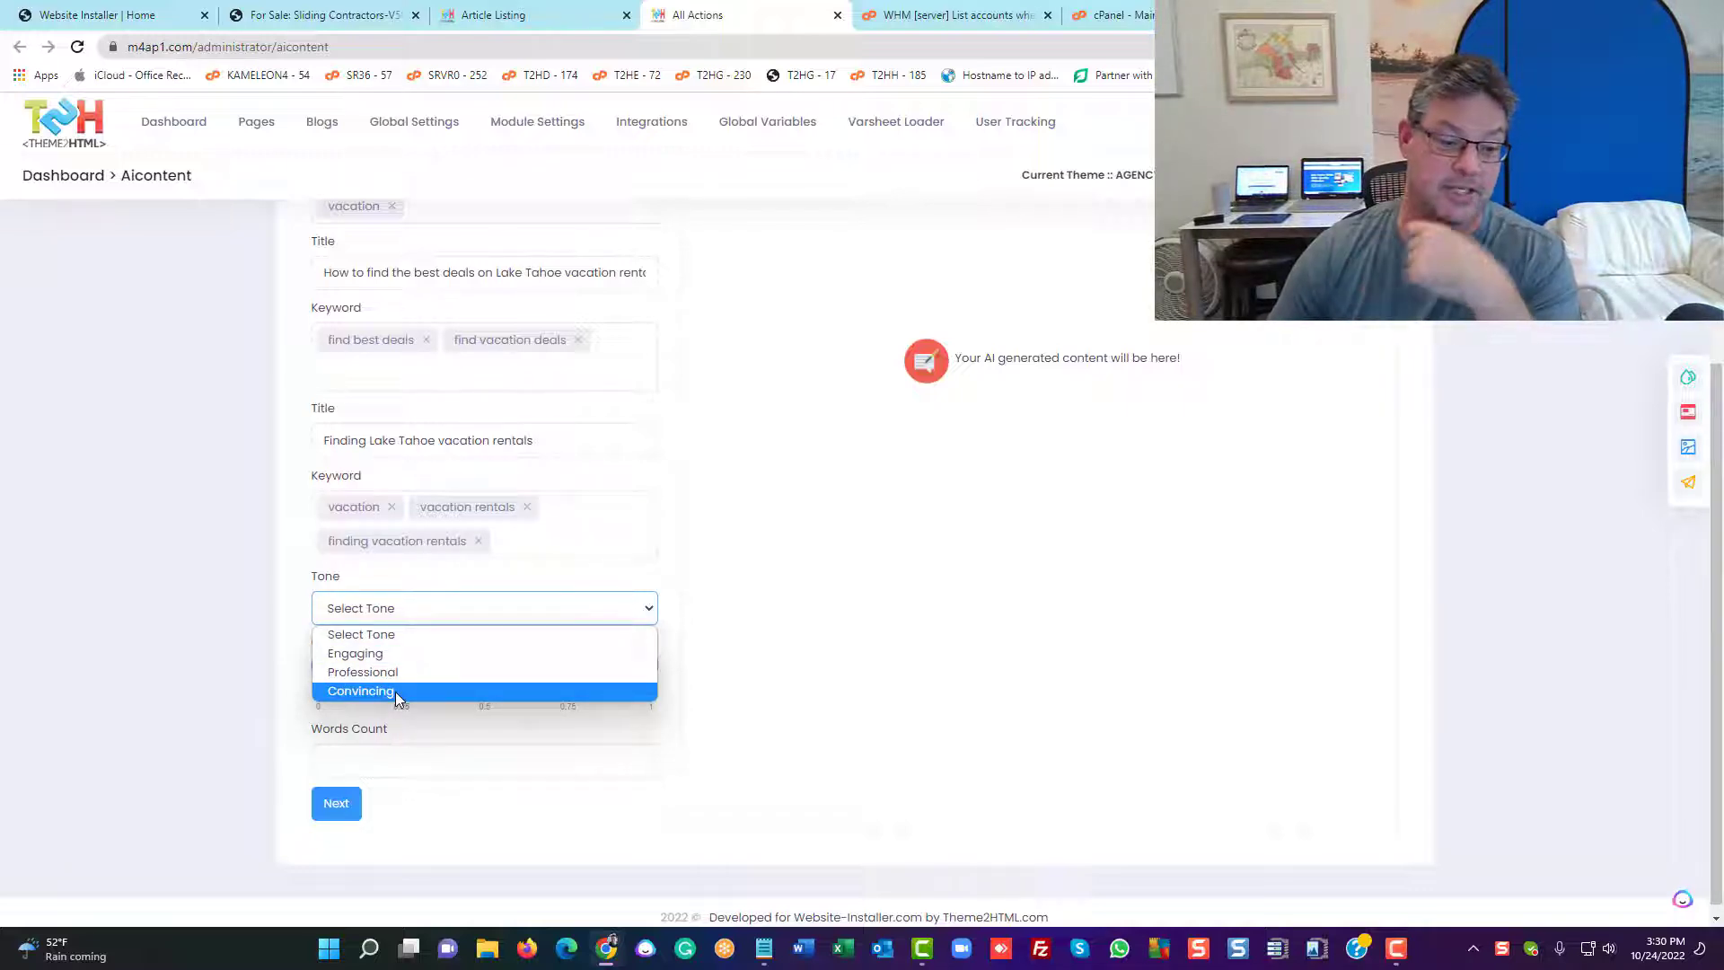
left_click(407, 656)
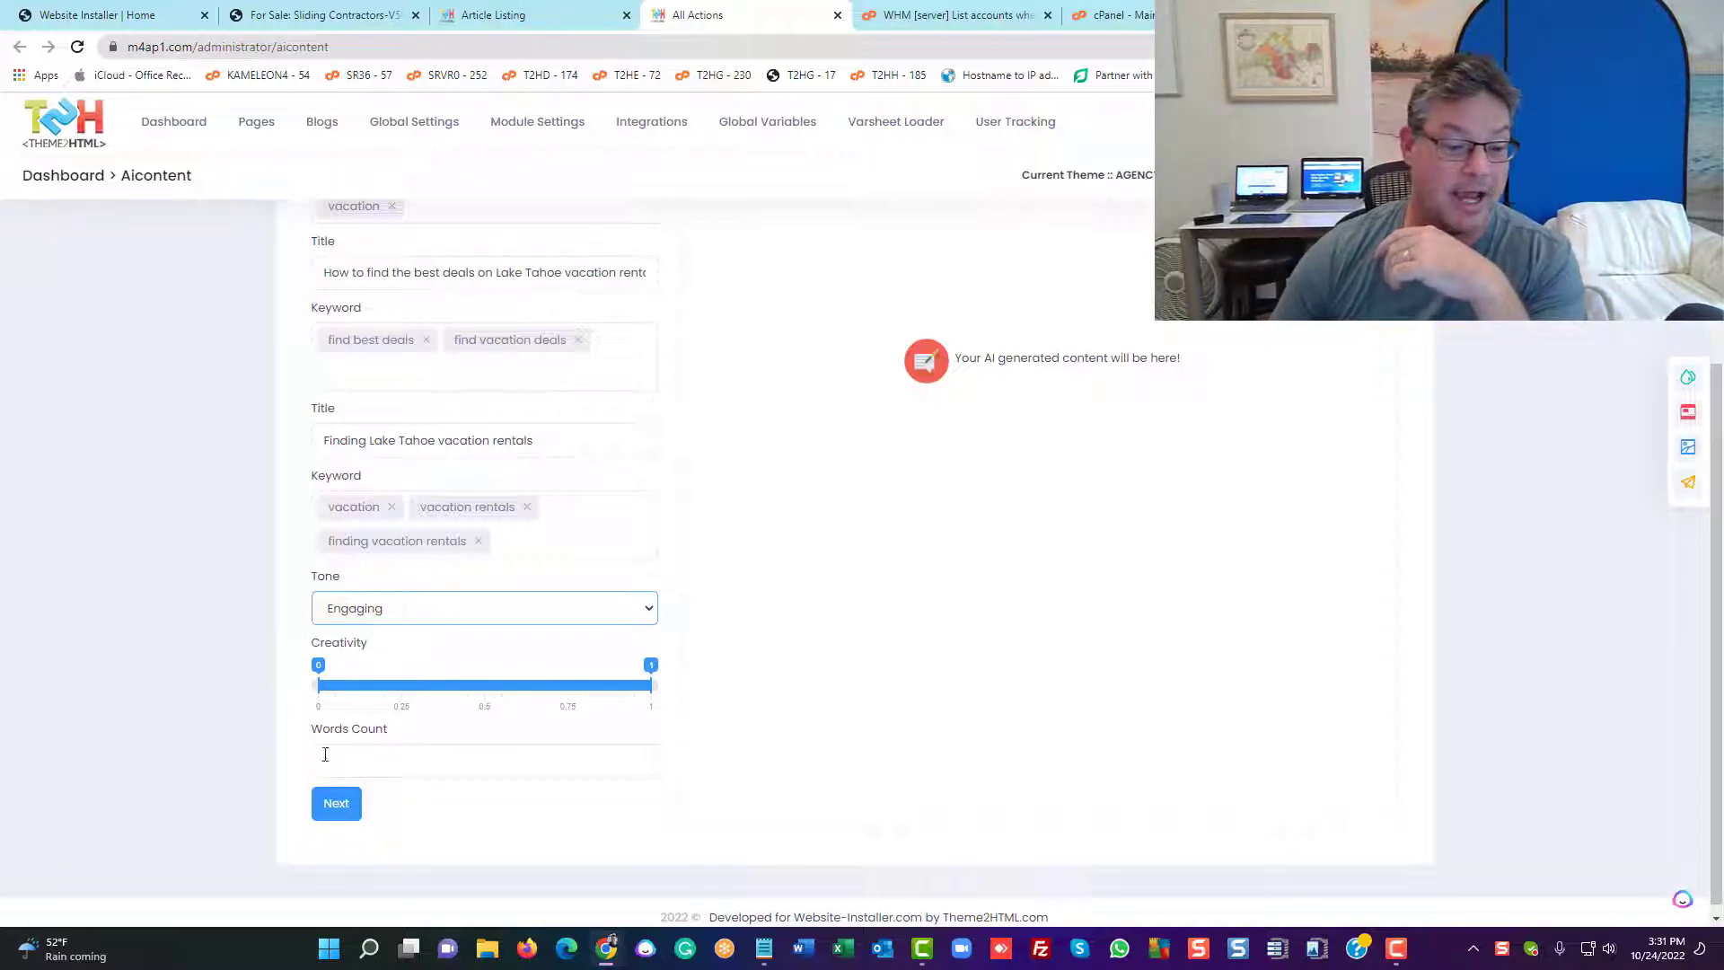
mouse_move(650, 665)
left_mouse_down()
mouse_move(495, 675)
mouse_move(669, 677)
left_mouse_up()
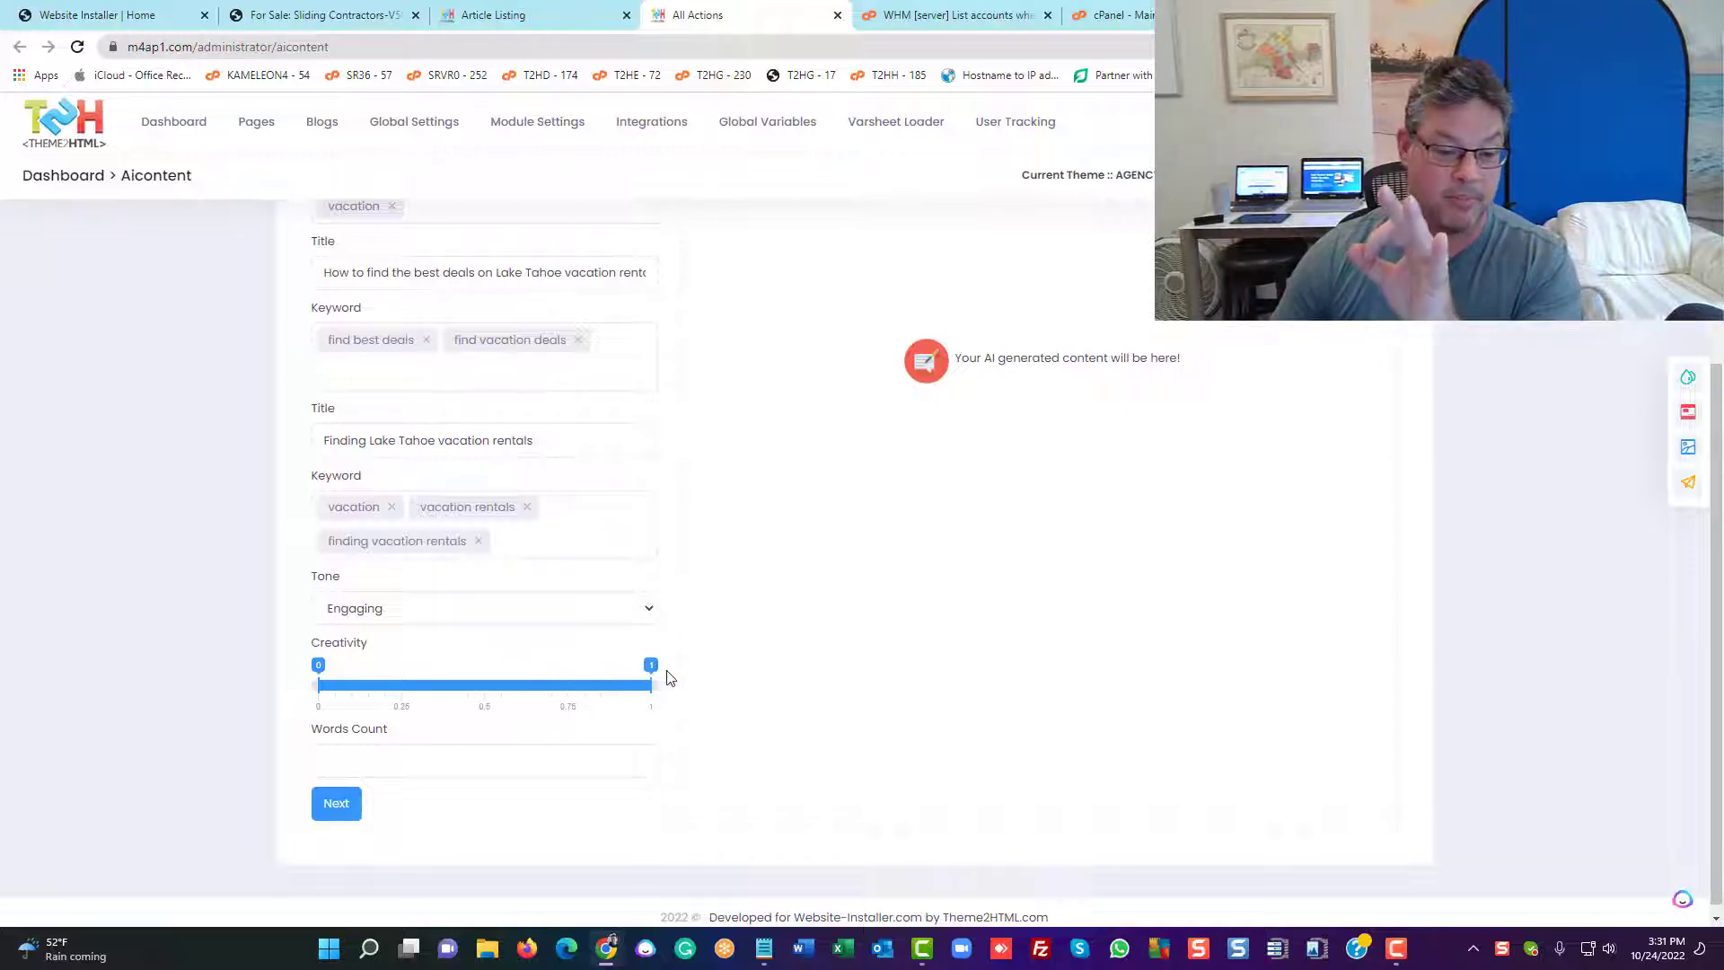
Try to generate the section content with a word count of 3000
left_click(462, 767)
type("2500")
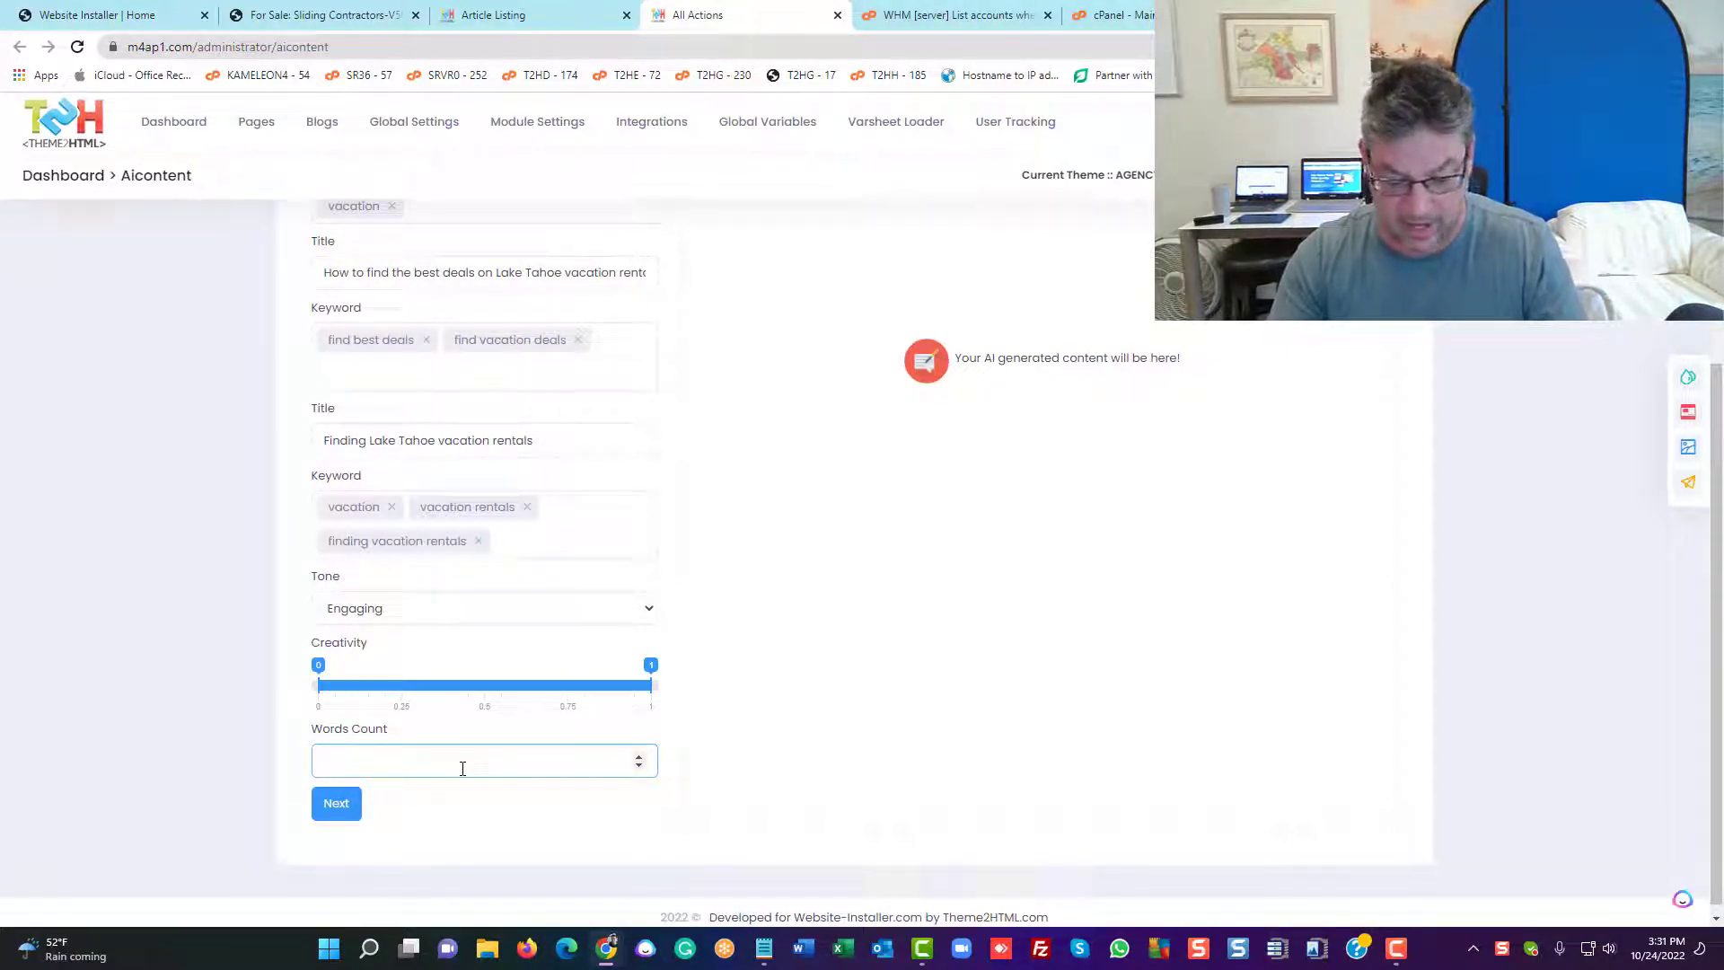
type("3000")
left_click(335, 803)
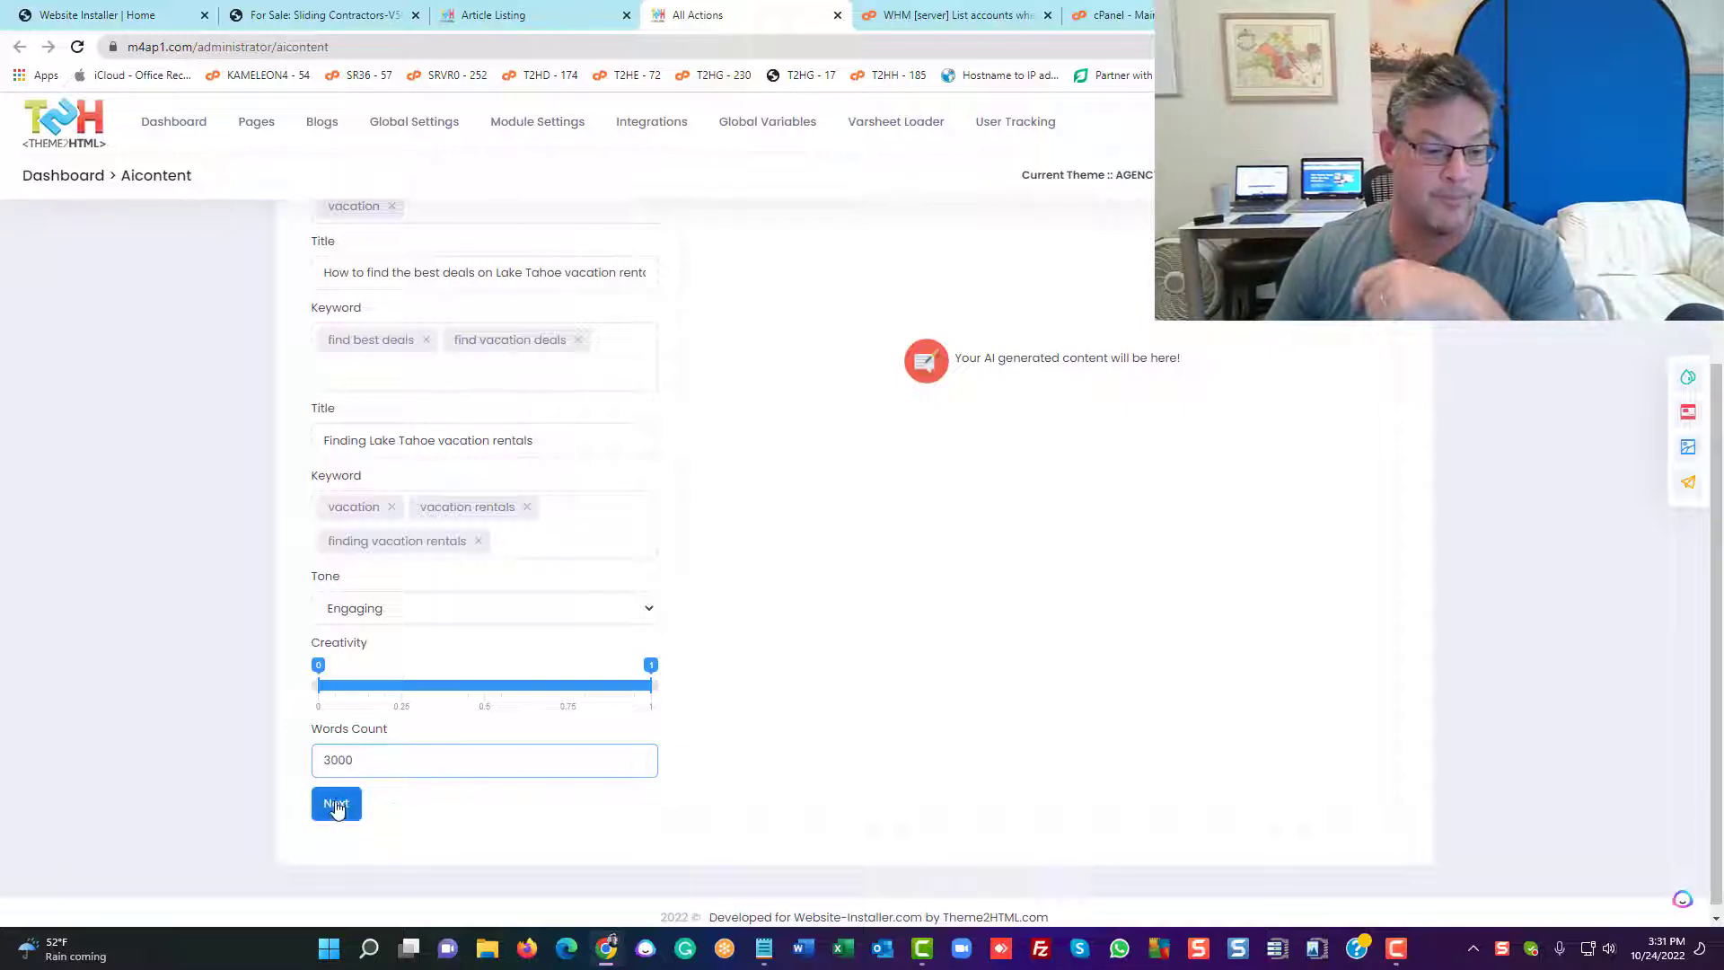
Set the word count to 2500 and generate the content for the four subtitles
left_click_drag(431, 770, 2, 715)
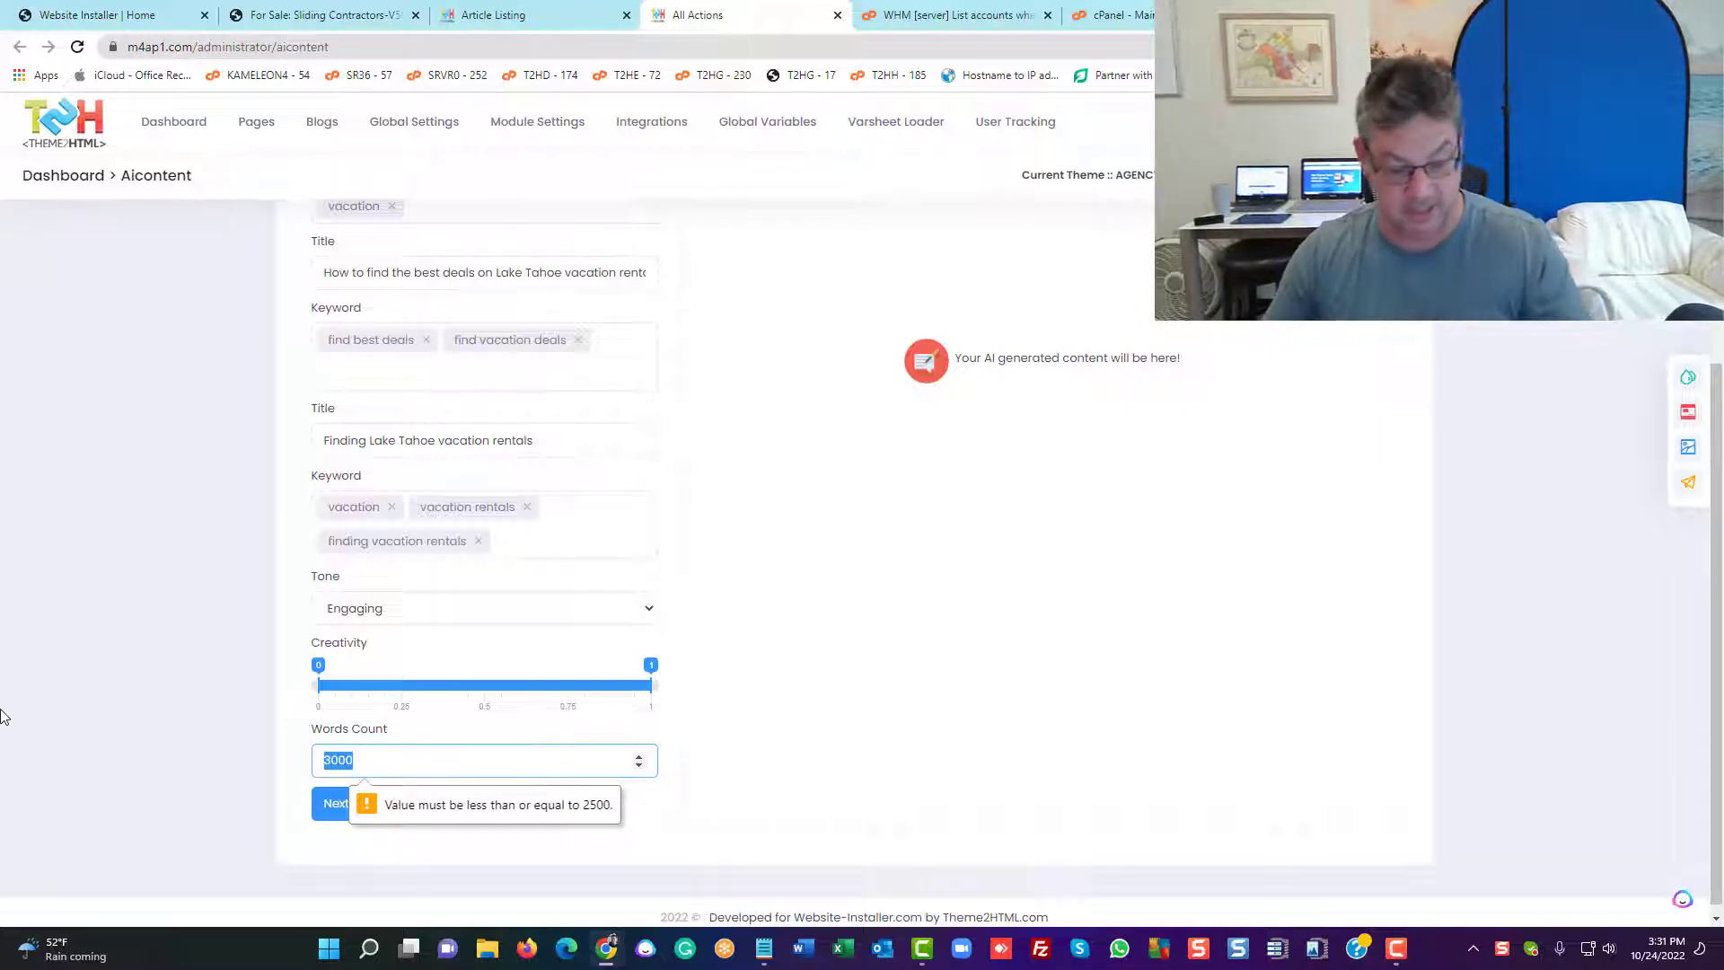
type("25")
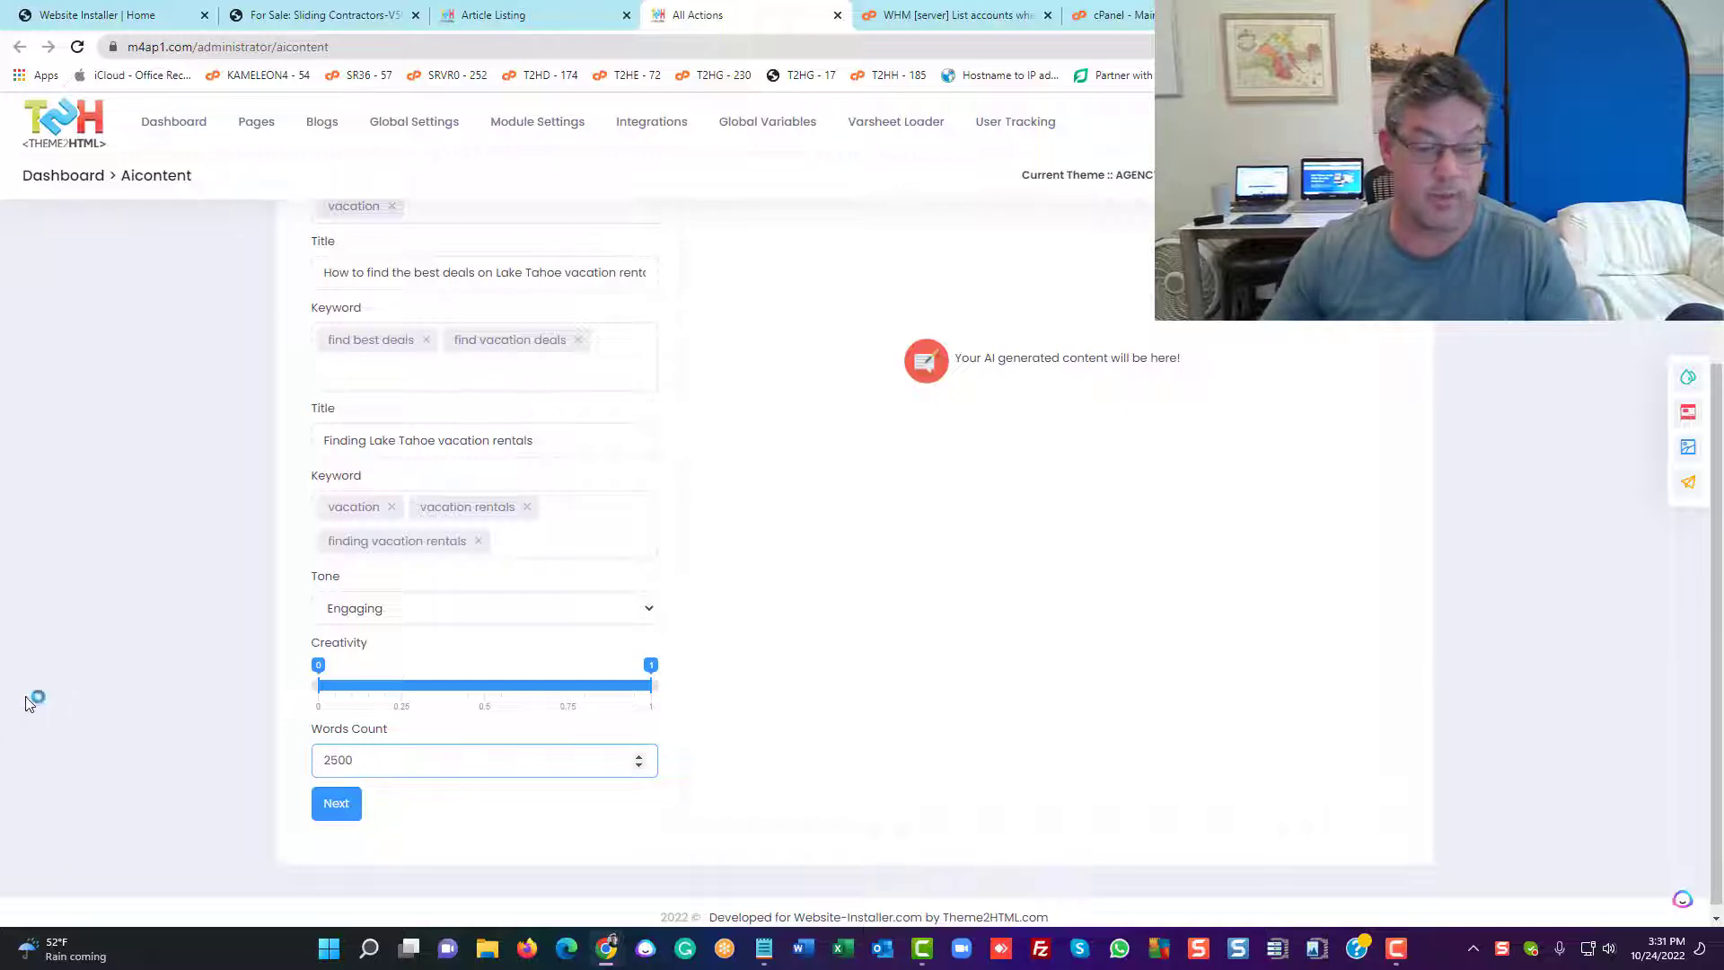
left_click(334, 804)
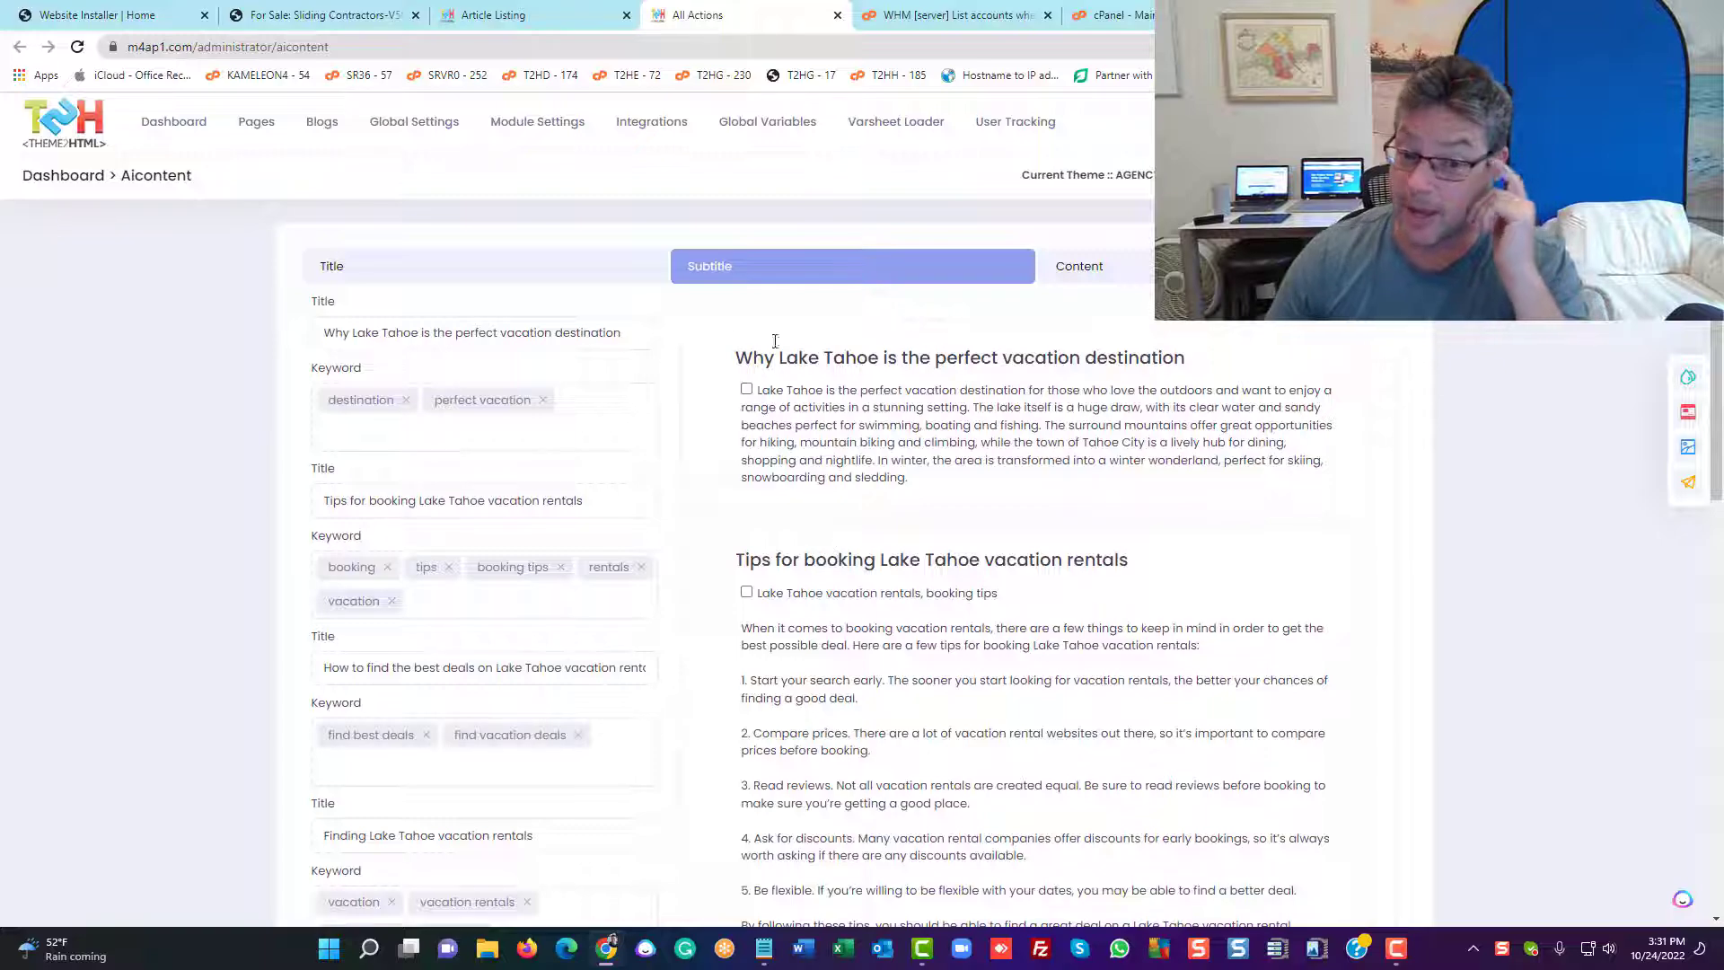
Review the generated sections and select the text for "Why Lake Tahoe is the perfect vacation destination"
scroll(884, 374, "down", 8)
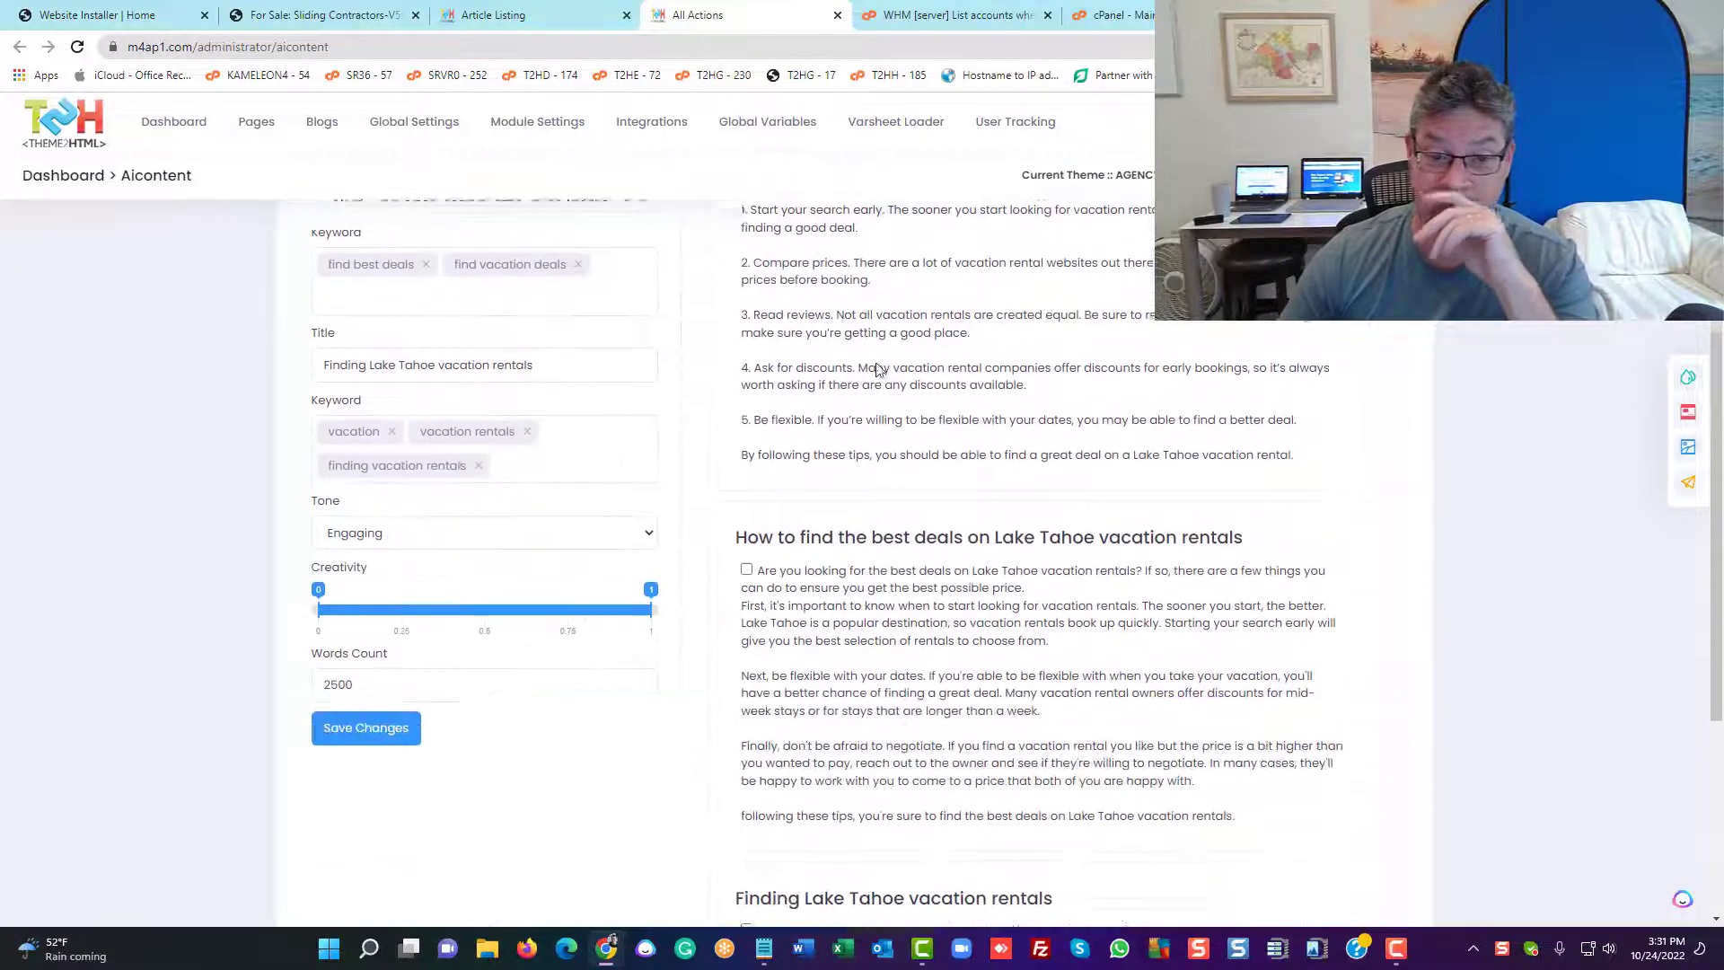
scroll(884, 375, "down", 2)
scroll(879, 467, "up", 6)
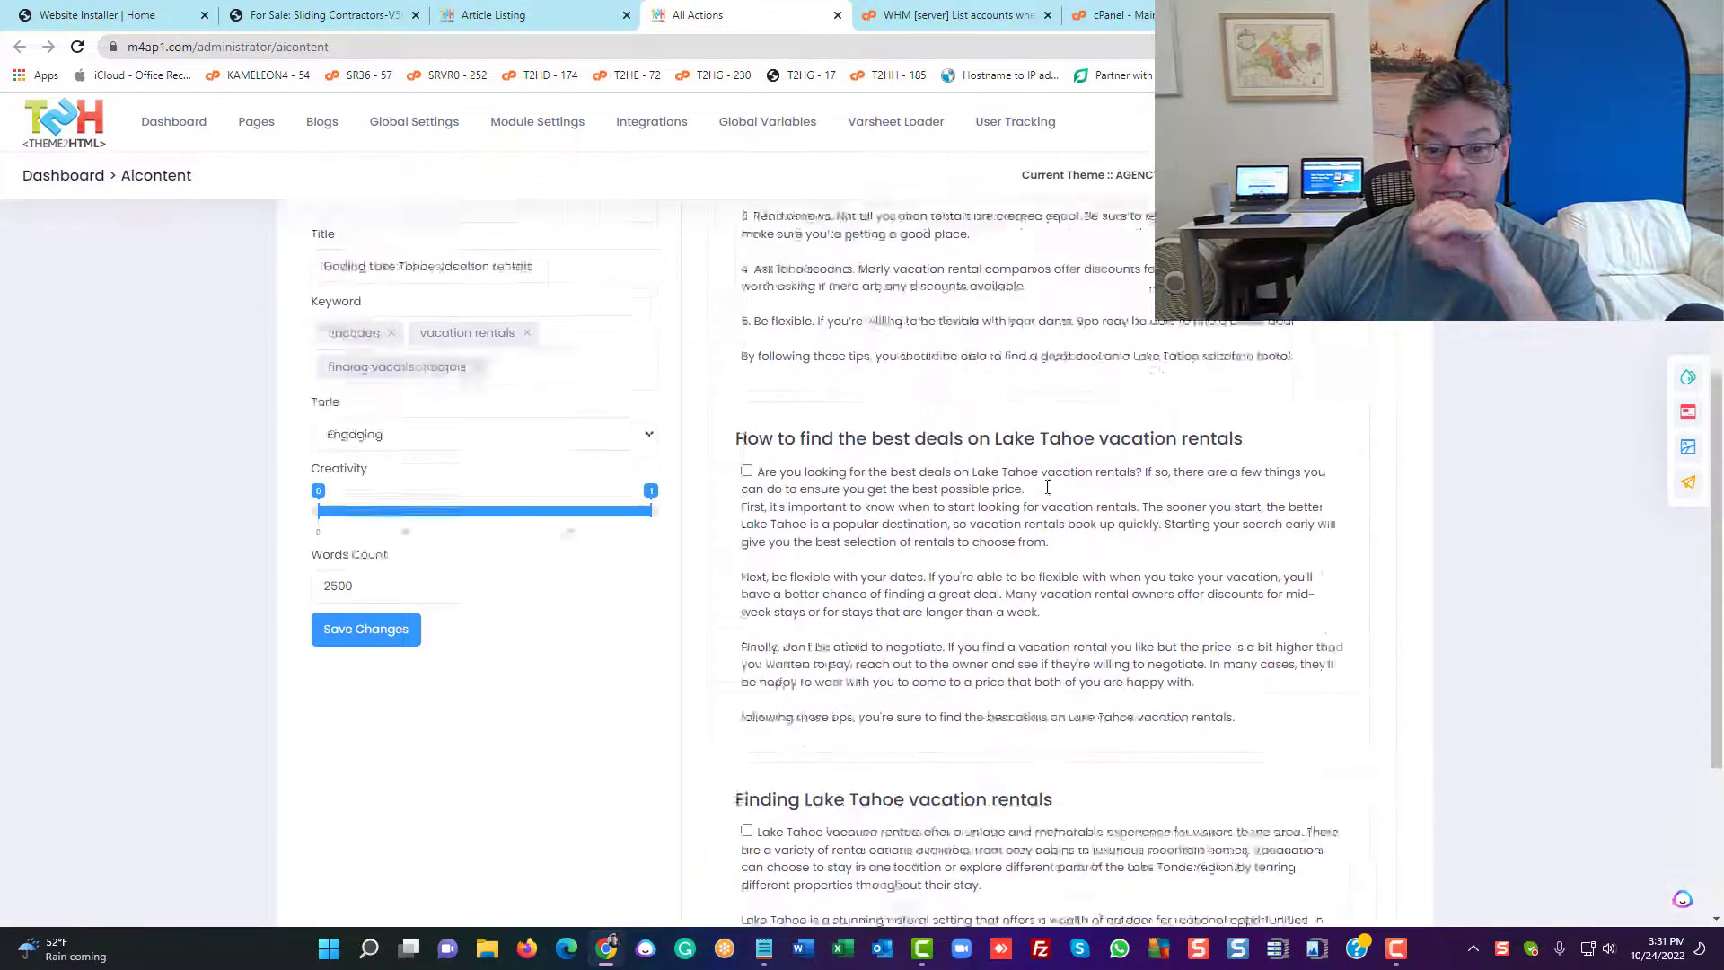
scroll(746, 471, "up", 4)
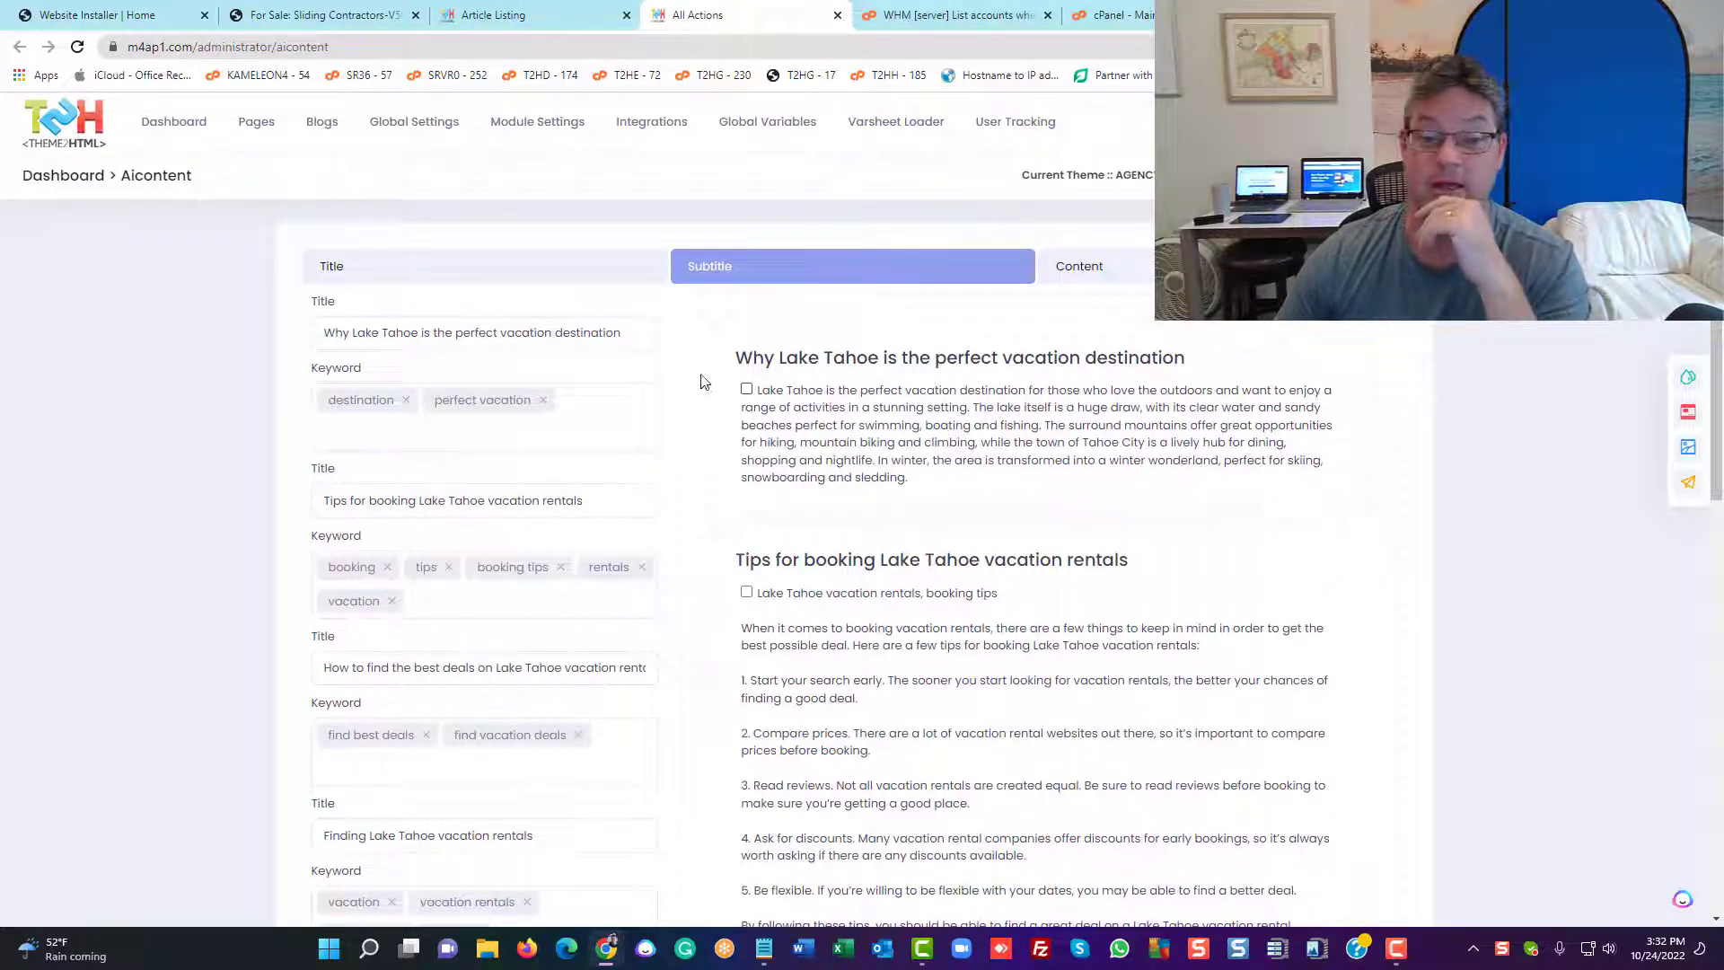
left_click(746, 389)
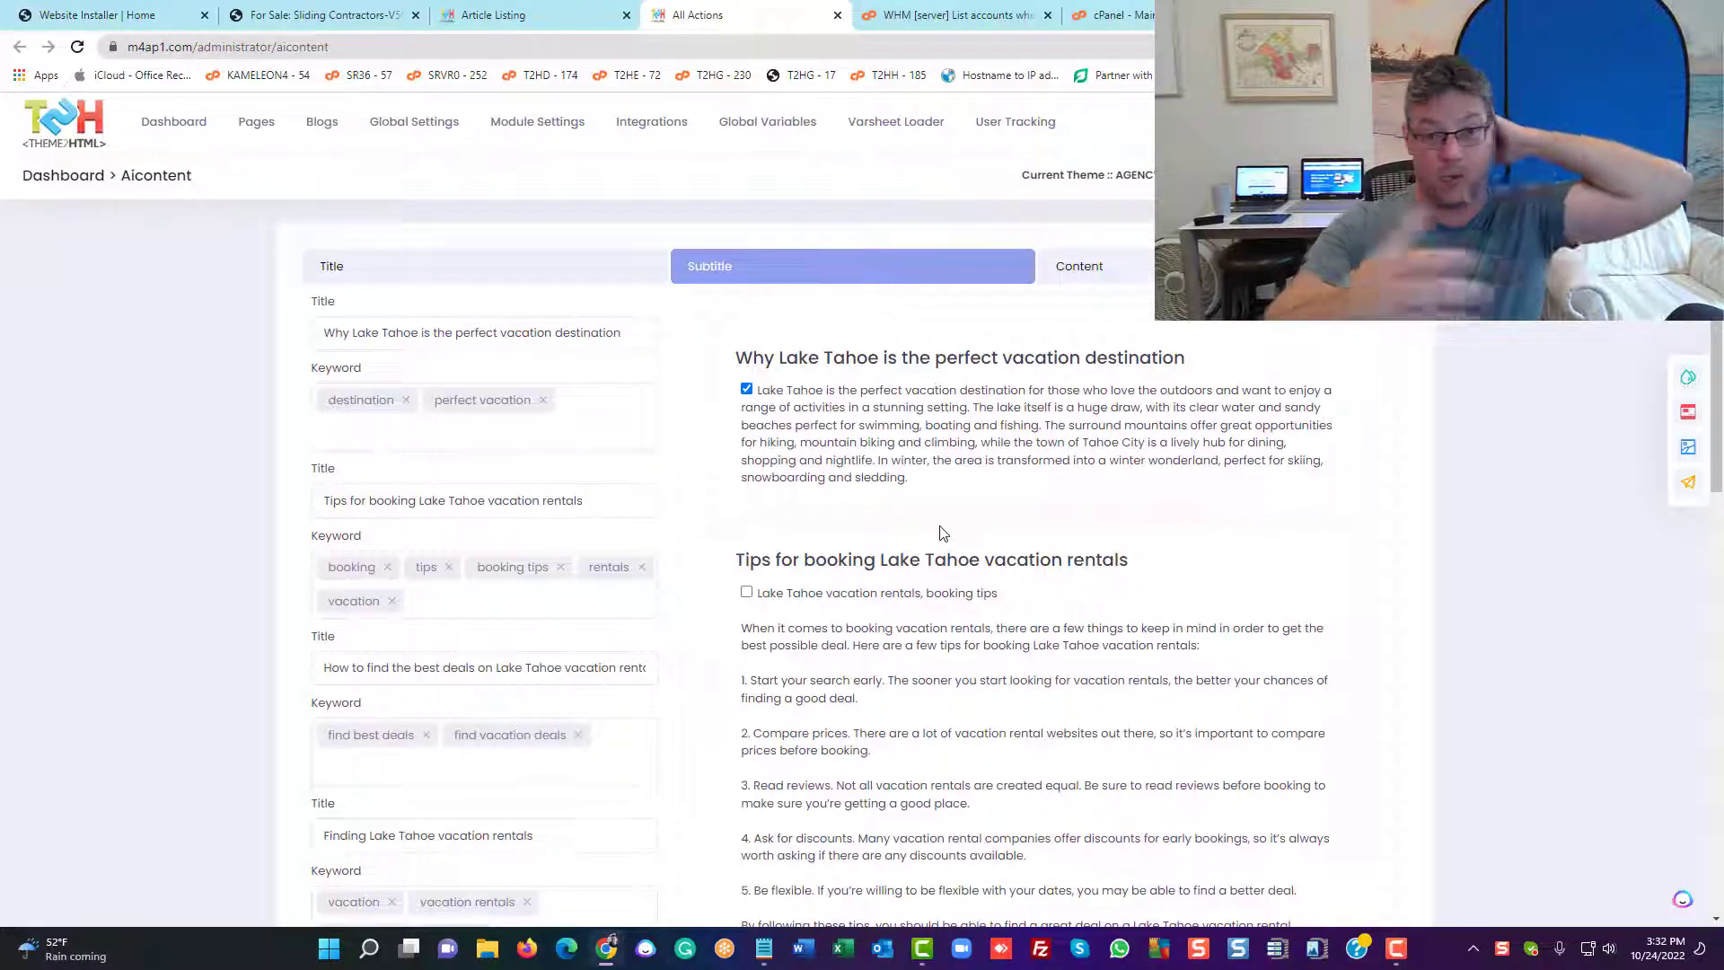
Read through the booking tips and select the generated text for "Tips for booking Lake Tahoe vacation rentals"
scroll(1066, 476, "down", 3)
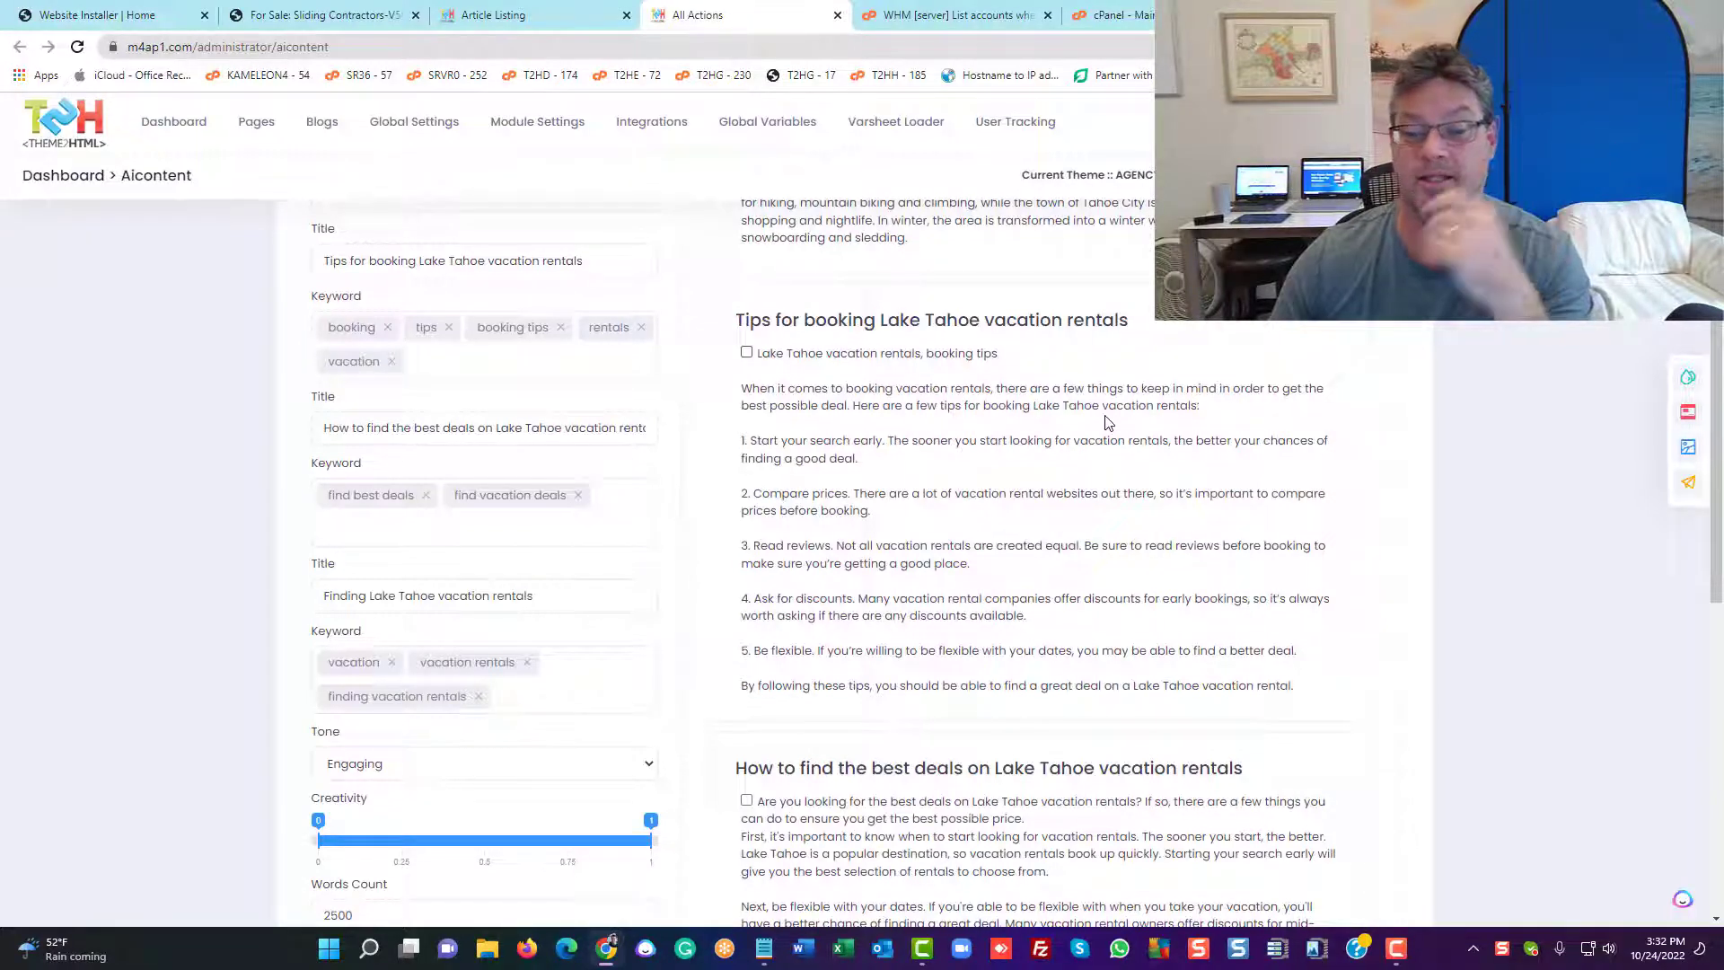
scroll(1107, 422, "down", 1)
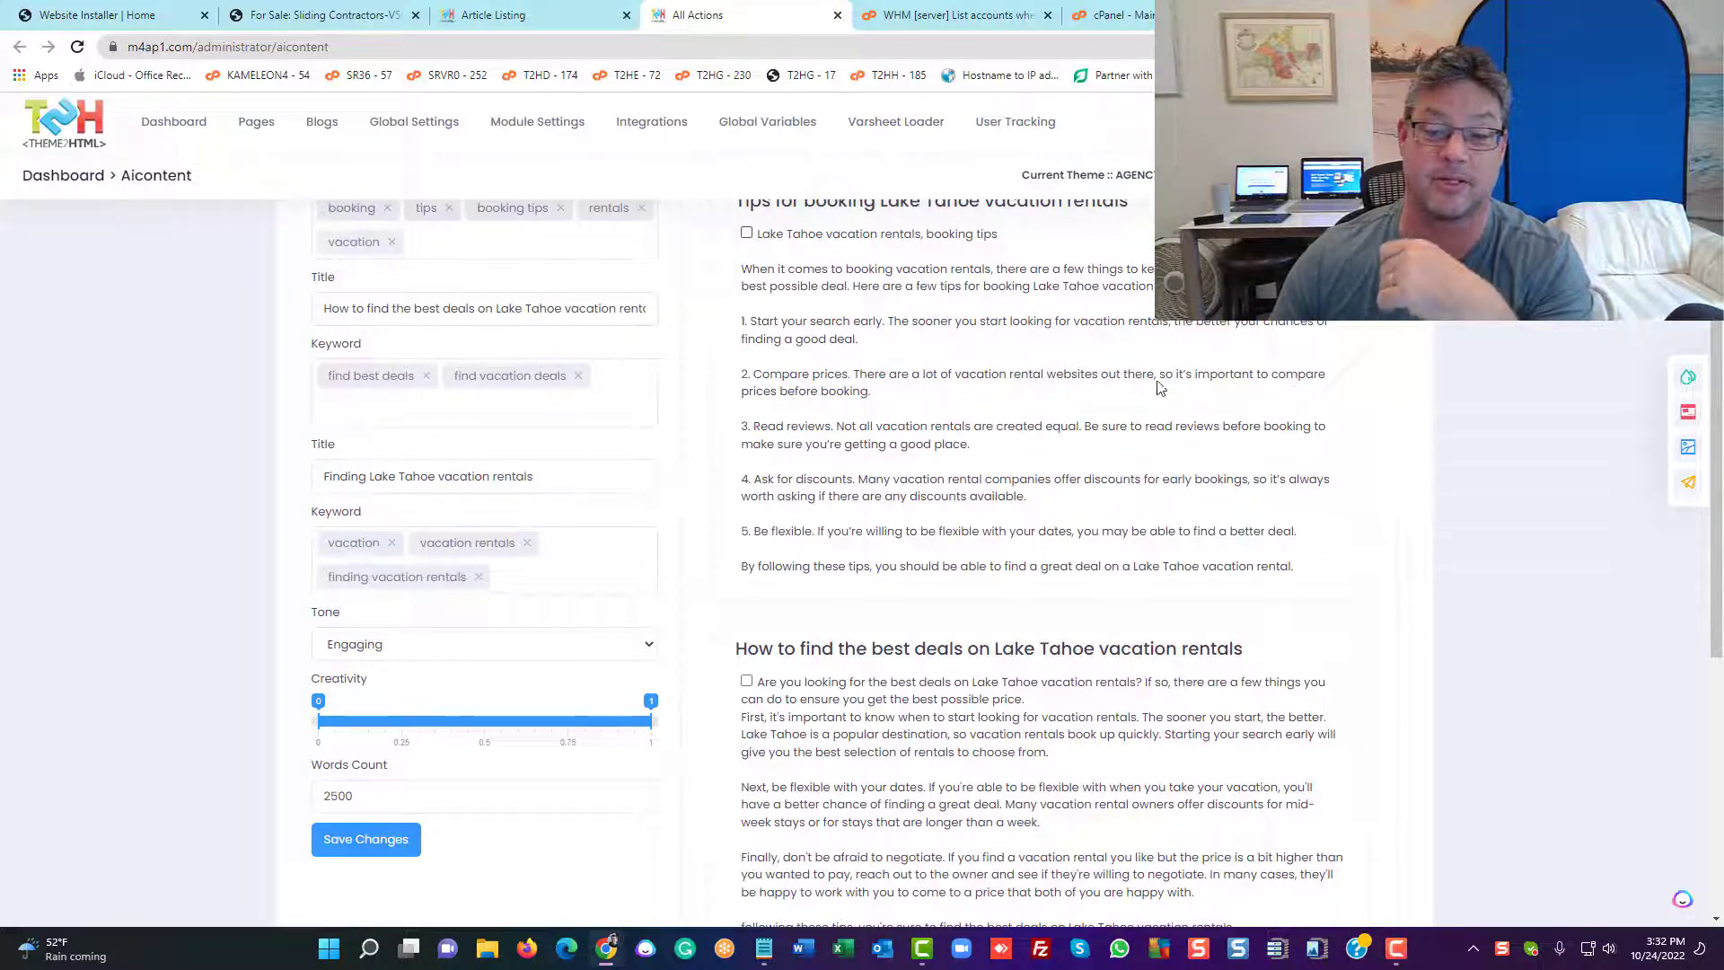
scroll(802, 310, "down", 1)
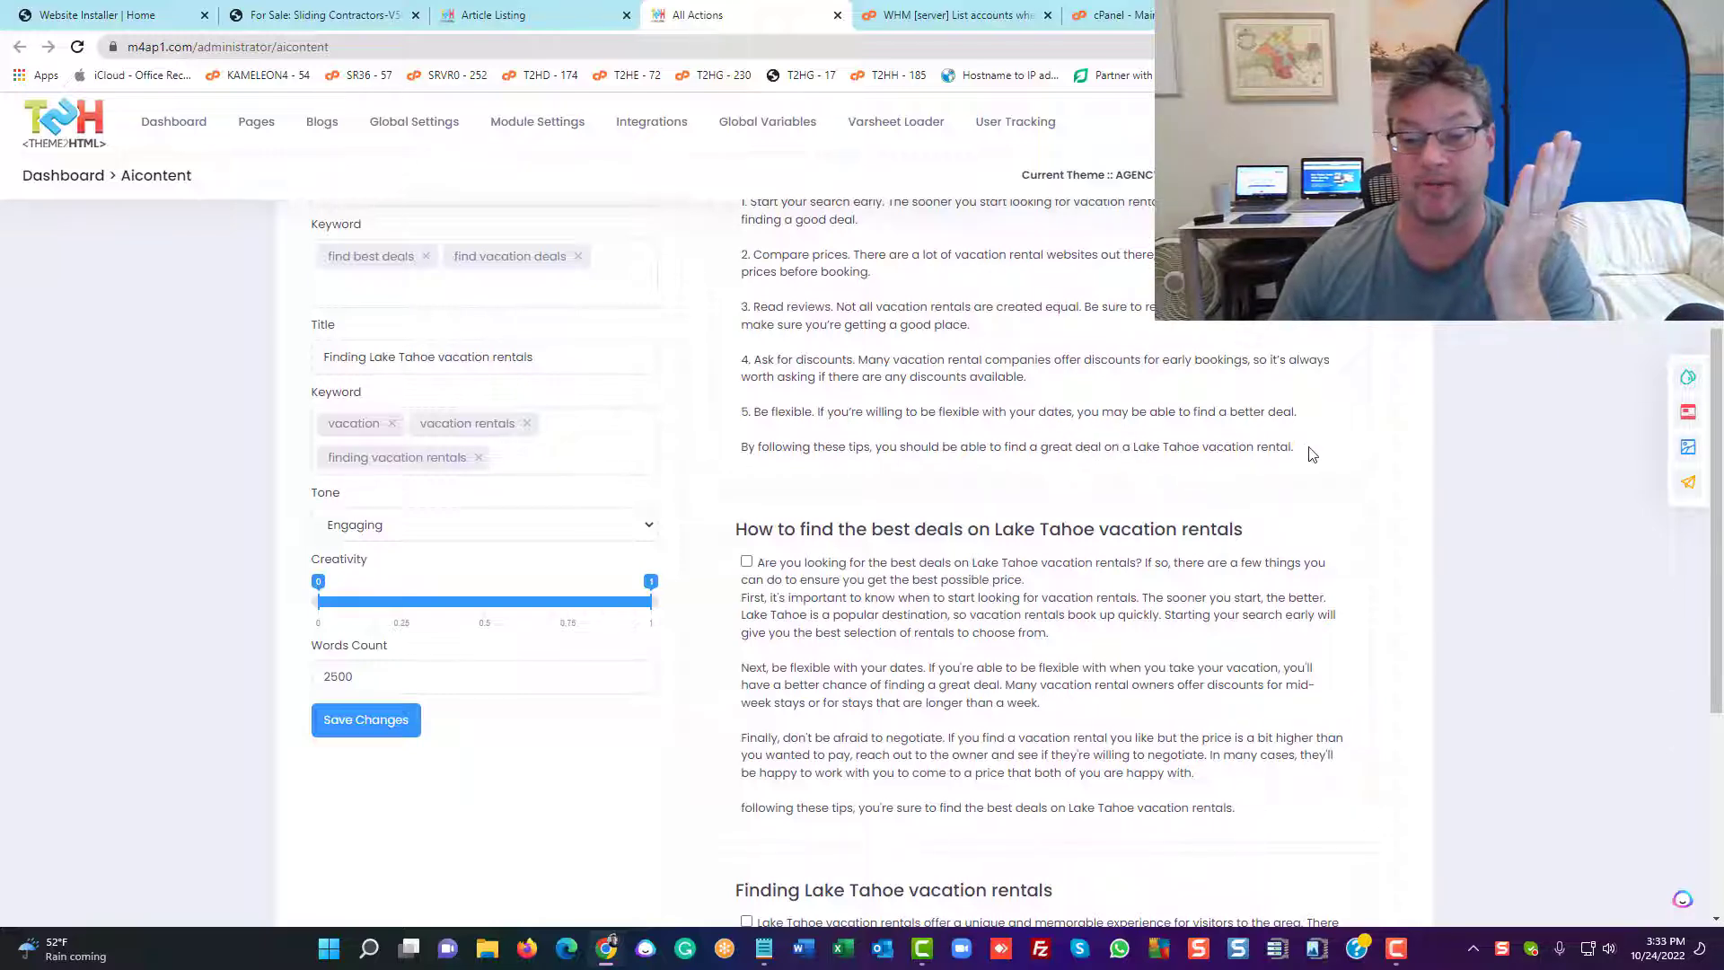
scroll(1351, 457, "up", 4)
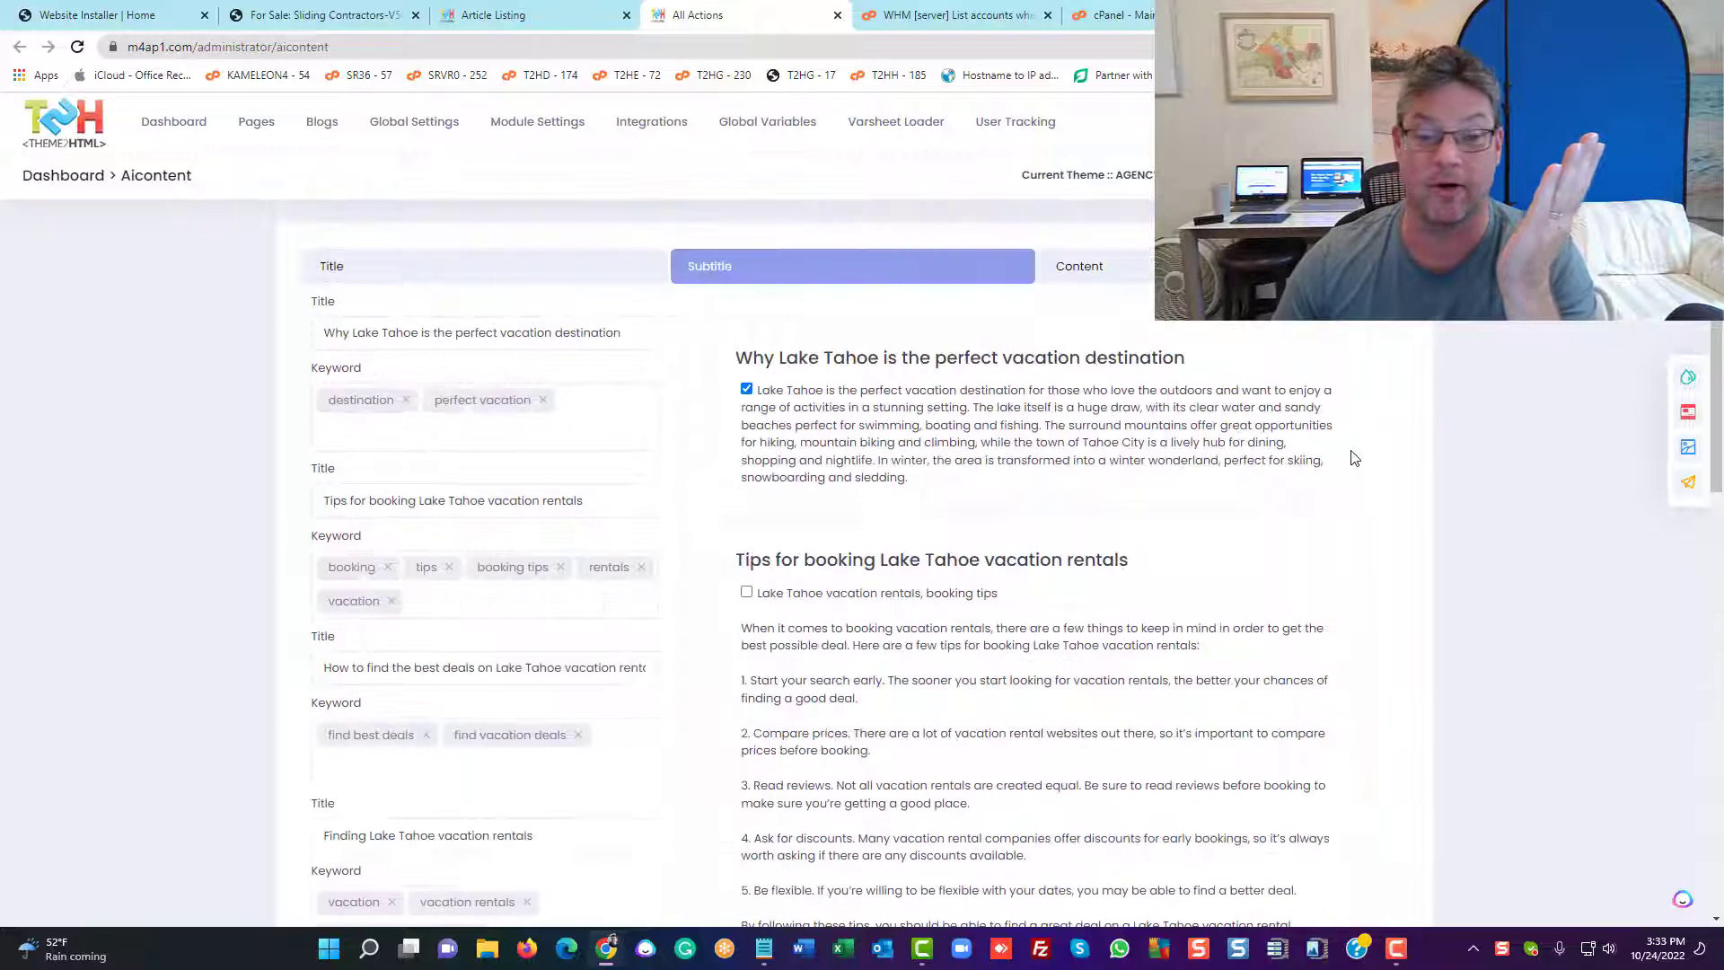
left_click(746, 472)
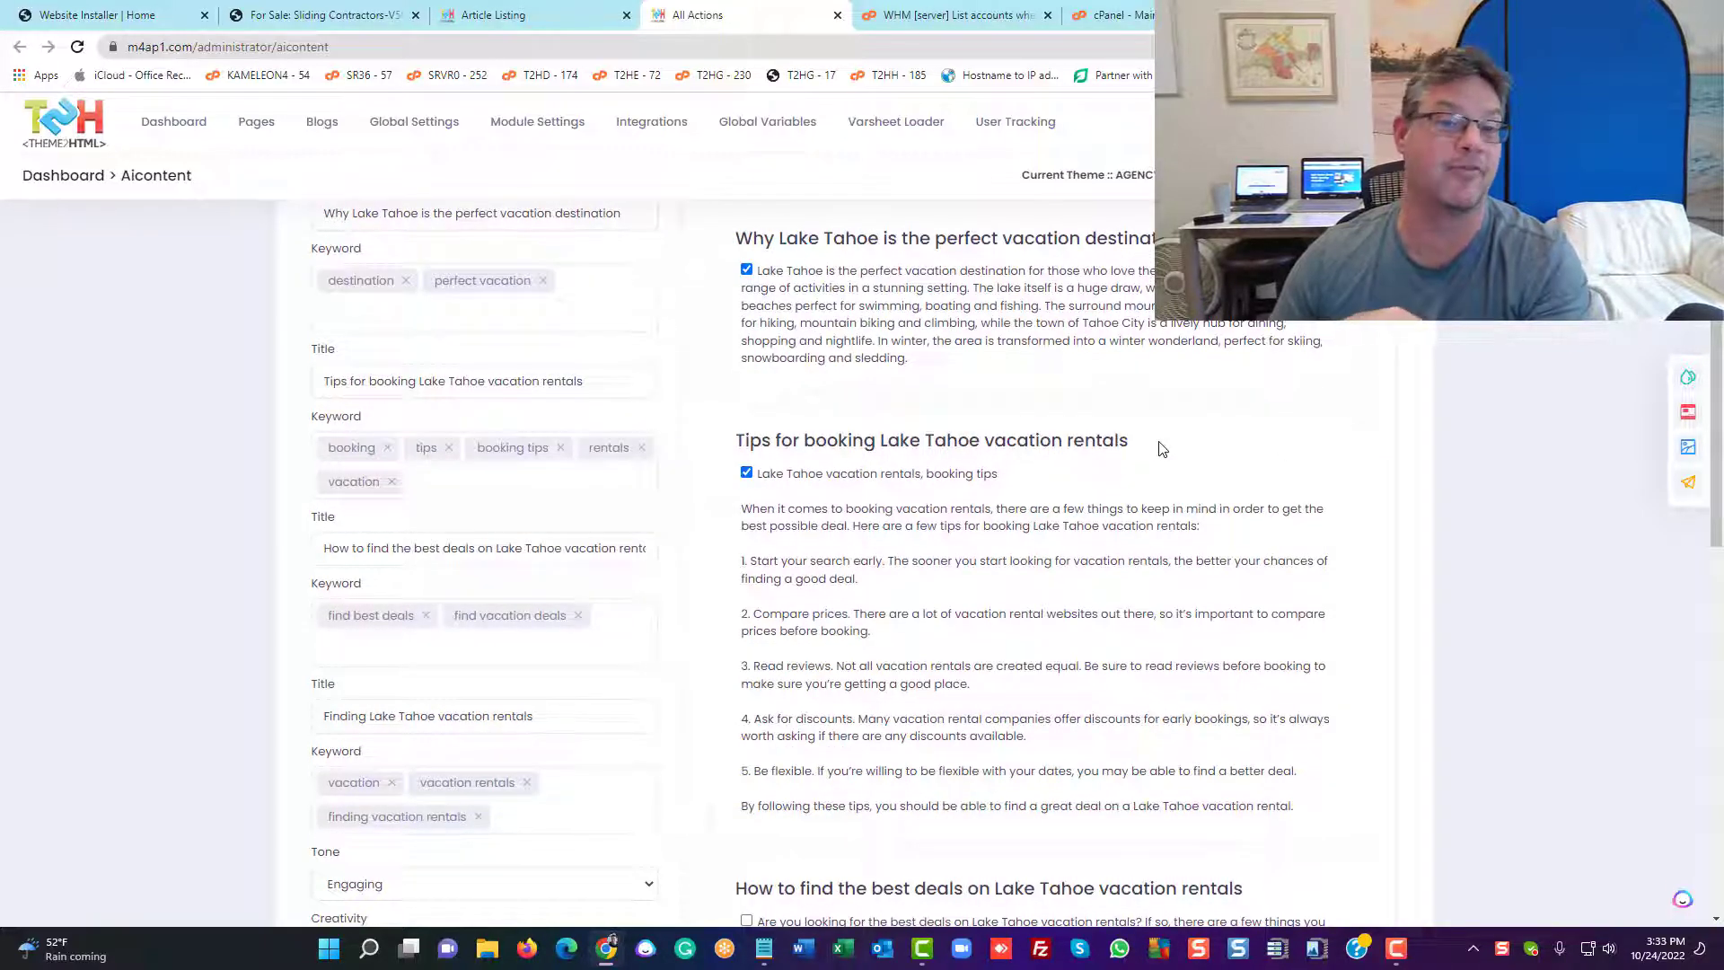
Select the generated texts for "How to find the best deals on Lake Tahoe vacation rentals" and "Finding Lake Tahoe vacation rentals"
scroll(1161, 448, "down", 6)
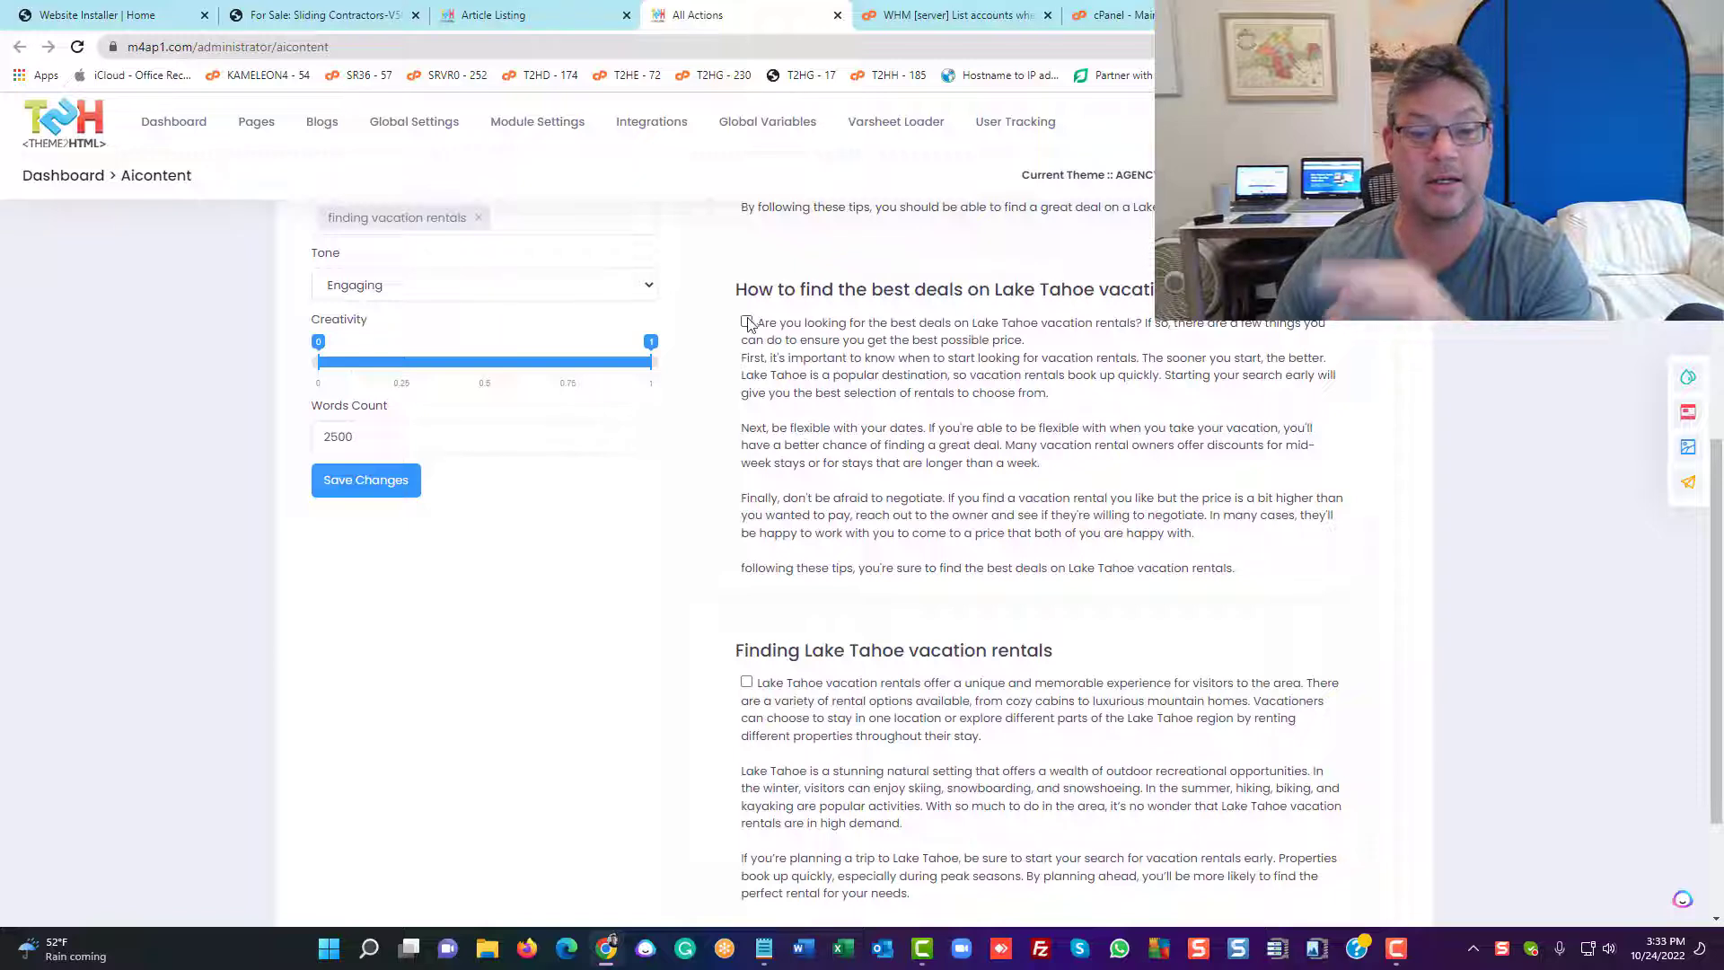
left_click(746, 322)
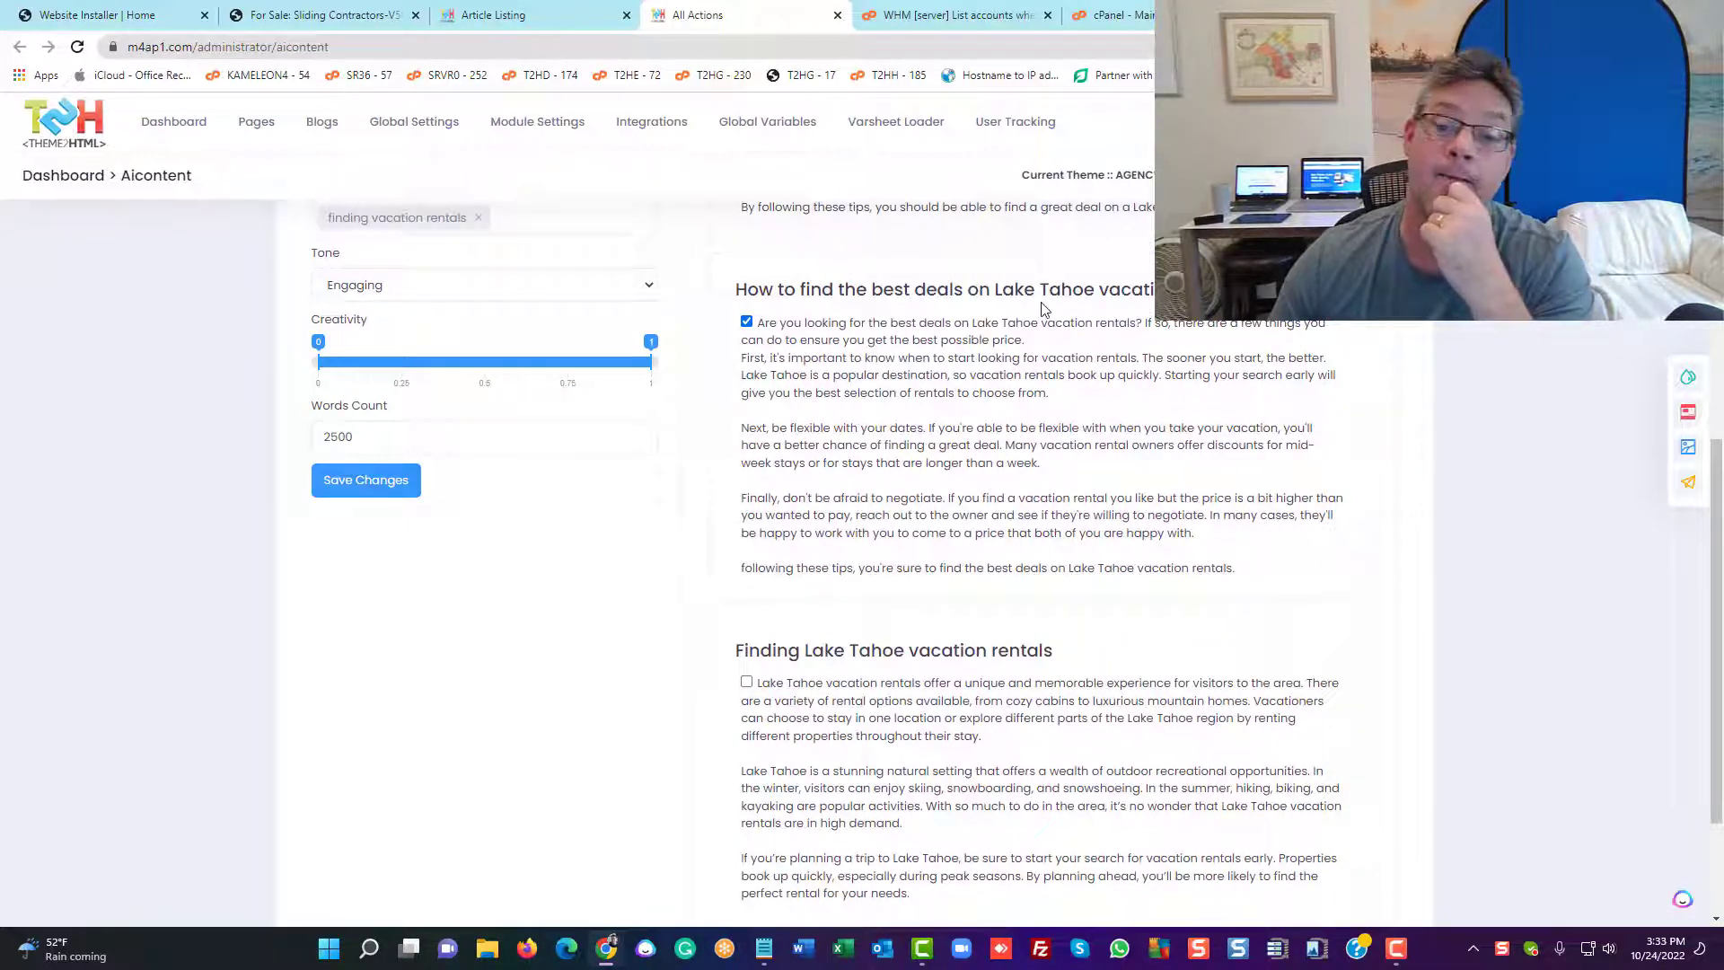
scroll(1155, 384, "down", 2)
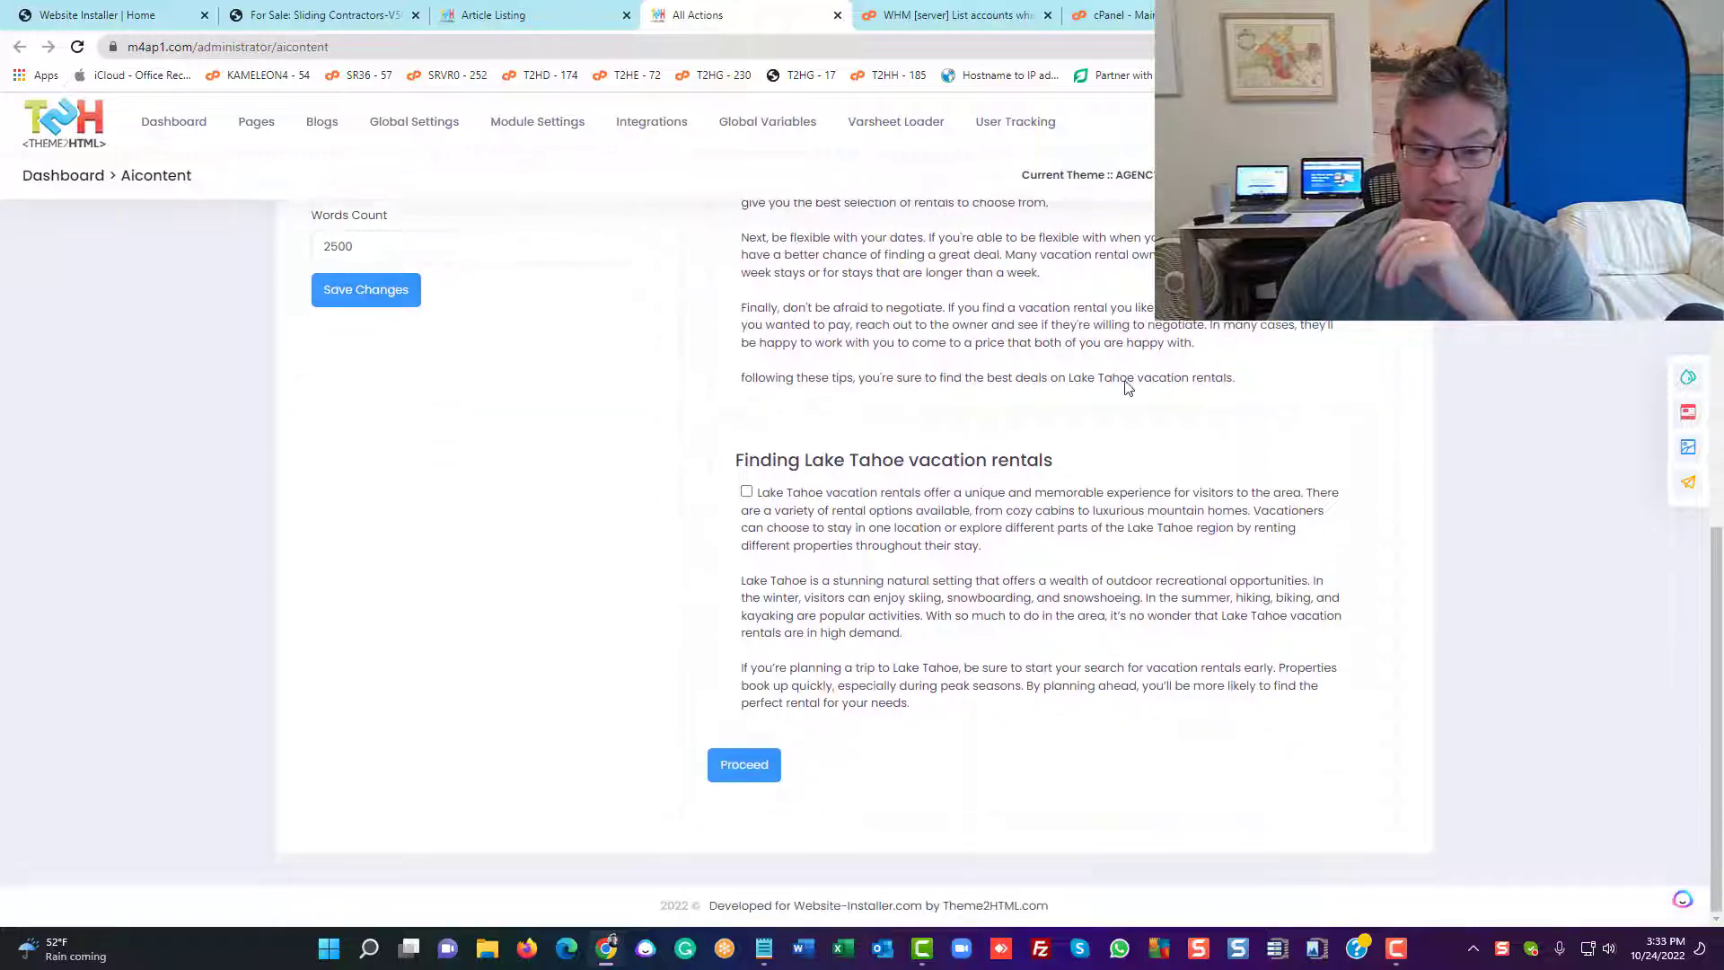
left_click(746, 491)
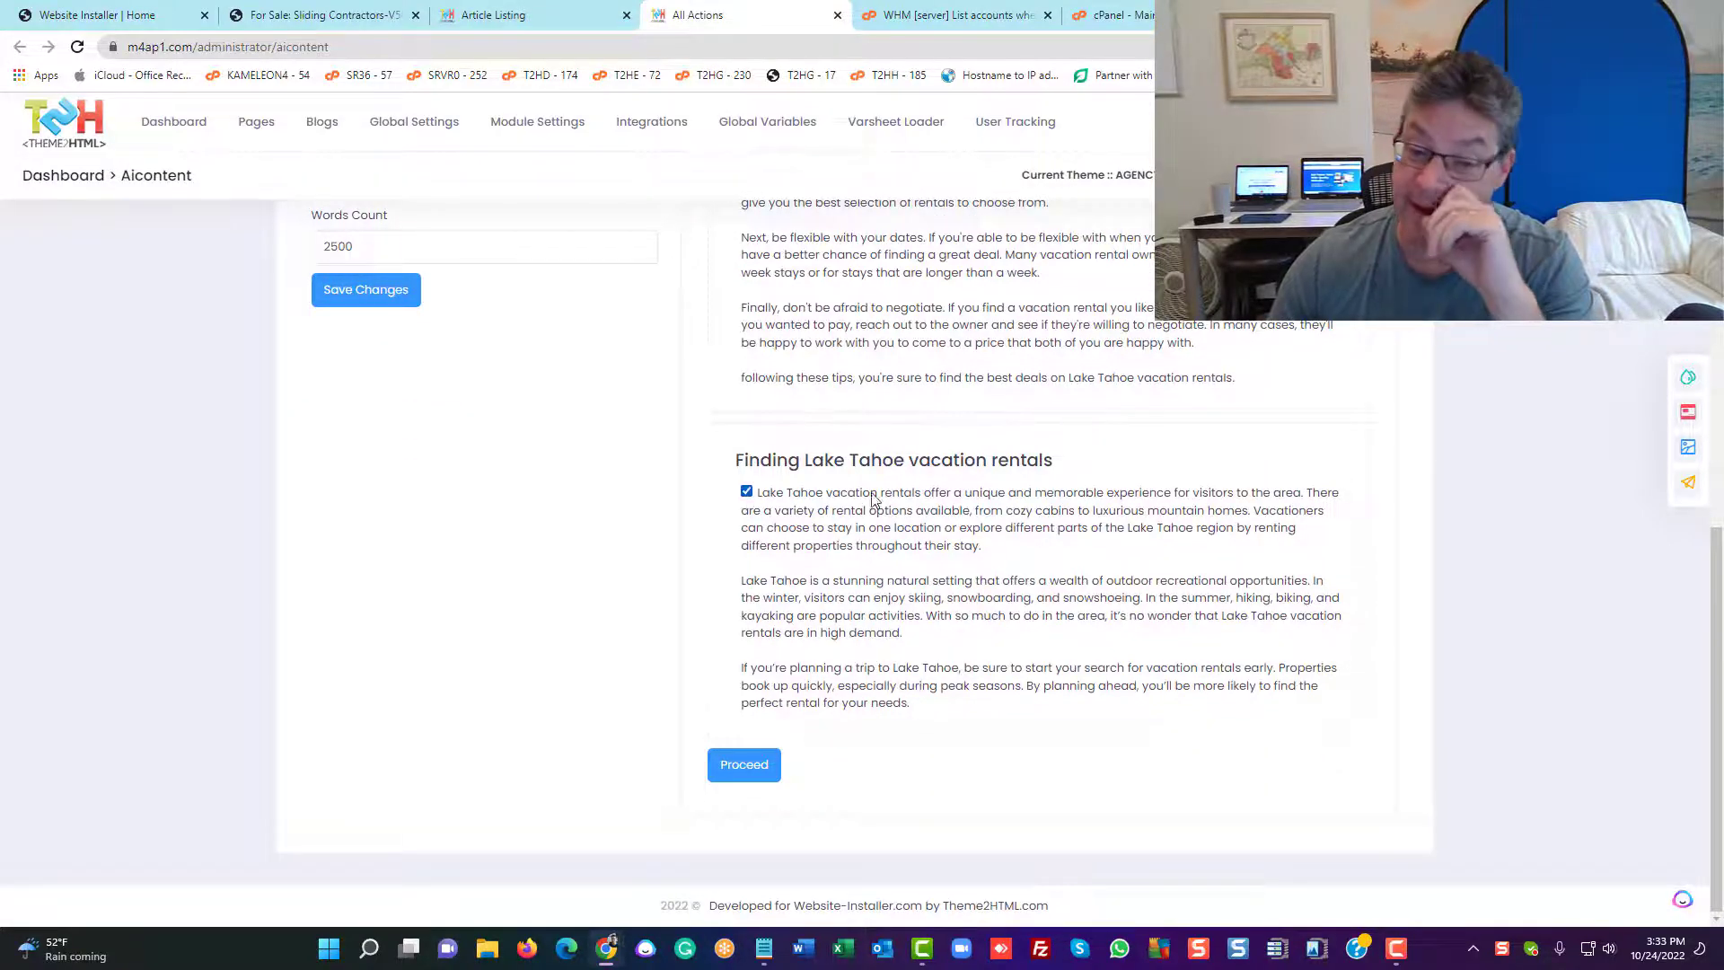
Review the four selected sections and proceed to the assembled article
scroll(1088, 512, "up", 10)
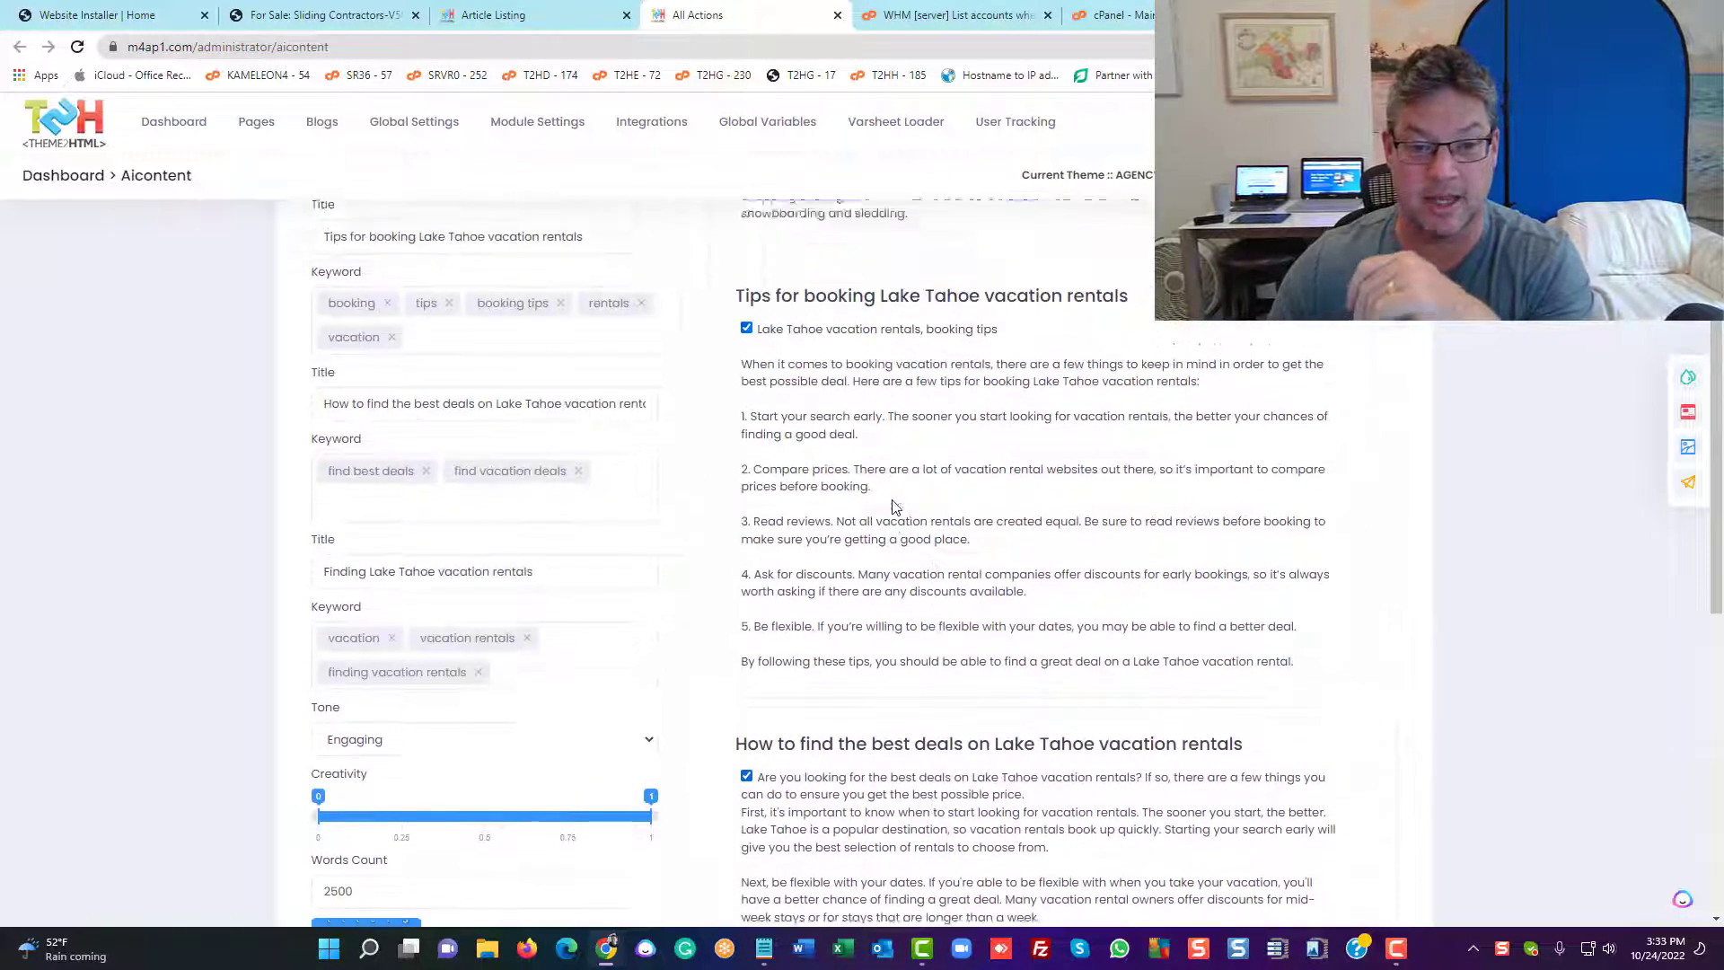
scroll(865, 527, "down", 7)
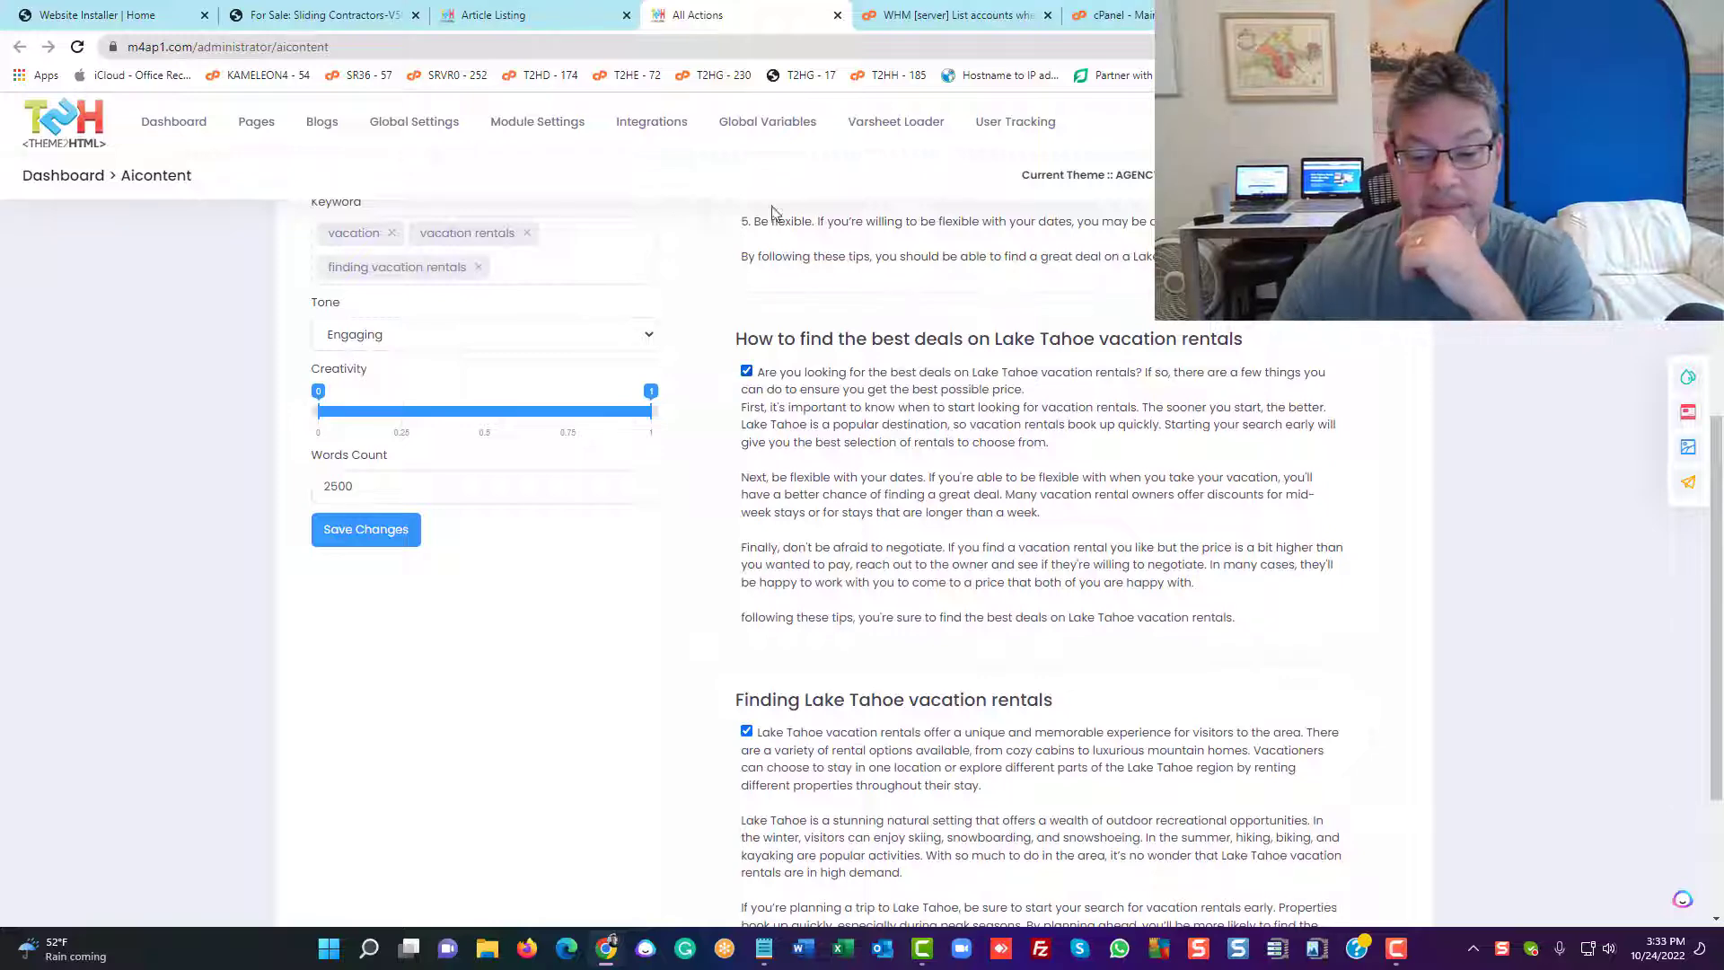
scroll(932, 443, "down", 3)
left_click(752, 770)
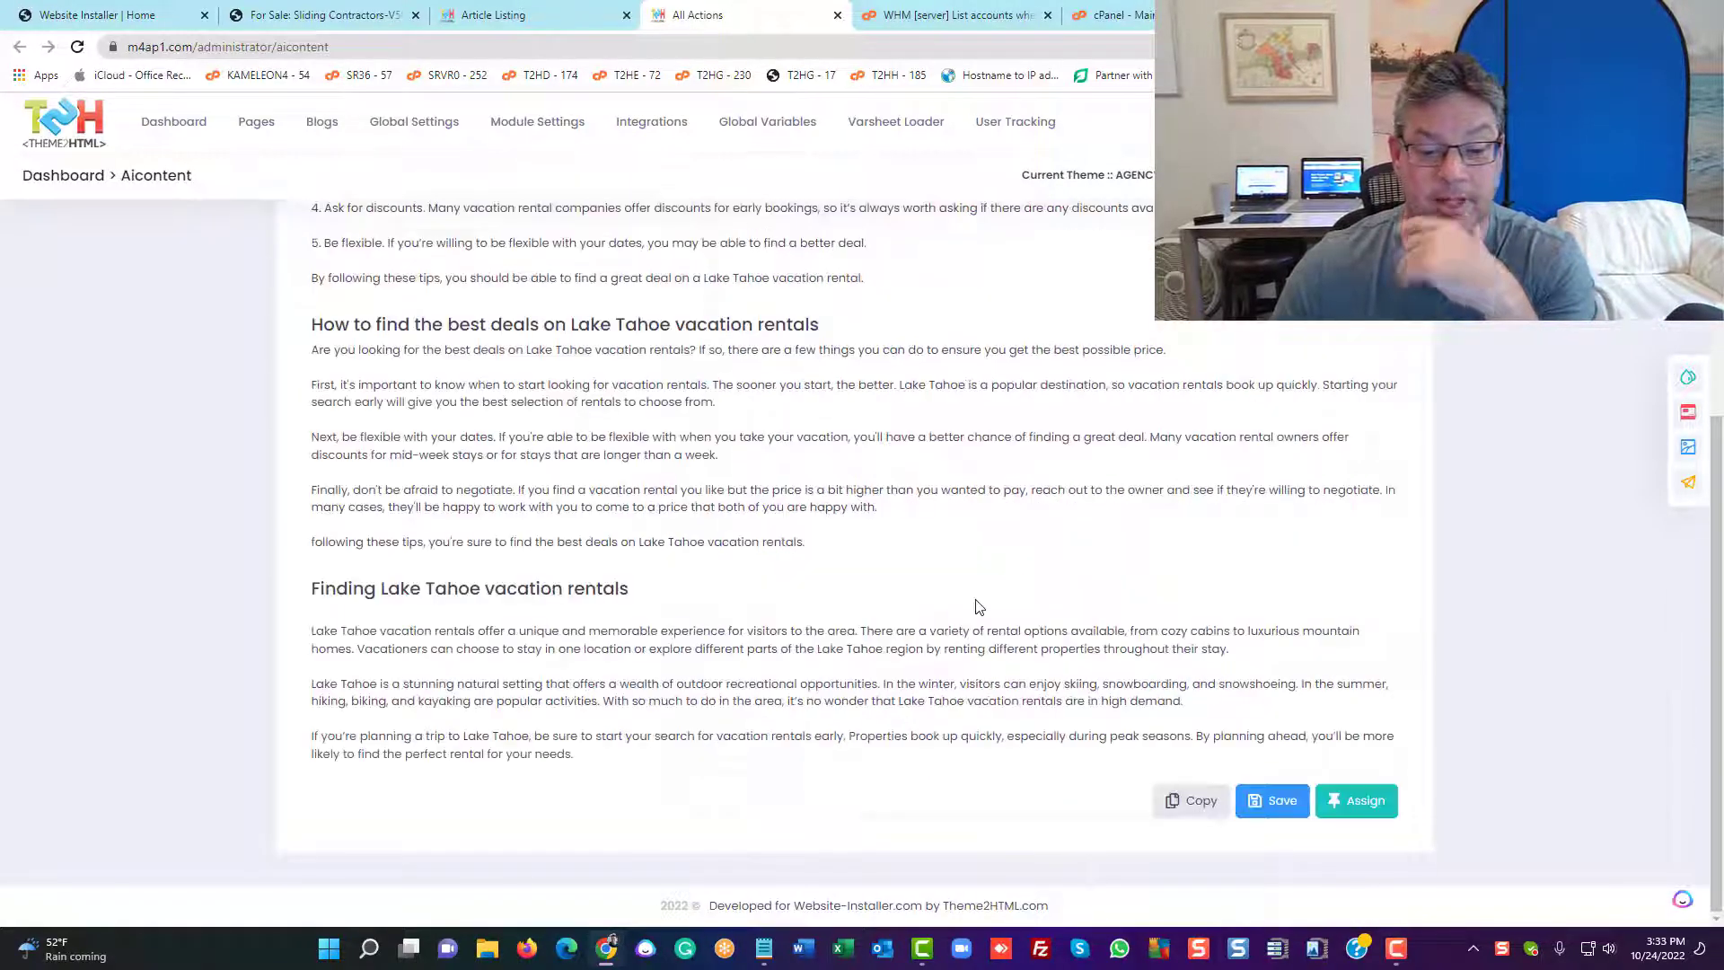
Read through the assembled Lake Tahoe article and save it to the articles list
scroll(835, 602, "up", 3)
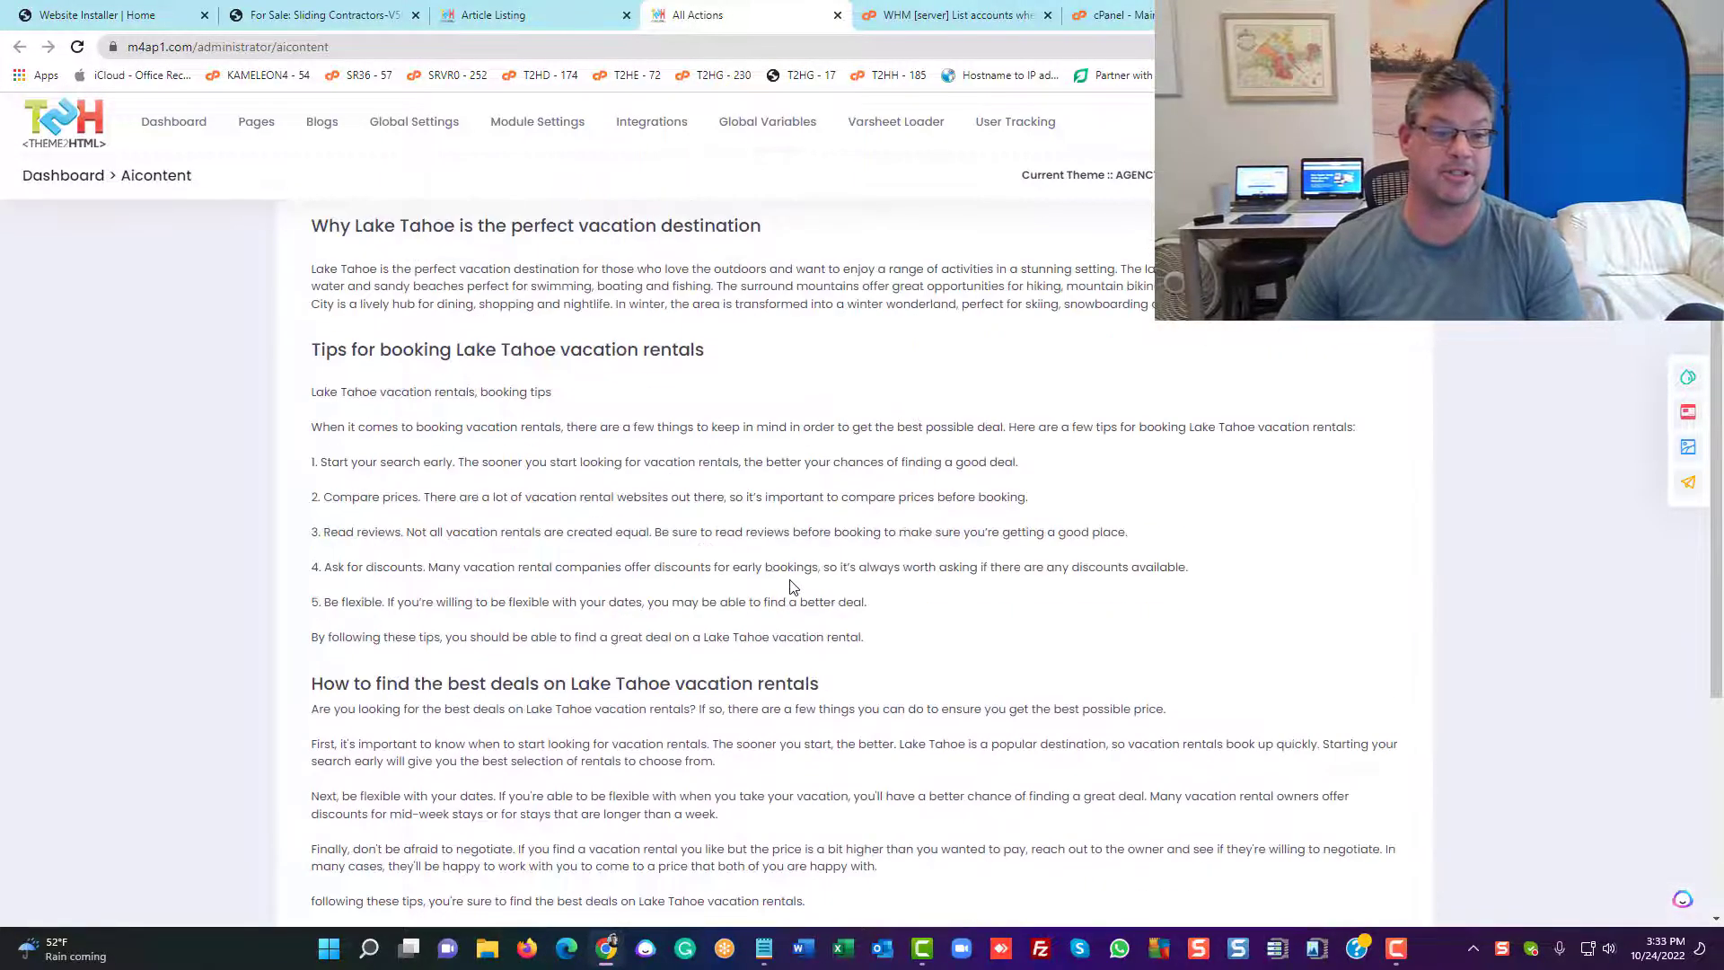
scroll(793, 587, "up", 2)
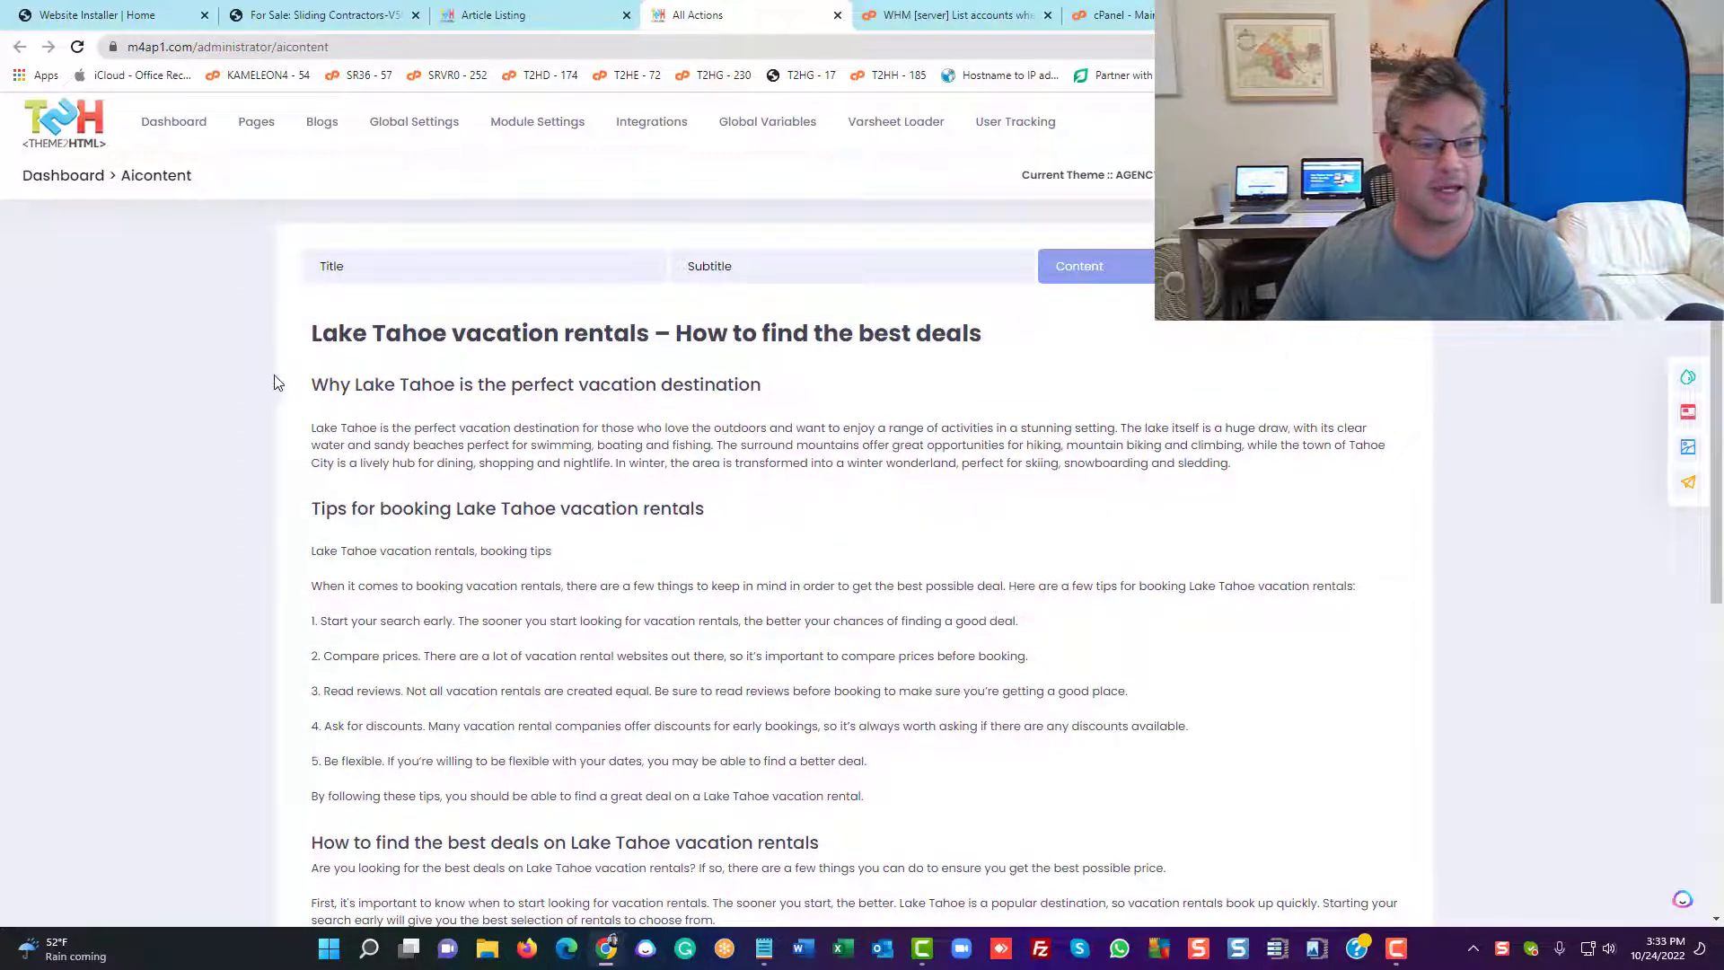
scroll(718, 478, "down", 6)
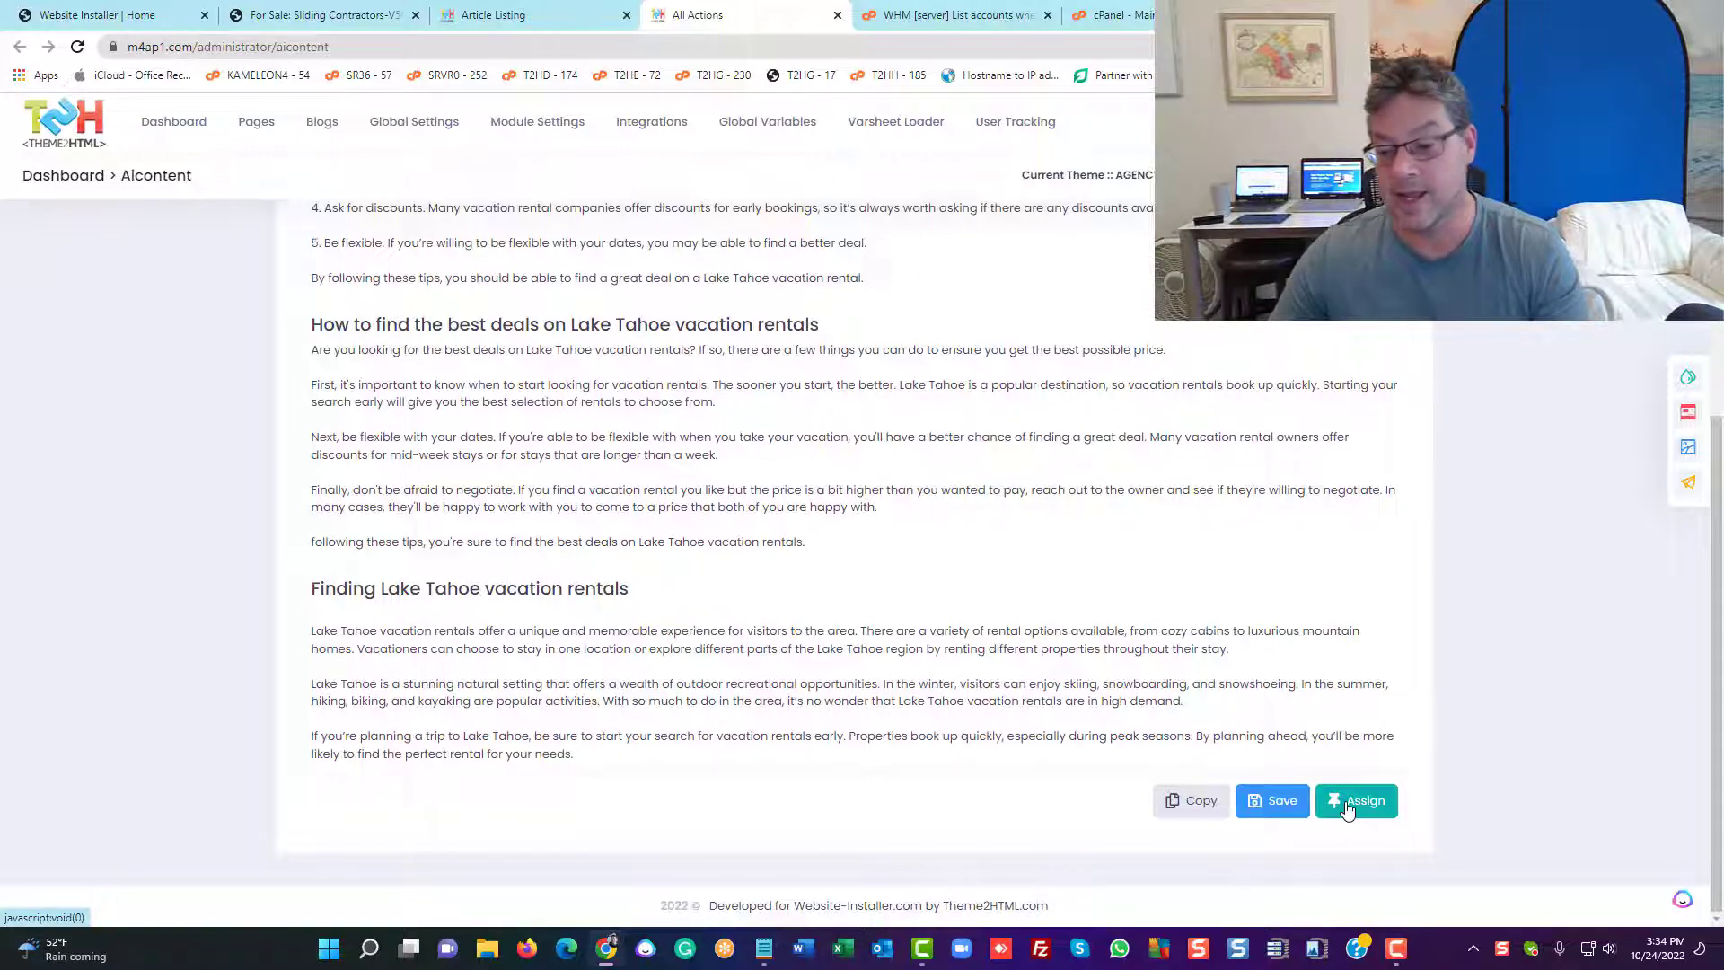
left_click(1275, 800)
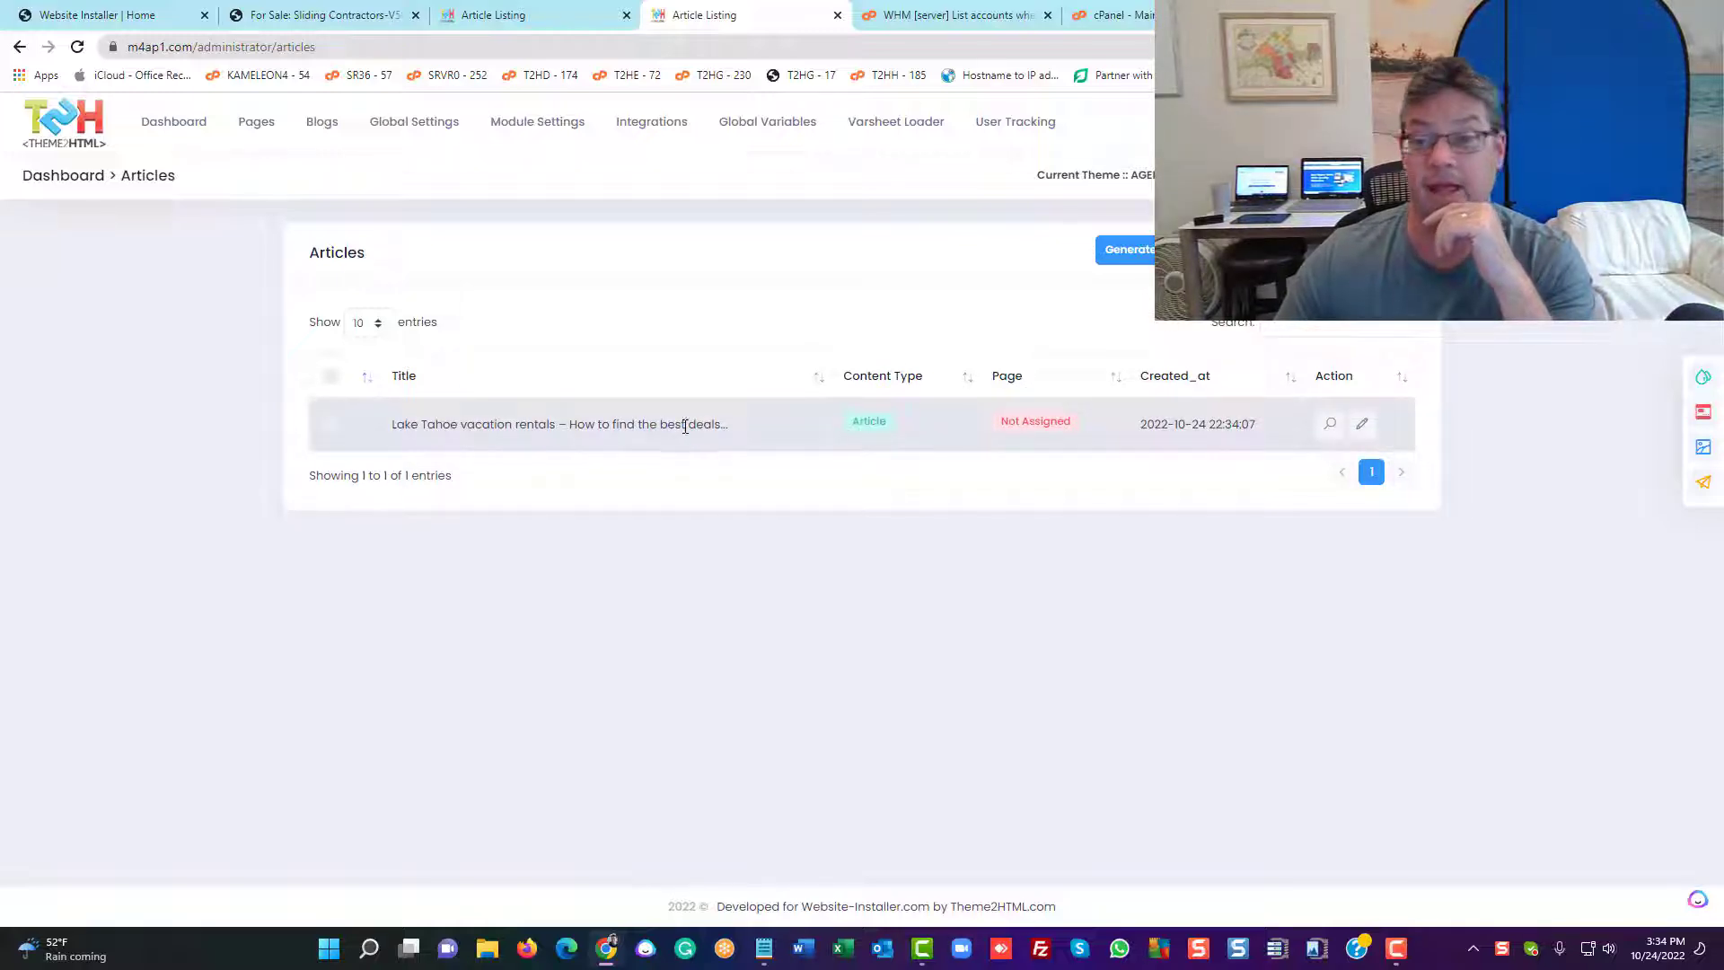
Start generating another article titled "How an Experienced SEO Expert Can Help Grow Your Business"
left_click(1108, 251)
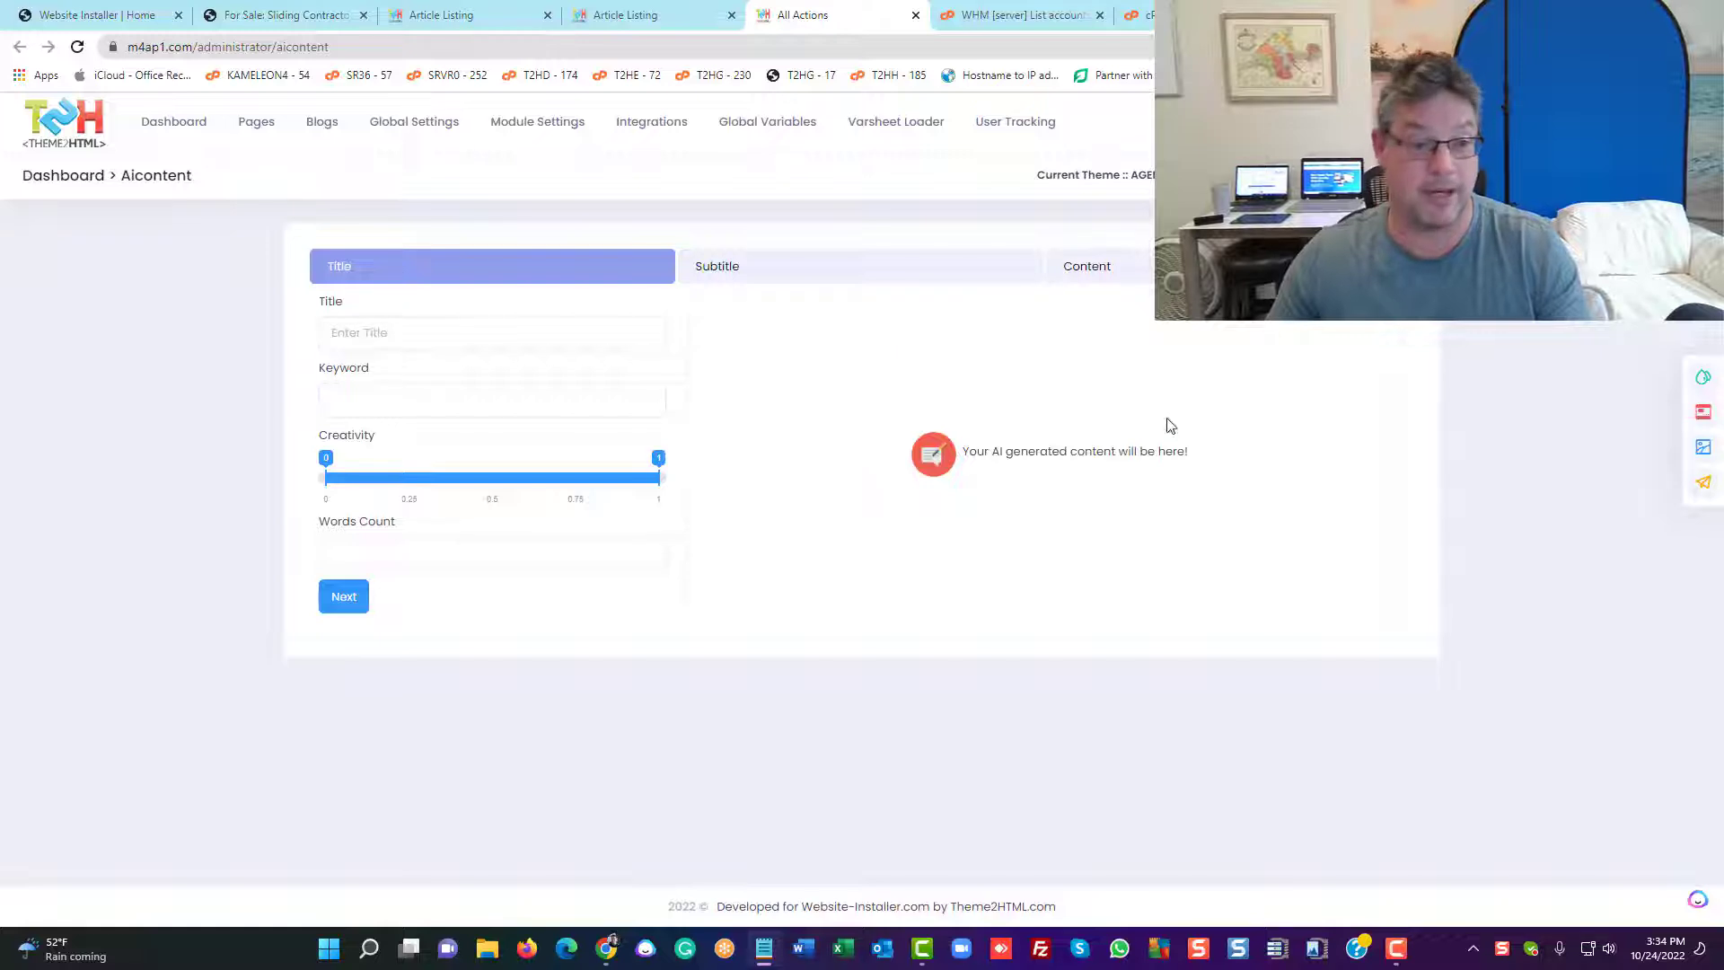
left_click(480, 335)
key("ctrl+v")
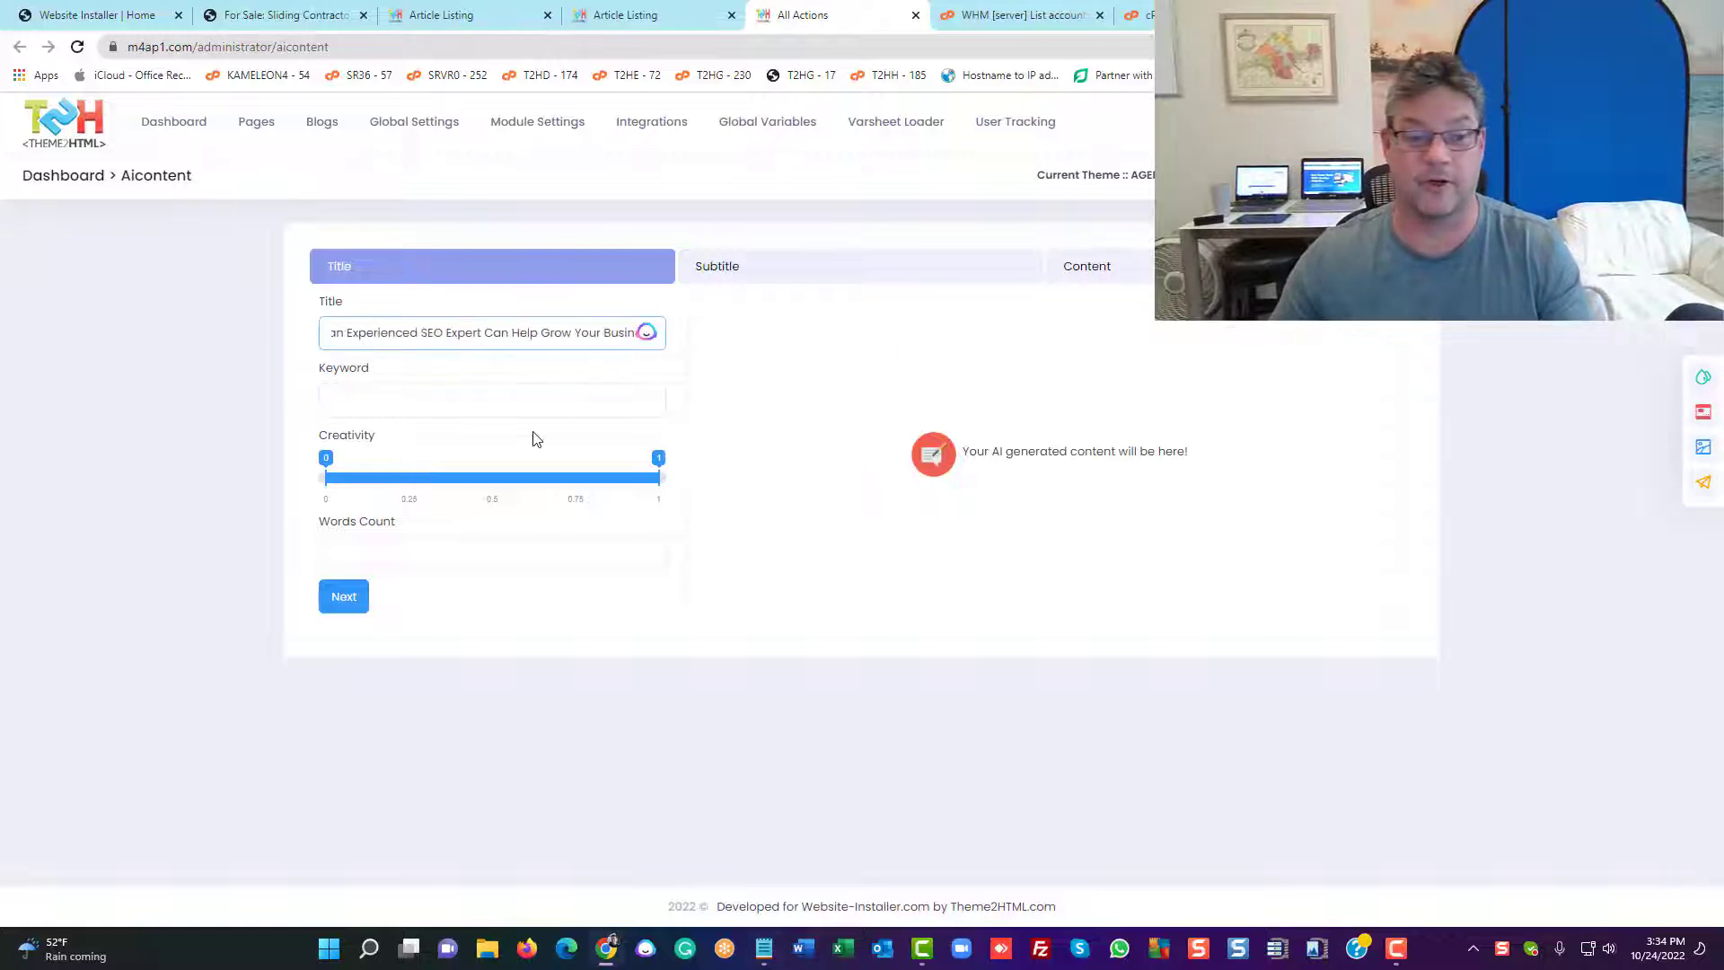
Add the keywords seo, business, growth and experience to the SEO expert article
left_click(443, 393)
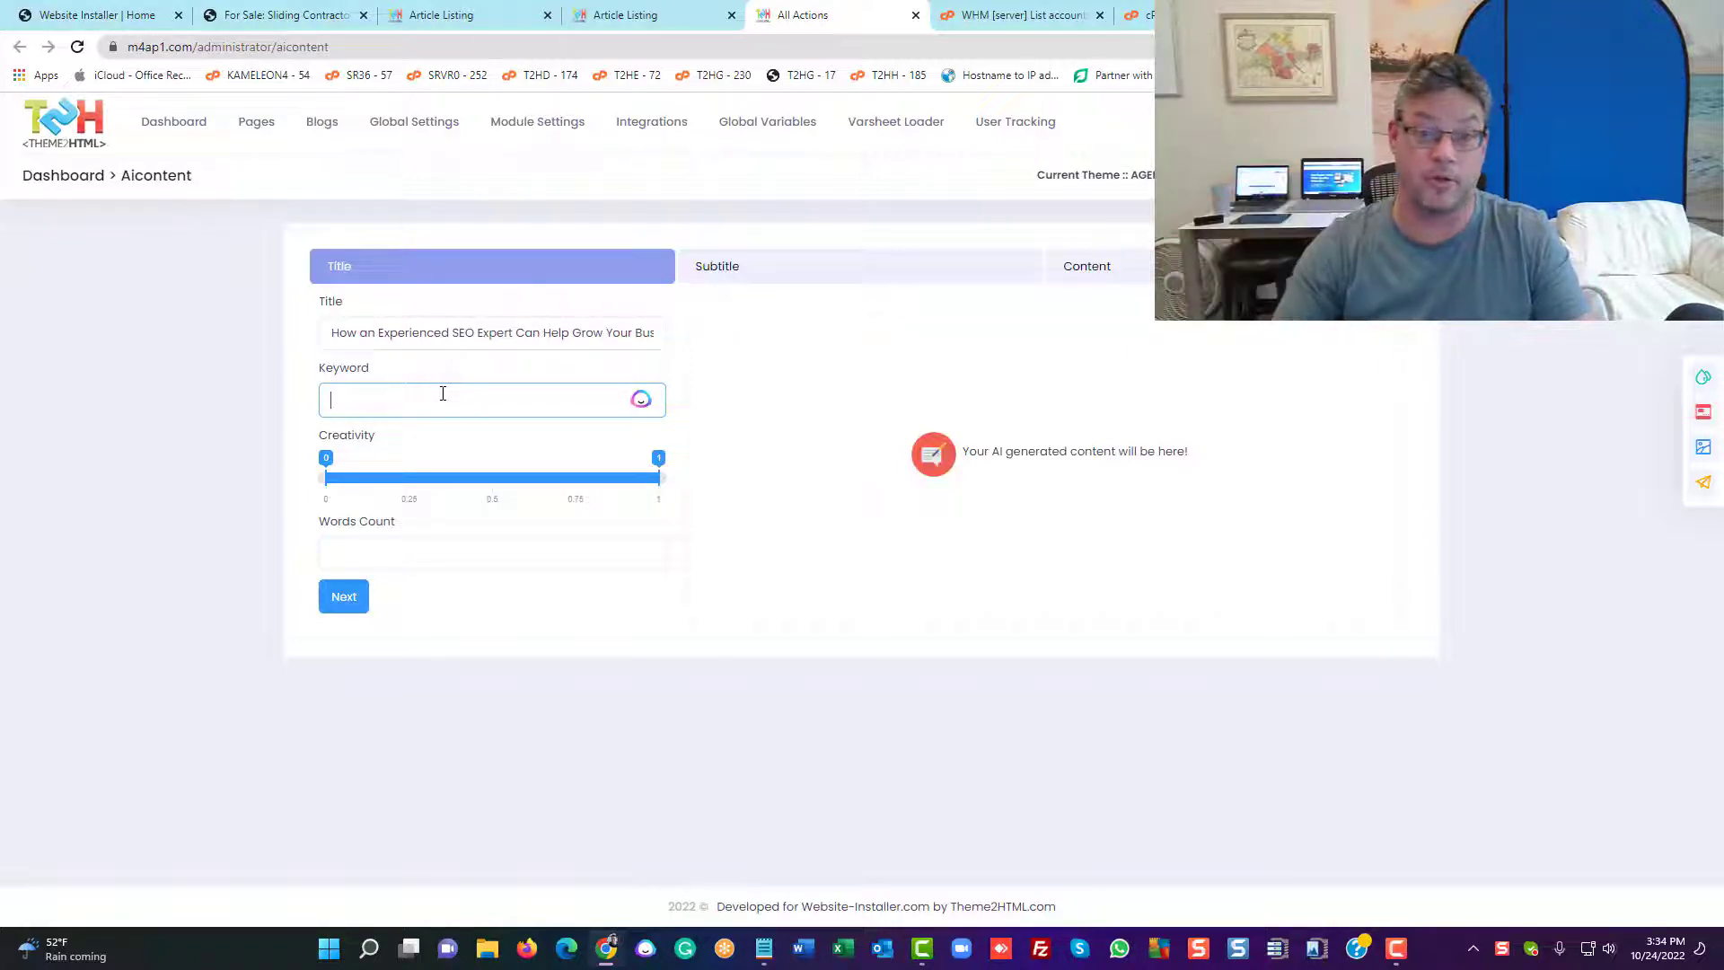
type("seo")
key("Return")
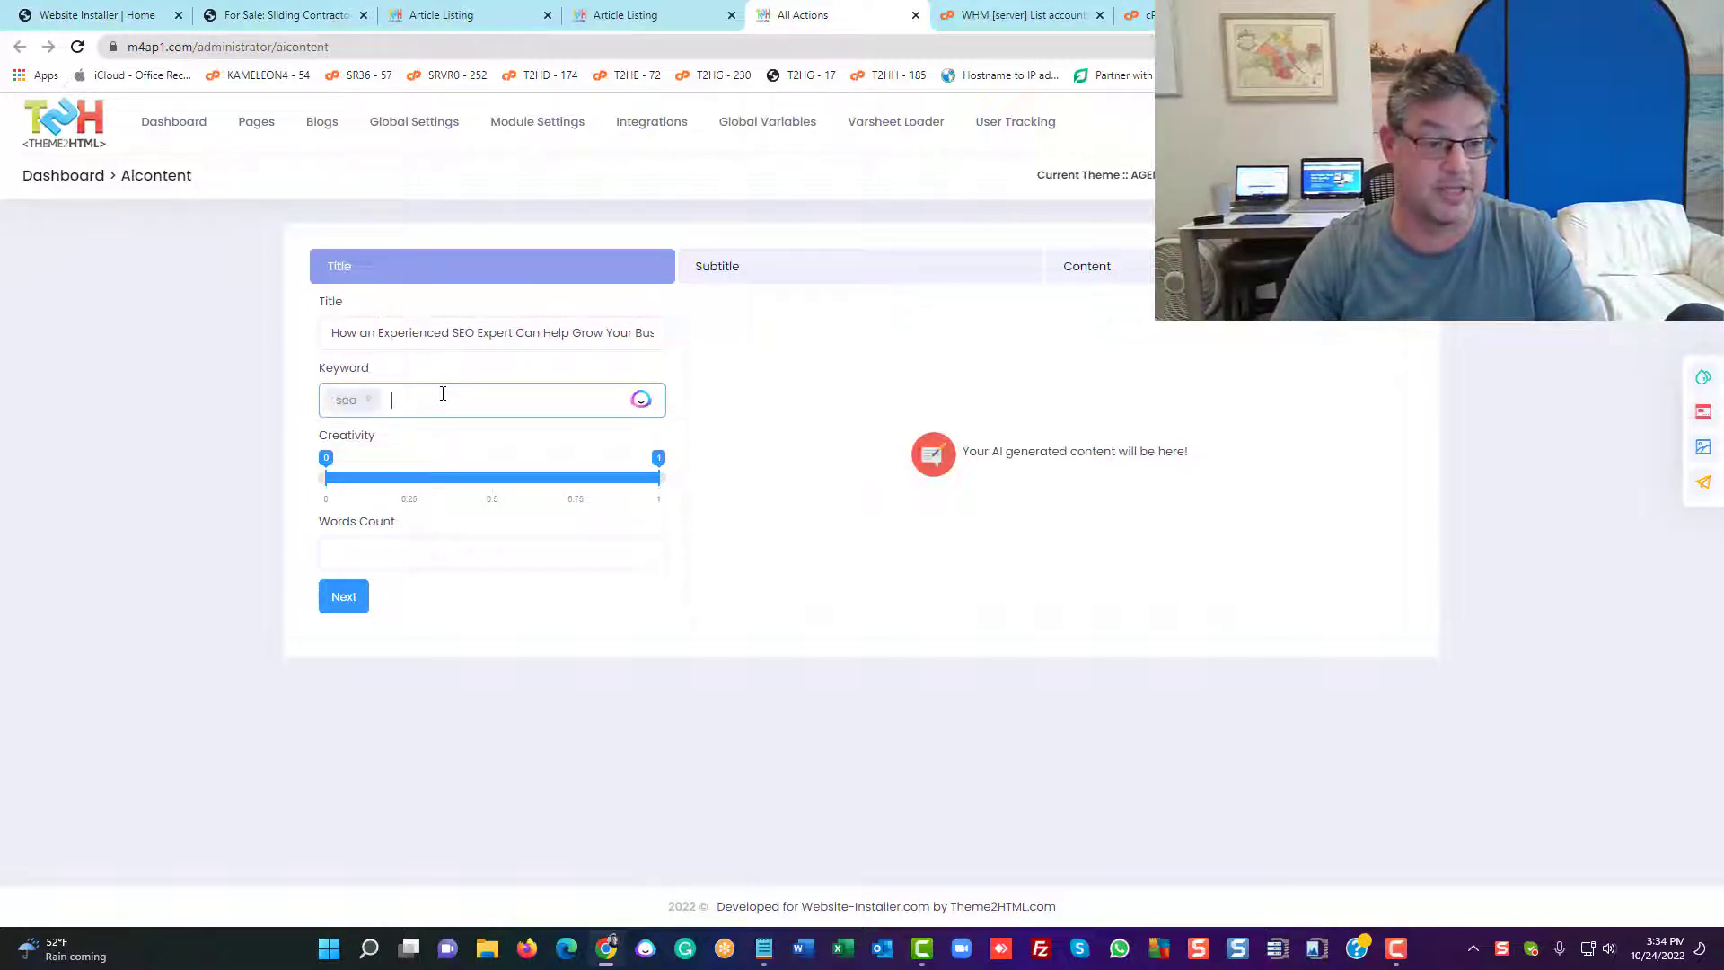
key("BackSpace")
type("seo")
key("Return")
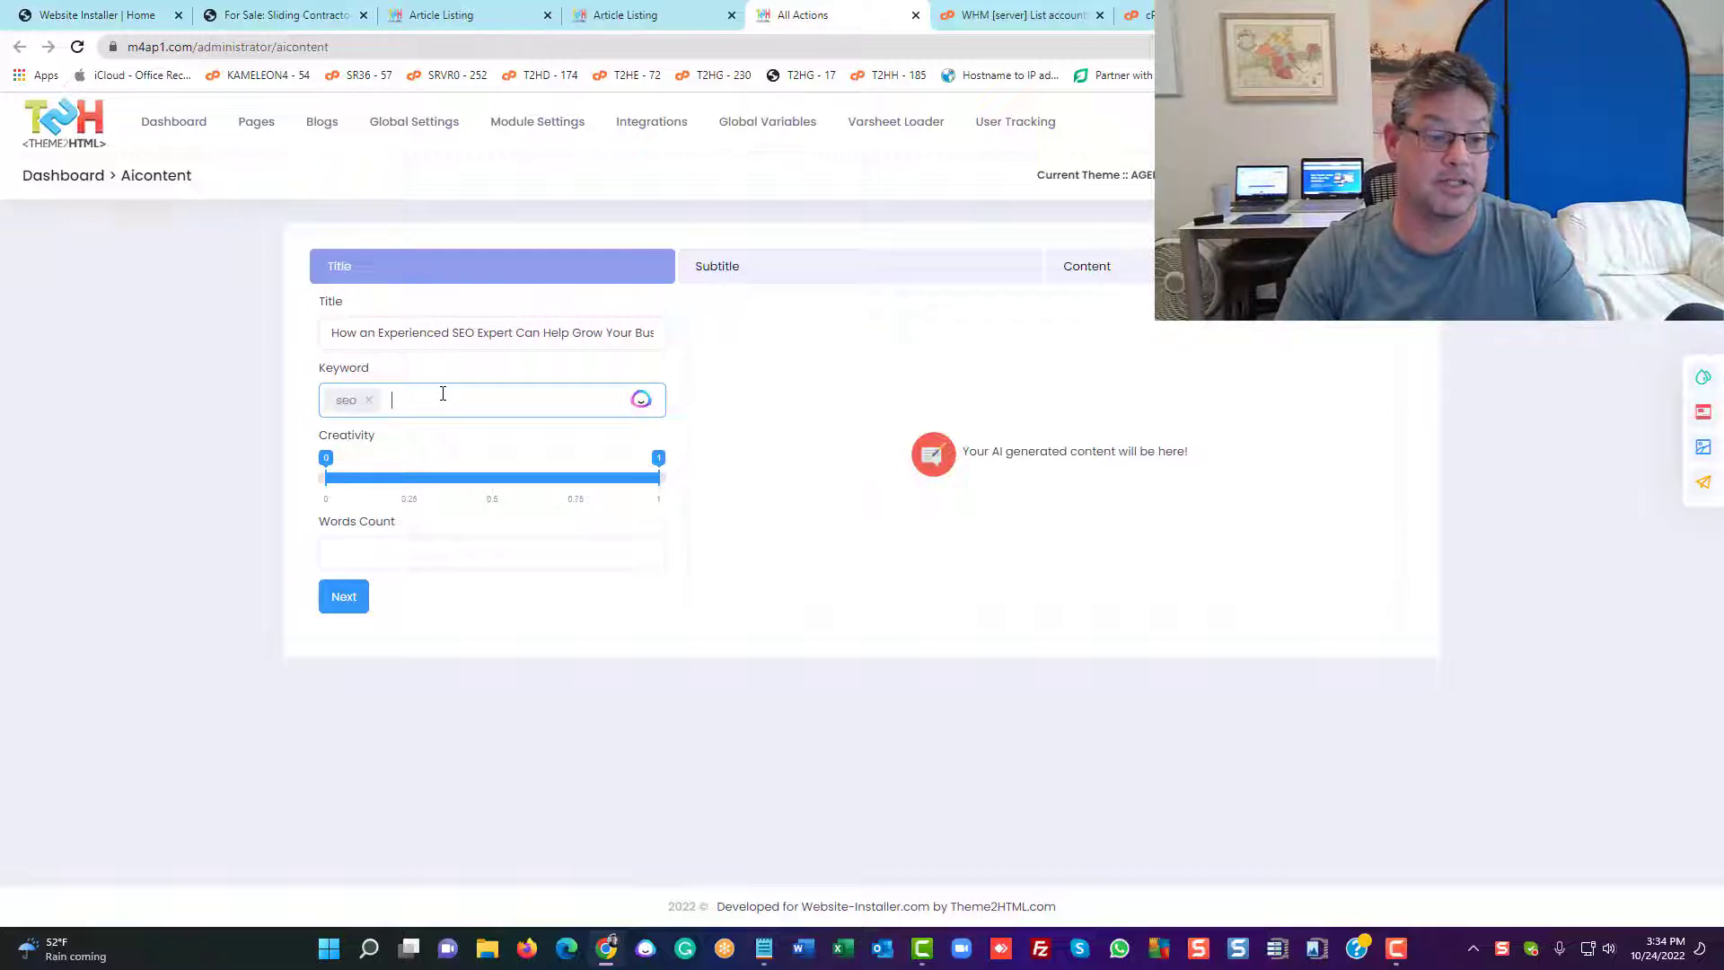
type("busin")
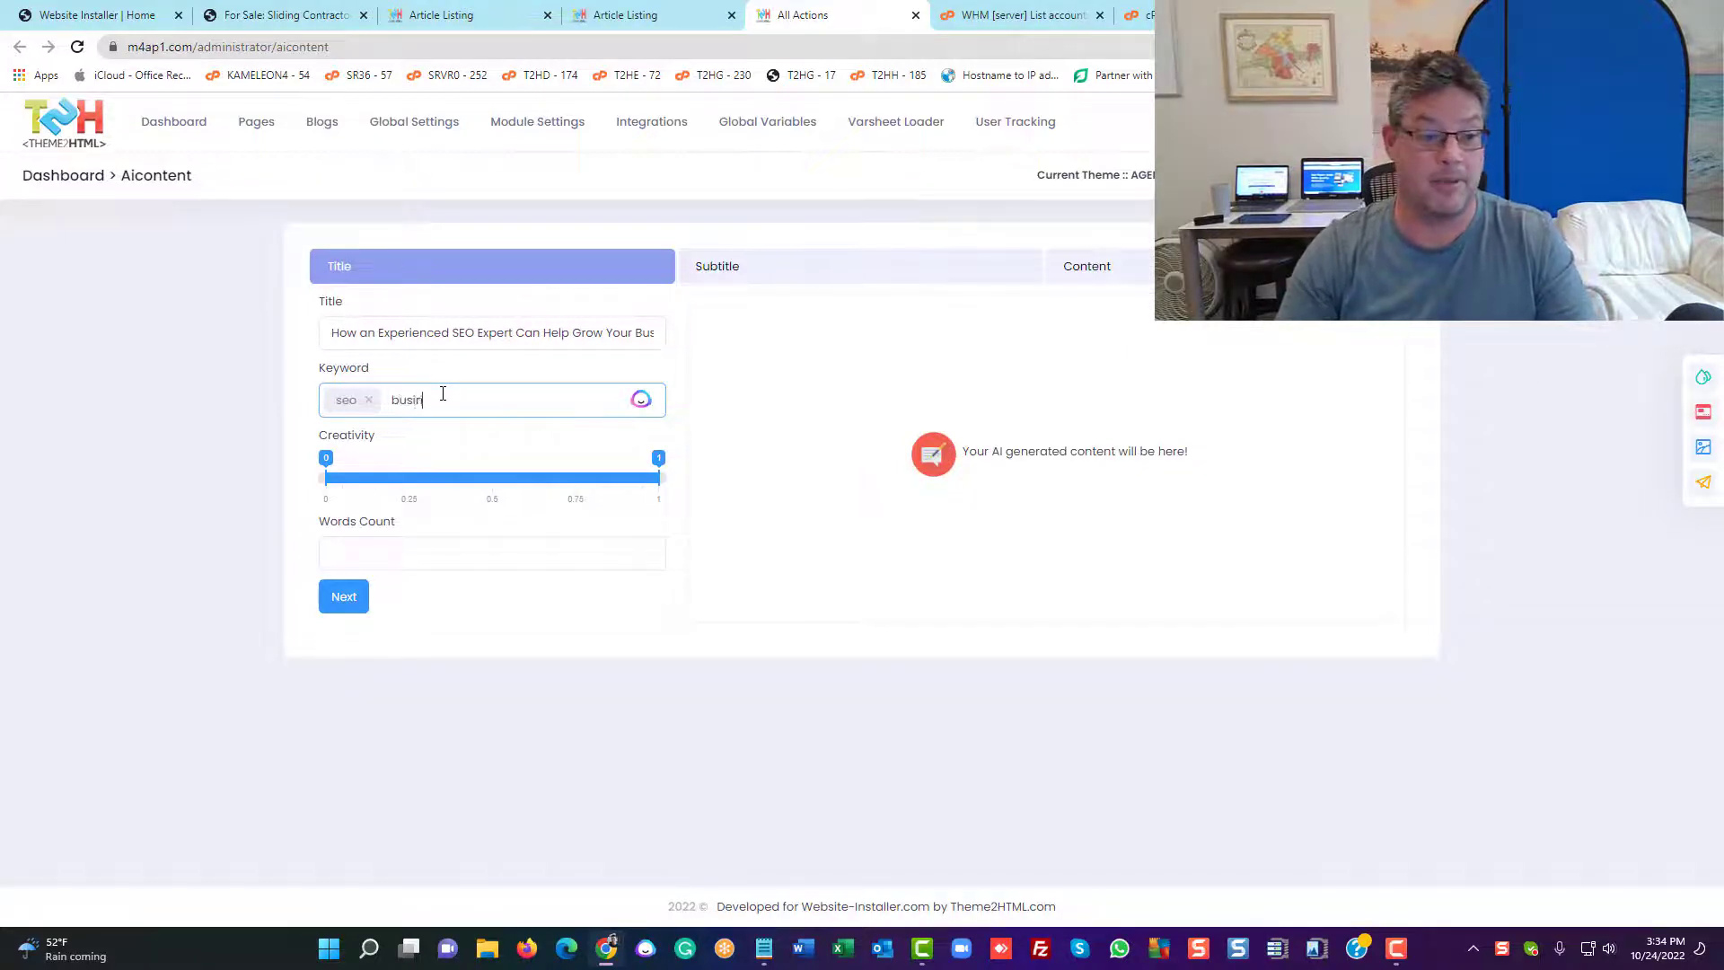
type("ess")
key("Return")
type("growth")
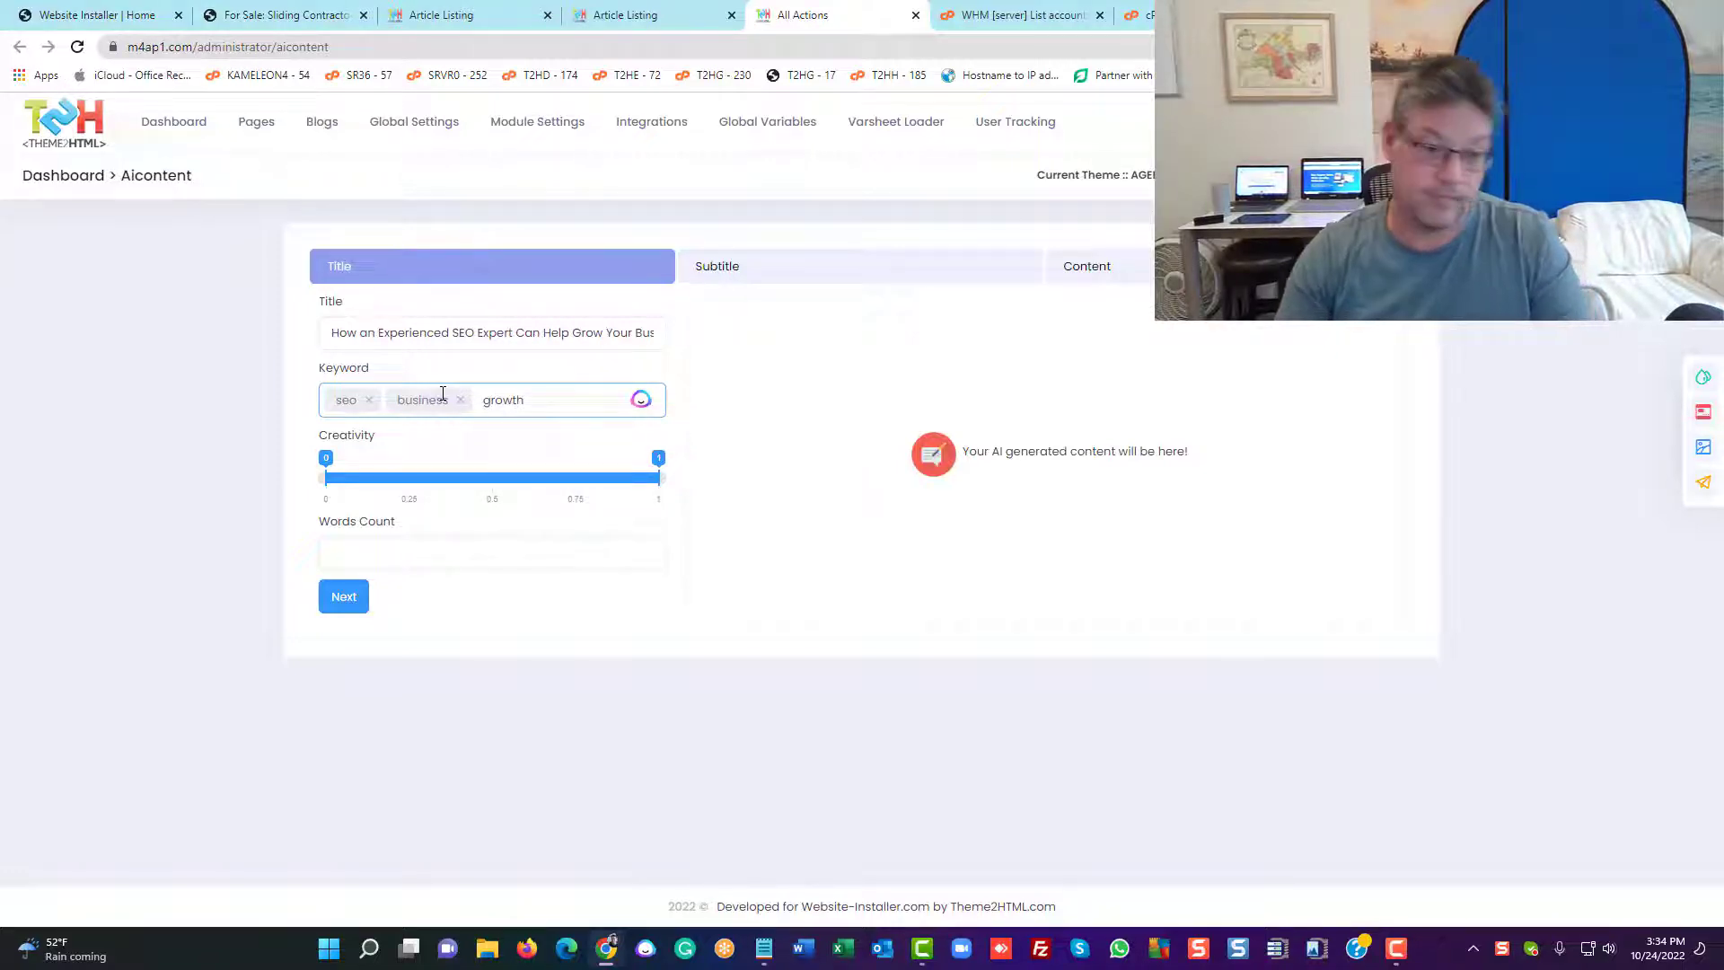
key("Return")
type("exper")
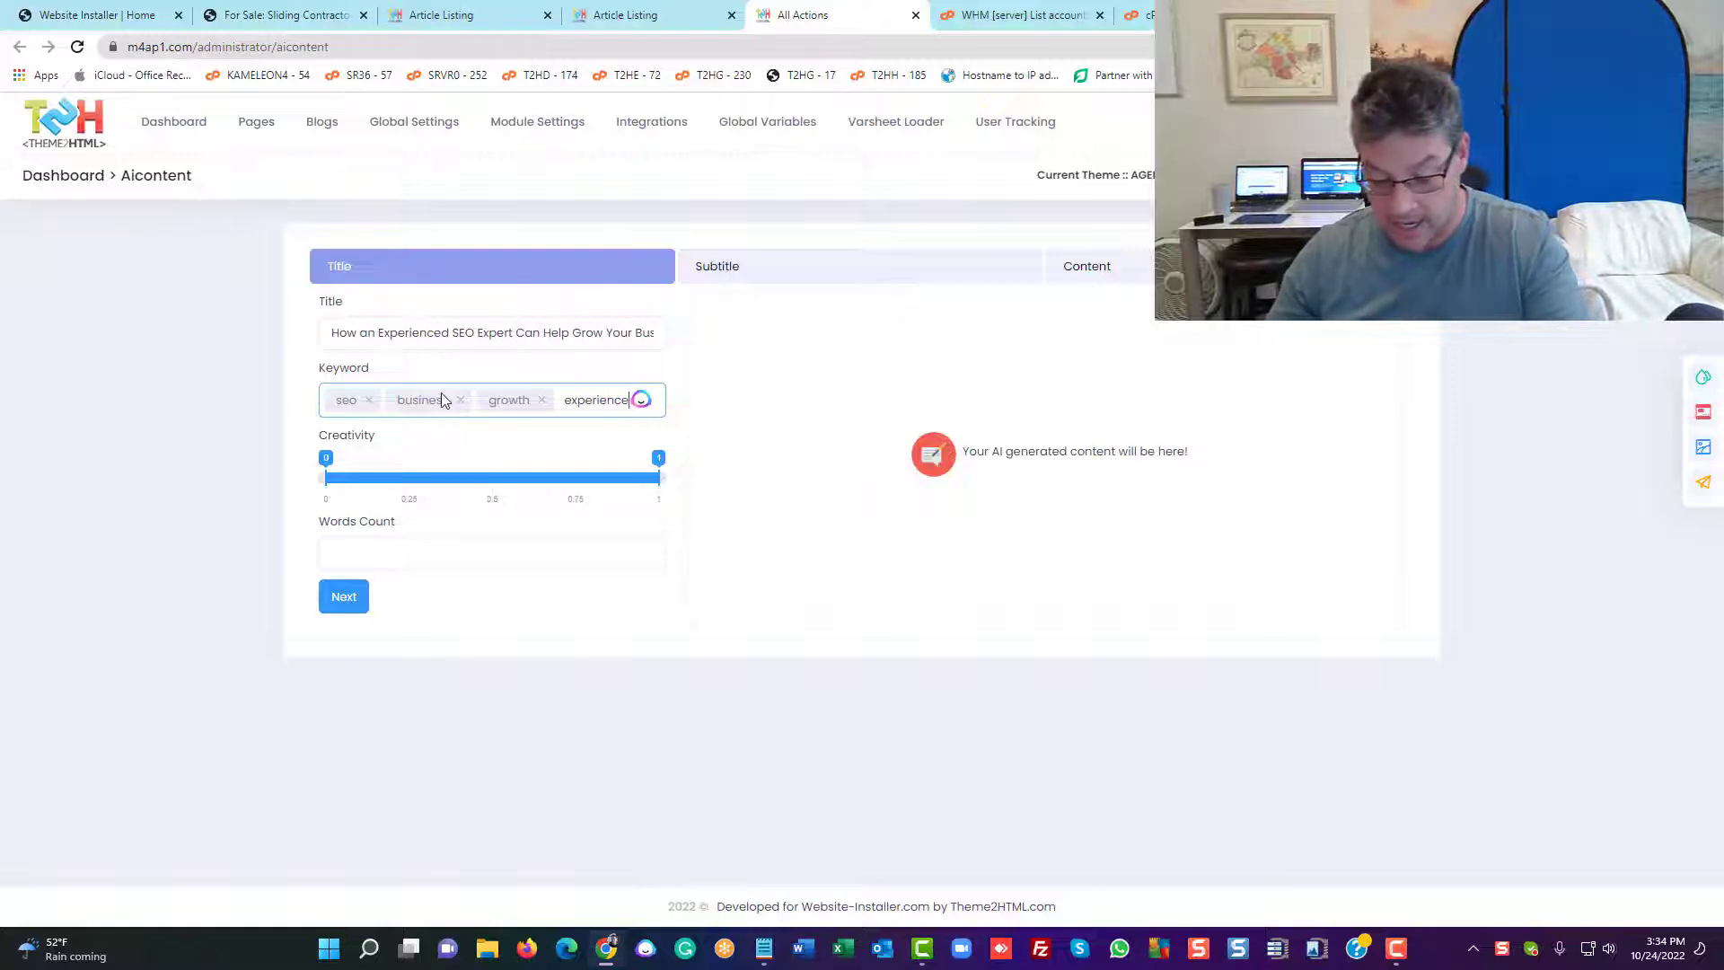
type("ience")
key("Return")
Set the word count to 2500 and generate subtitle suggestions for the SEO expert article
left_click(429, 588)
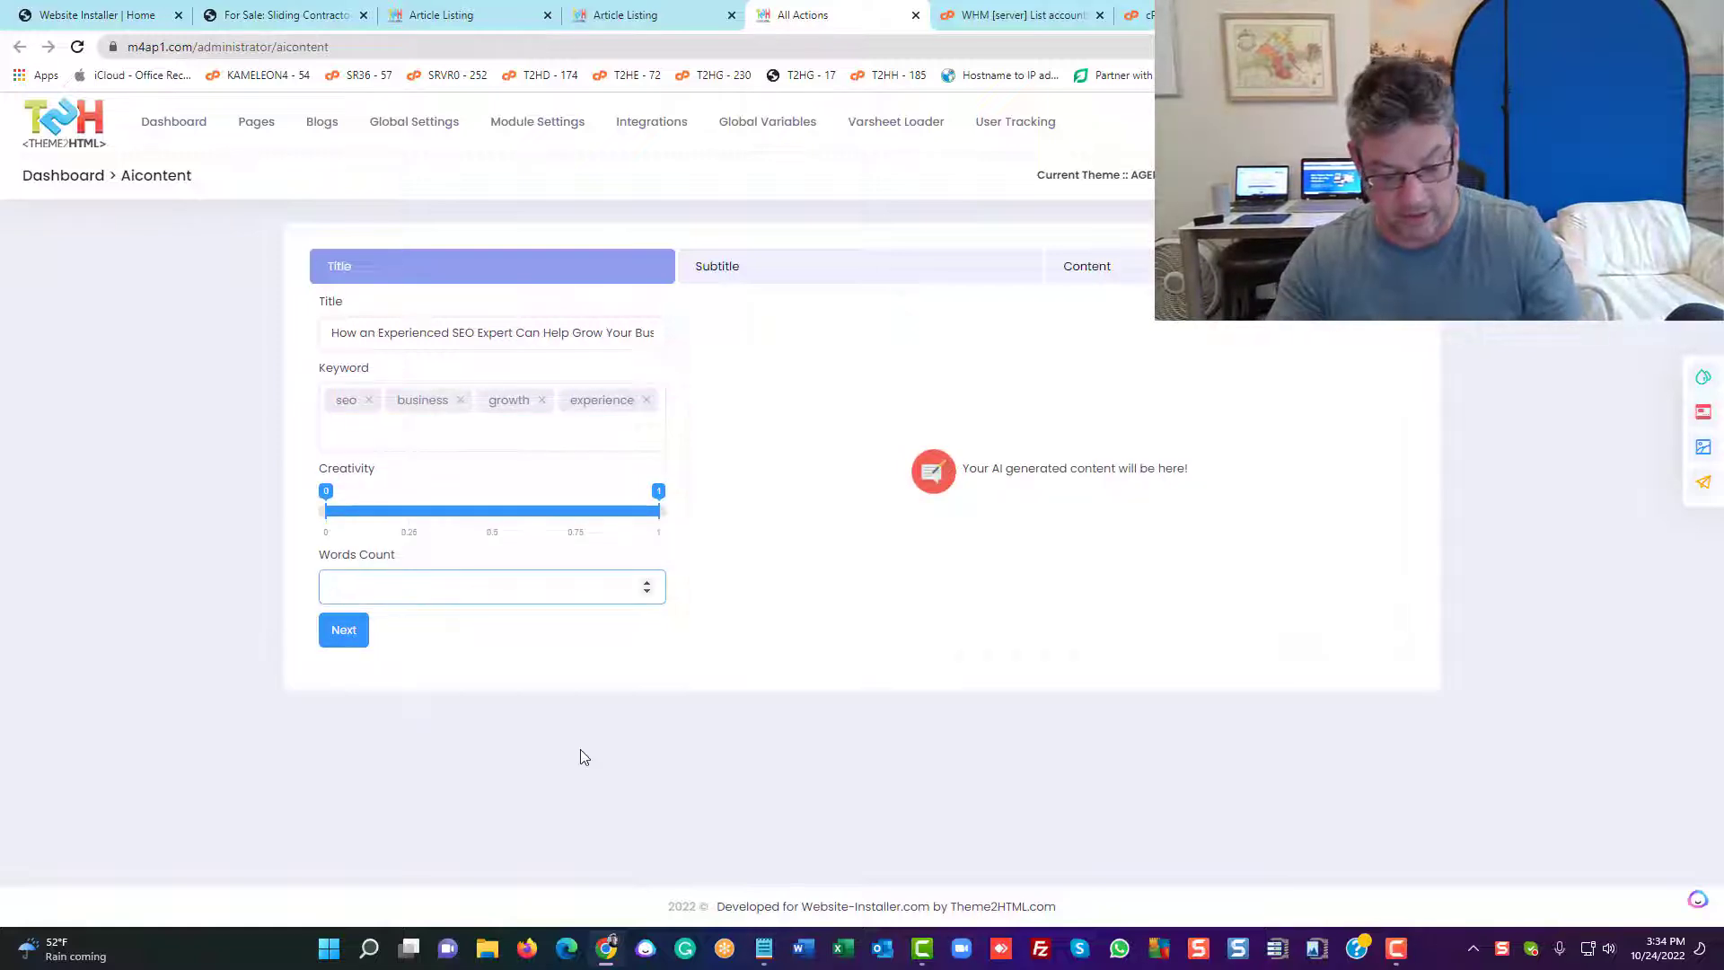
type("2")
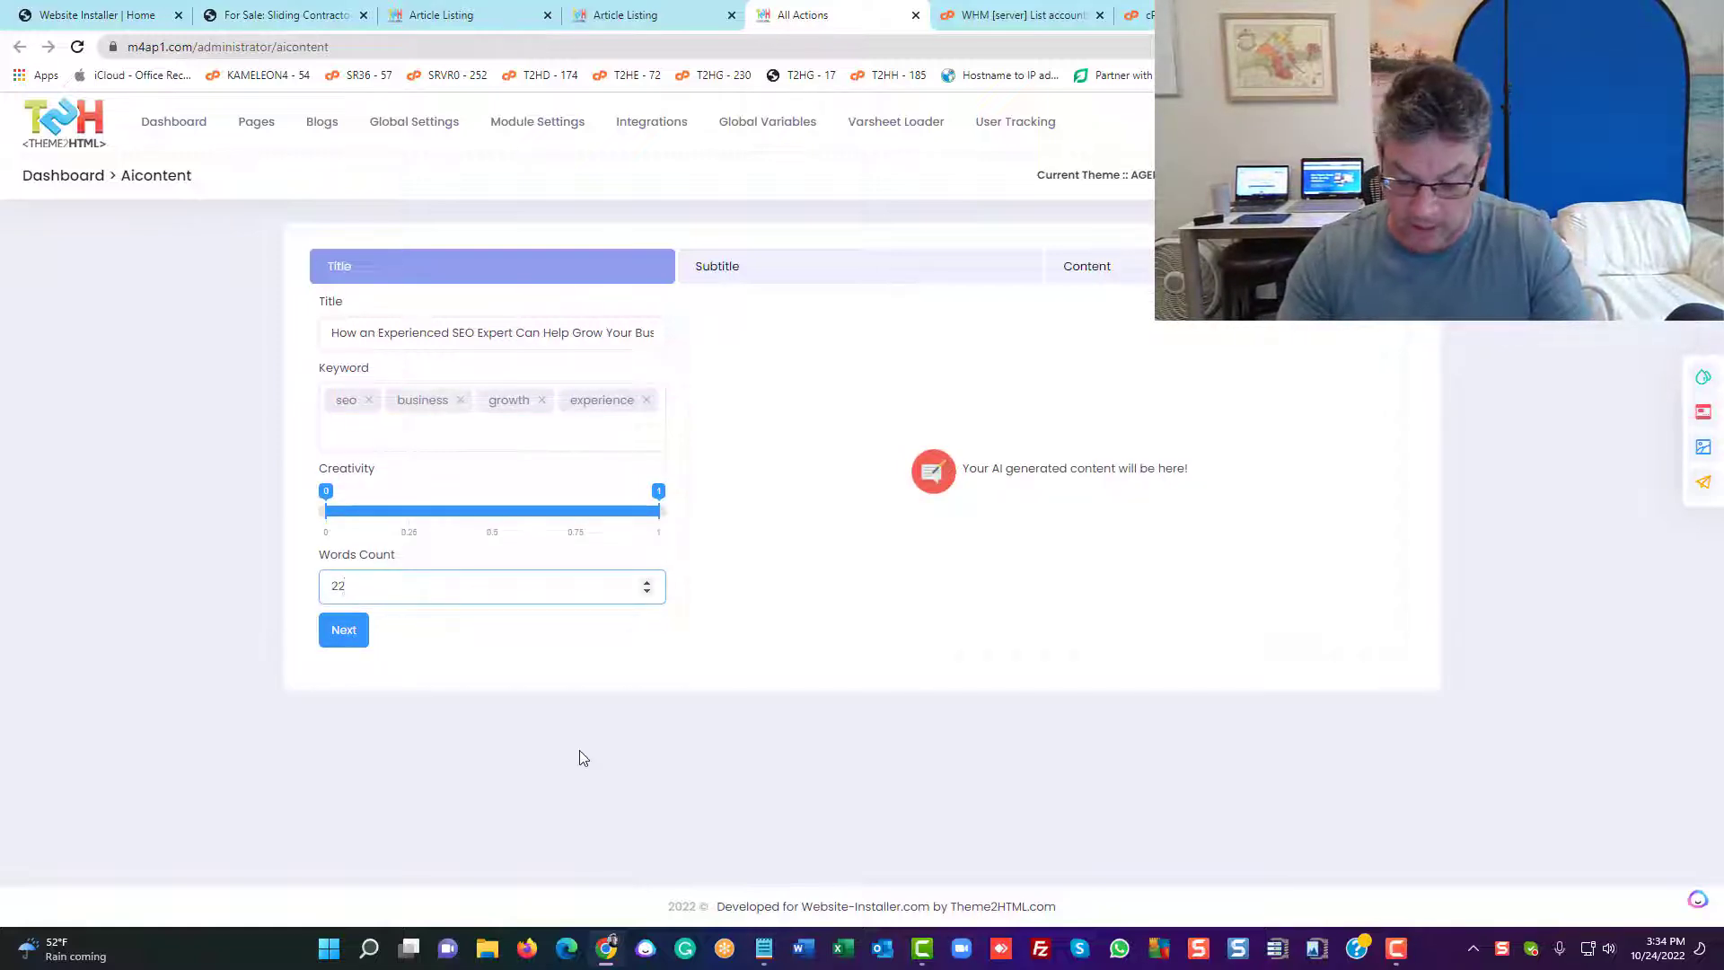
type("500")
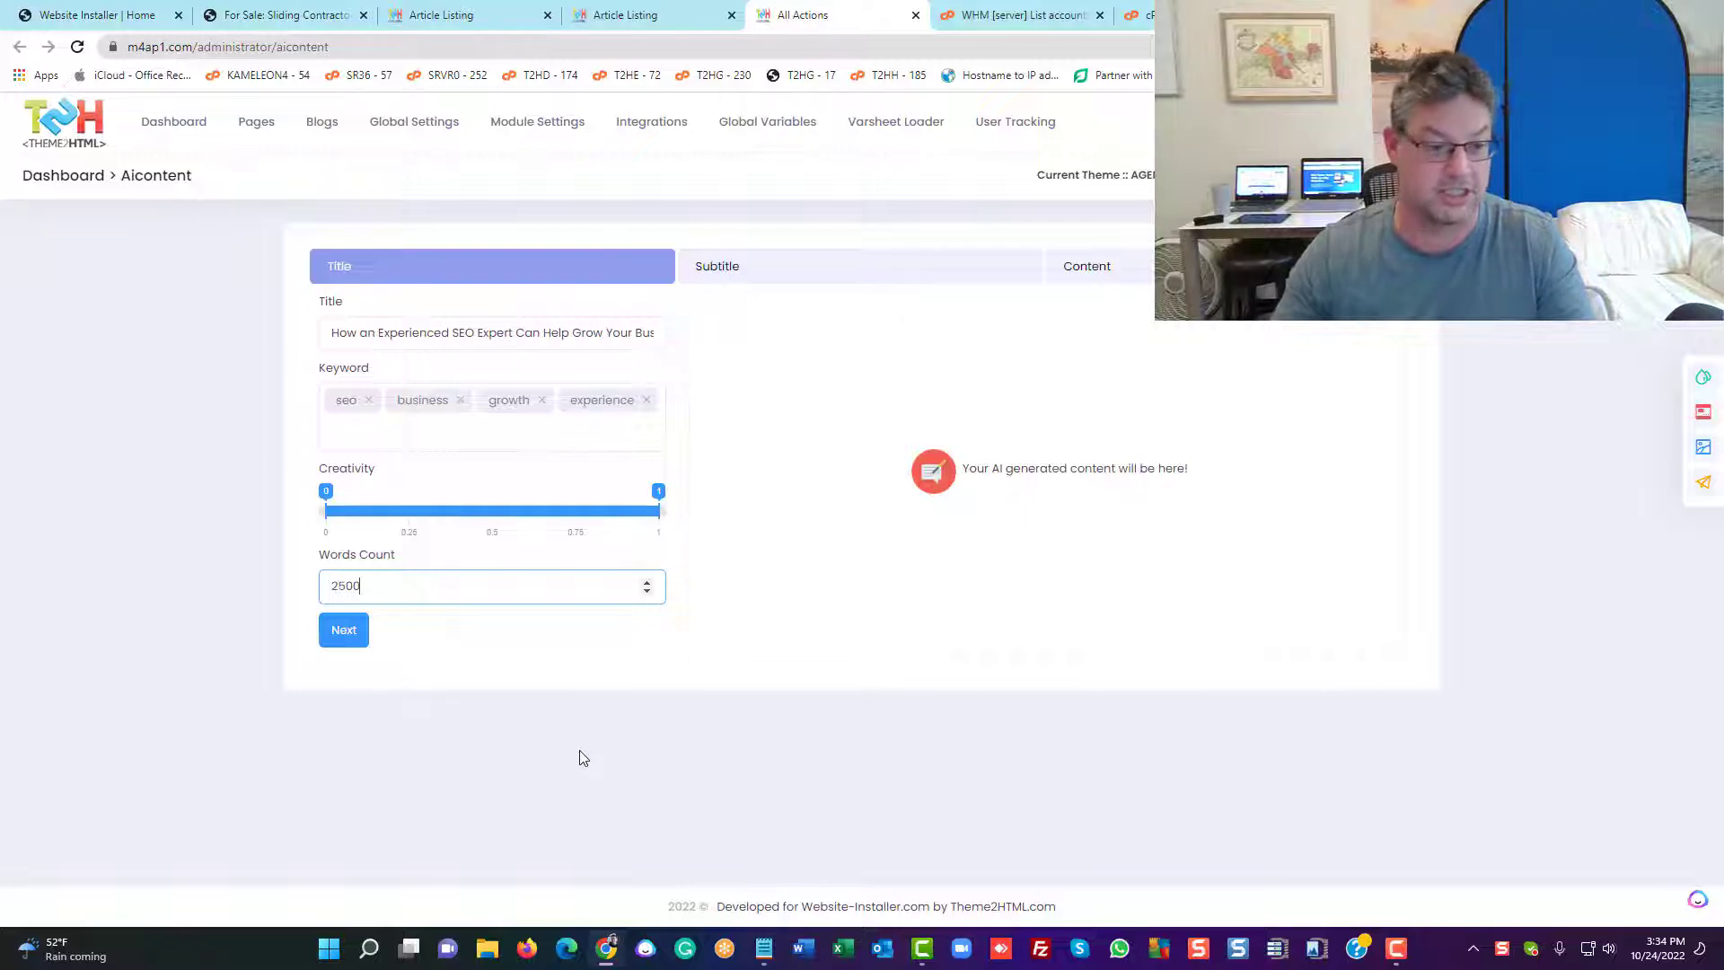
left_click(350, 628)
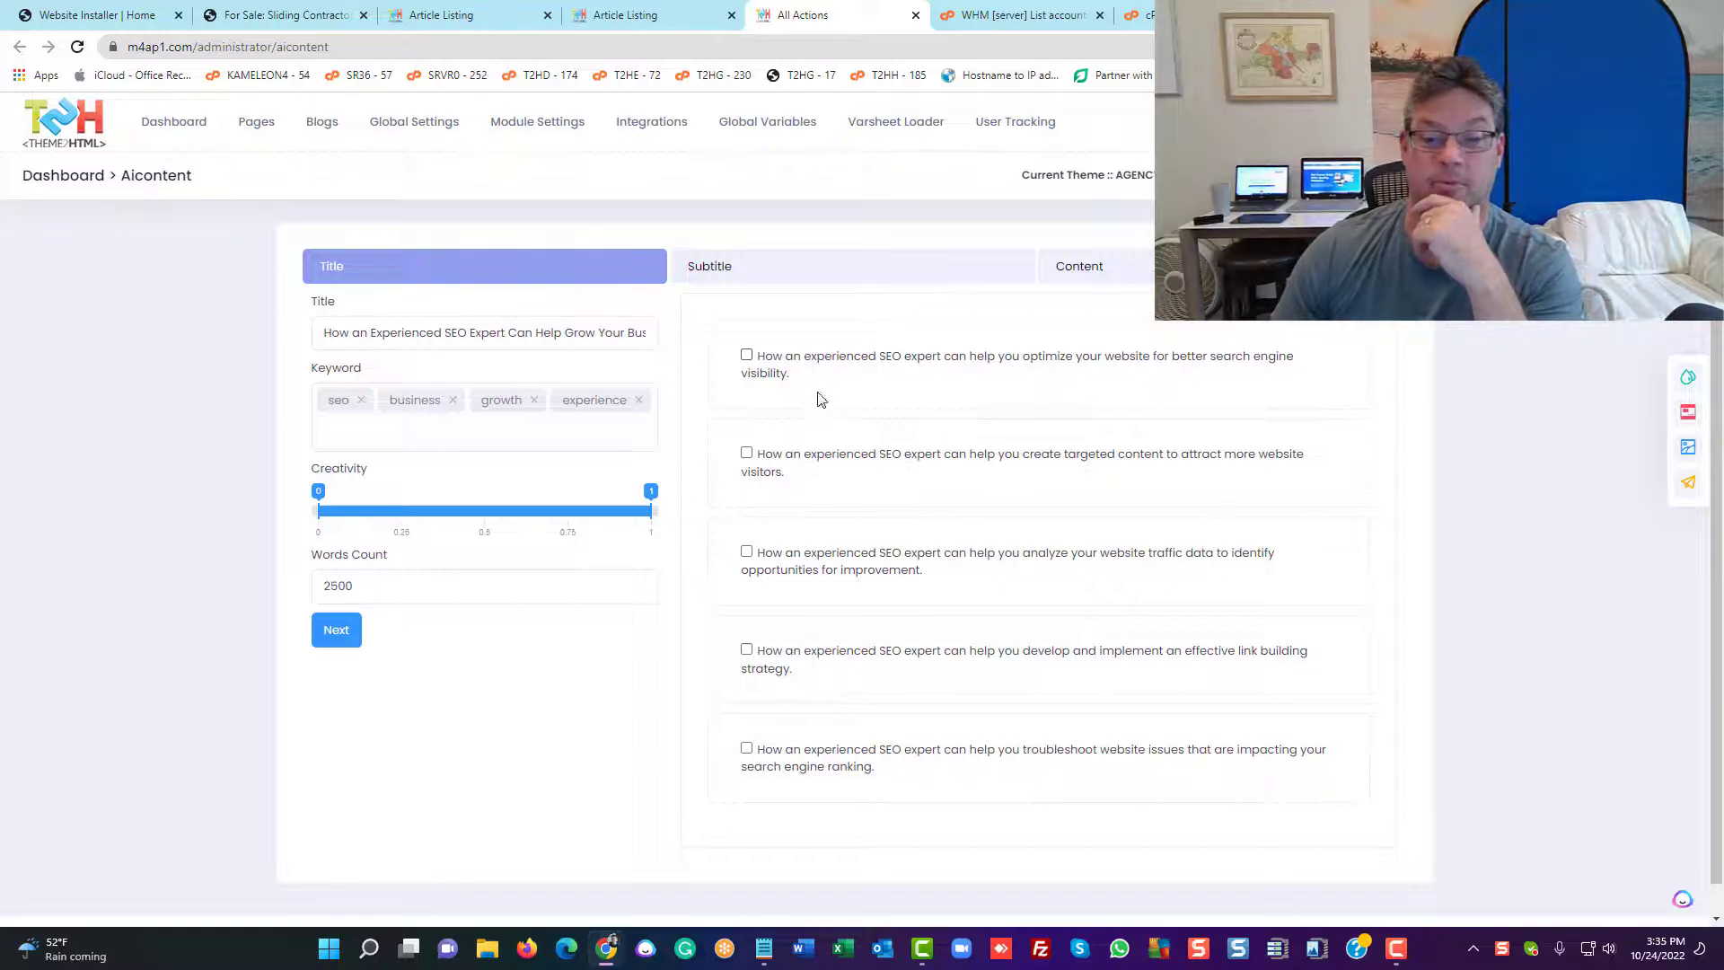
Select all five suggested SEO expert subtitles and proceed to the subtitle stage
left_click(746, 354)
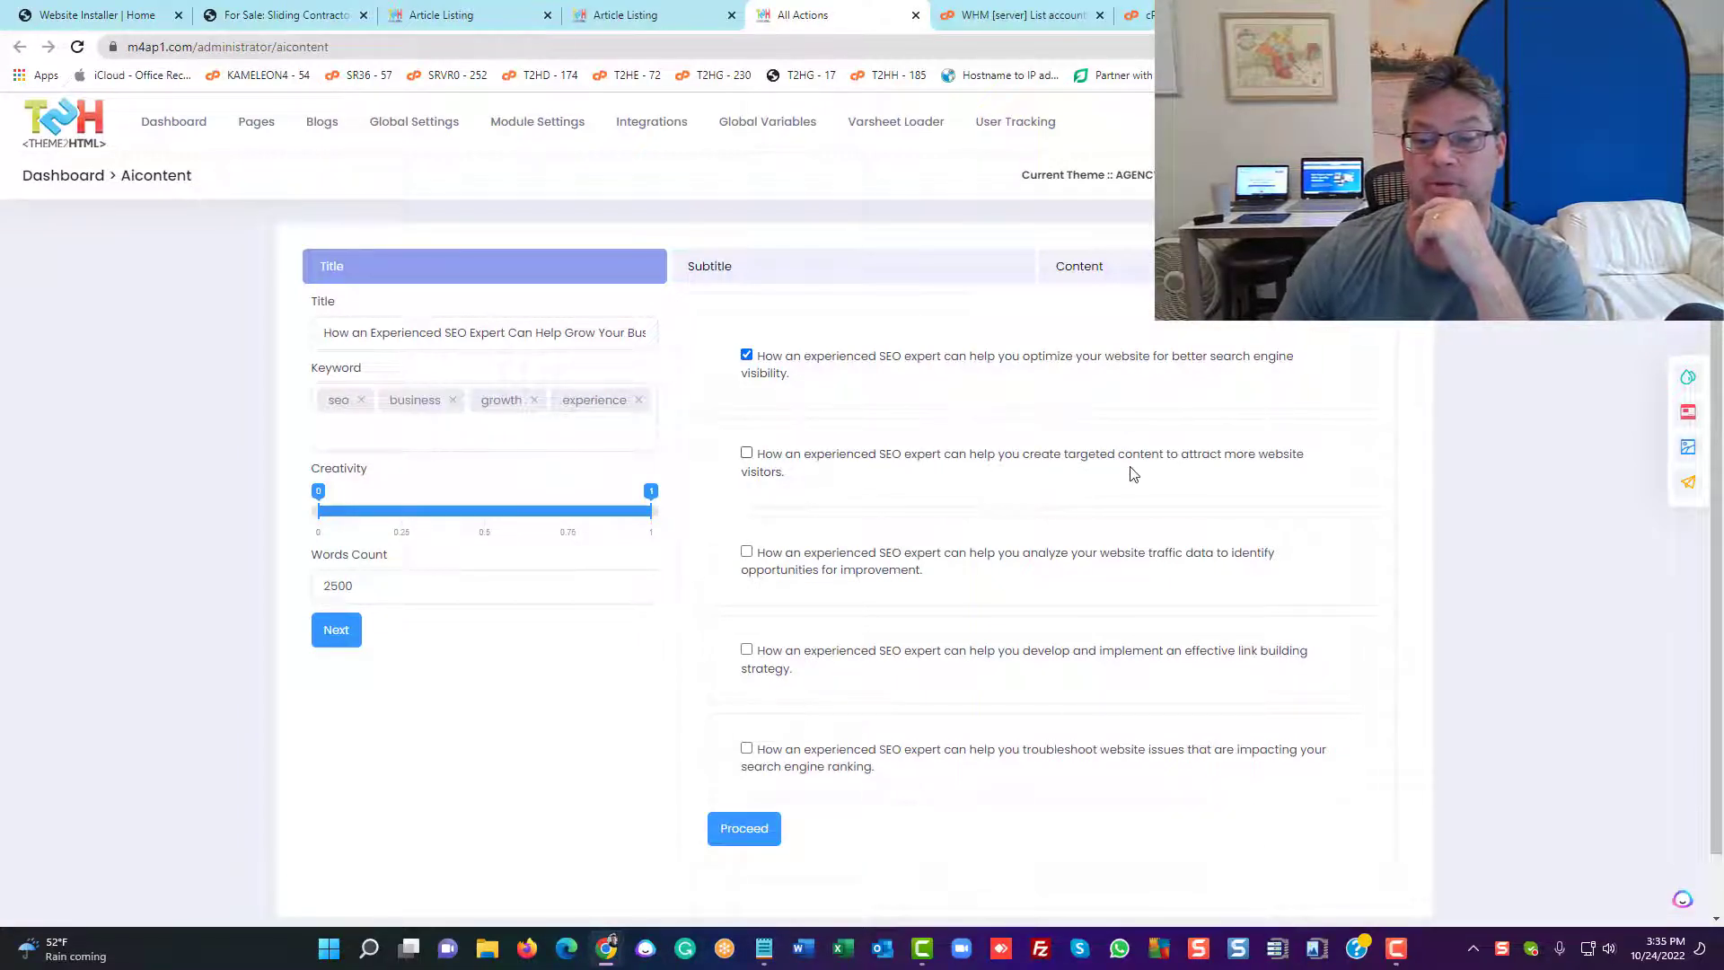
scroll(1269, 462, "down", 1)
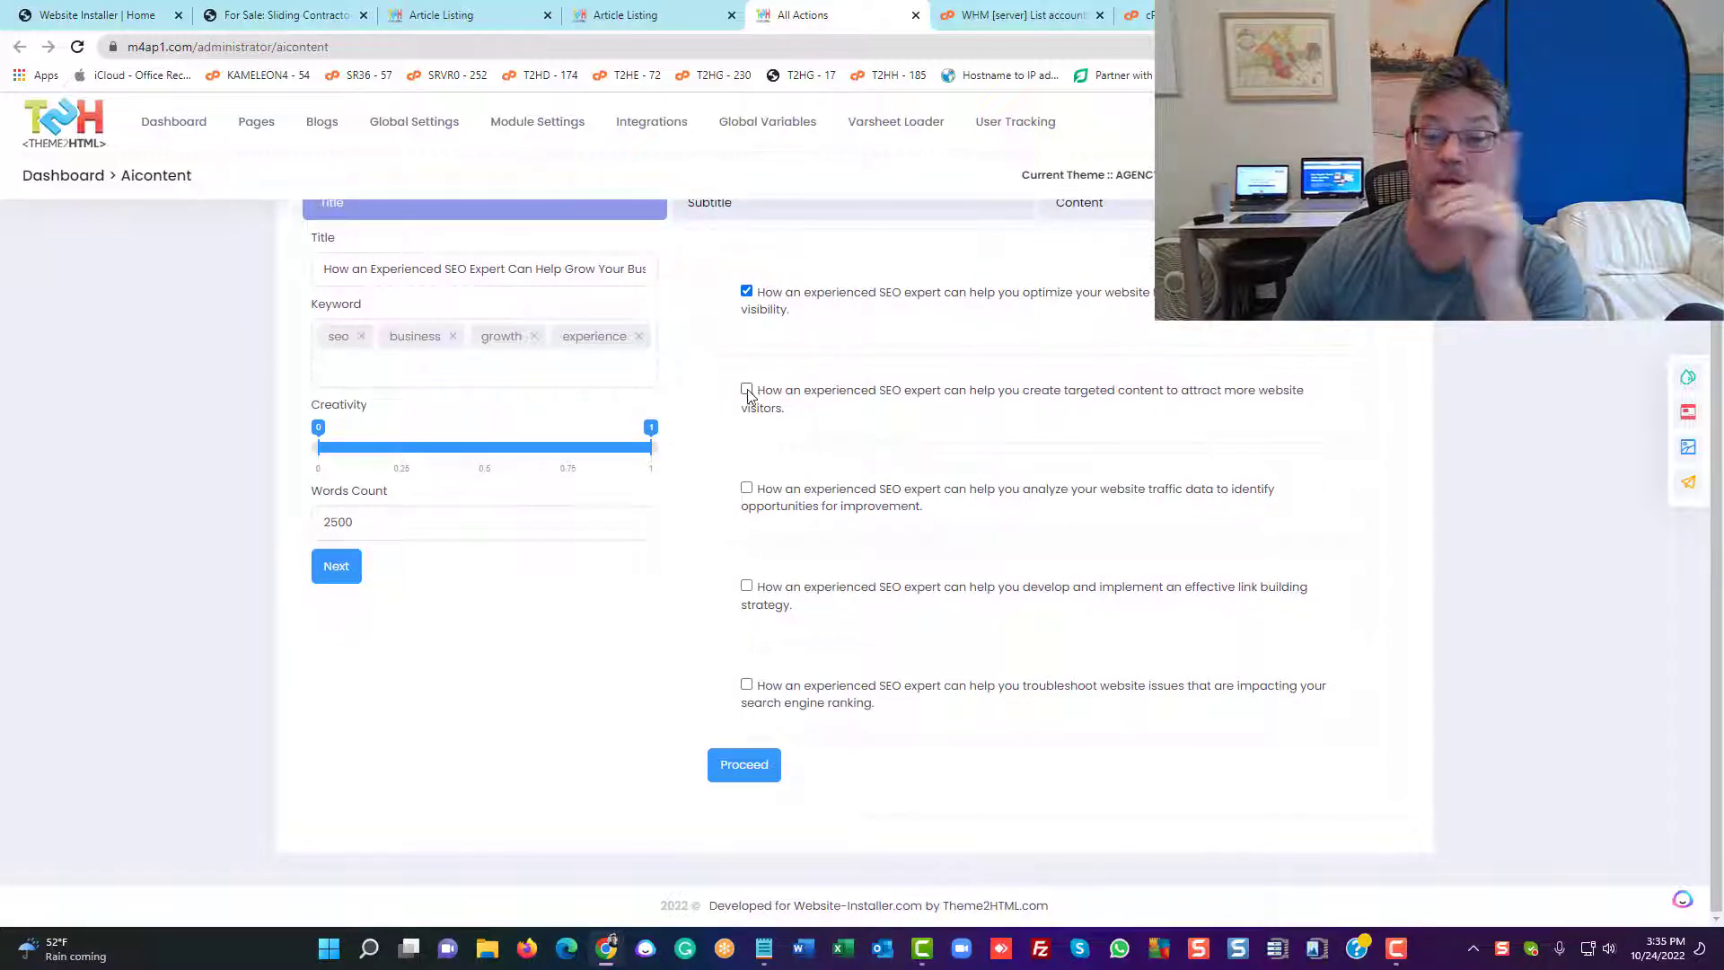
left_click(746, 389)
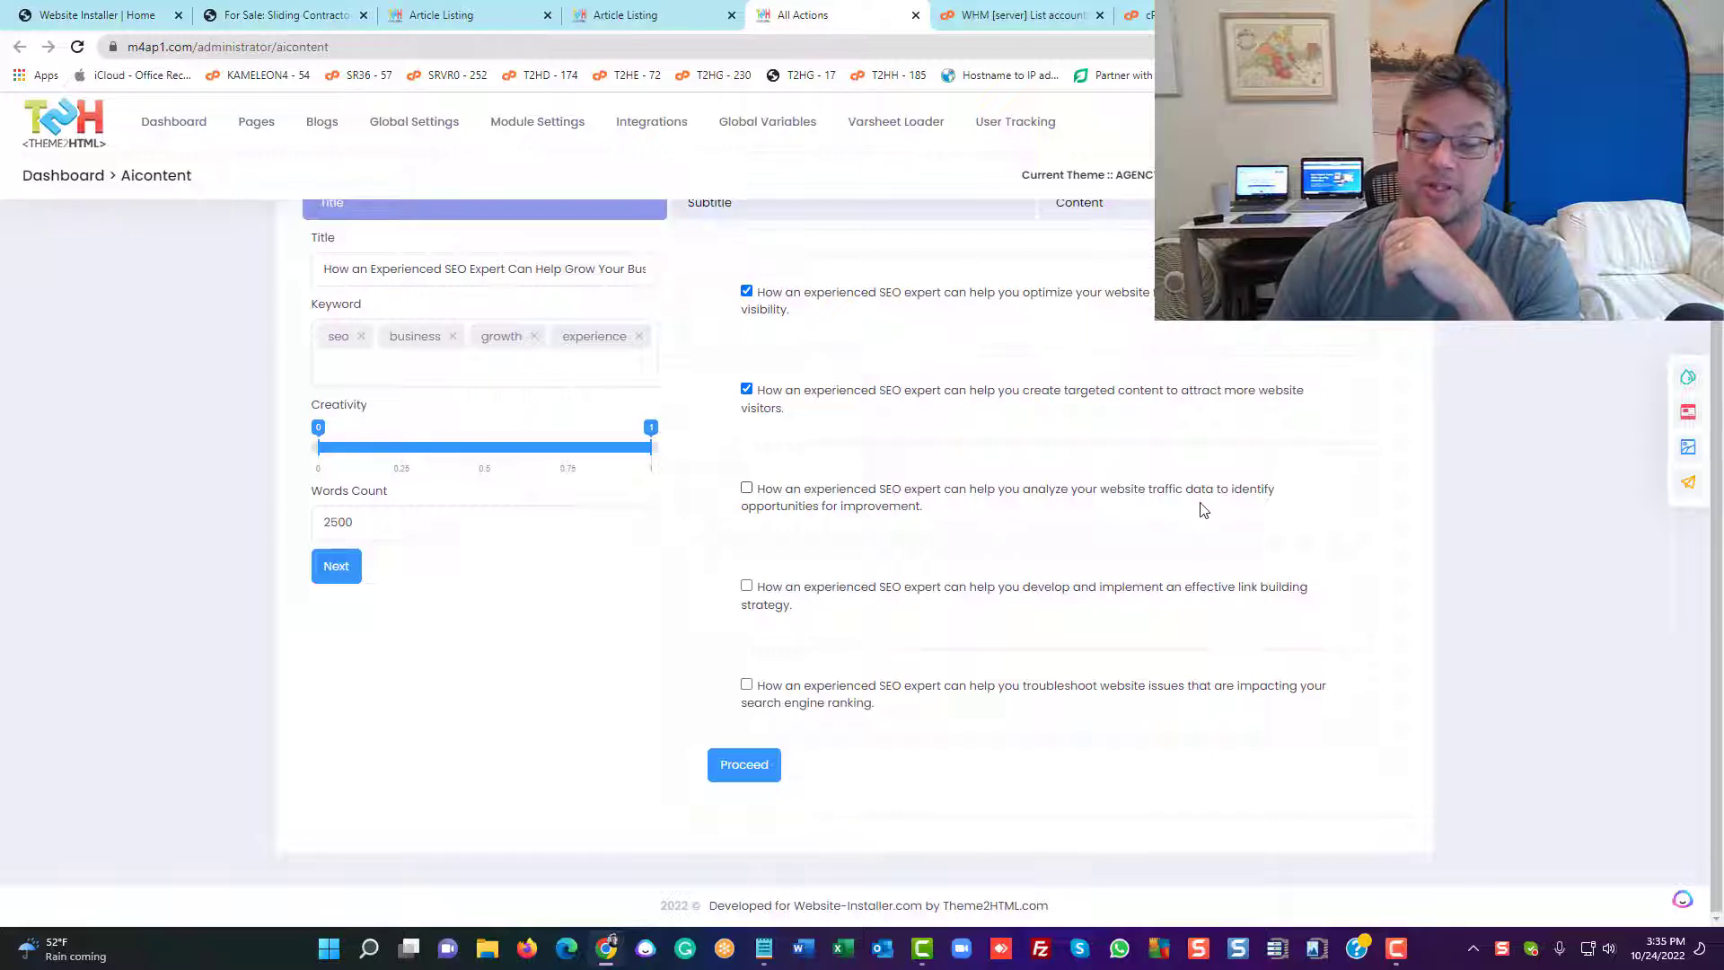
left_click(746, 490)
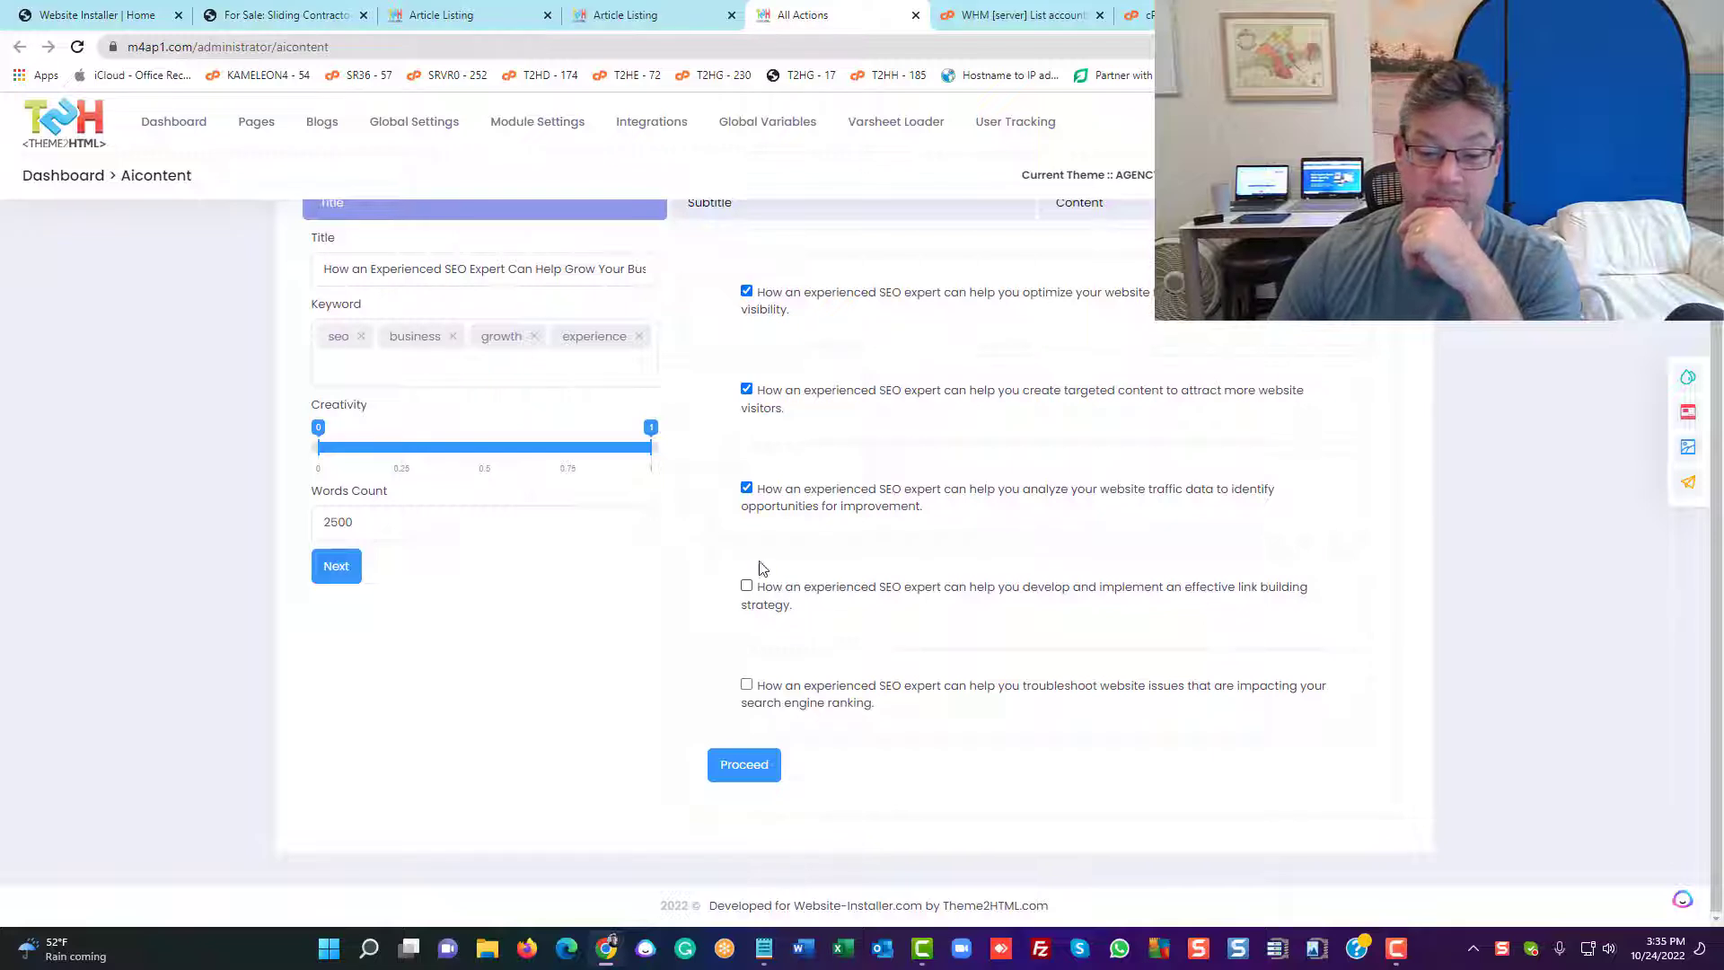
left_click(747, 587)
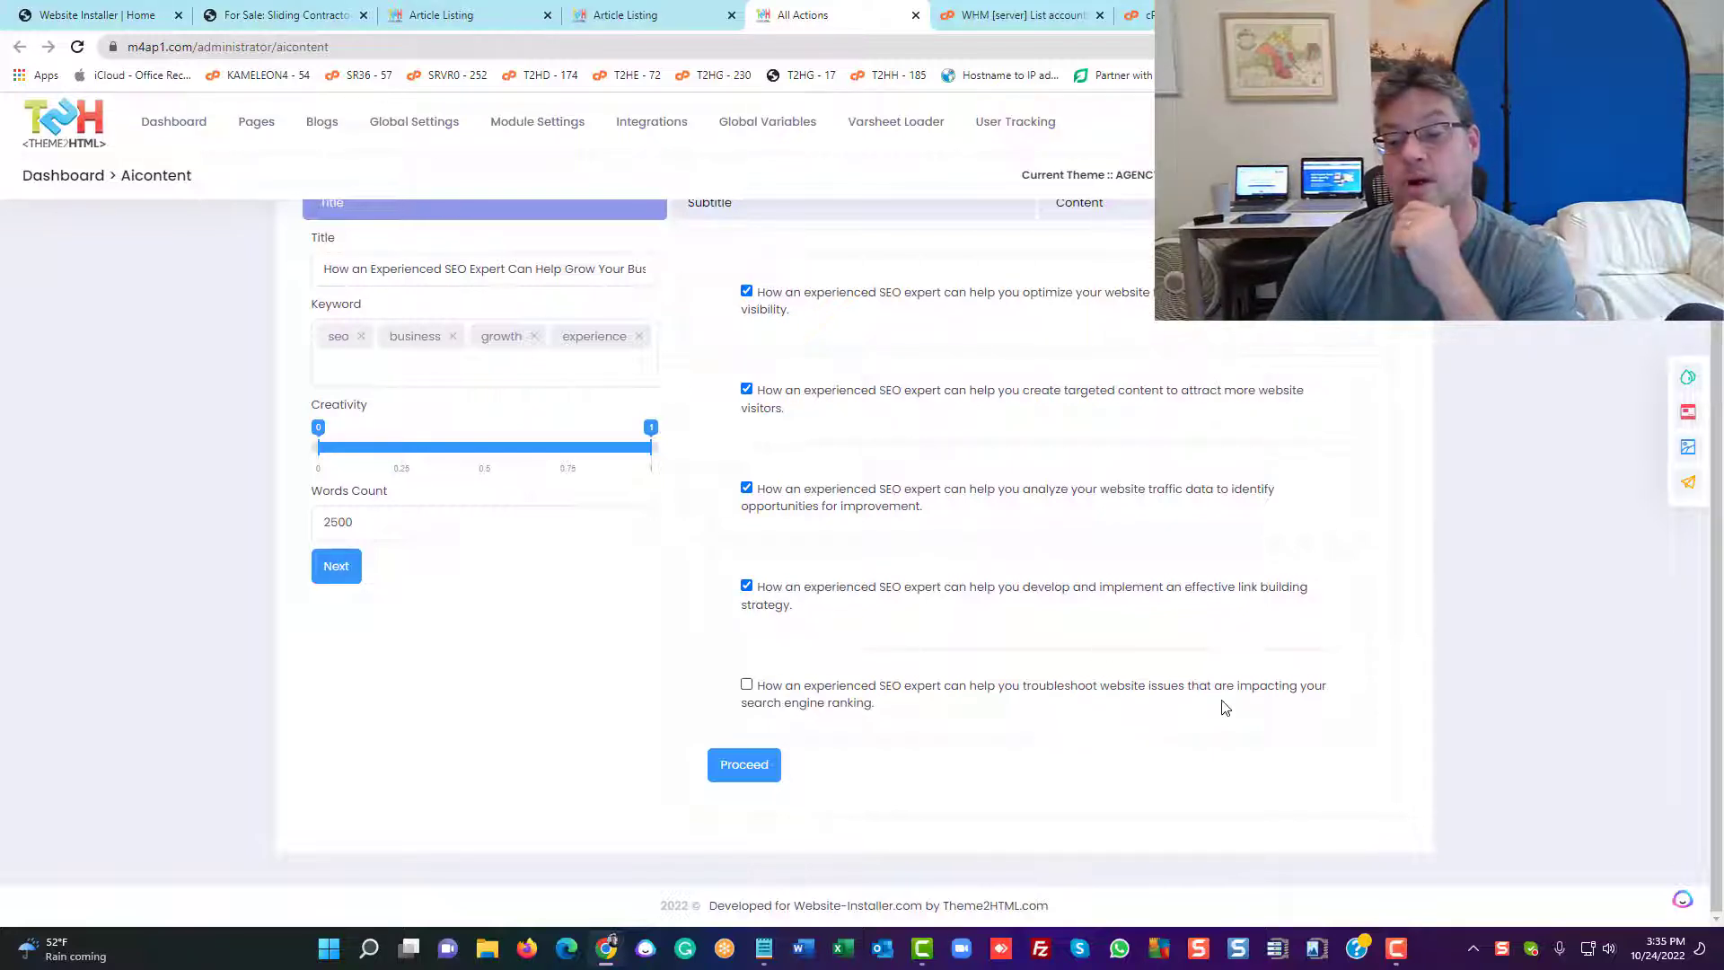
left_click(746, 687)
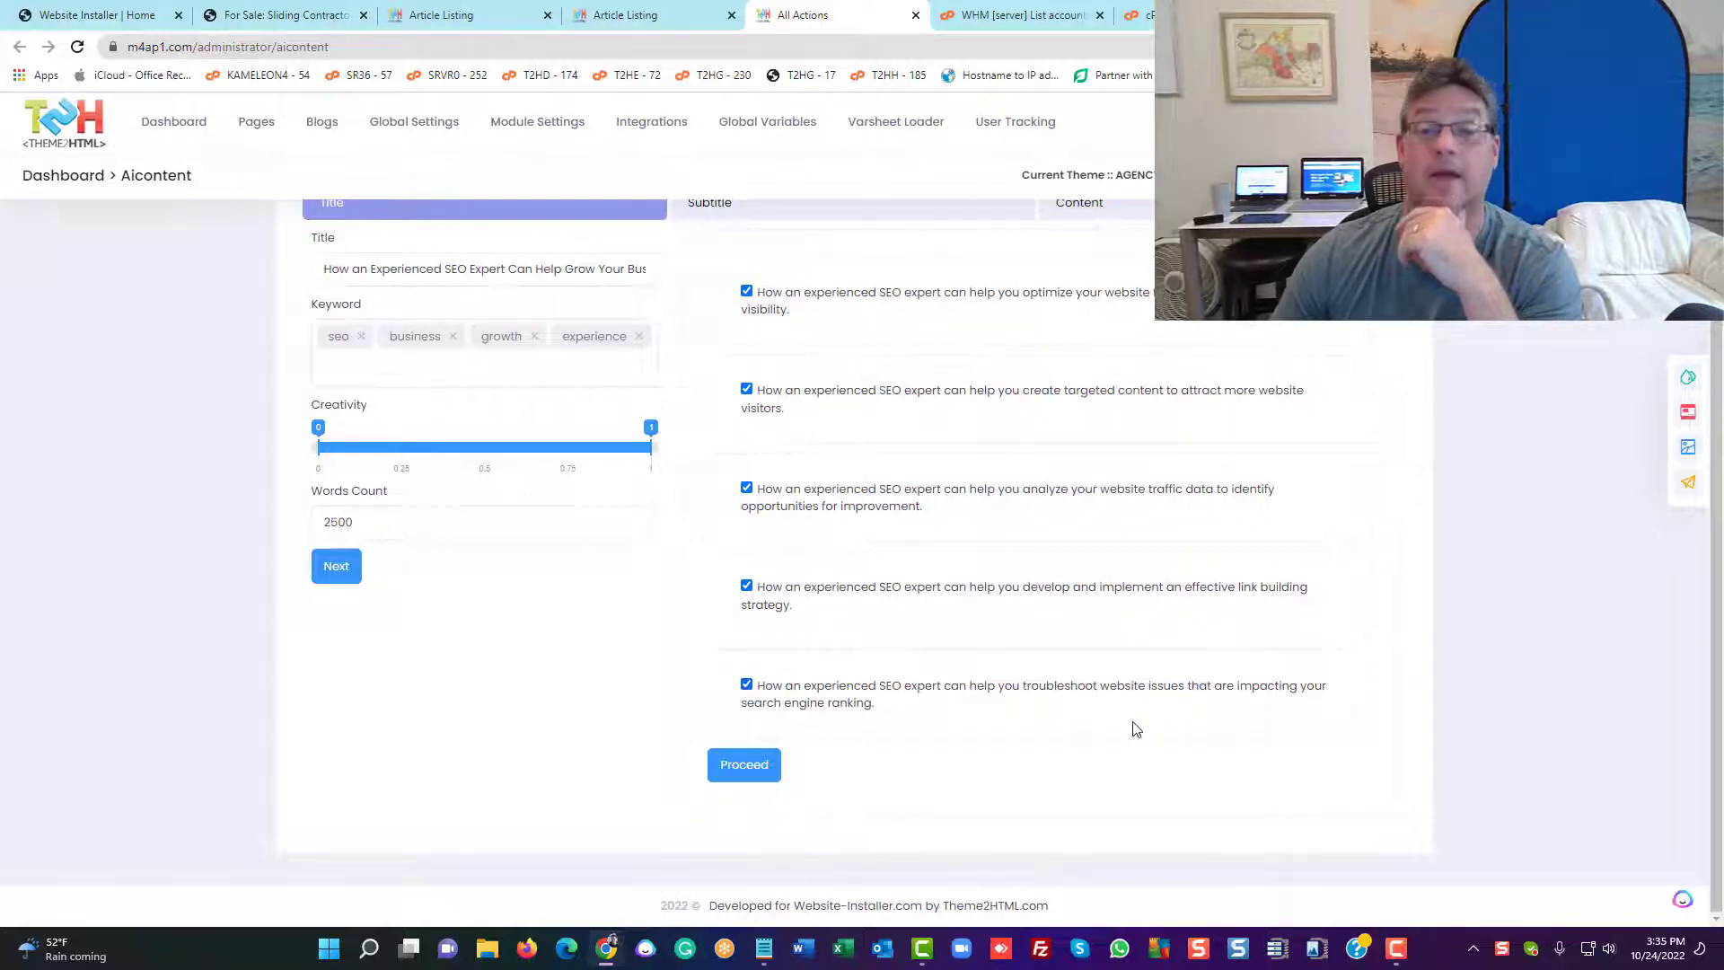
scroll(1077, 718, "up", 1)
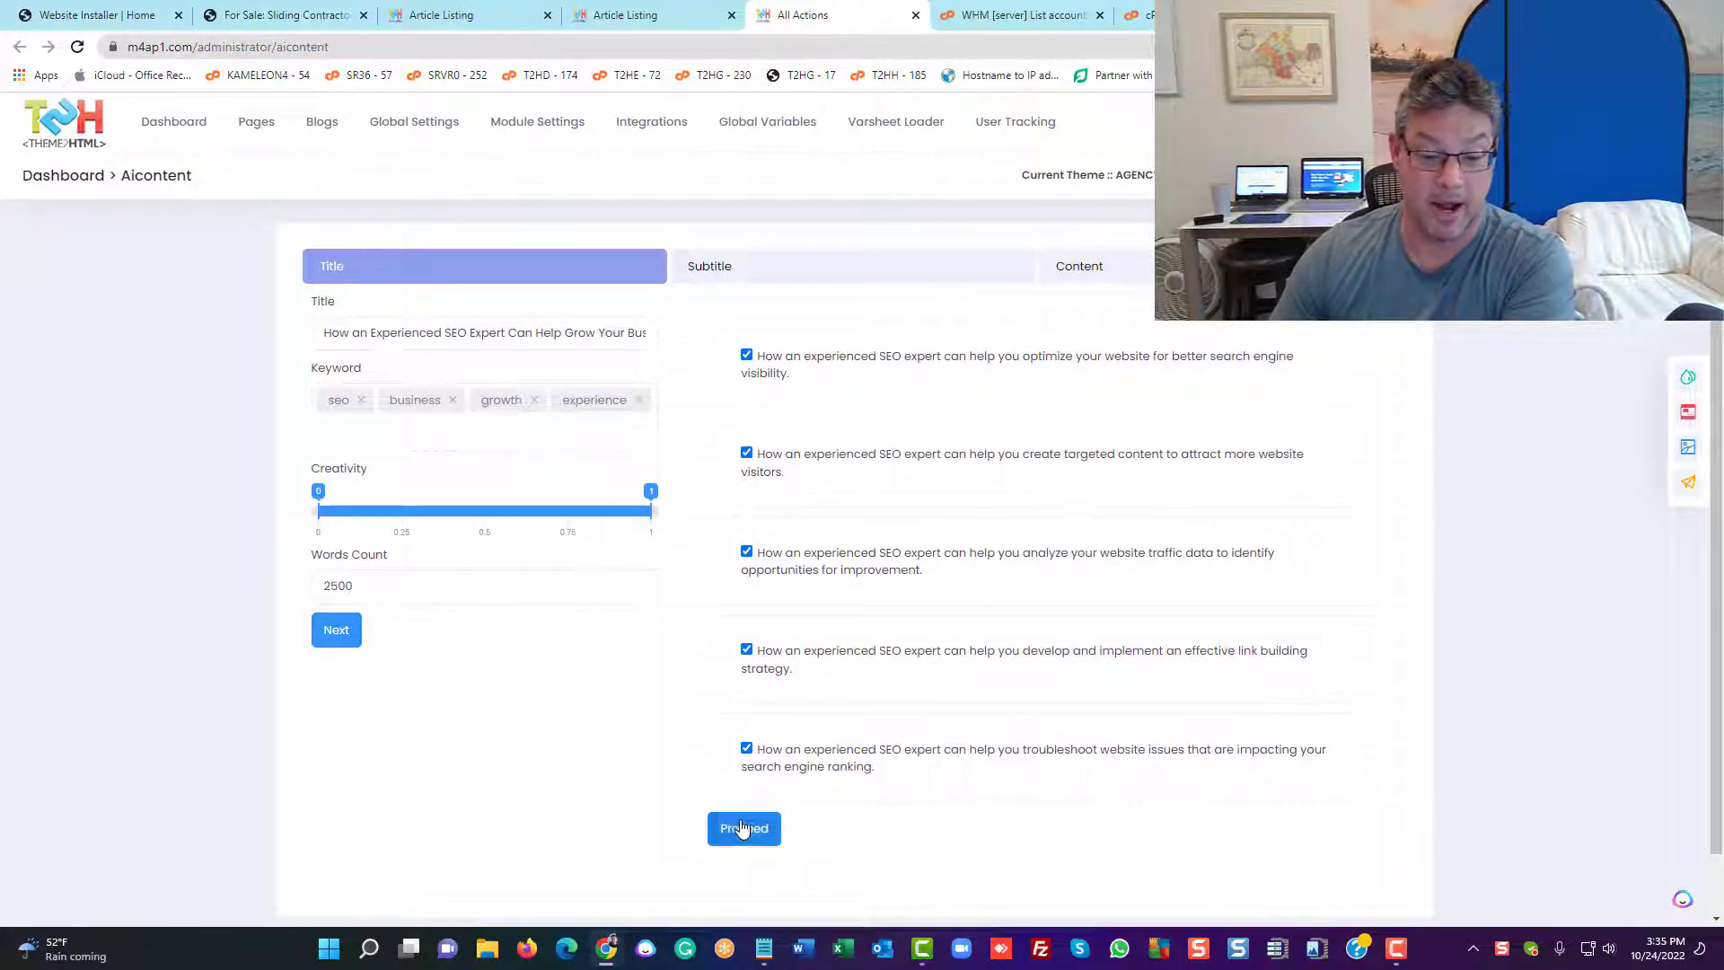
left_click(740, 827)
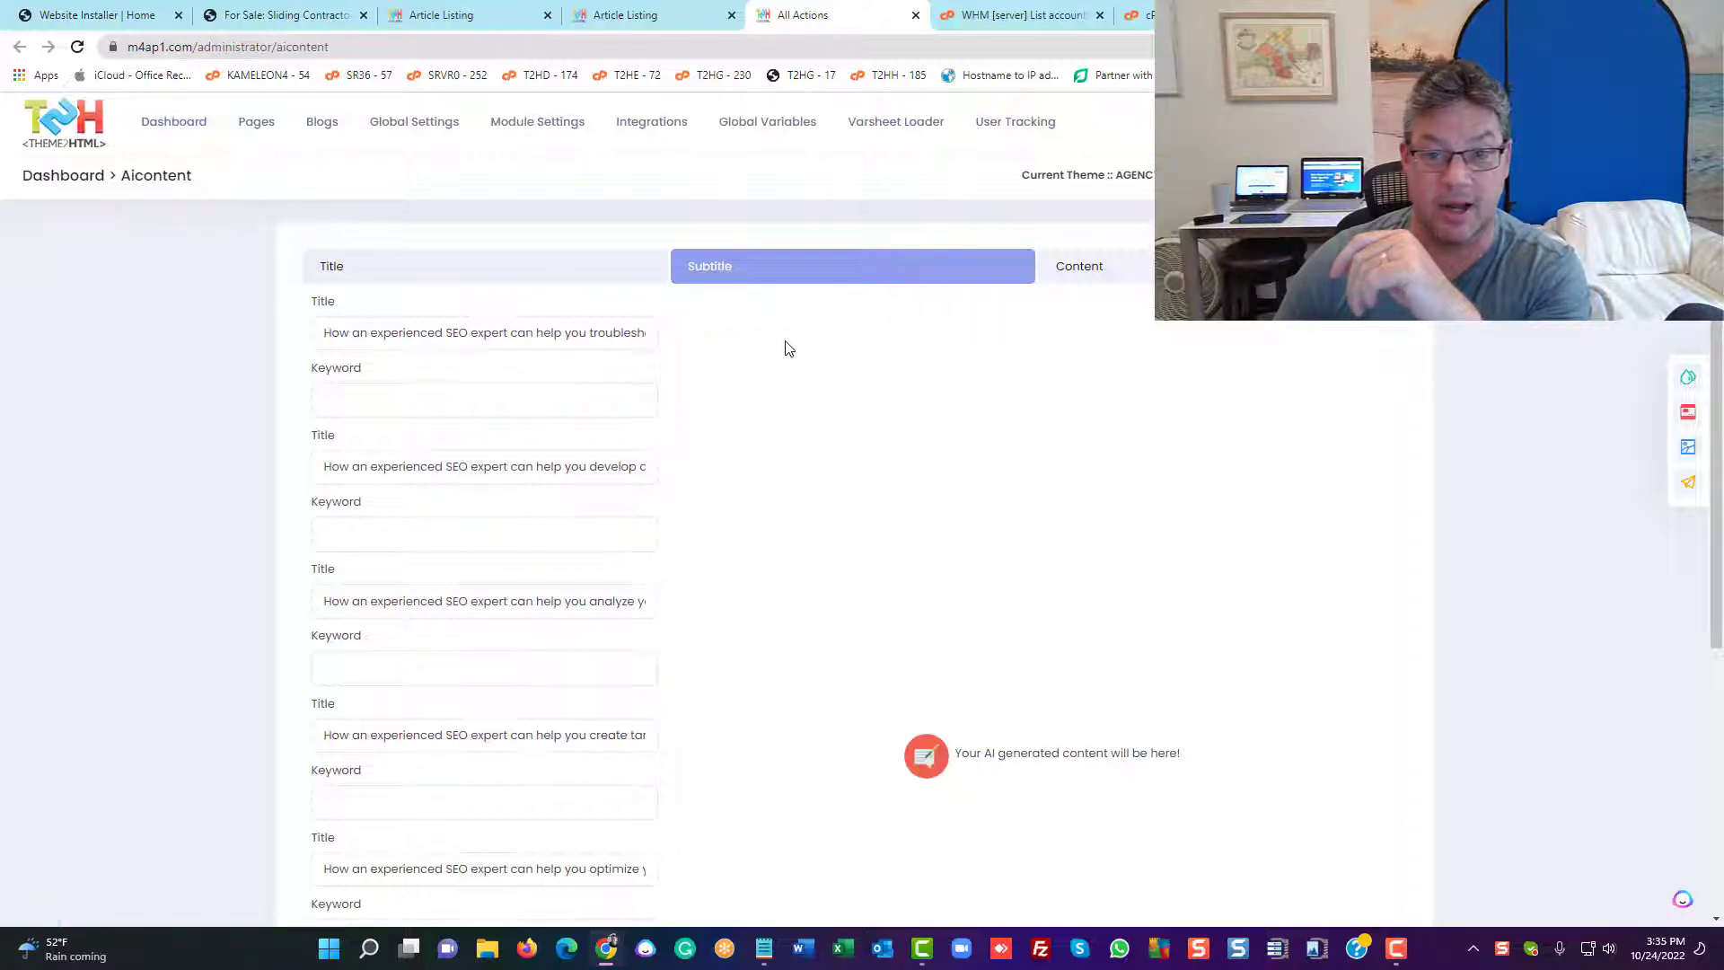
Go to the administrator articles page and start a blank AI article
left_click(292, 50)
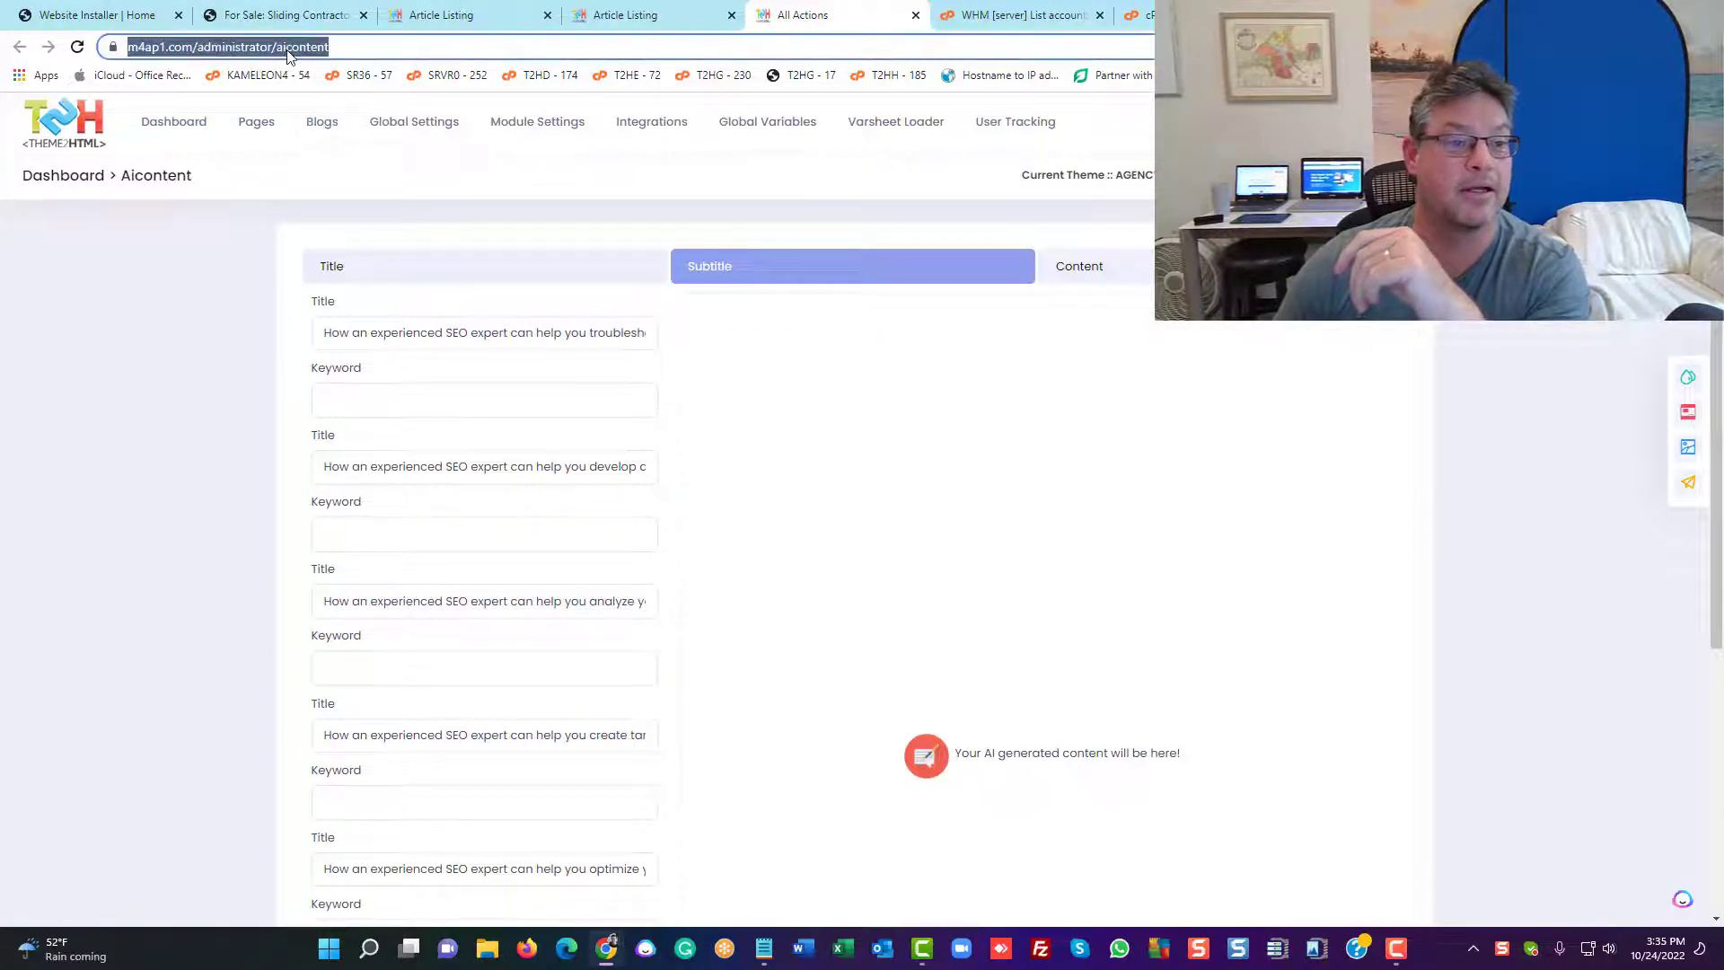
left_click(335, 48)
double_click(335, 49)
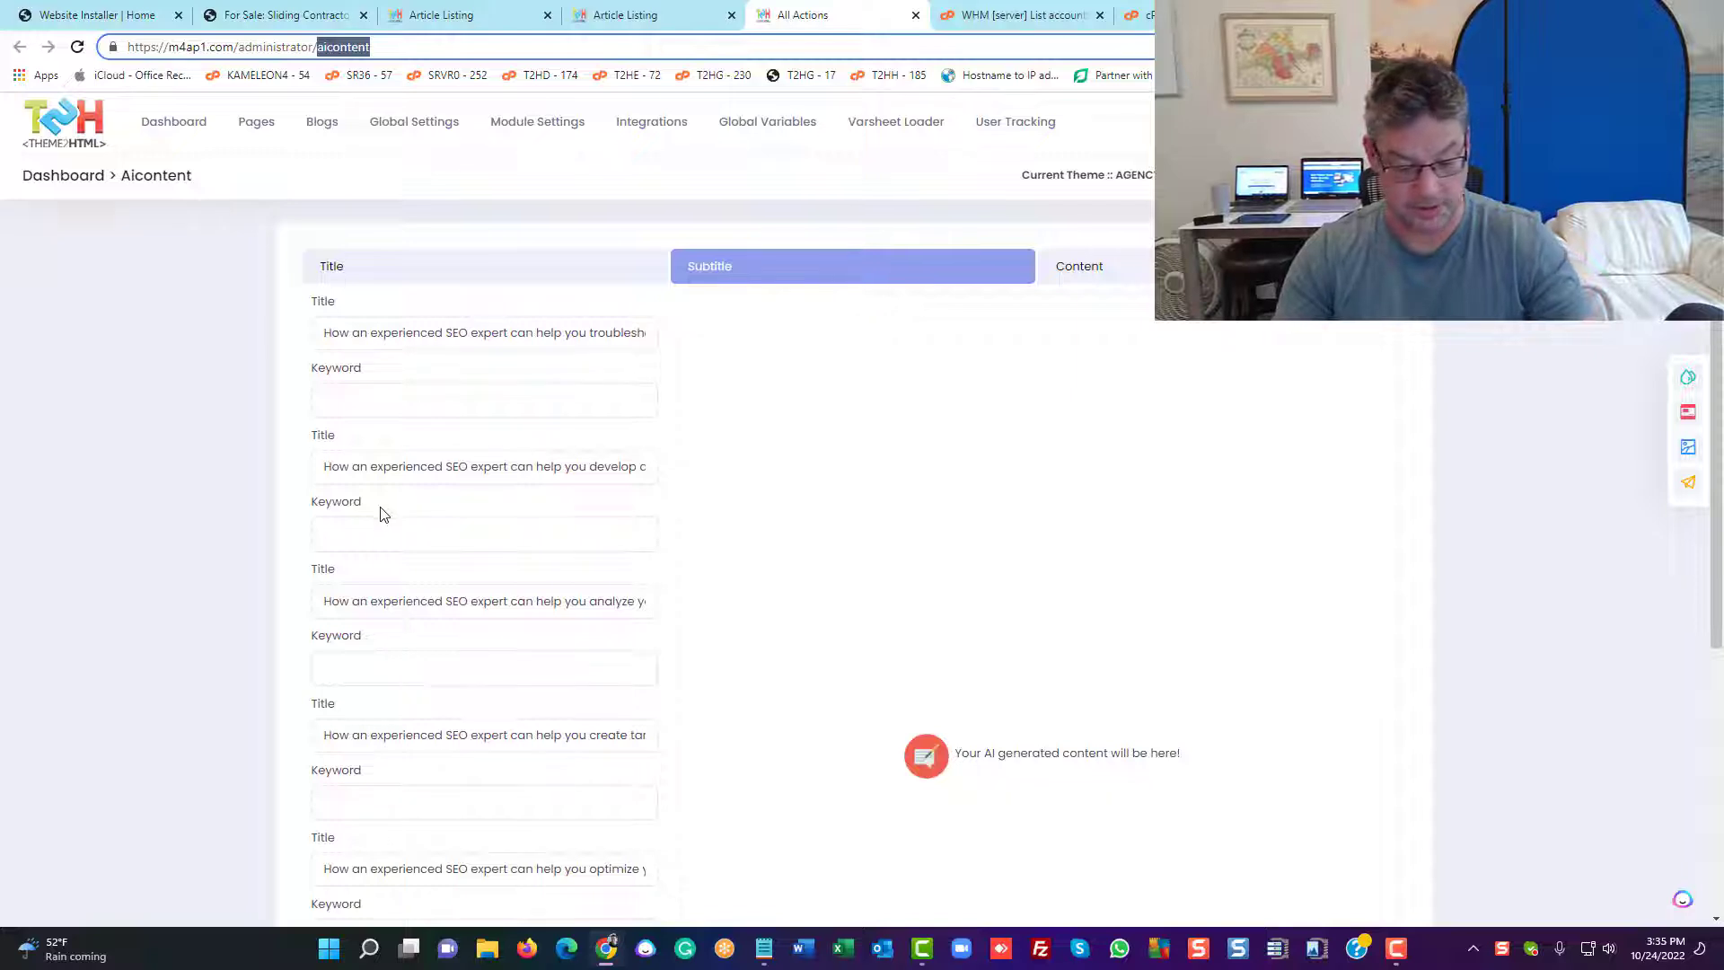
type("arti")
key("Return")
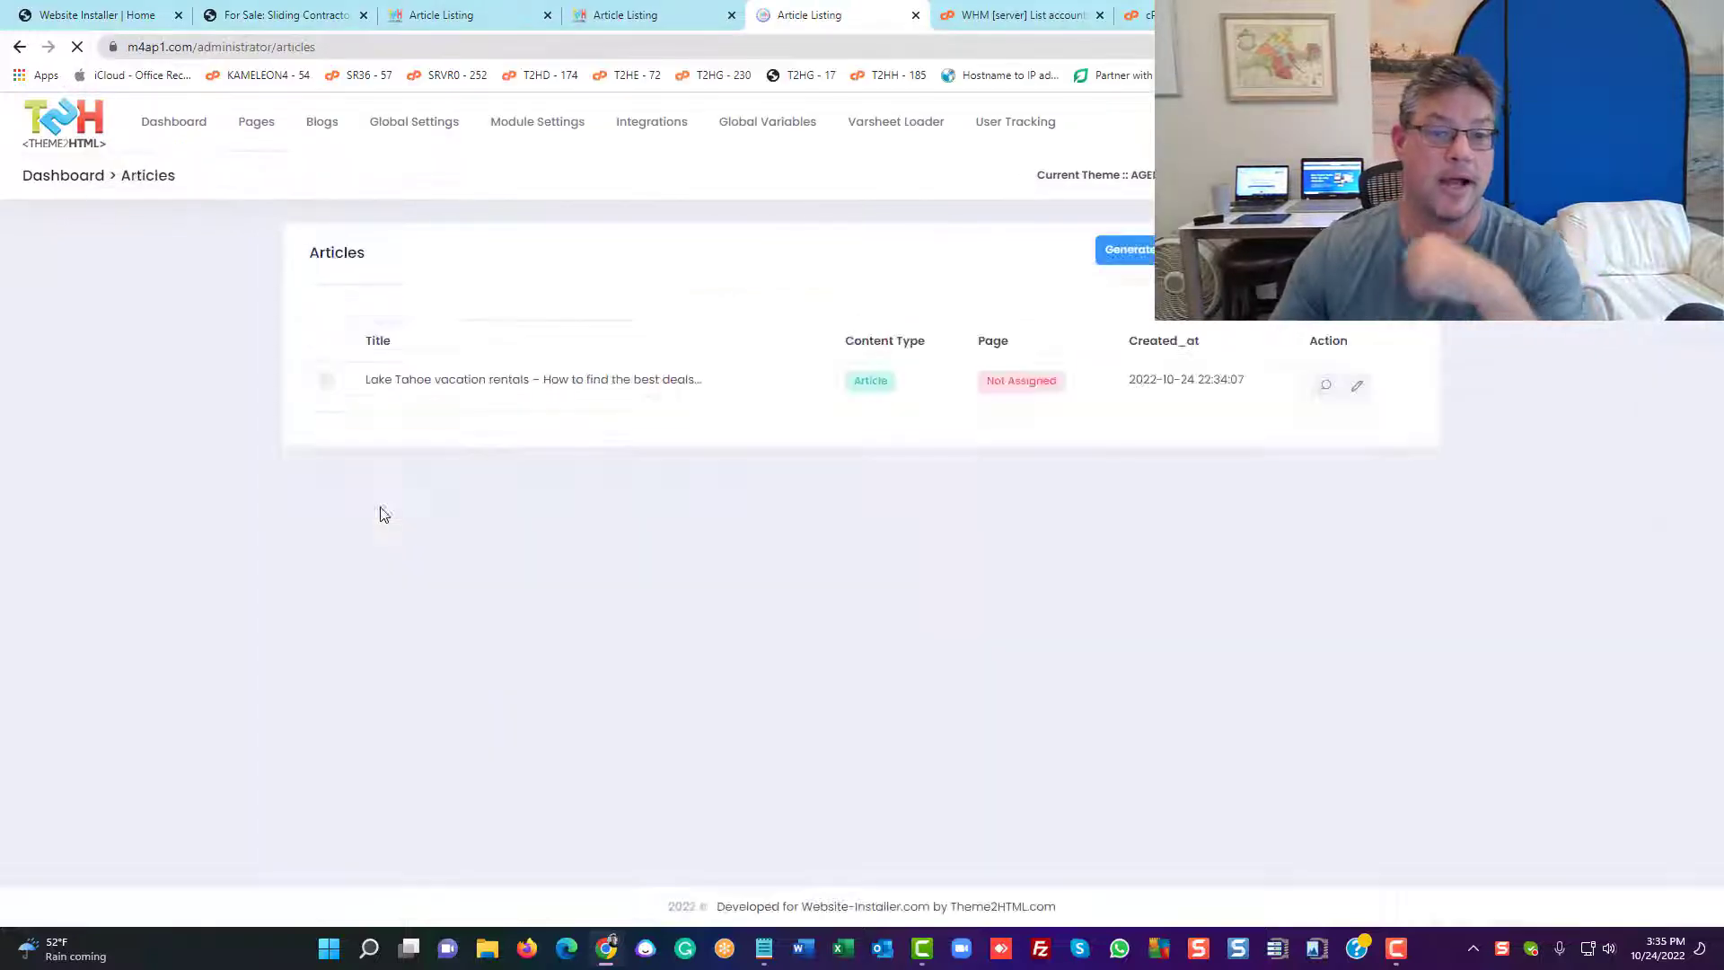
left_click(1124, 250)
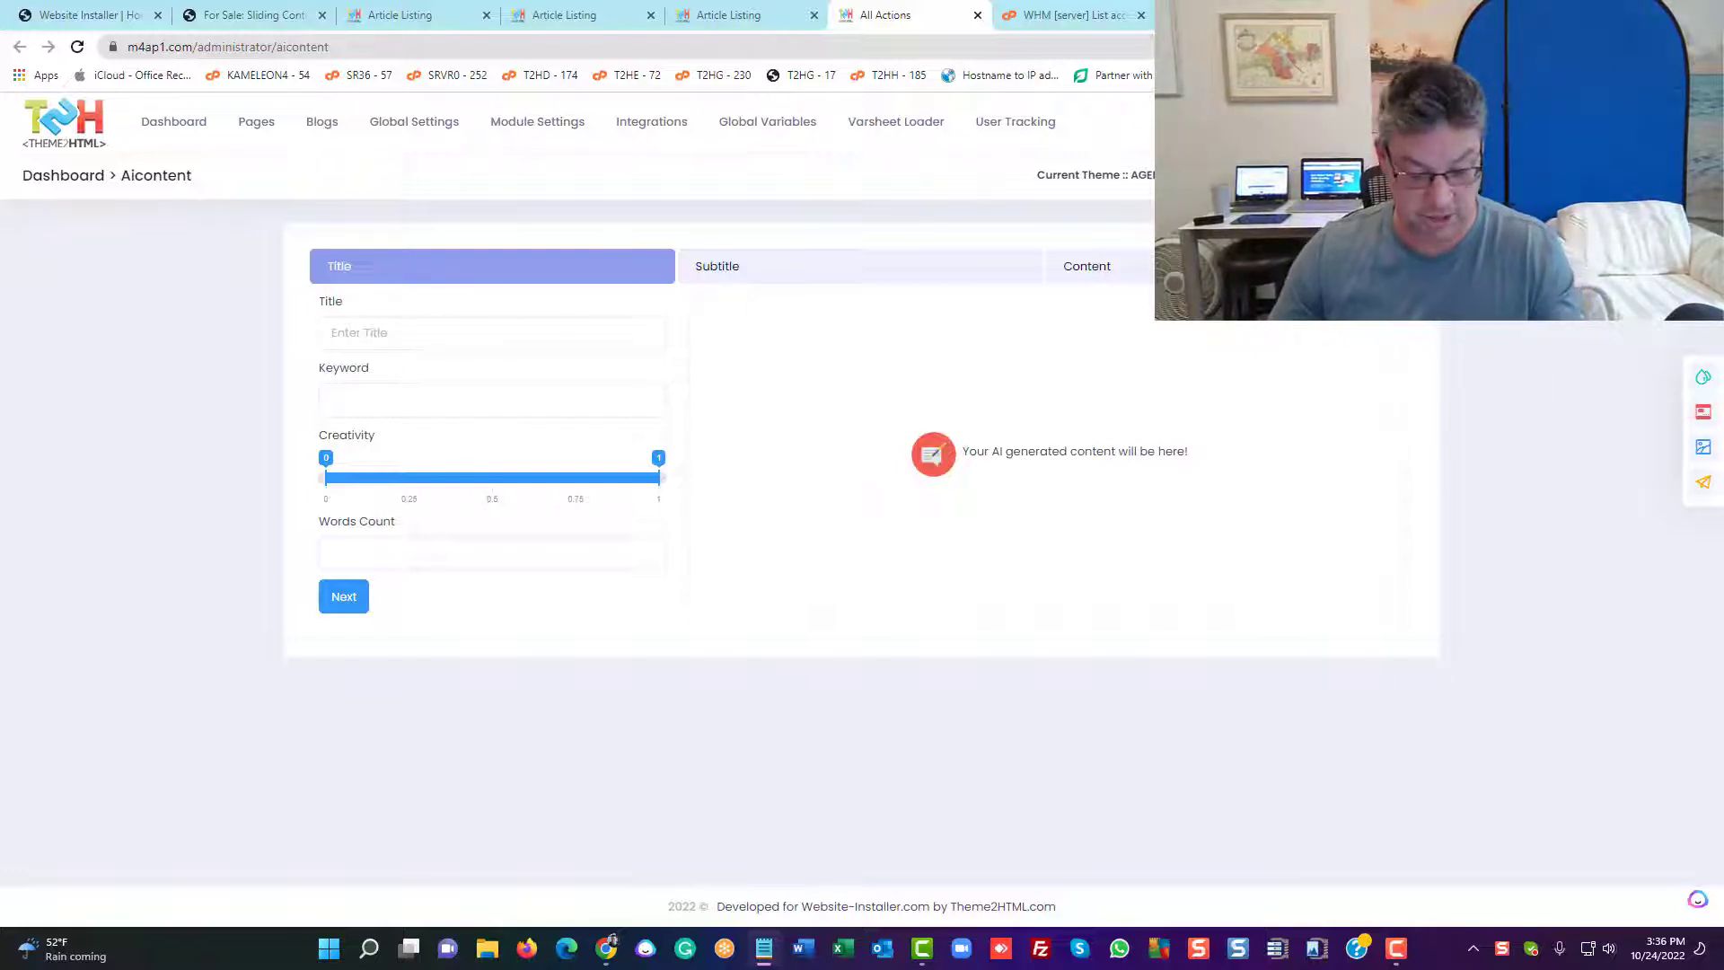
Title the new AI article "Difference between PHP and Laravel?" and add the keywords frame and coding
left_click(409, 337)
type("Difference between PHP and Laravel?")
left_click(442, 402)
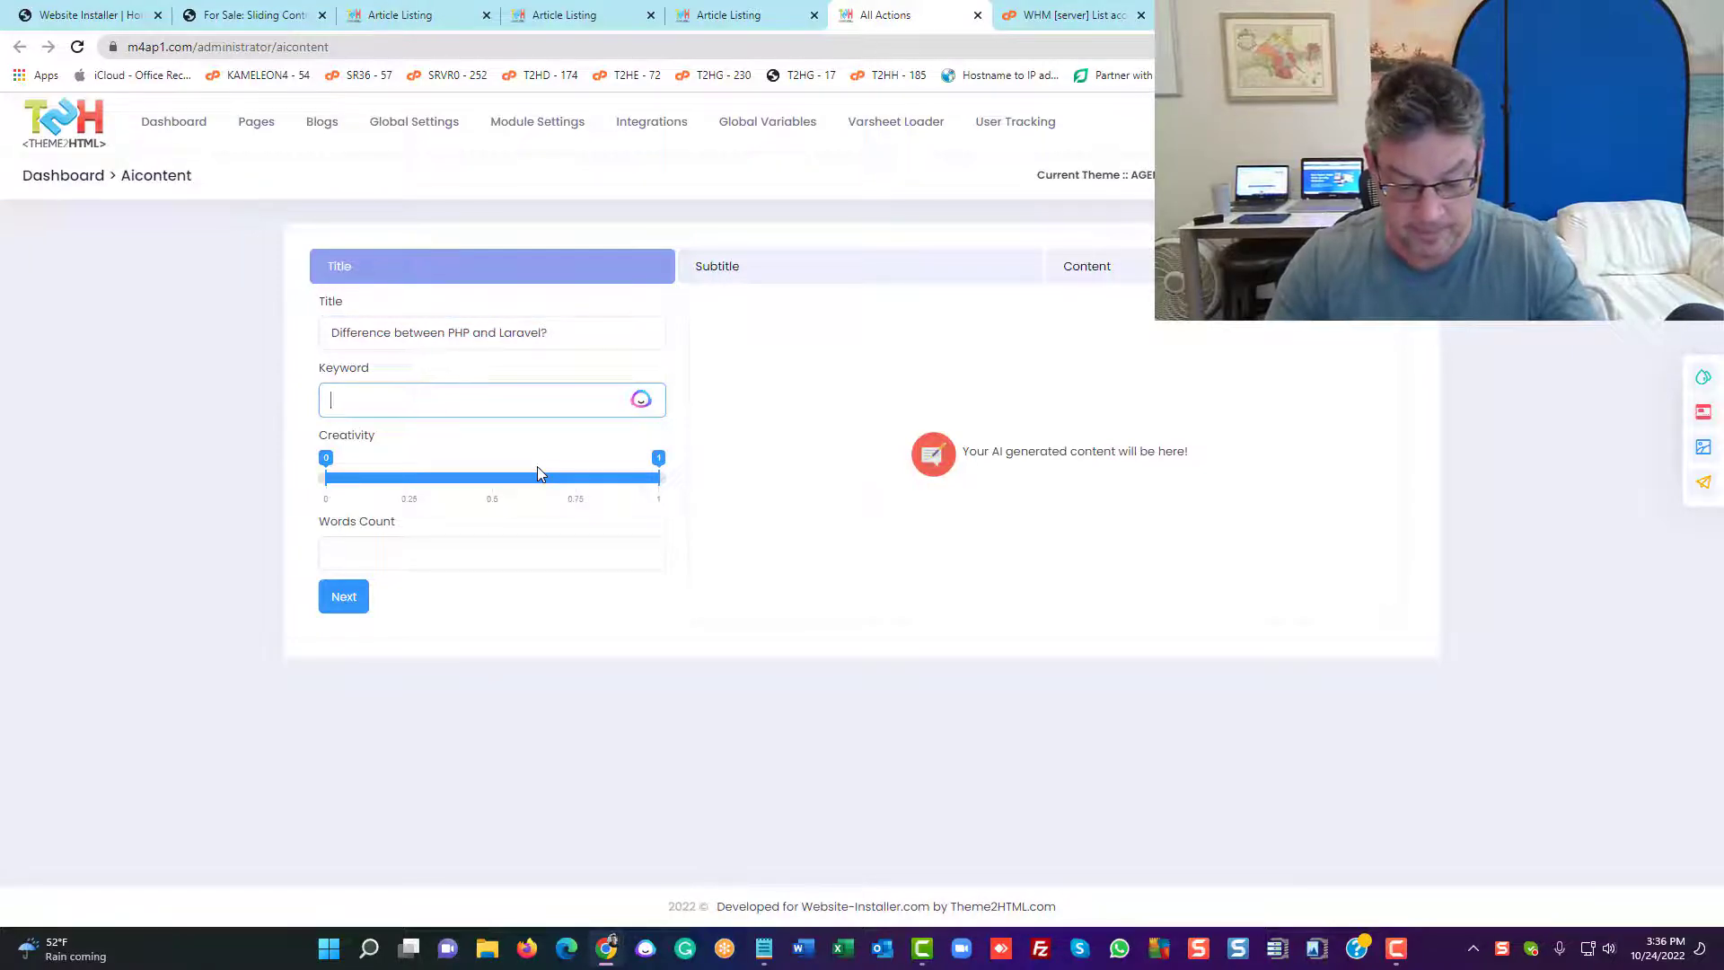
type("web")
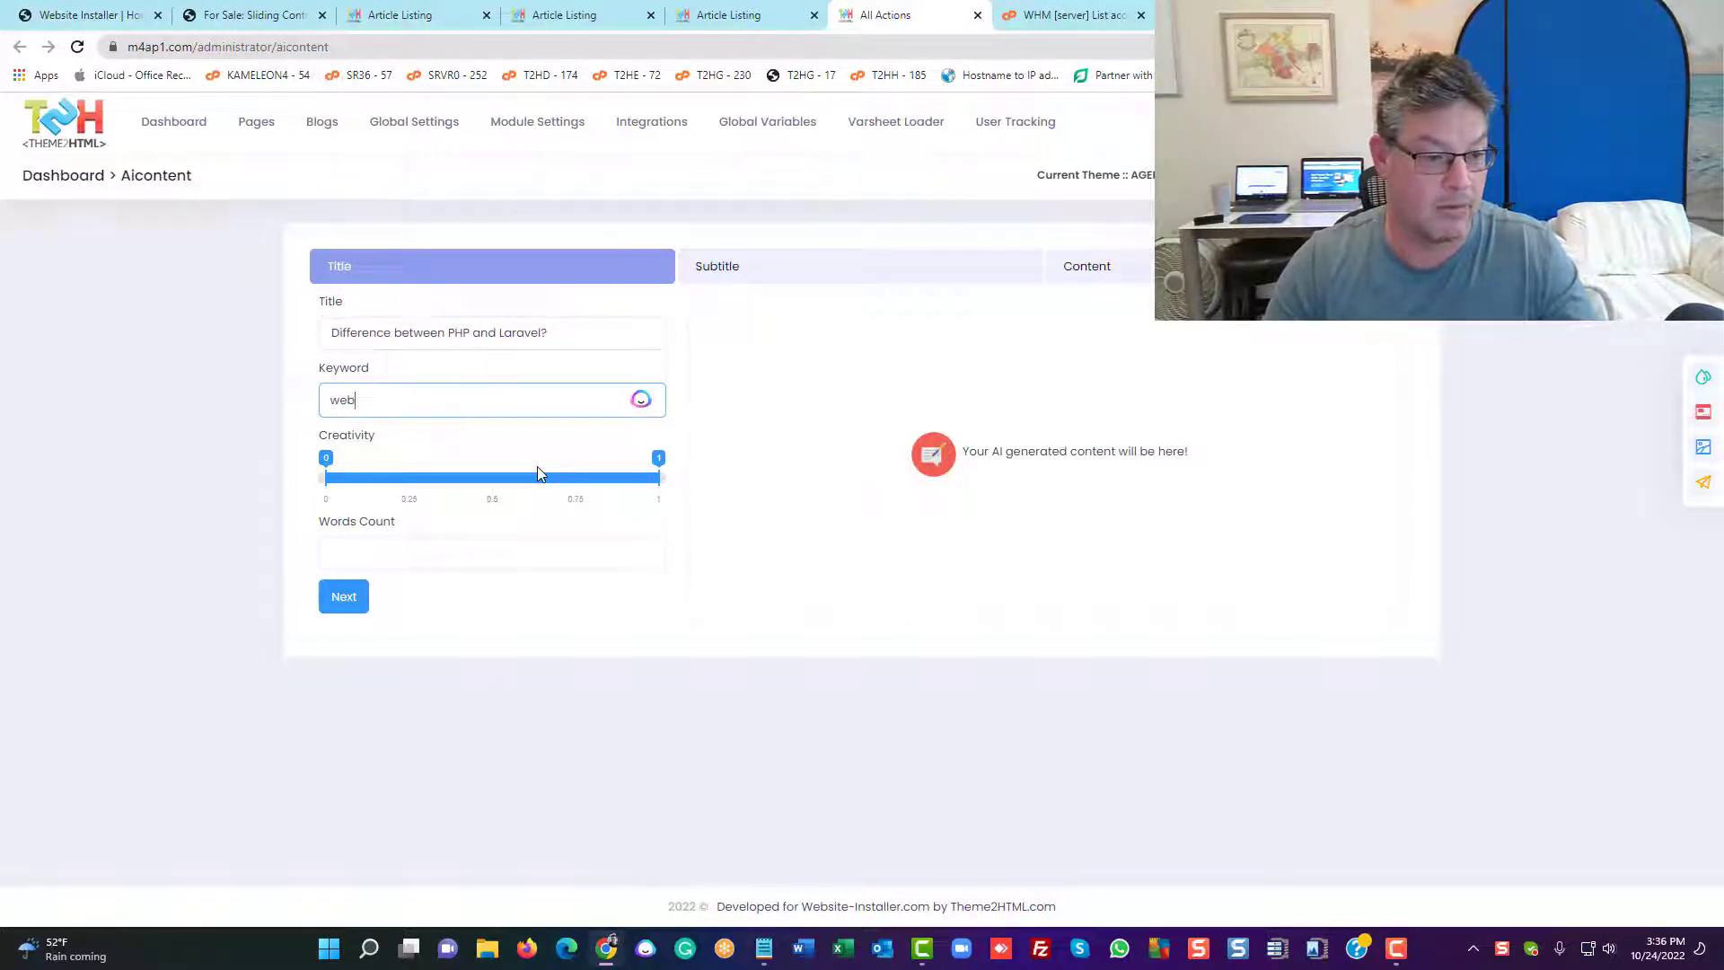
key("BackSpace")
key("BackSpace")
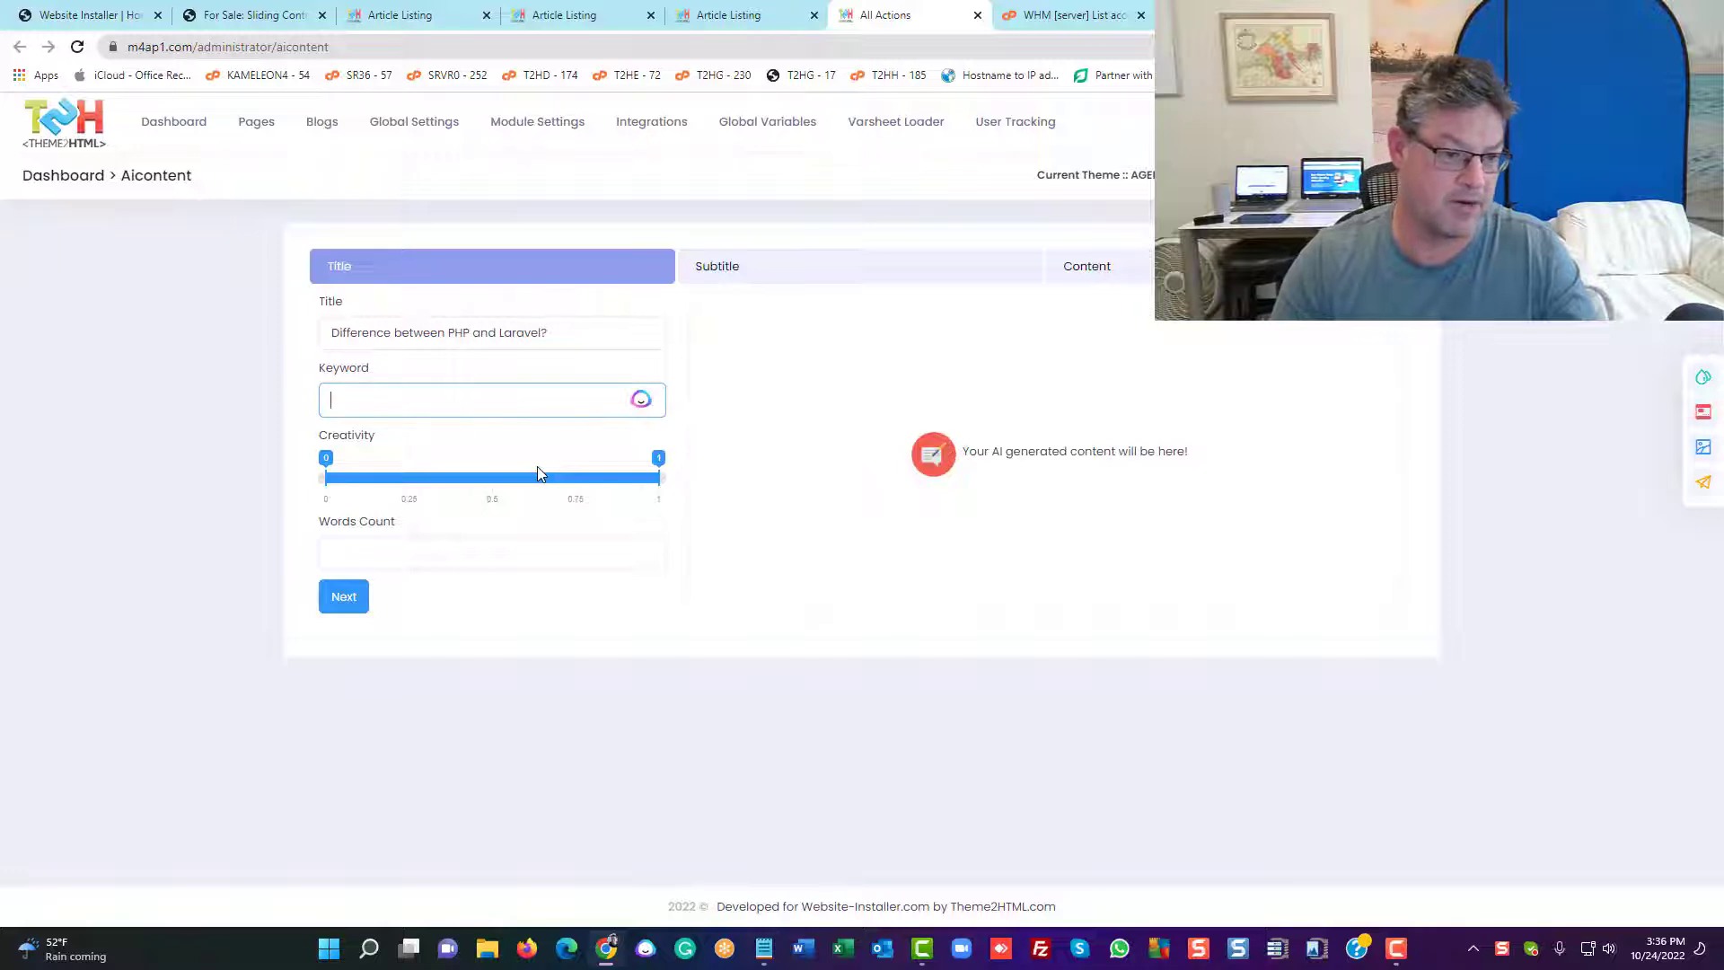
type("frame")
key("Return")
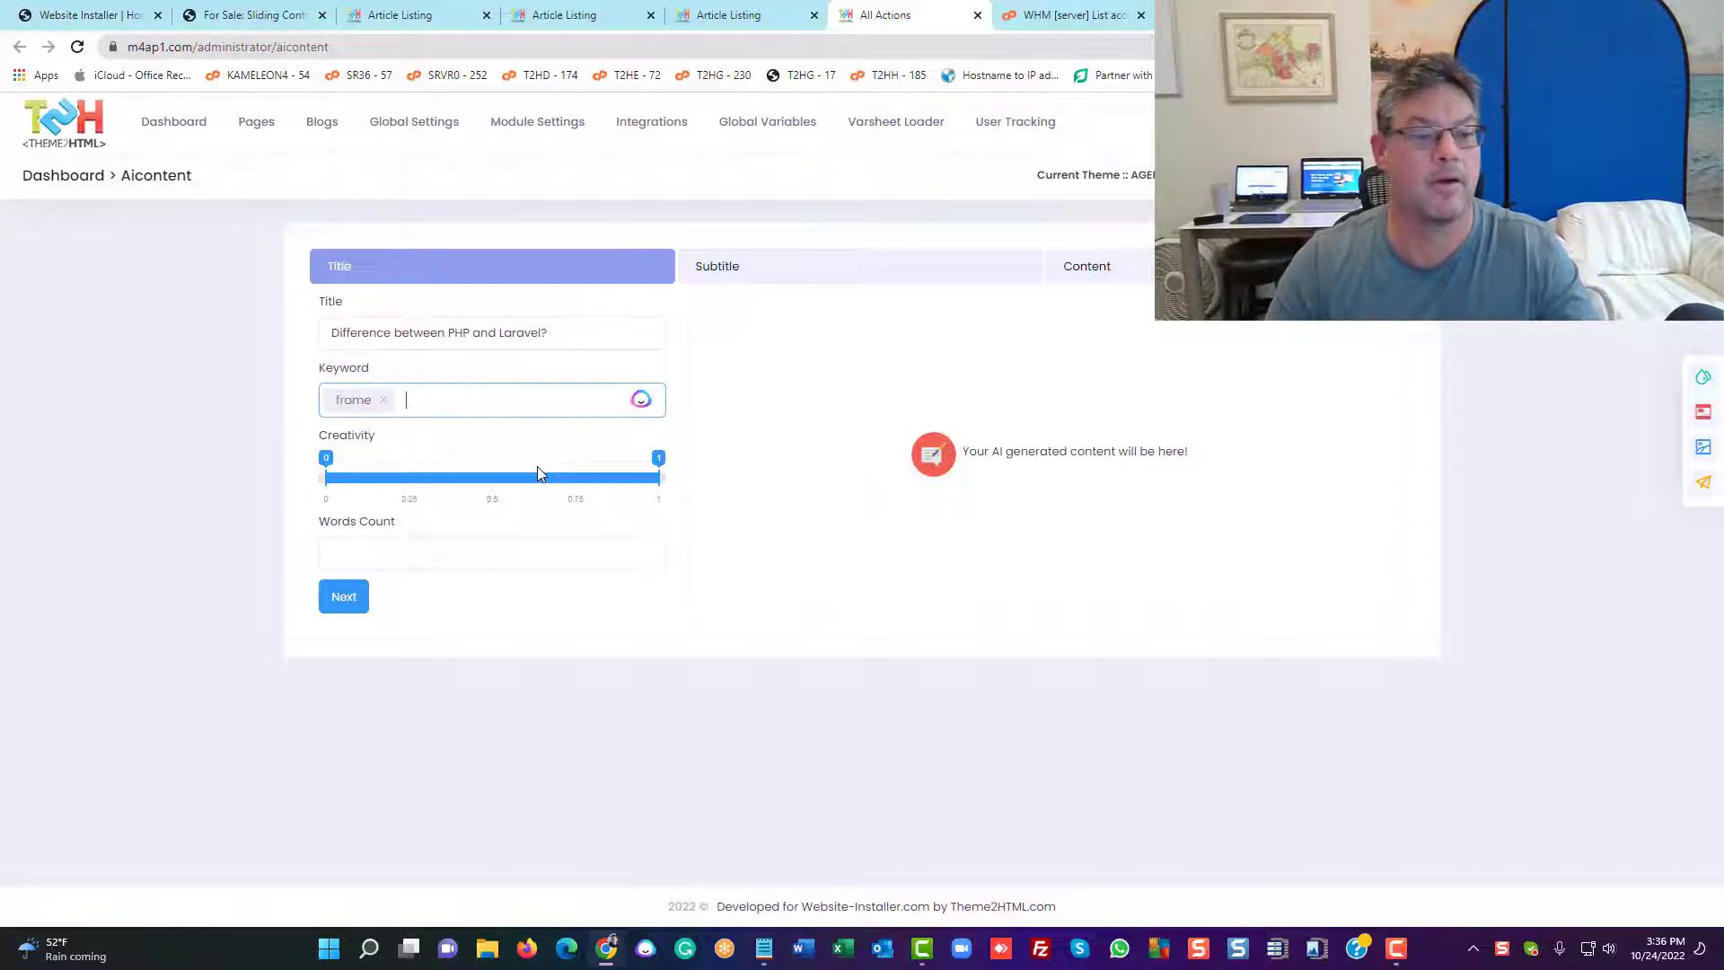
type("coding")
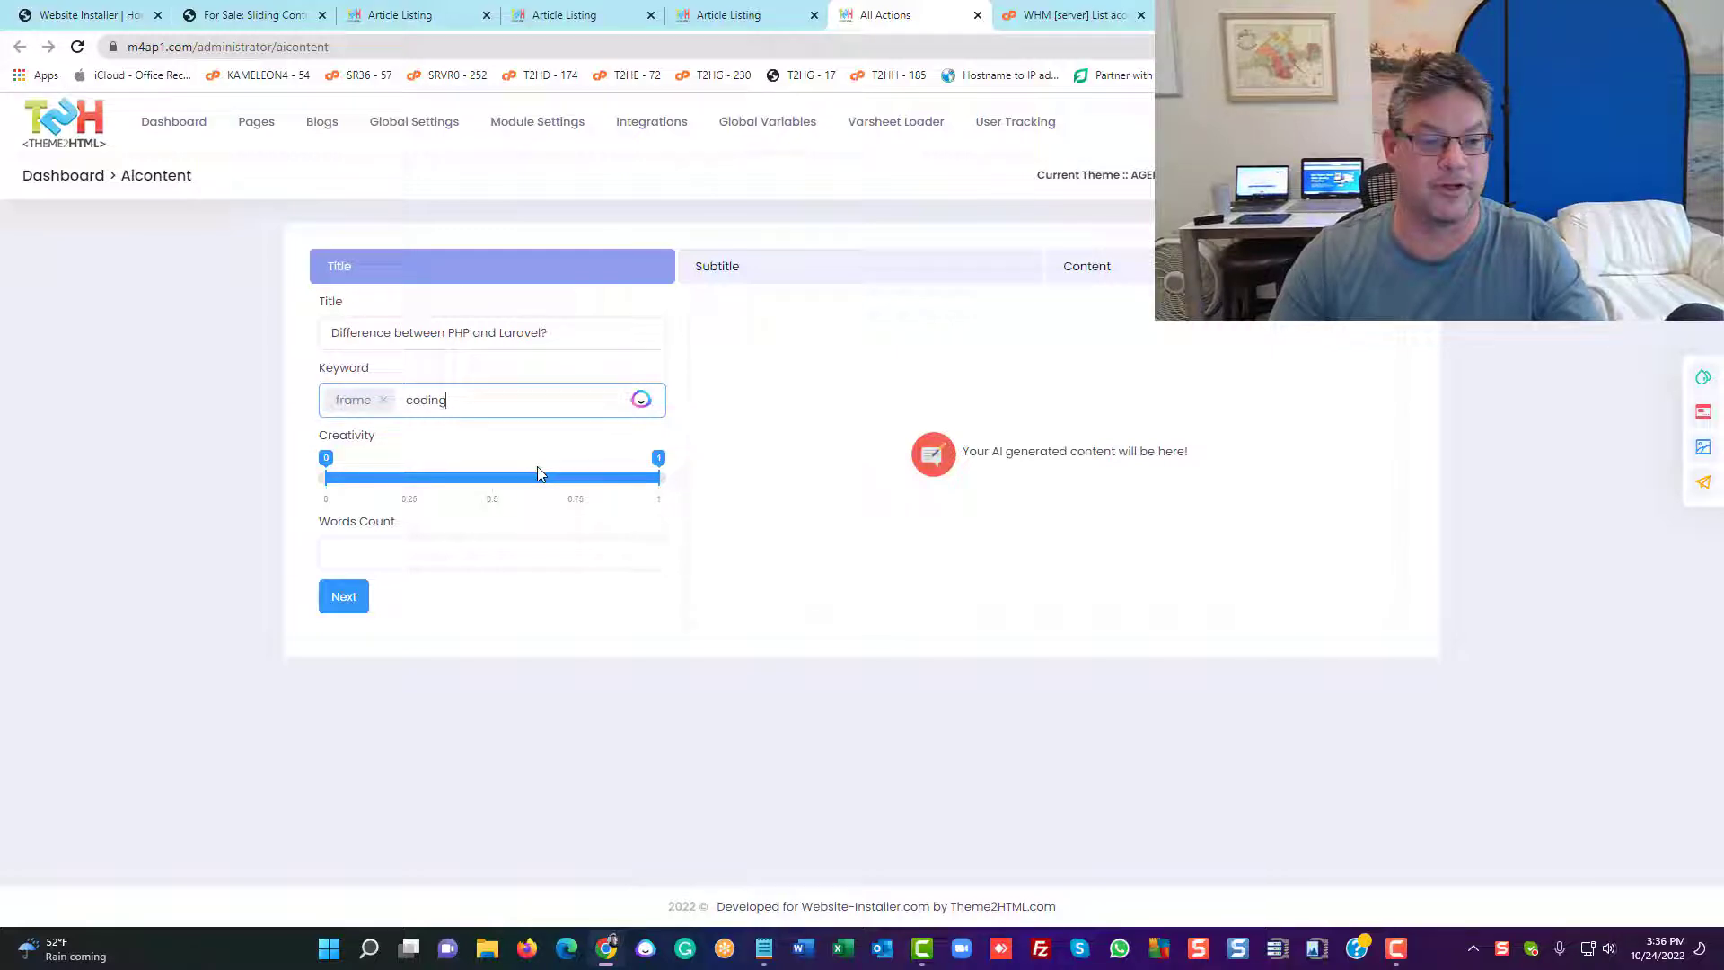
key("Return")
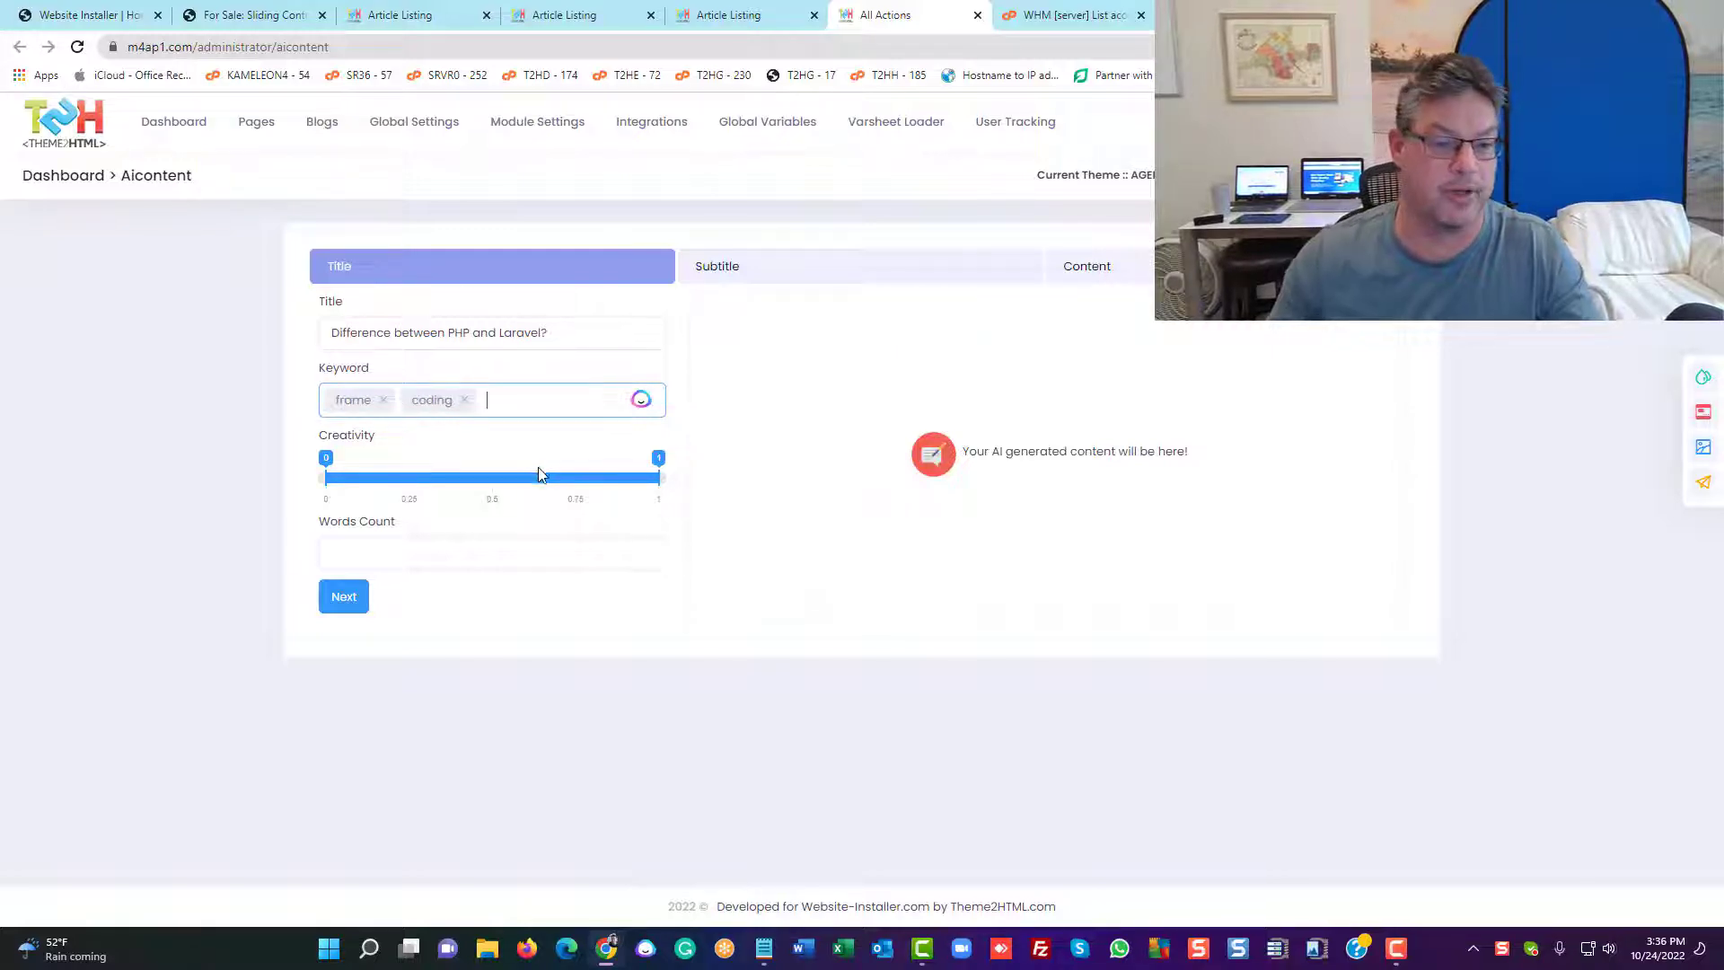
Set the word count to 2500 and generate subtitle suggestions for the PHP and Laravel article
left_click(525, 552)
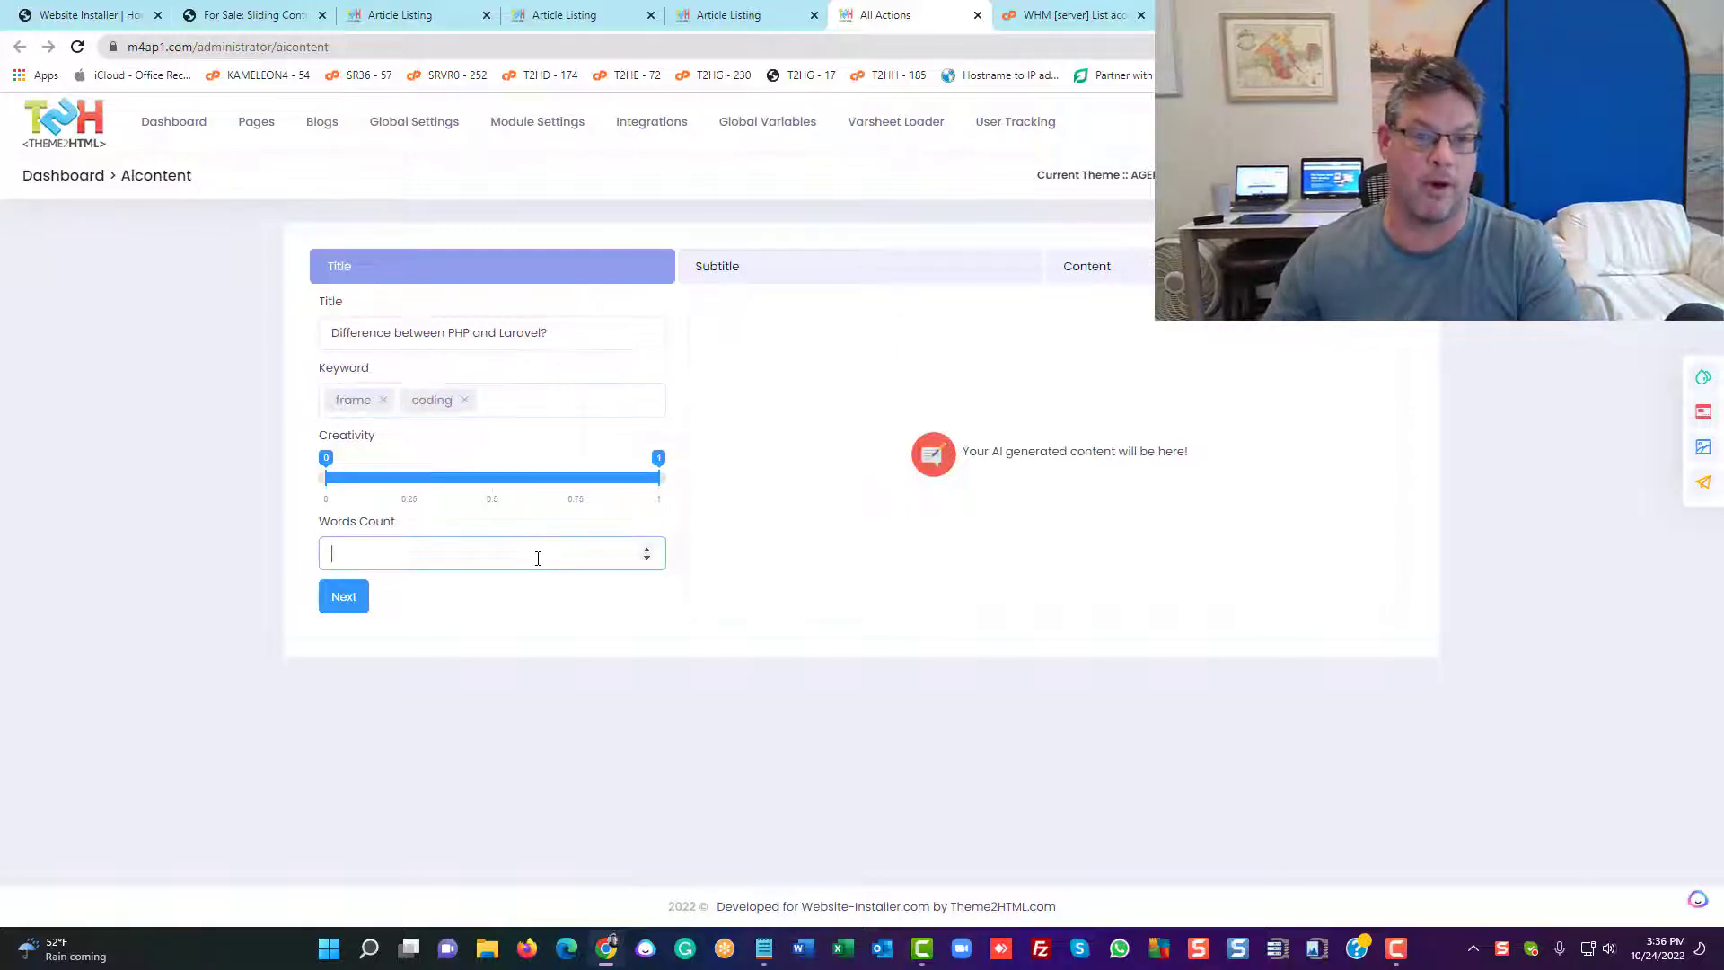
type("2500")
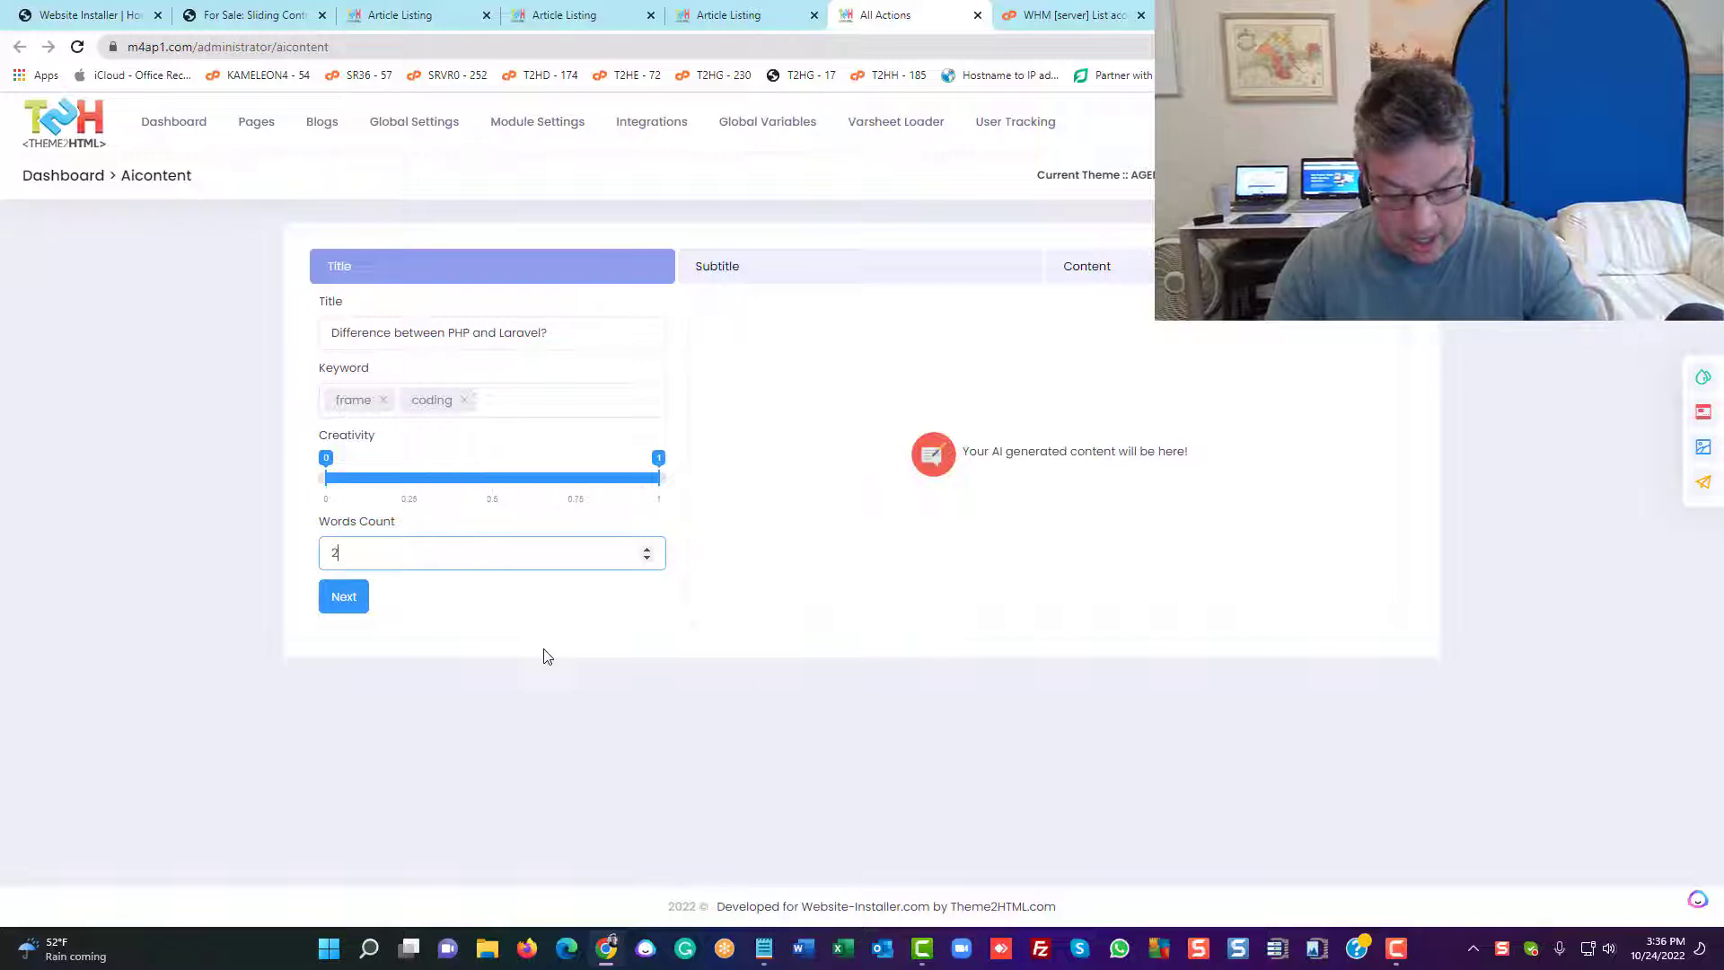
left_click(345, 597)
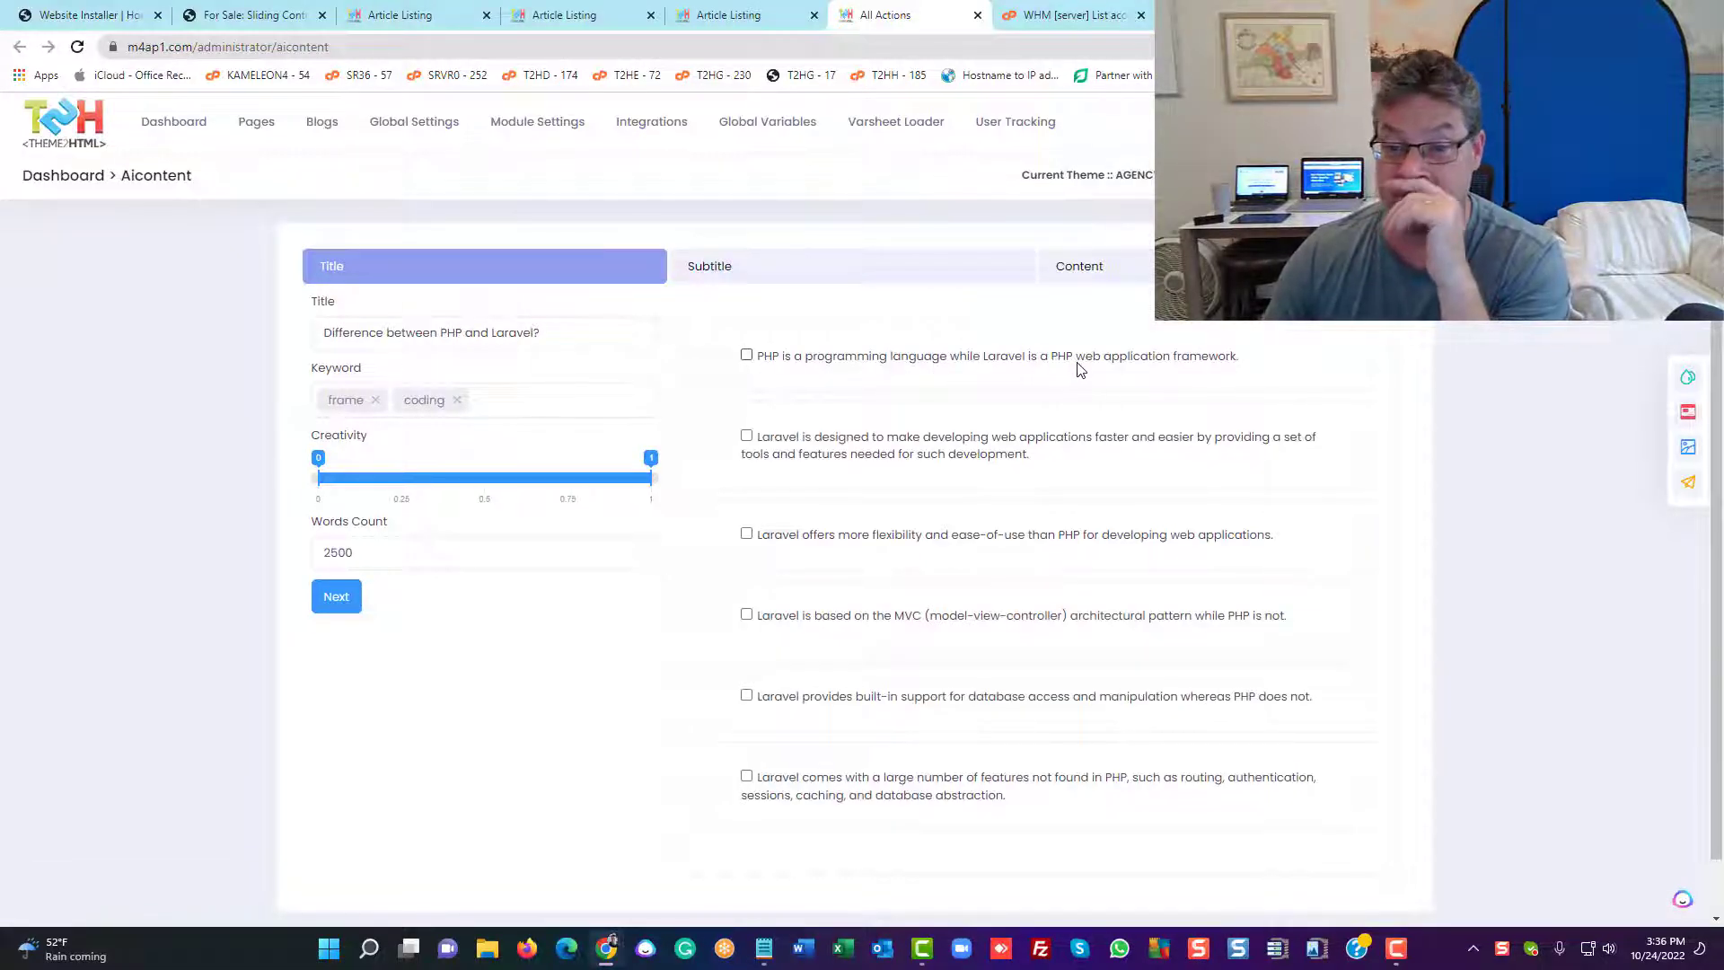
Select the first suggested subtitle and replace the keyword frame with framework
left_click(1205, 361)
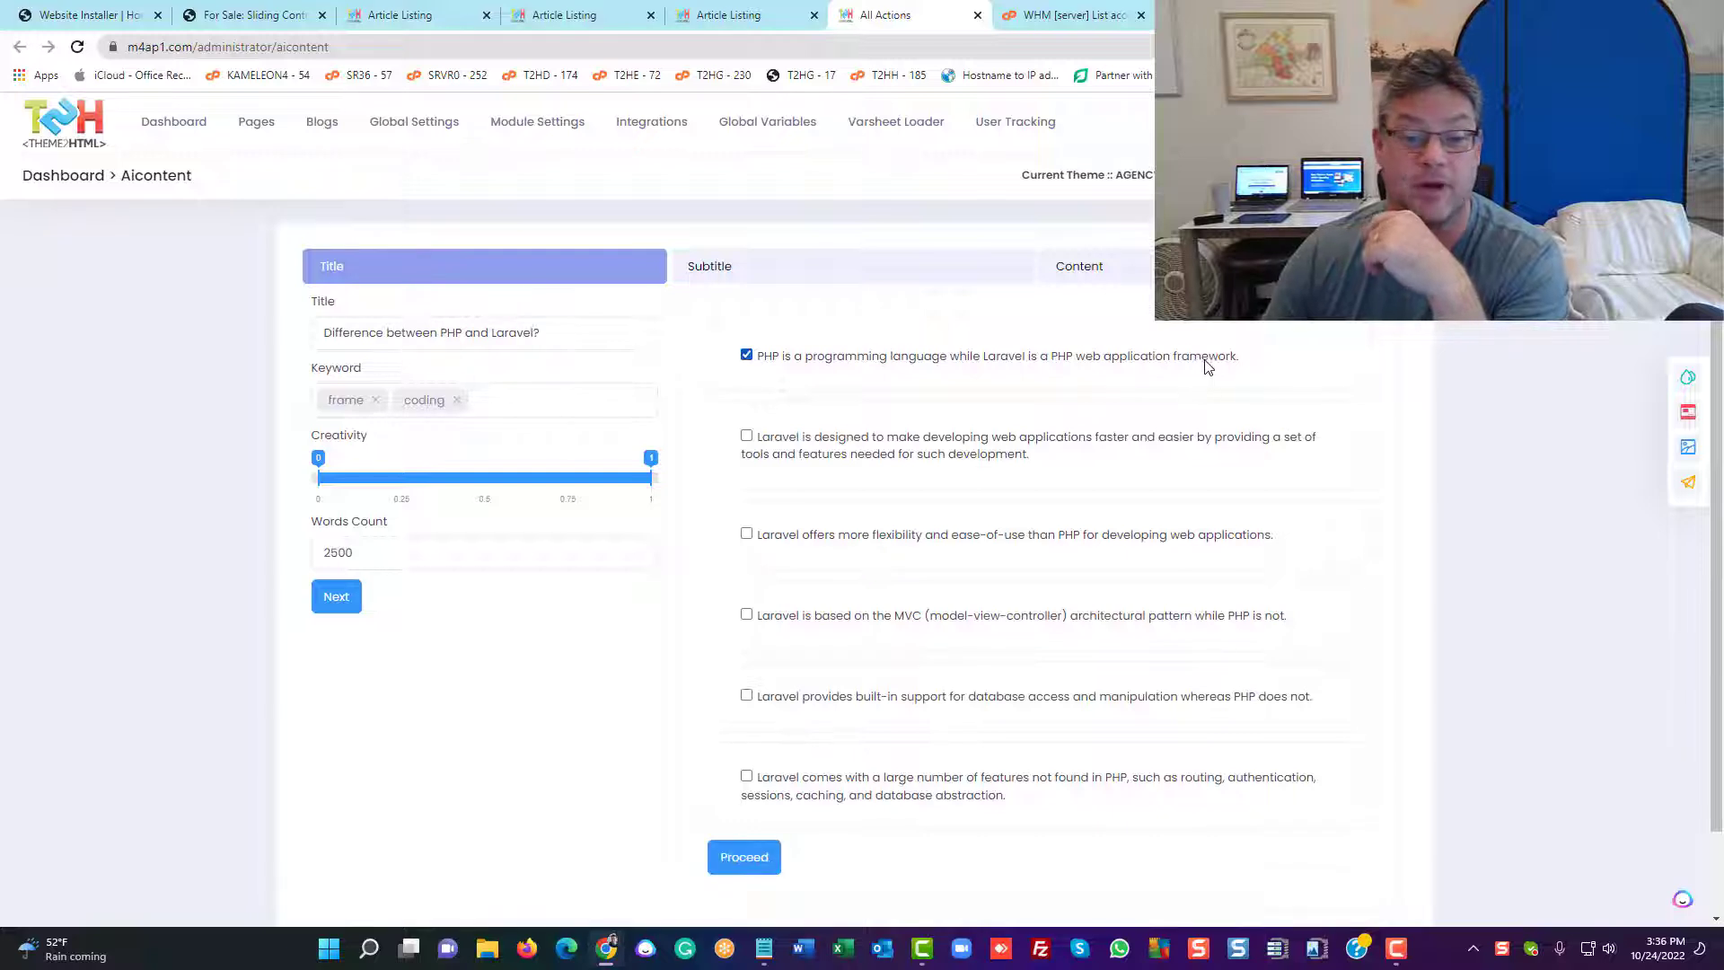
left_click(376, 401)
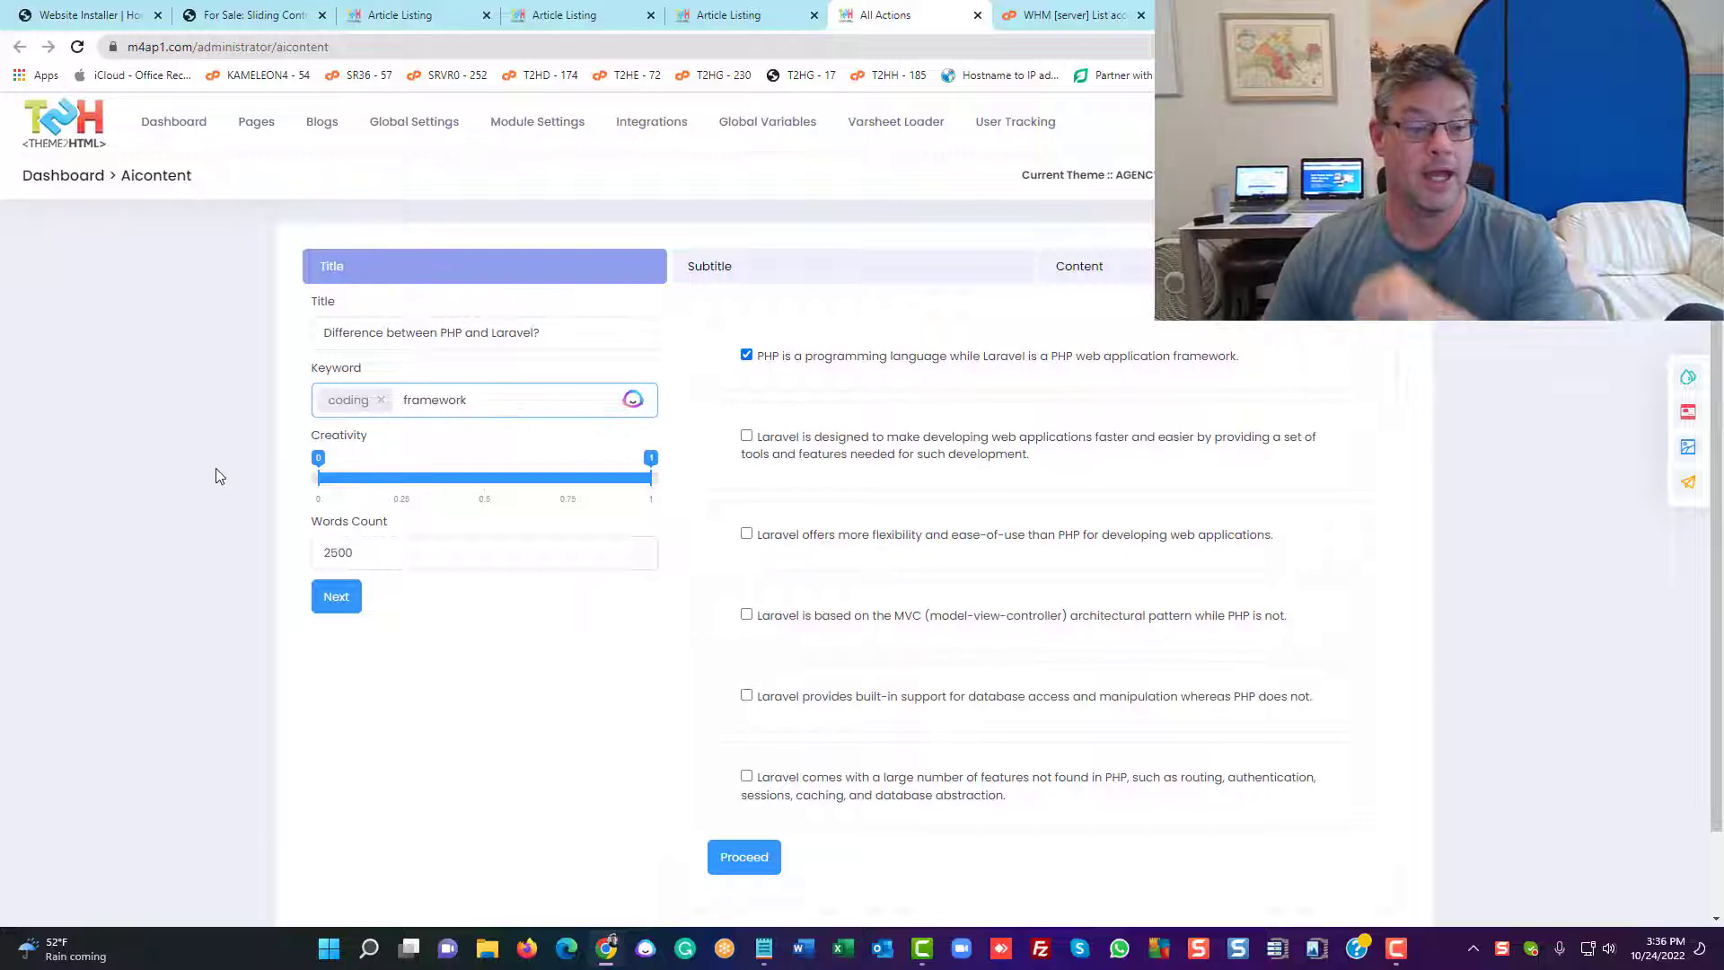
key("Return")
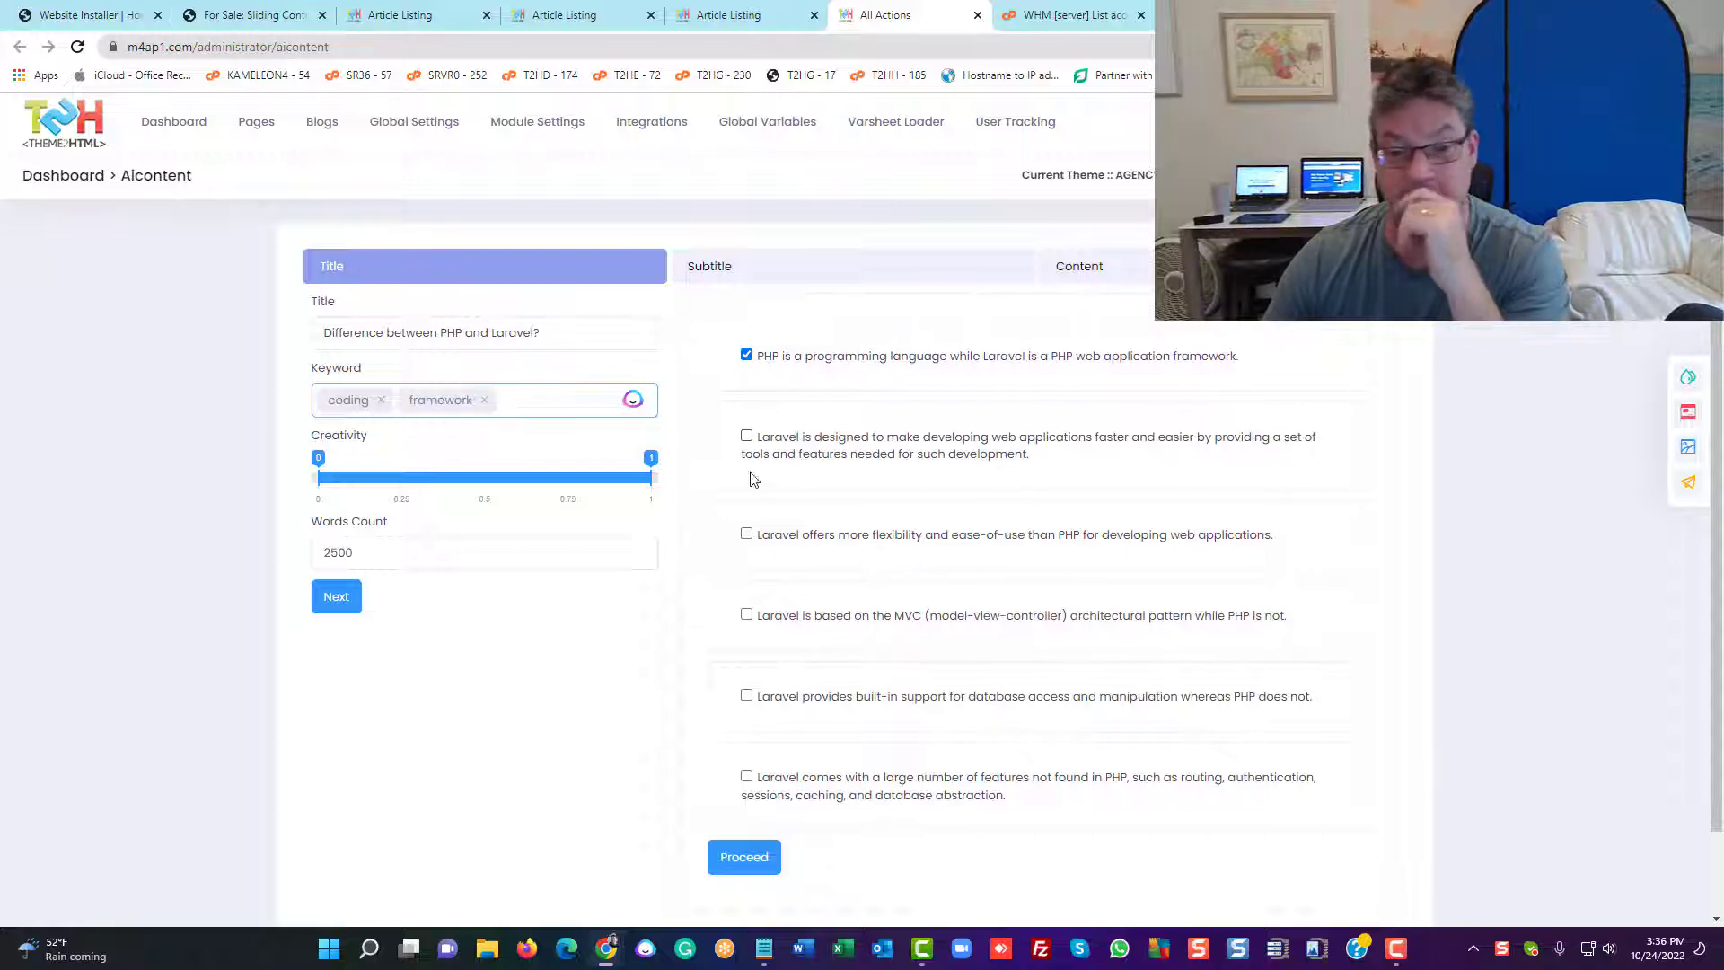
Select the remaining five suggested Laravel subtitles, proceed to the subtitle stage and look over its fields
left_click(746, 437)
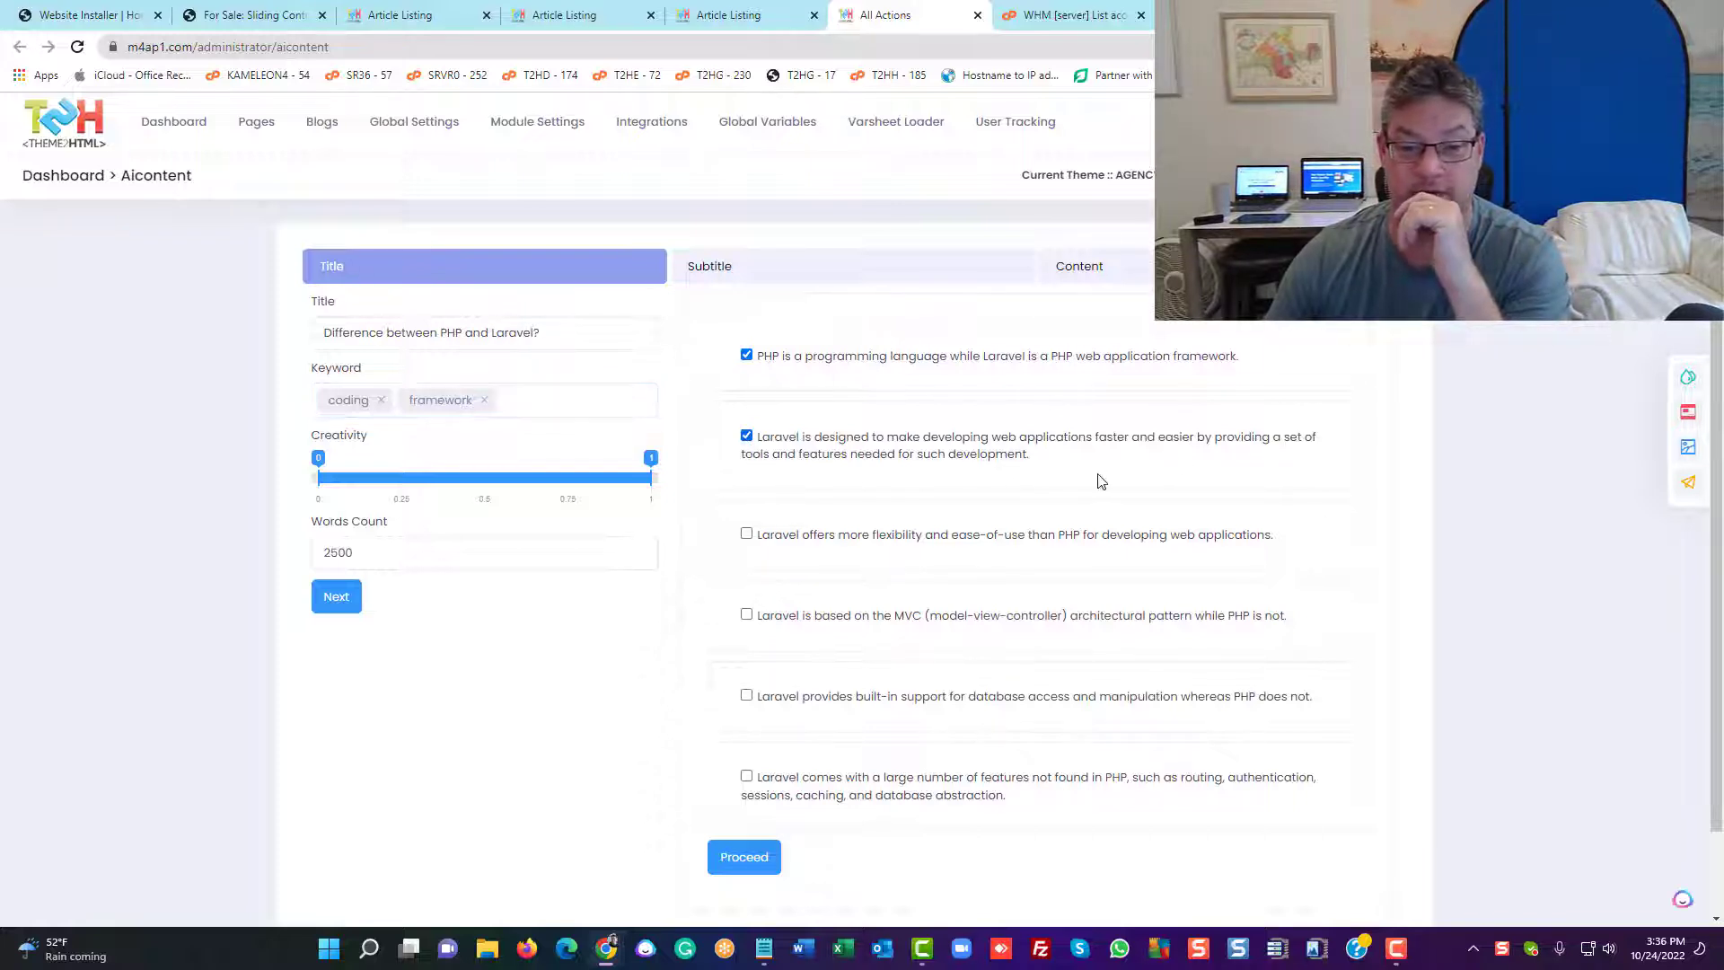
scroll(1024, 476, "down", 1)
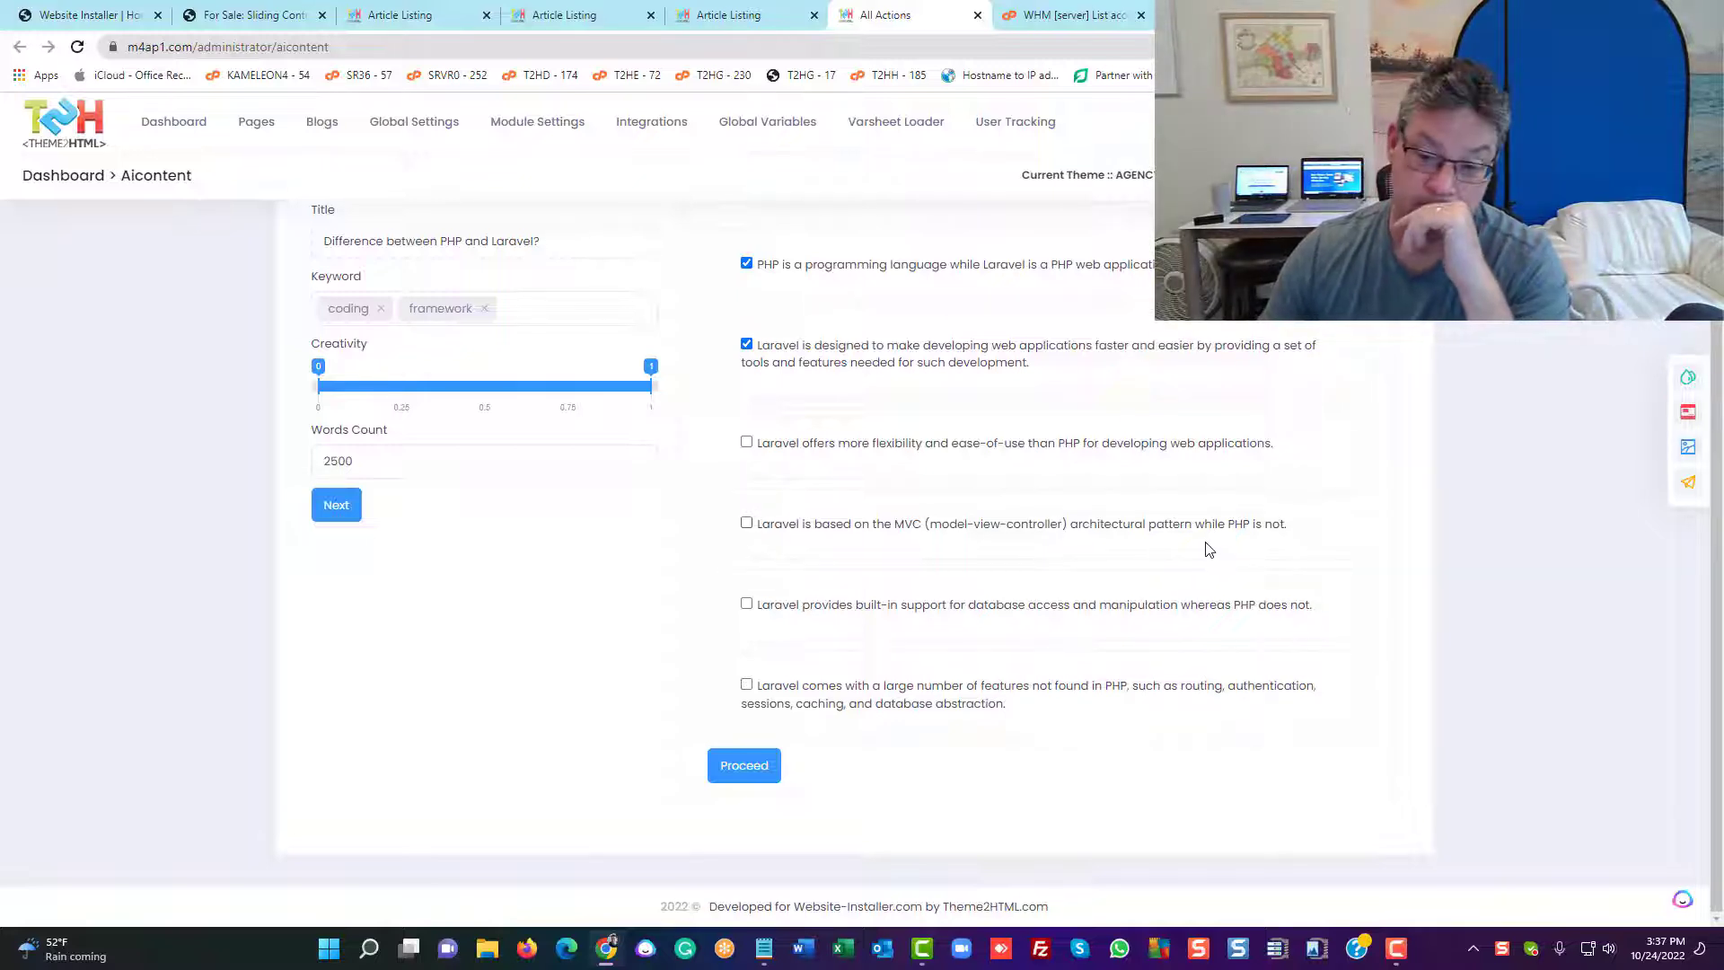
left_click(746, 444)
left_click(746, 523)
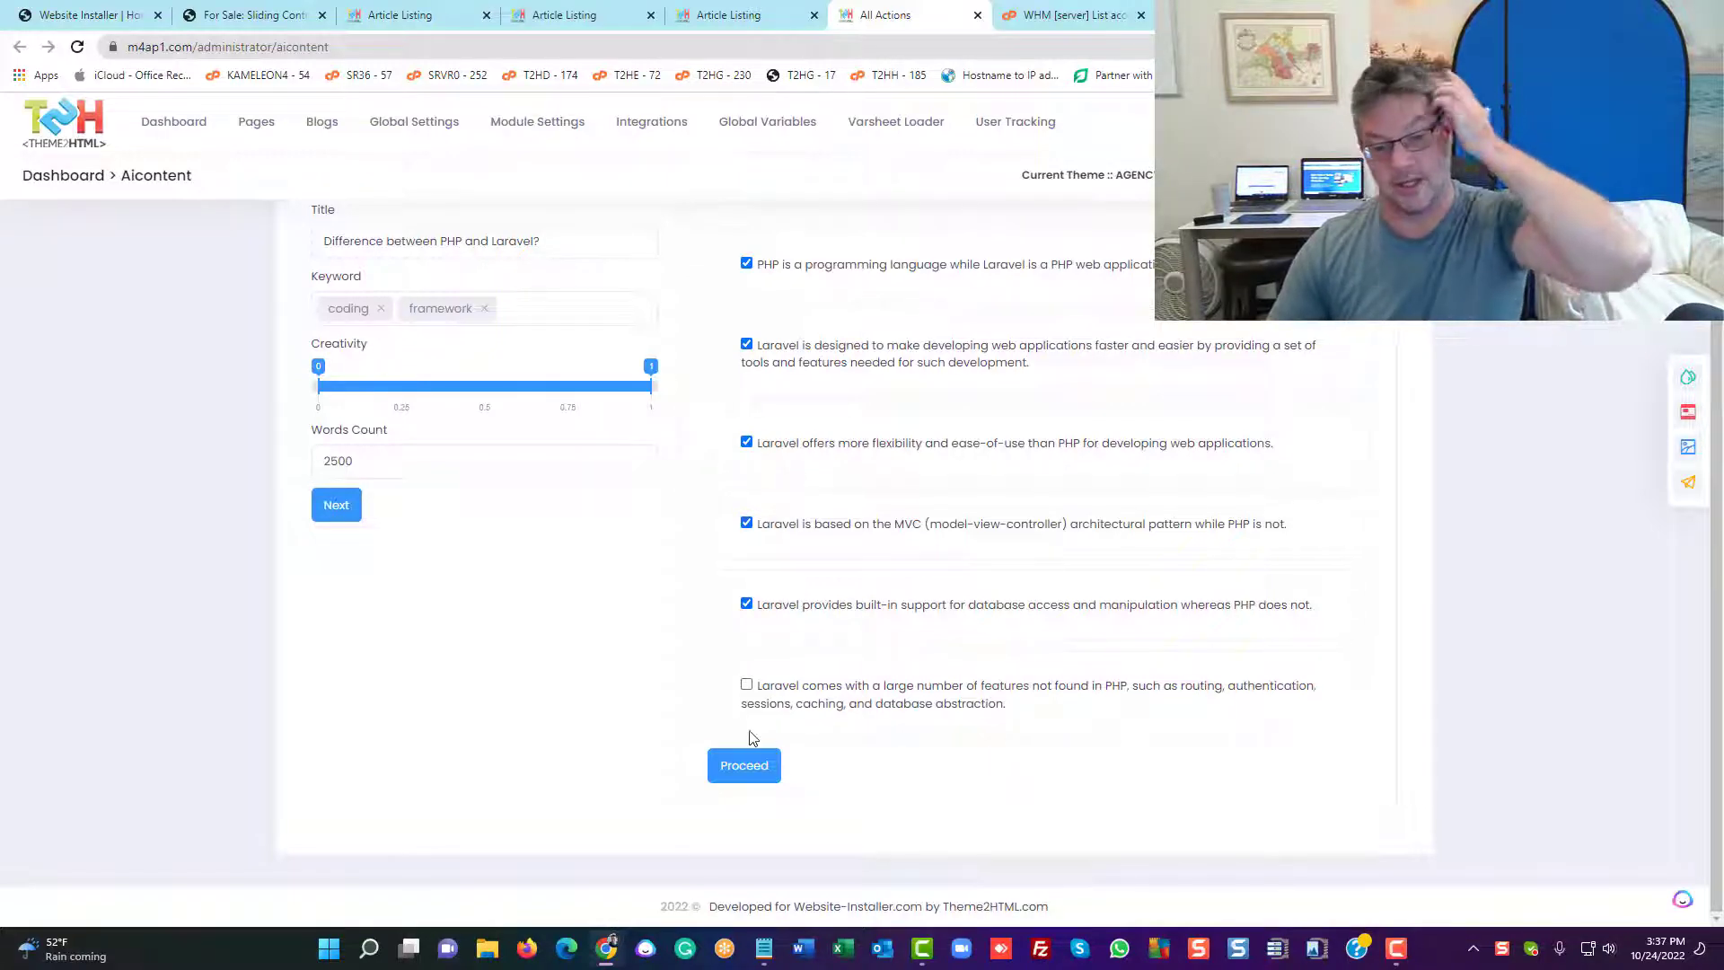
left_click(746, 684)
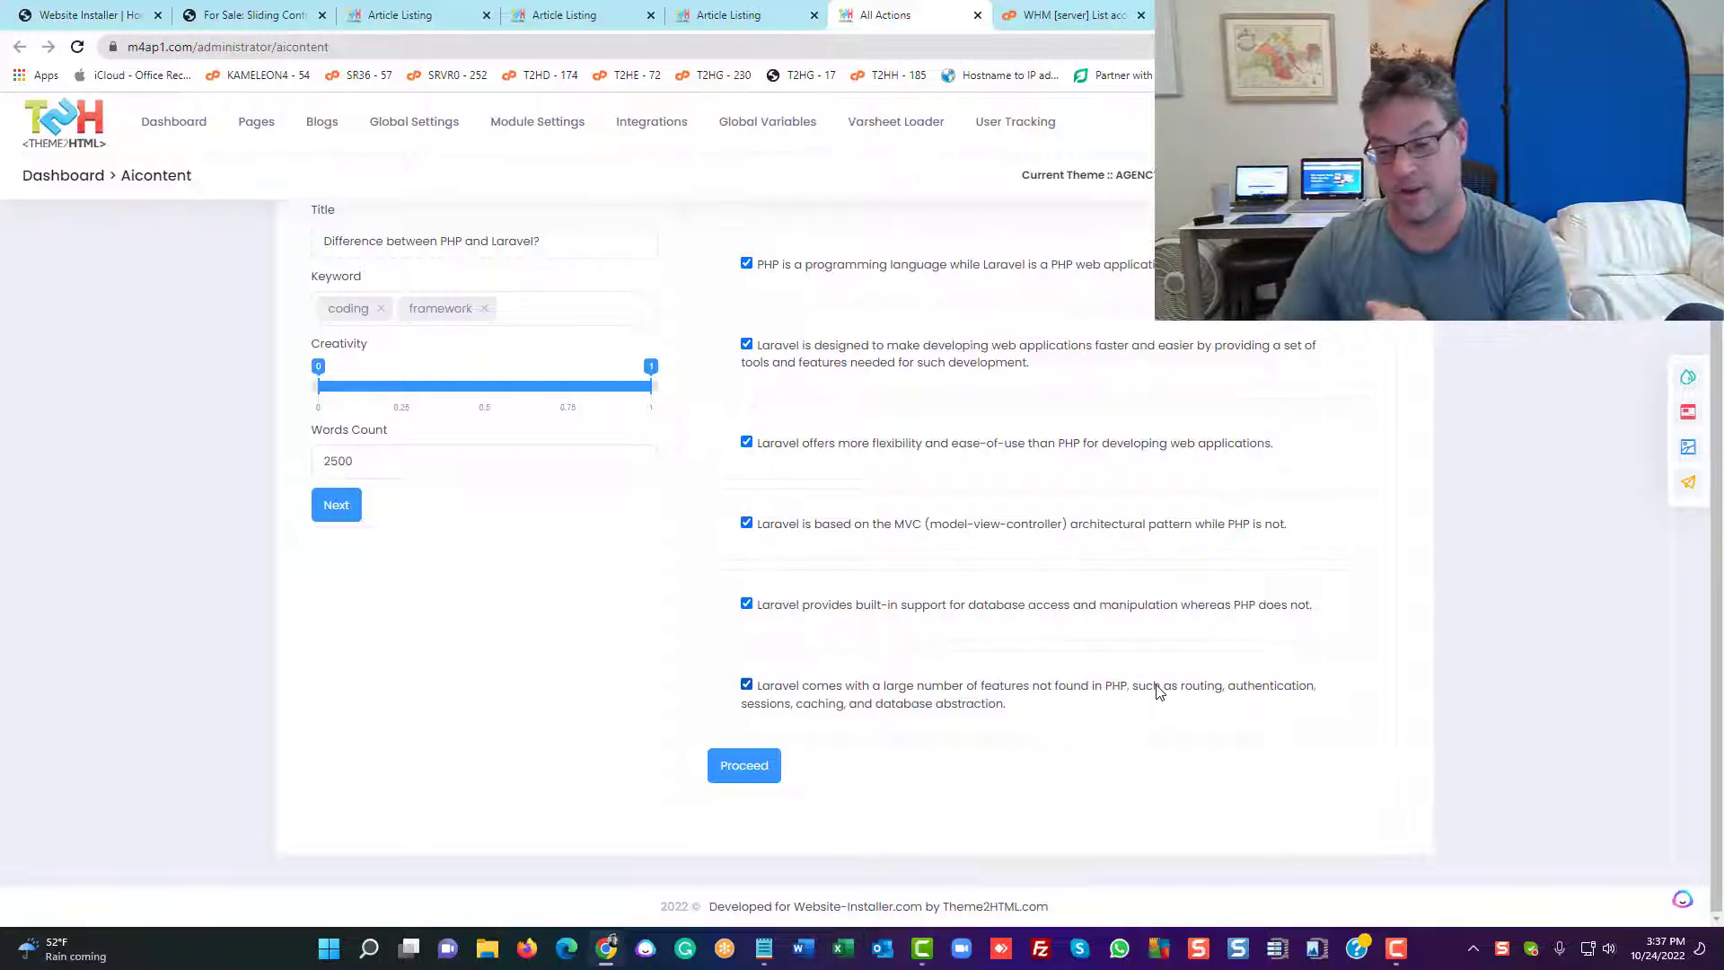
left_click(743, 765)
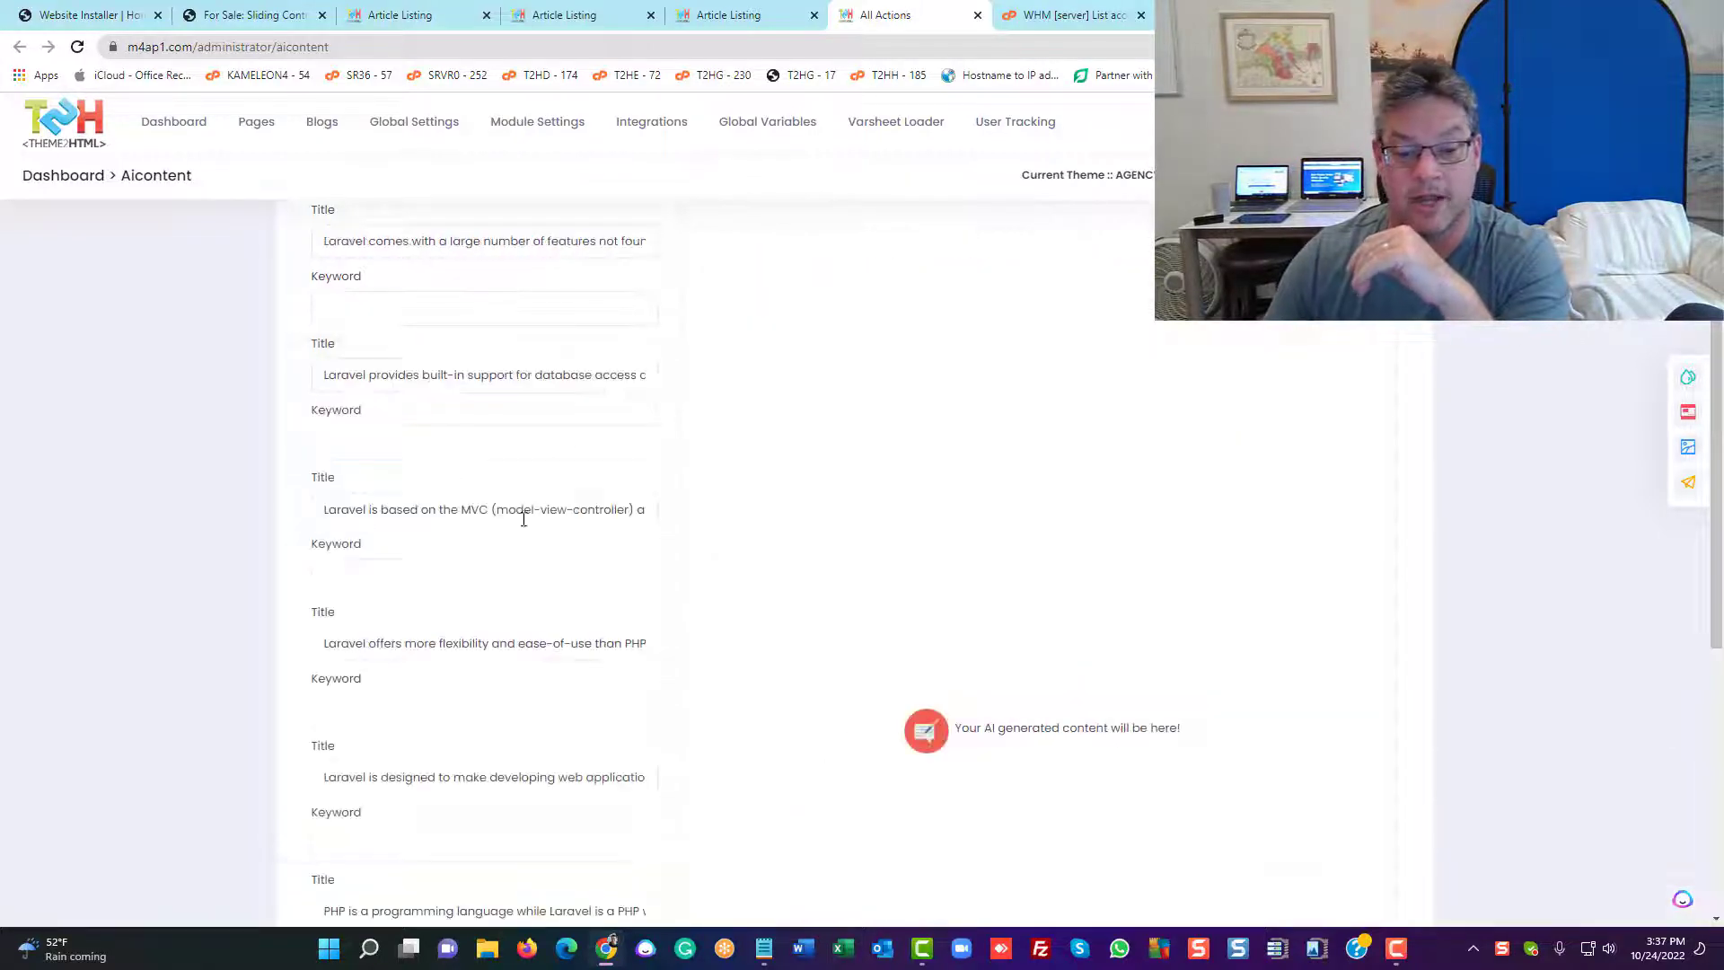
scroll(423, 803, "down", 5)
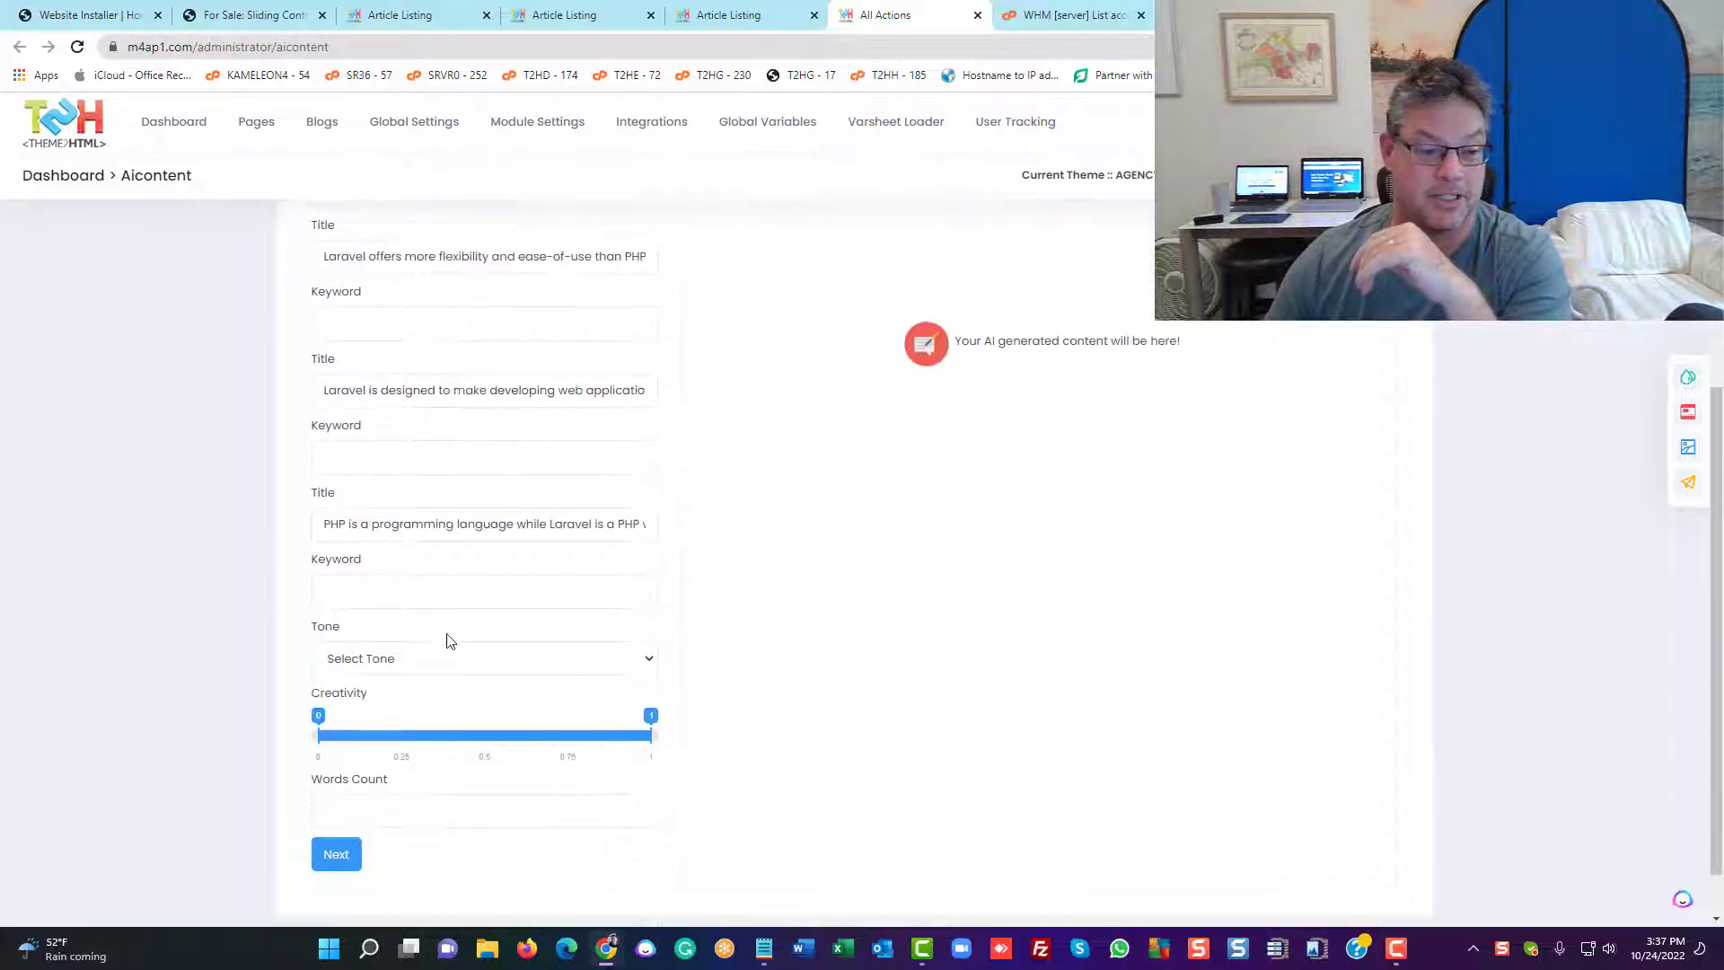
scroll(448, 644, "up", 5)
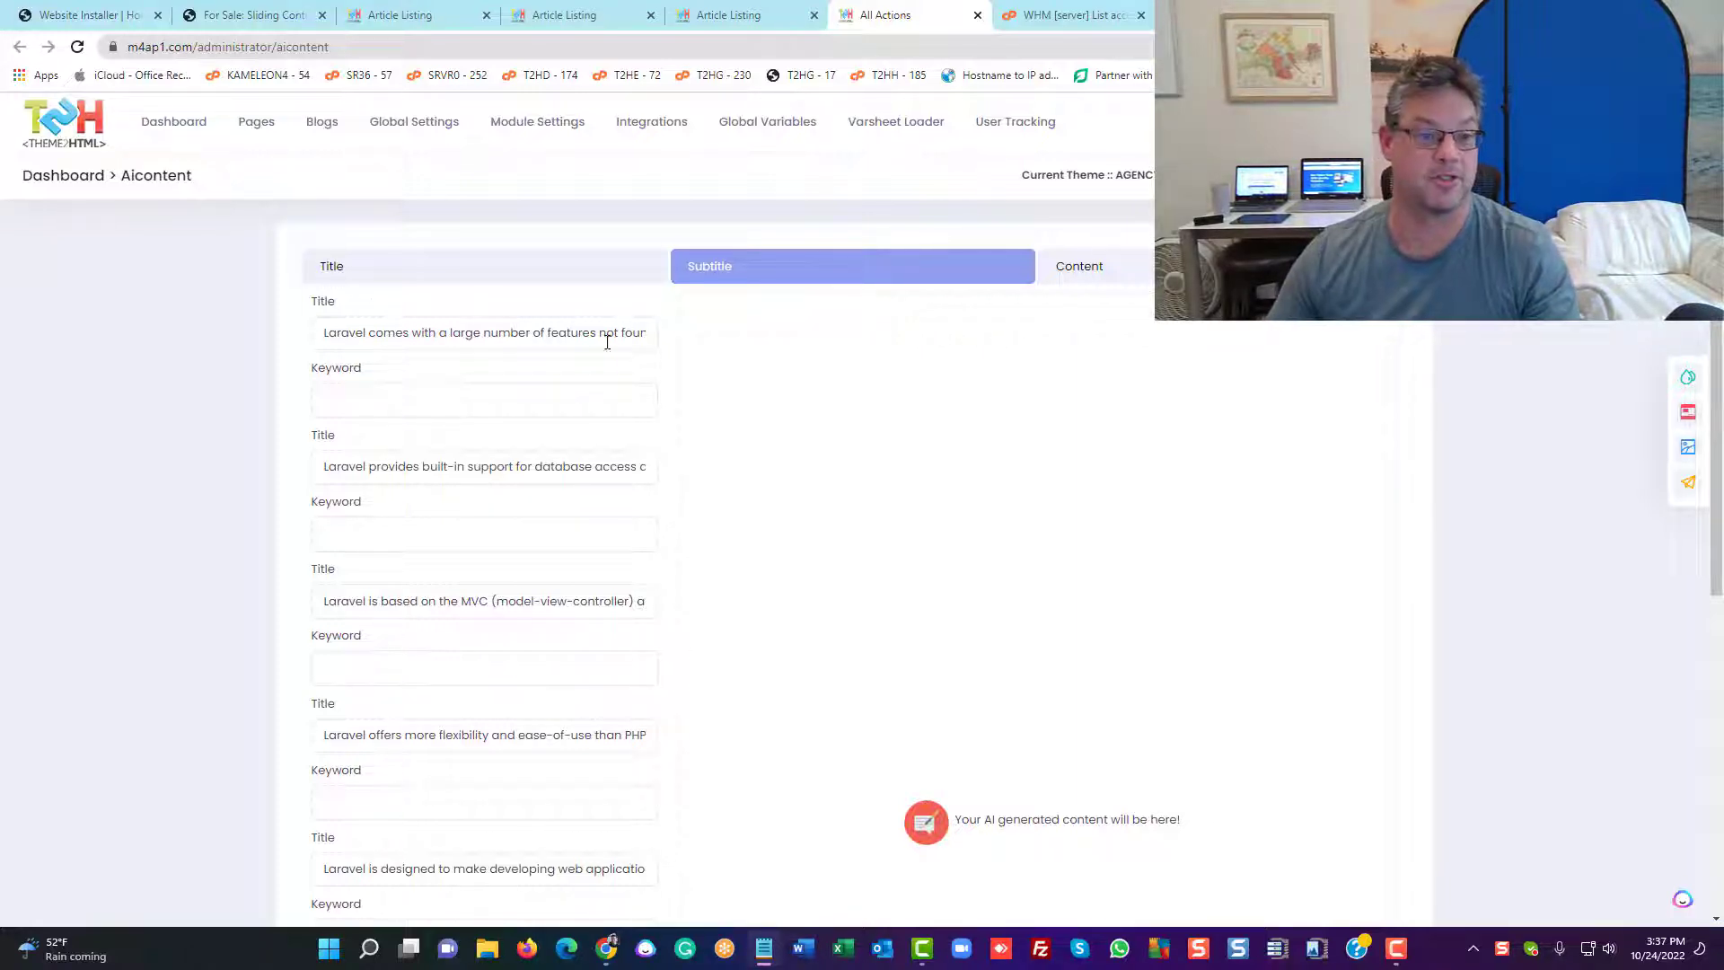
Return to the administrator articles page and start generating another AI article
double_click(298, 54)
type("arti")
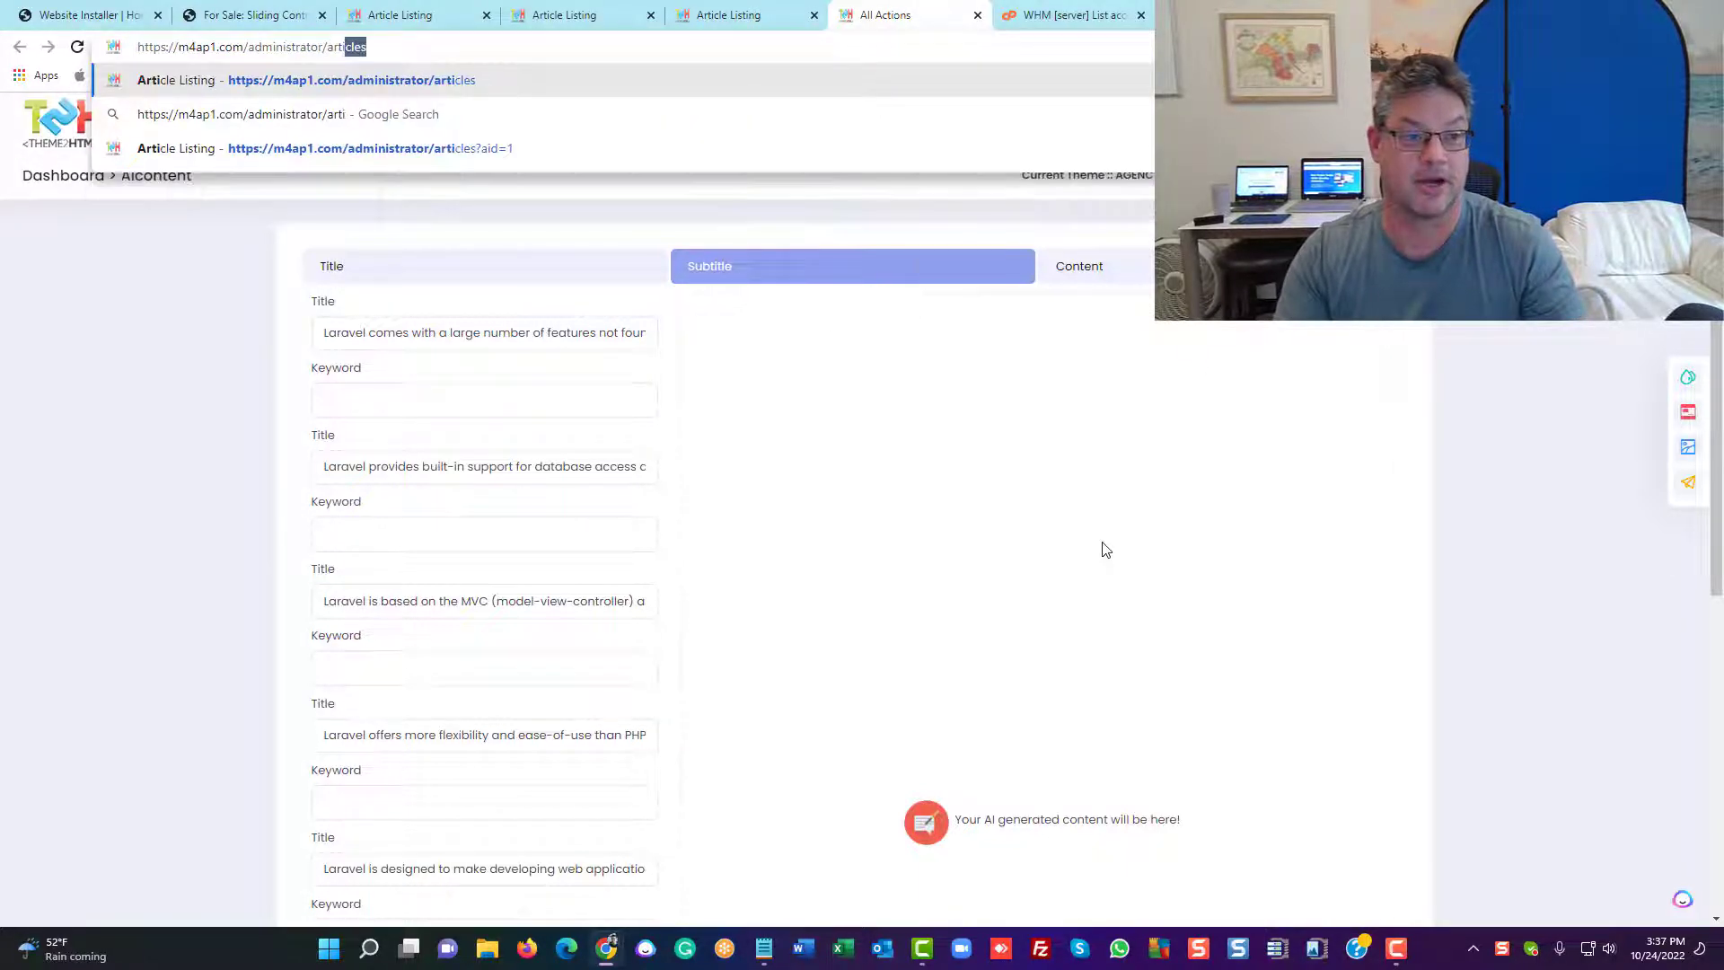
key("Return")
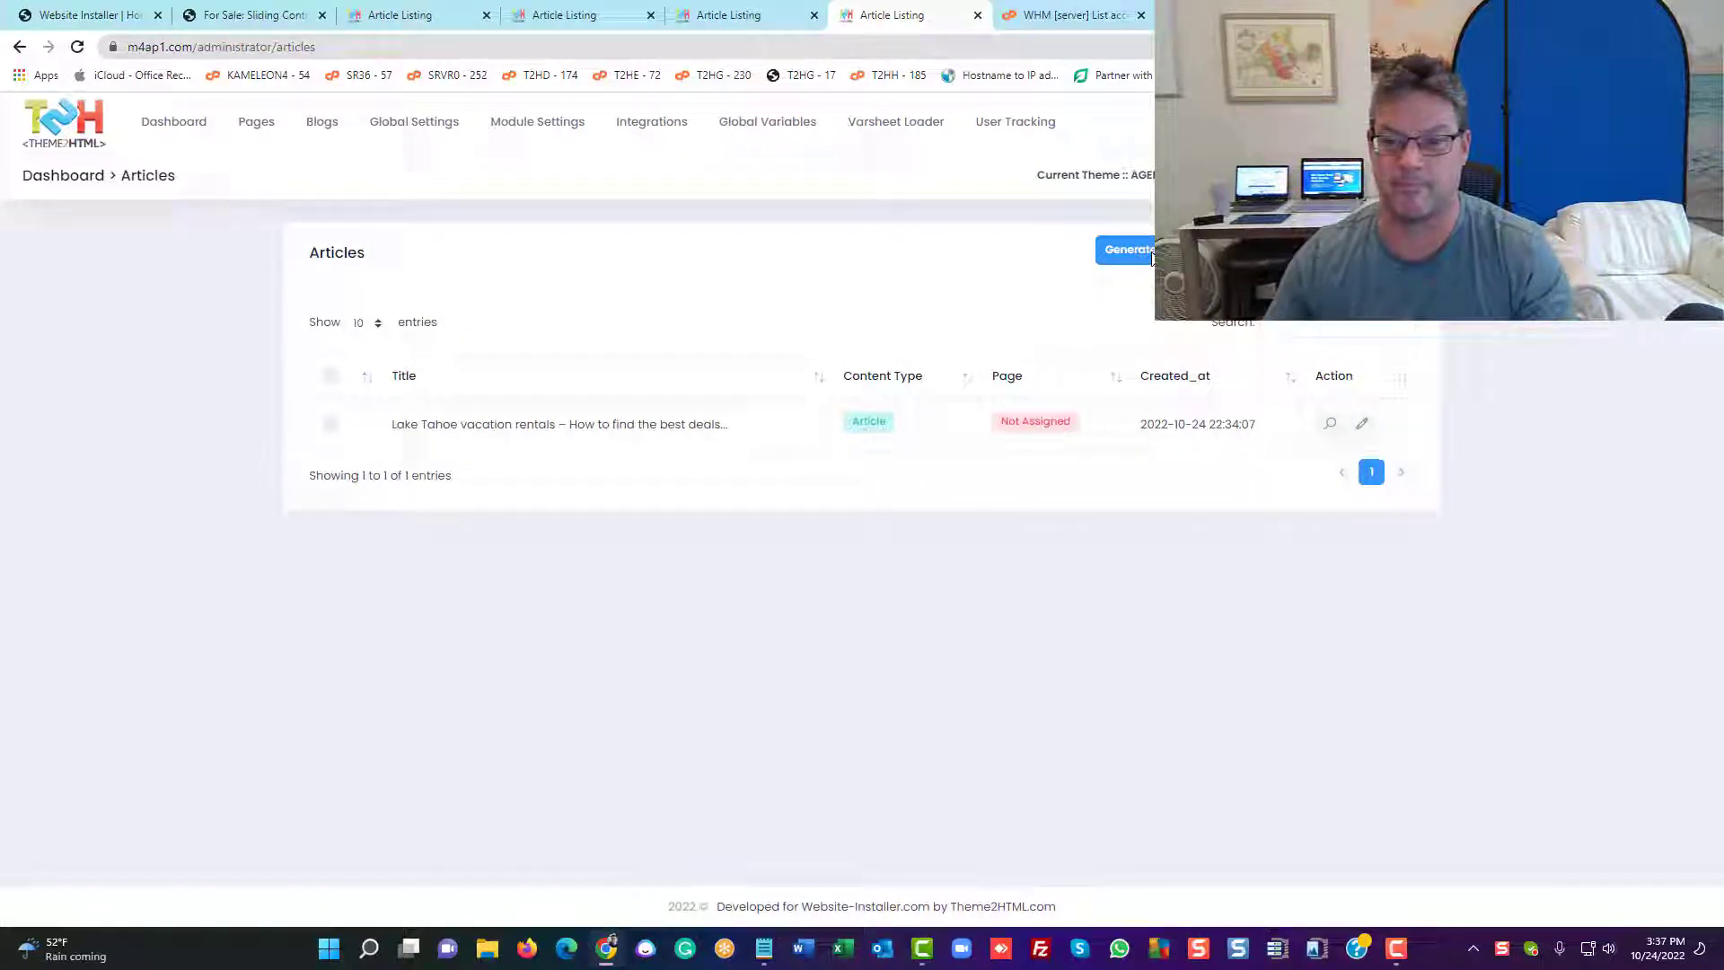
left_click(1151, 256)
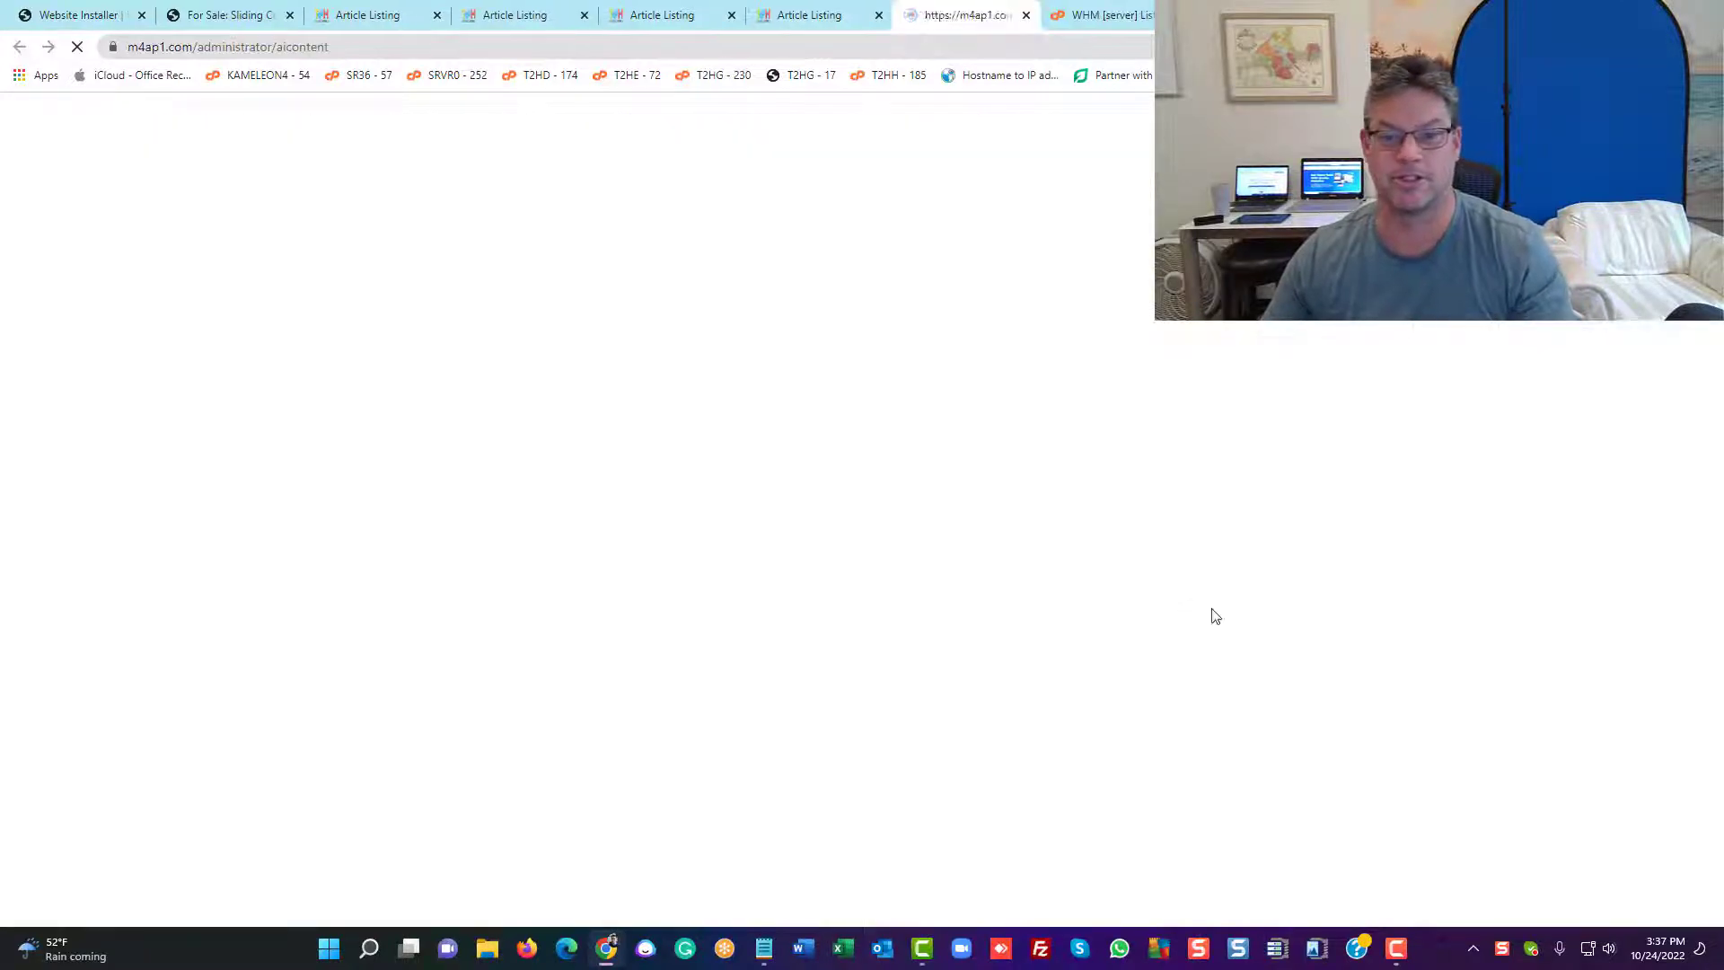
Title the article "We are Plumbing Experts" and add the keywords chicago, residential and experienced
left_click(467, 341)
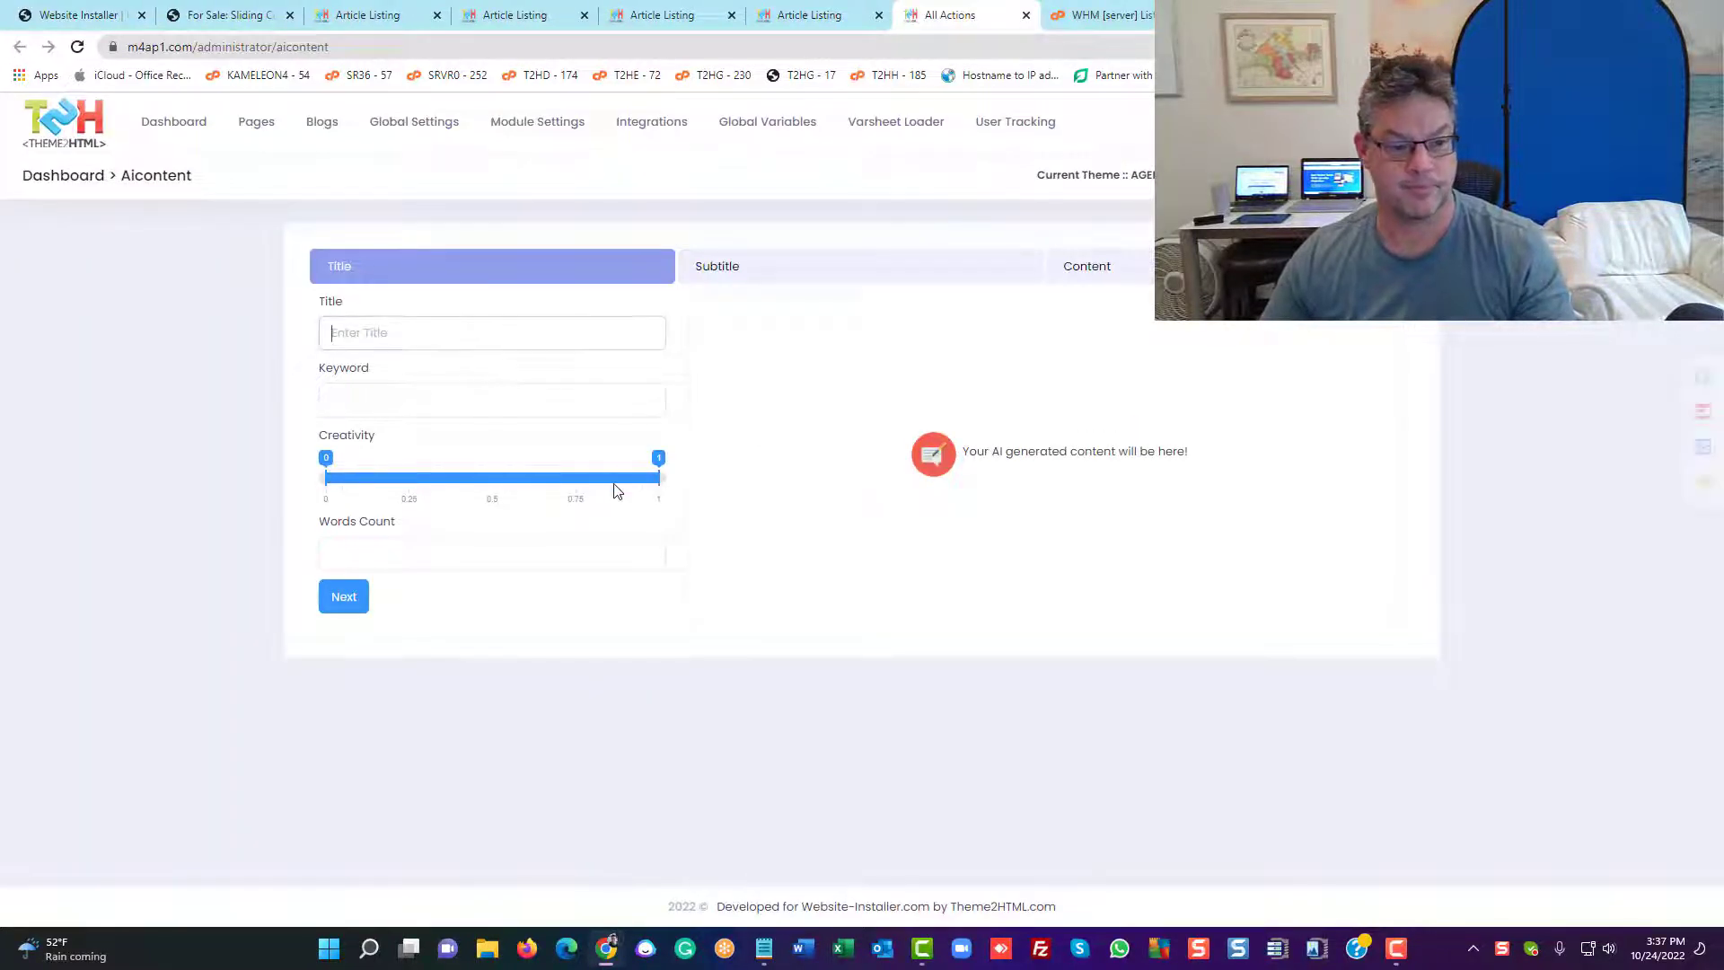
type("We are Plumbing Experts")
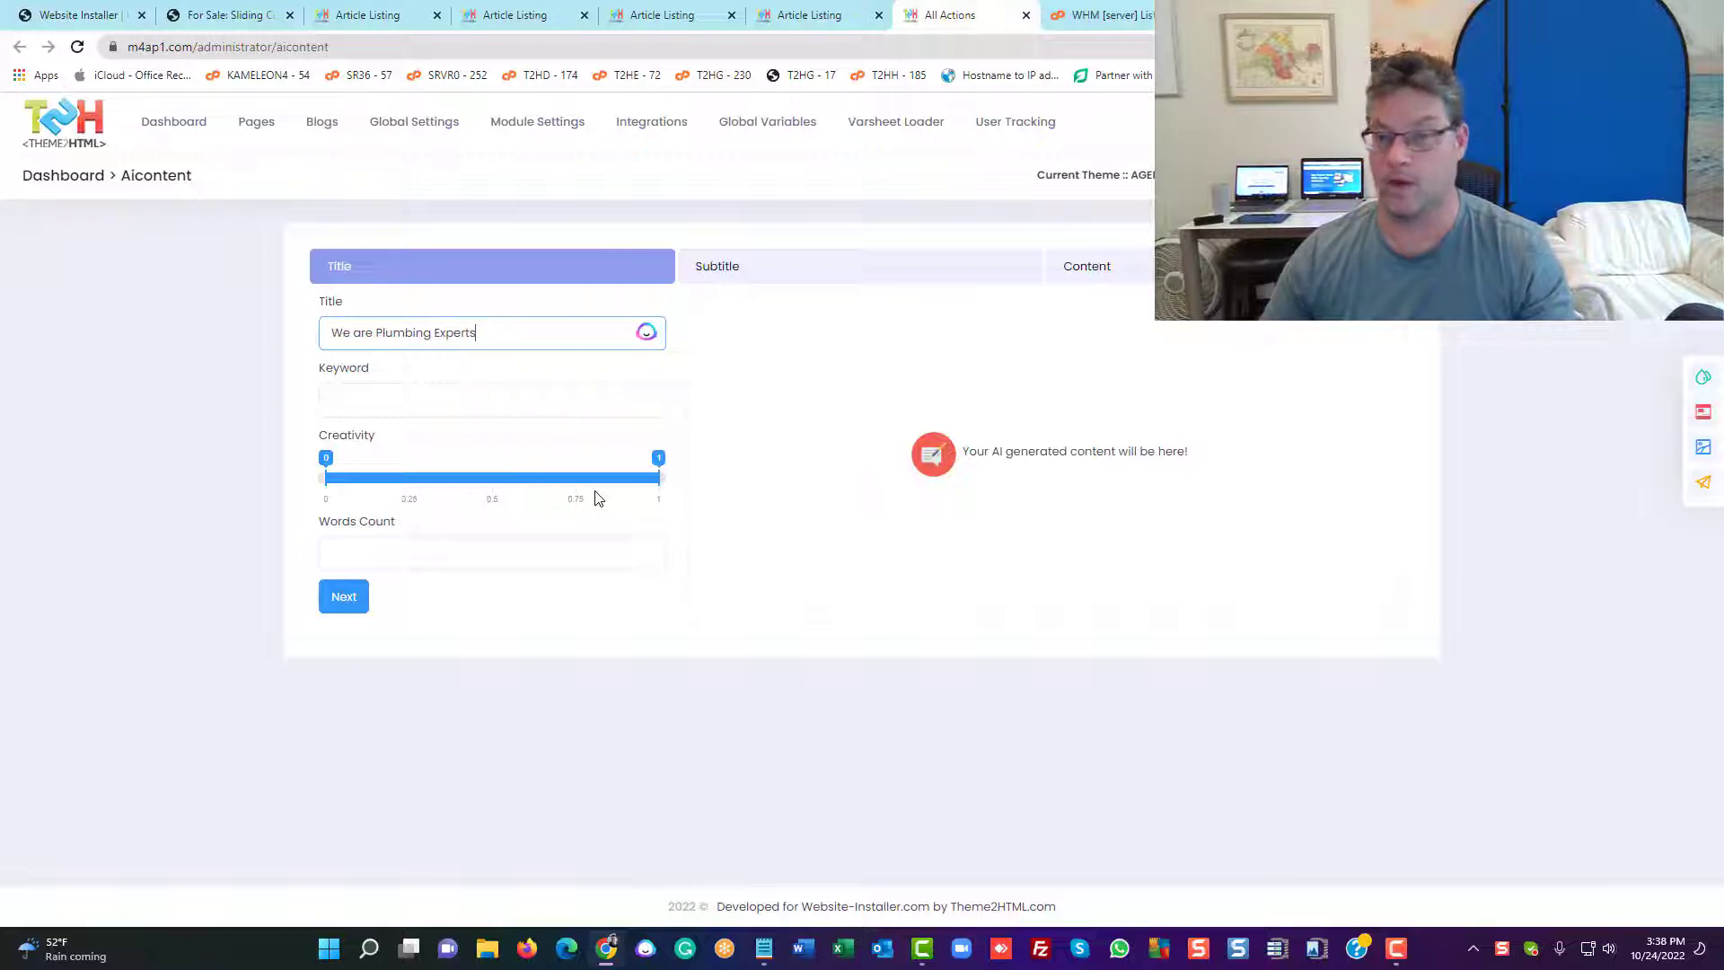
key("alt+Tab")
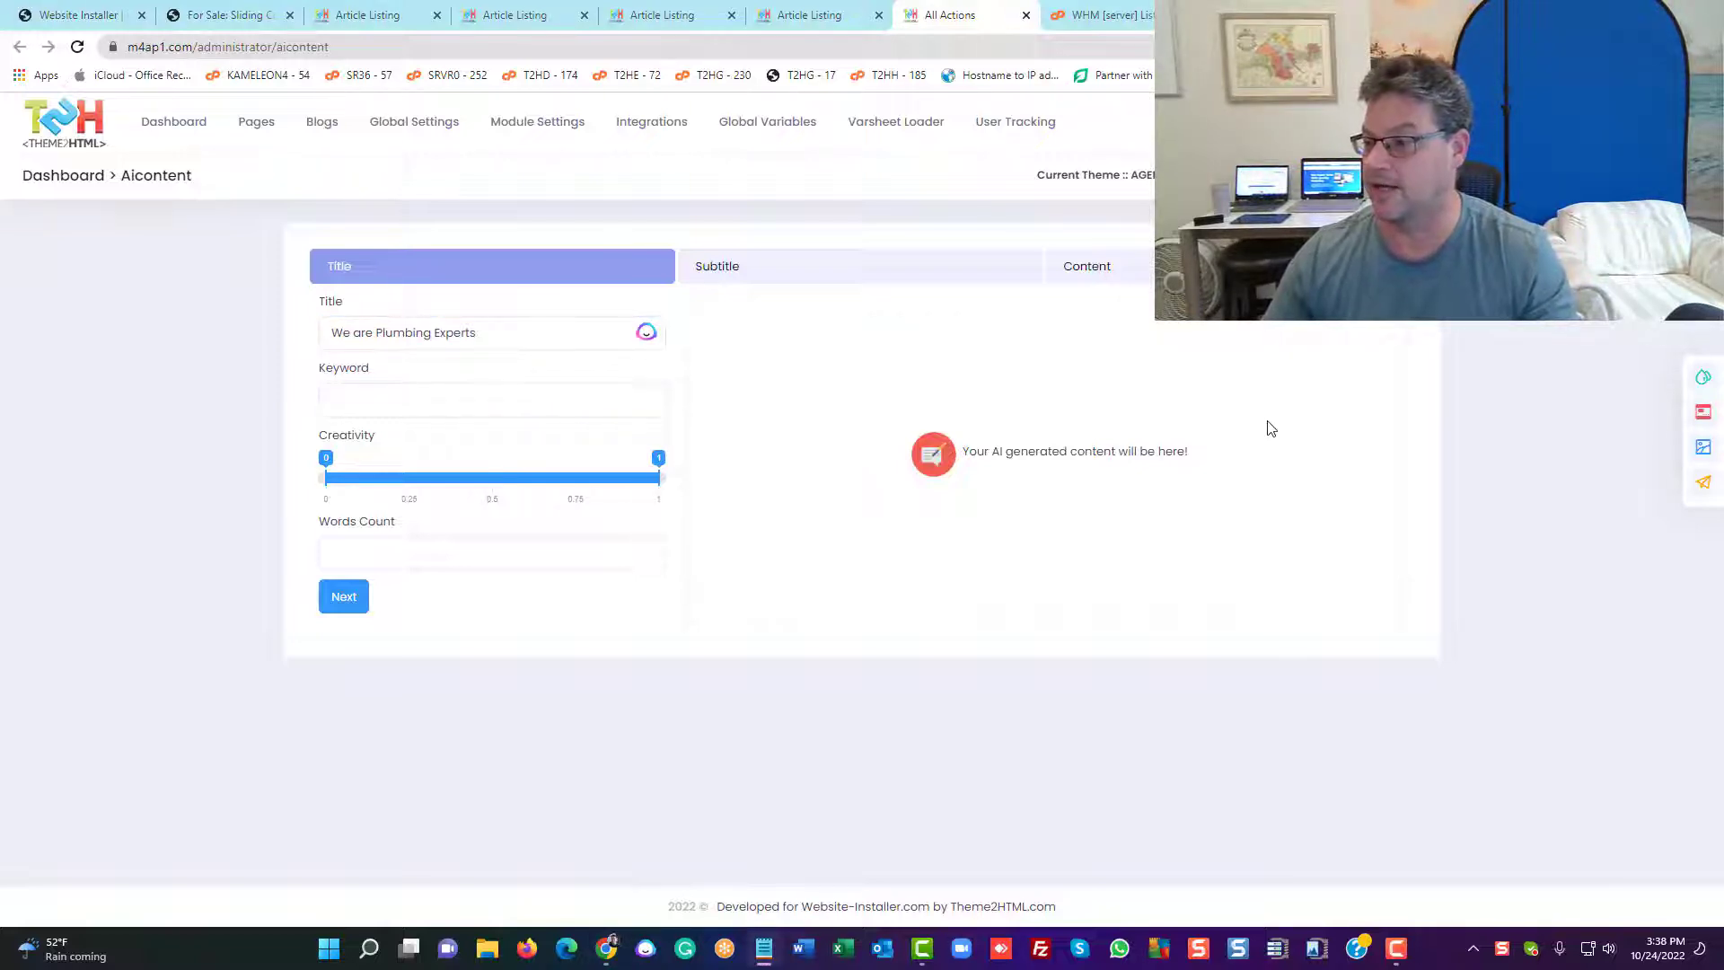
left_click(445, 395)
type("chicago, residential, experienced")
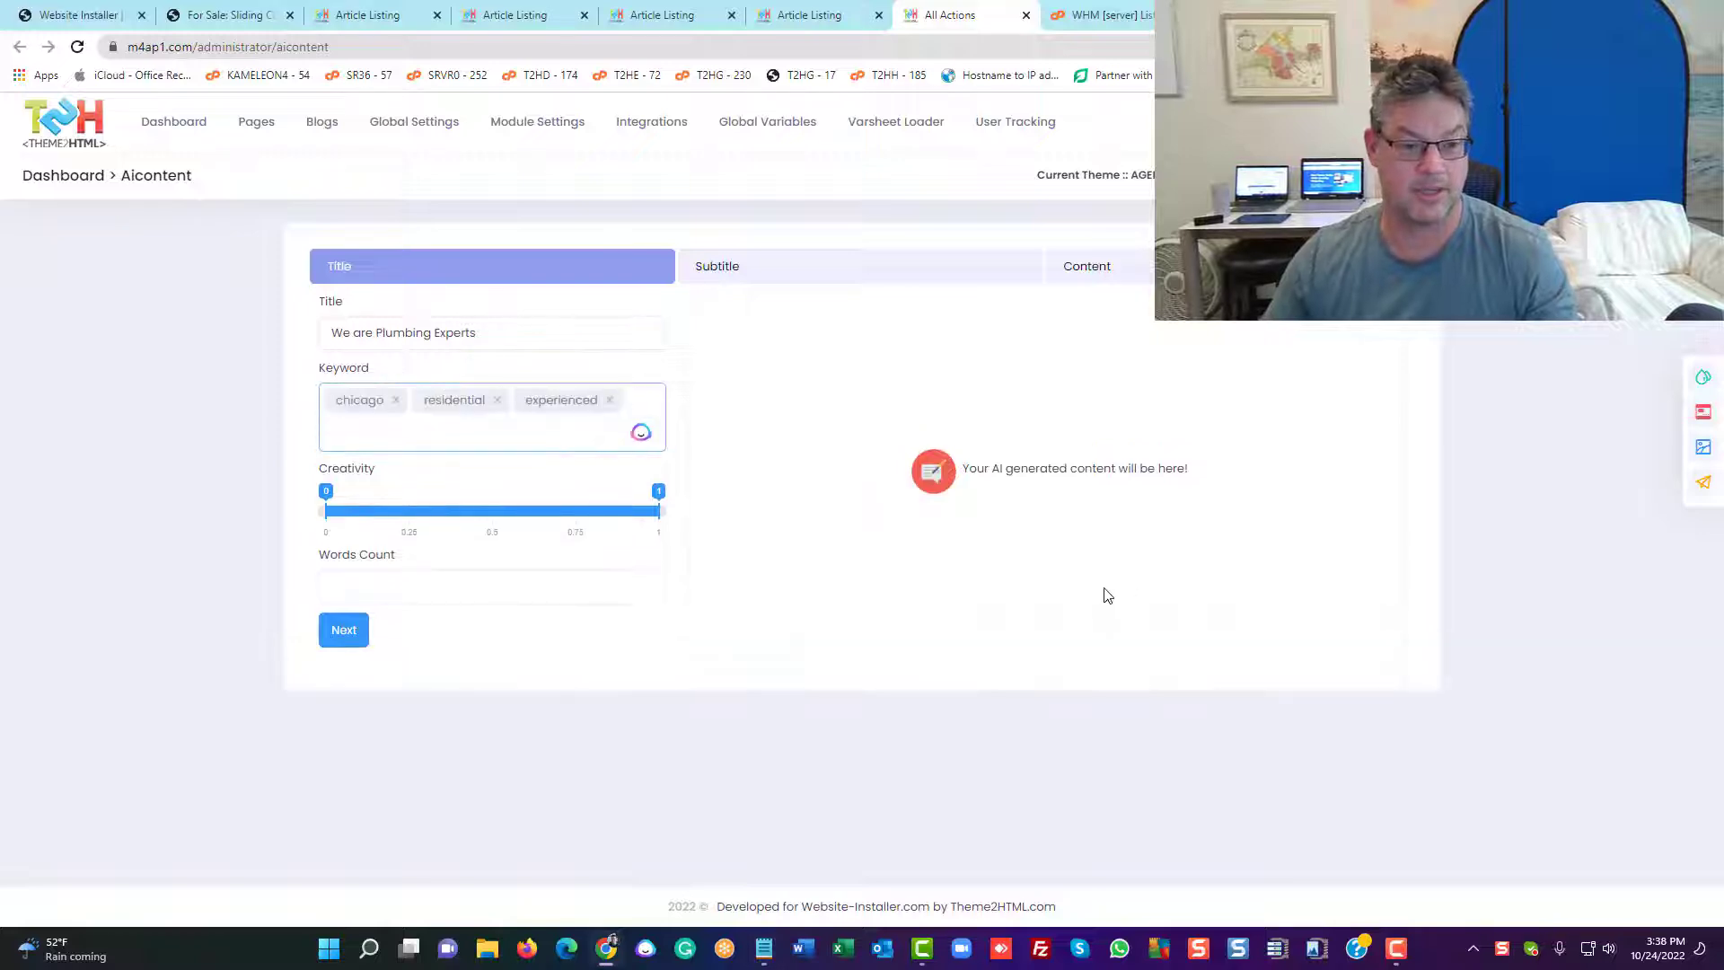
Set the word count to 2500, generate subtitle suggestions for the plumbing article and regenerate them twice
left_click(503, 591)
type("2500")
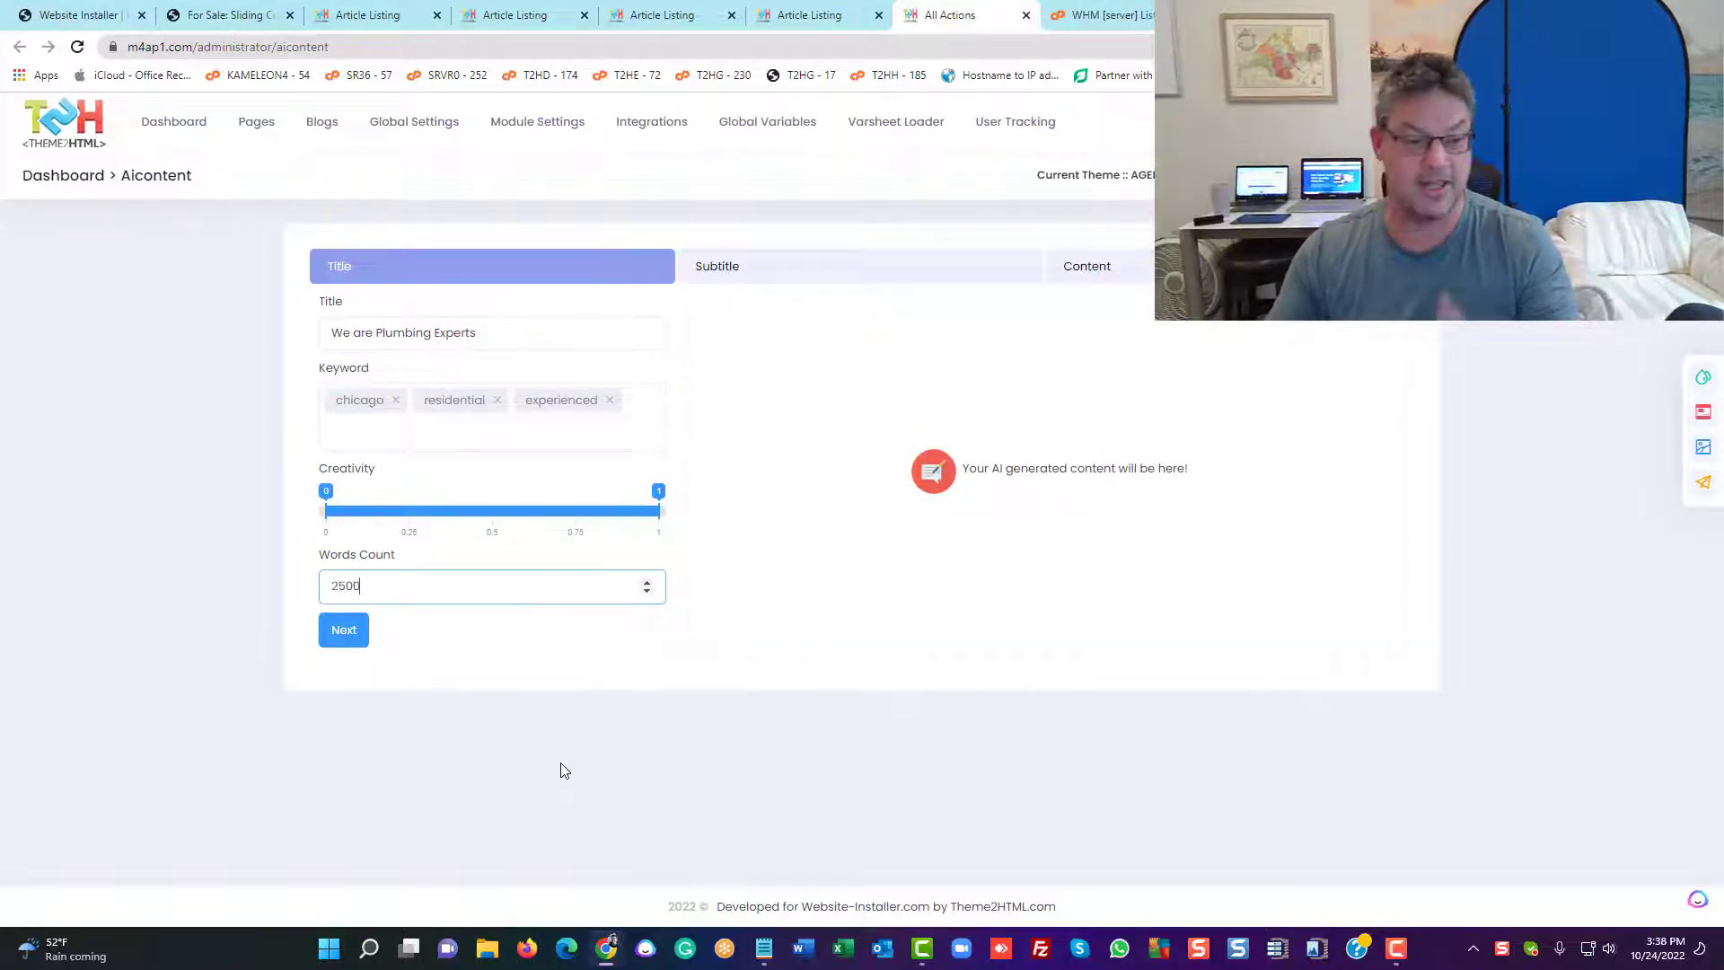
left_click(343, 640)
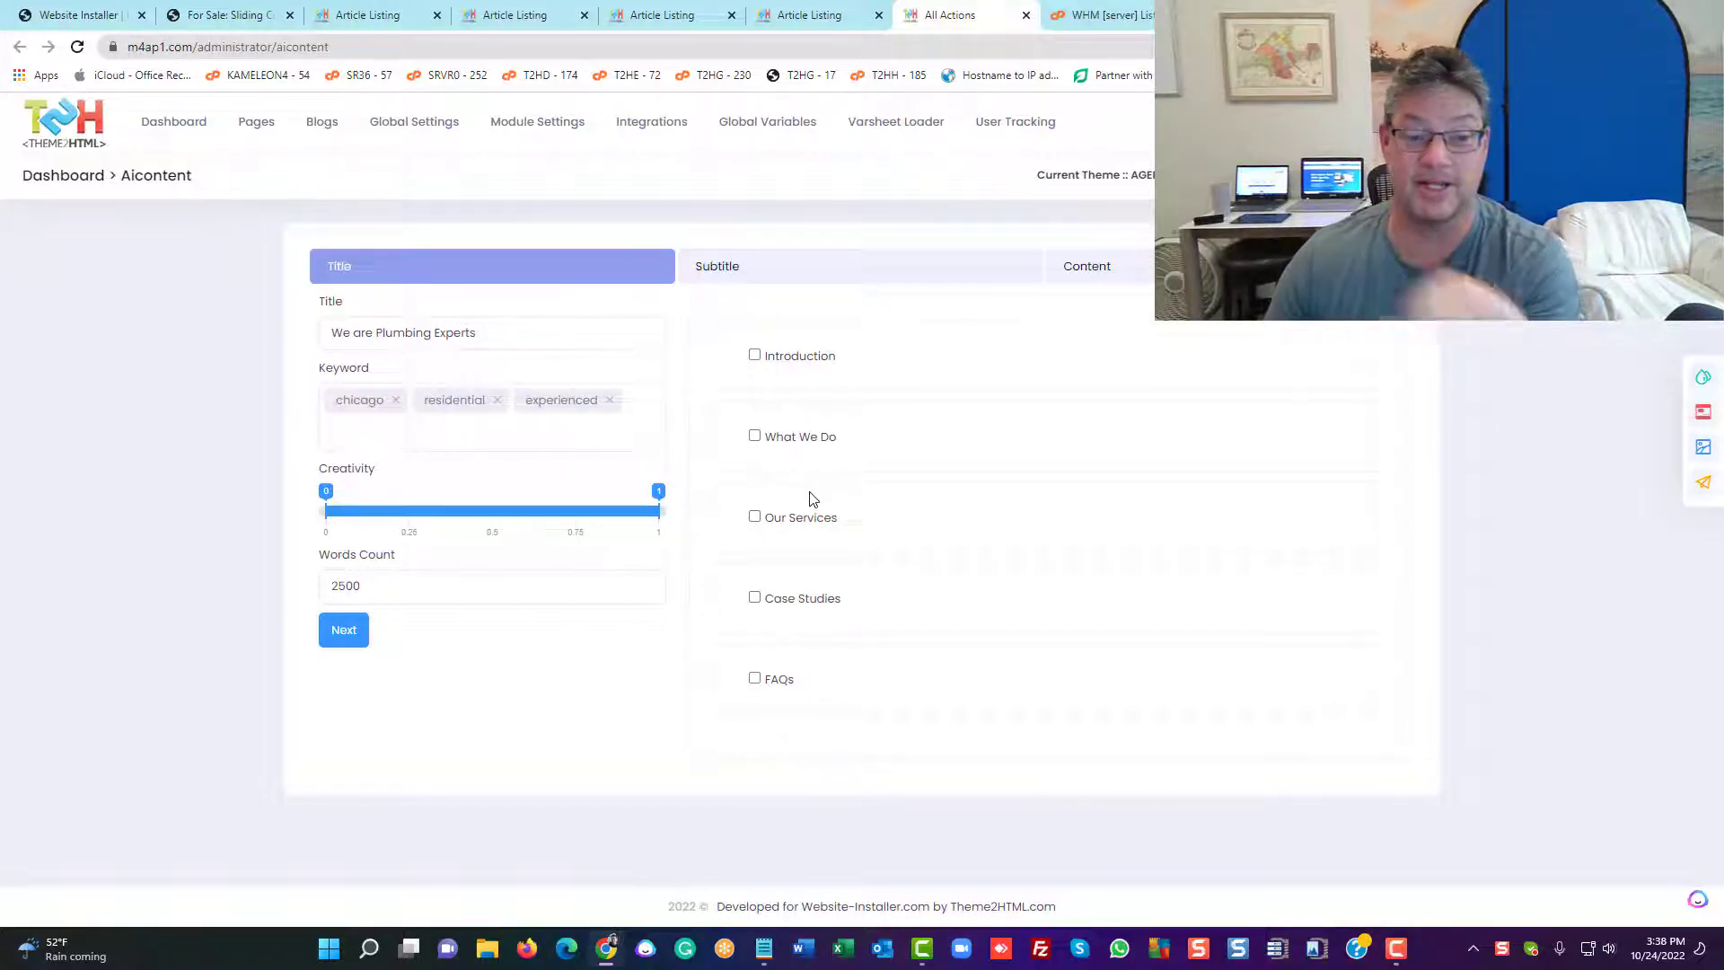
left_click(342, 633)
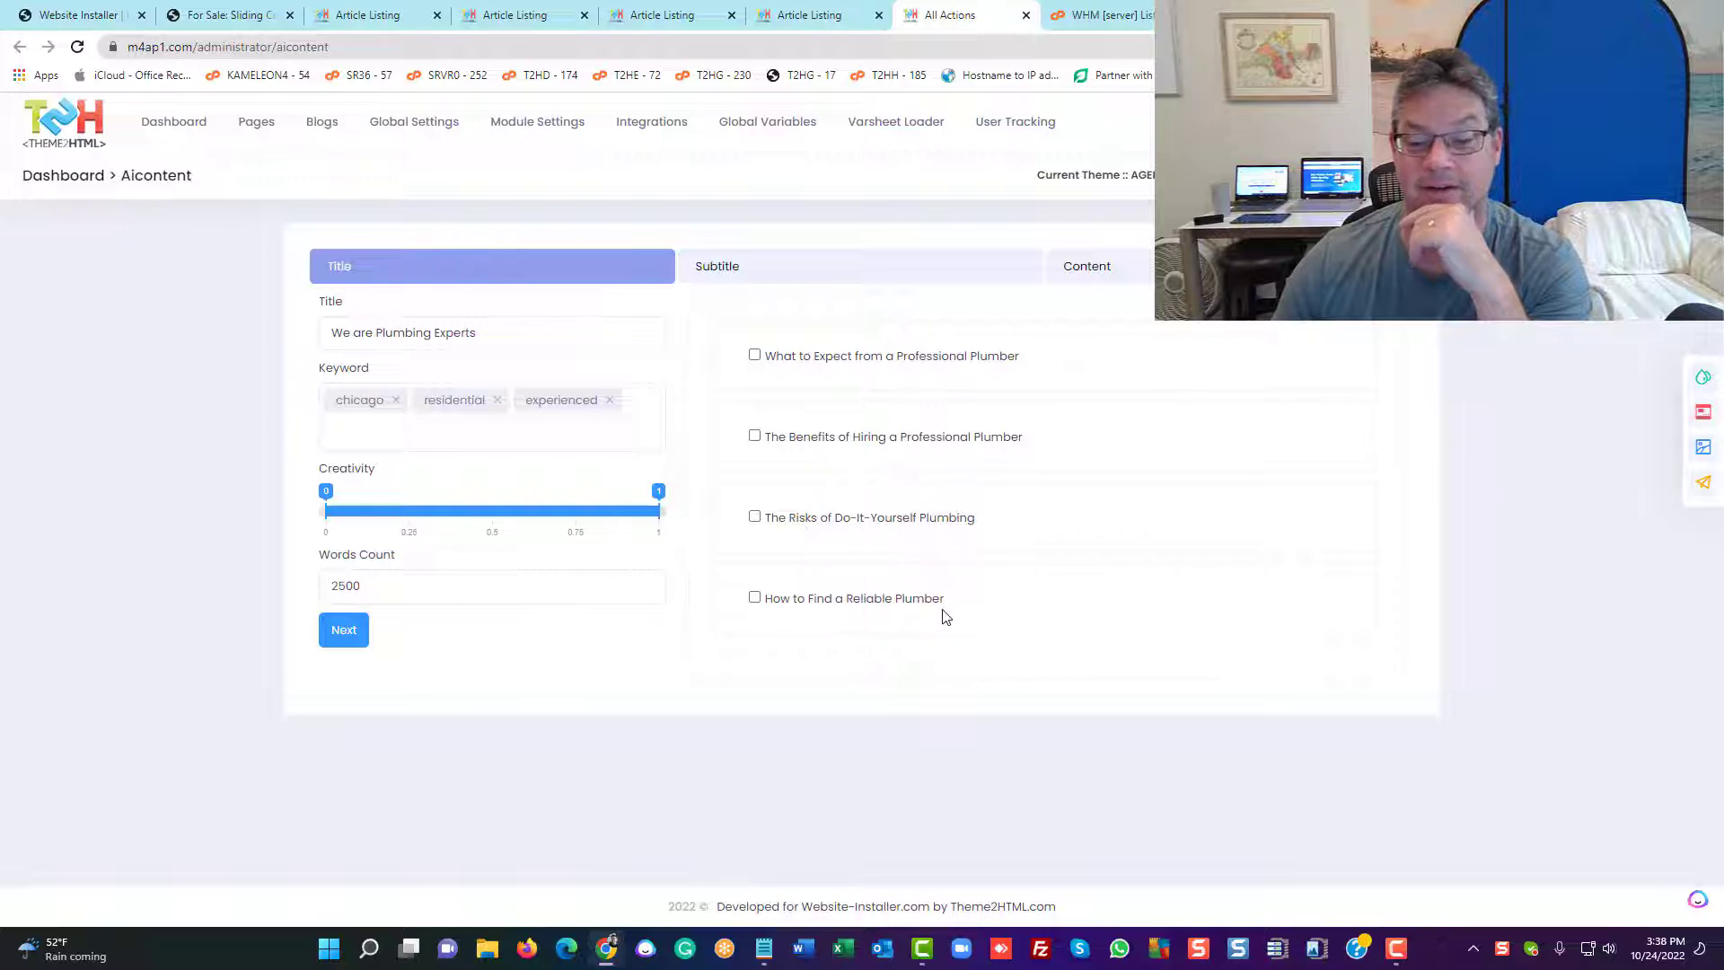
left_click(345, 630)
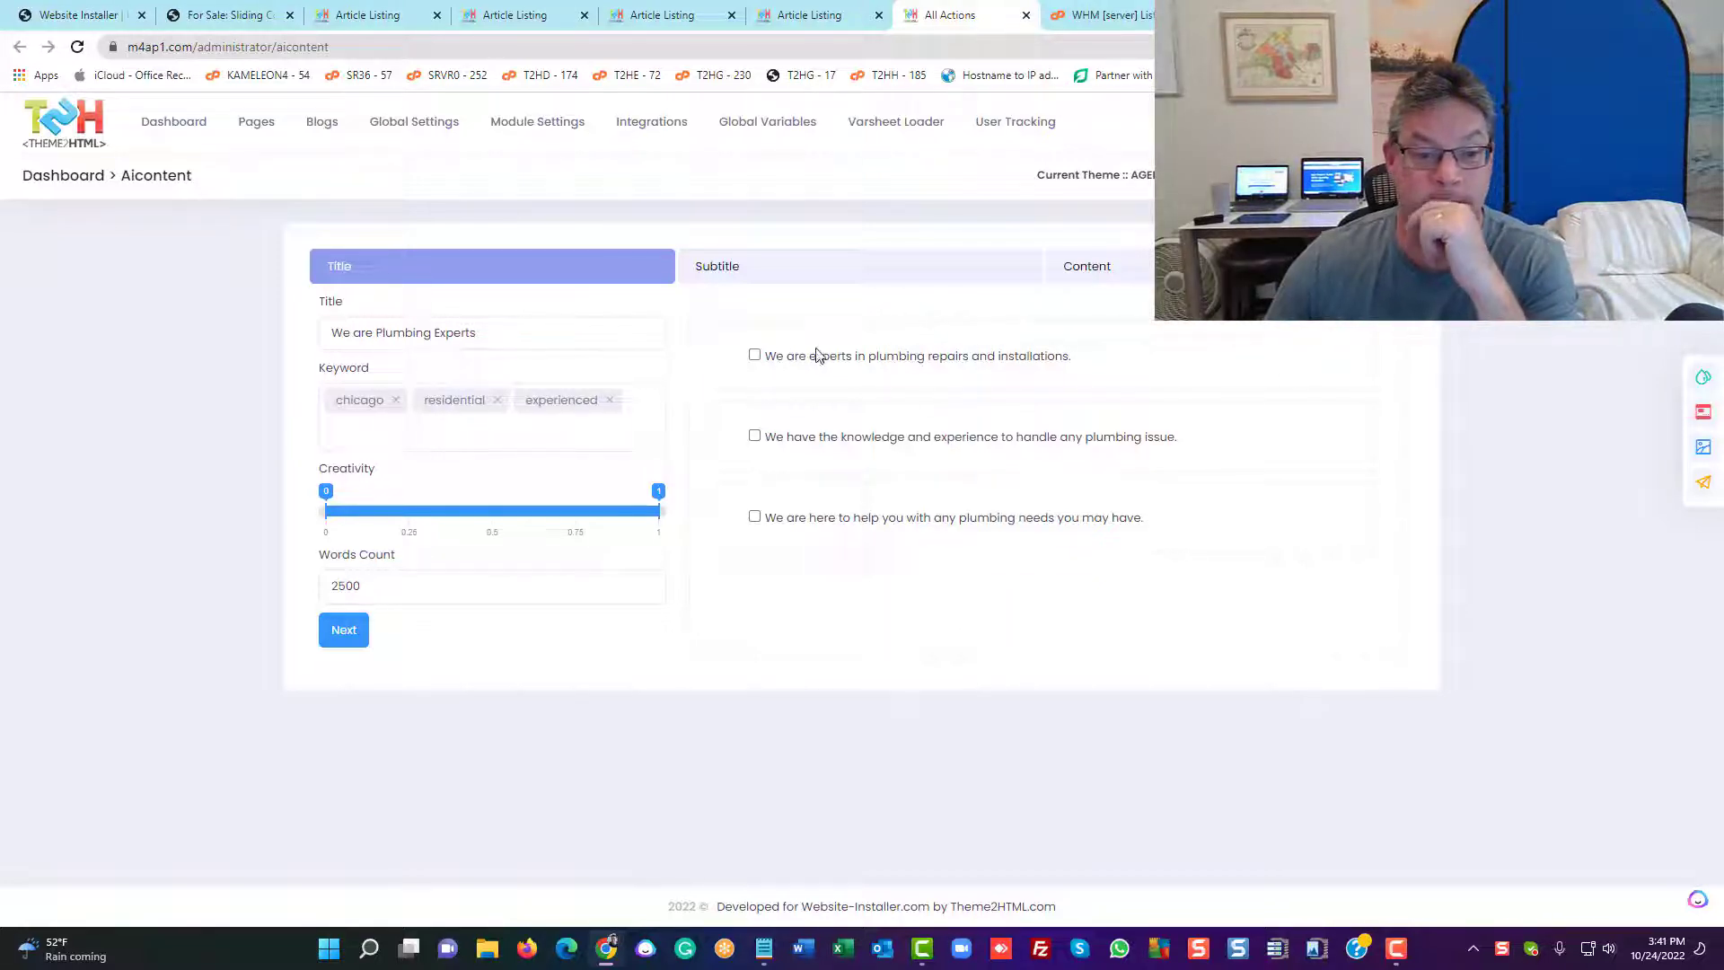
Replace the article title with the copied text "Purple Plumbers: We are Residential Plumbing Experts in Chicago" and review it
key("alt+Tab")
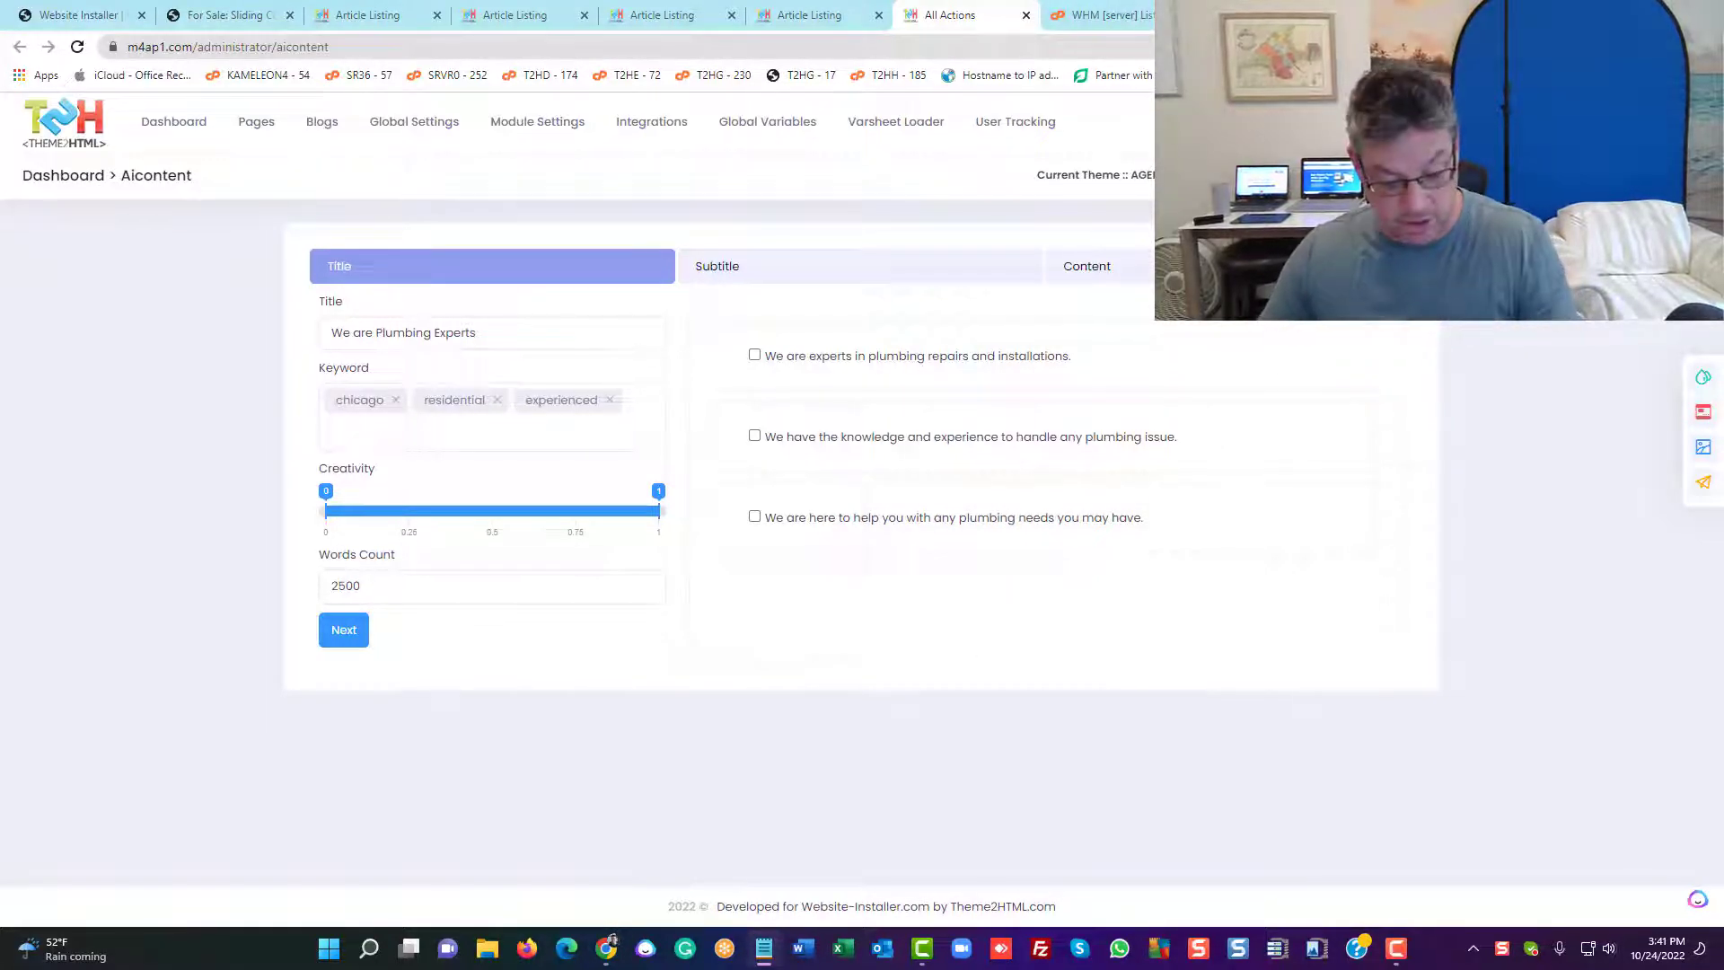
key("alt+Tab")
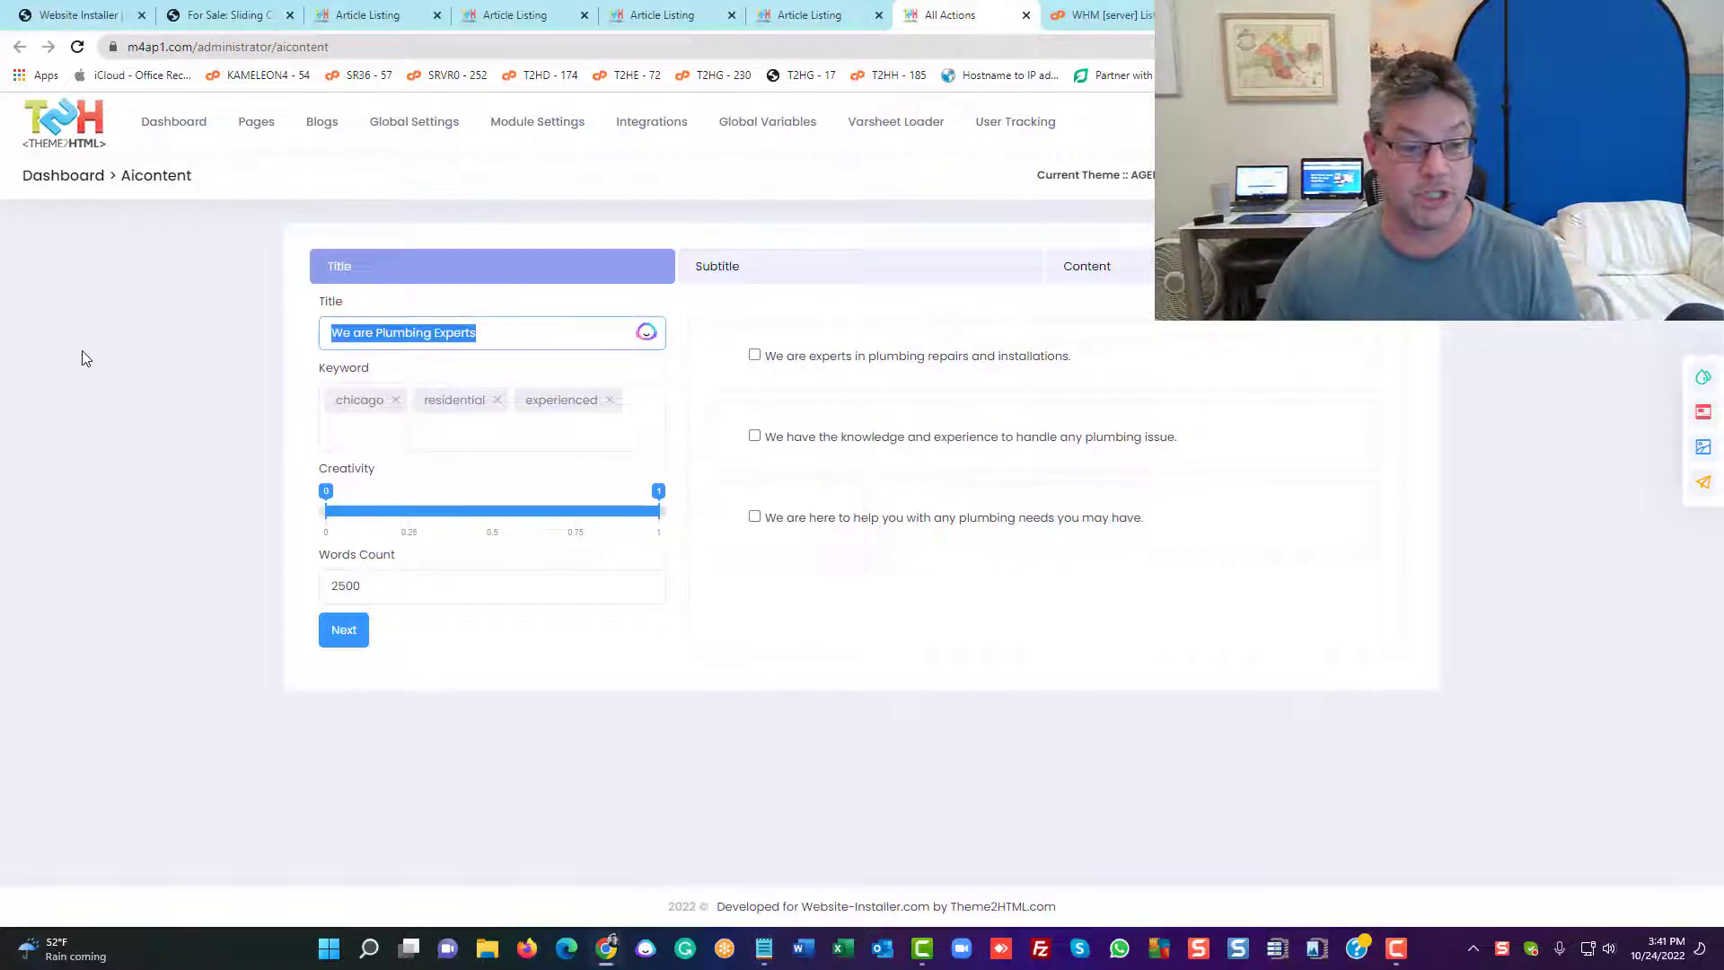
key("ctrl+v")
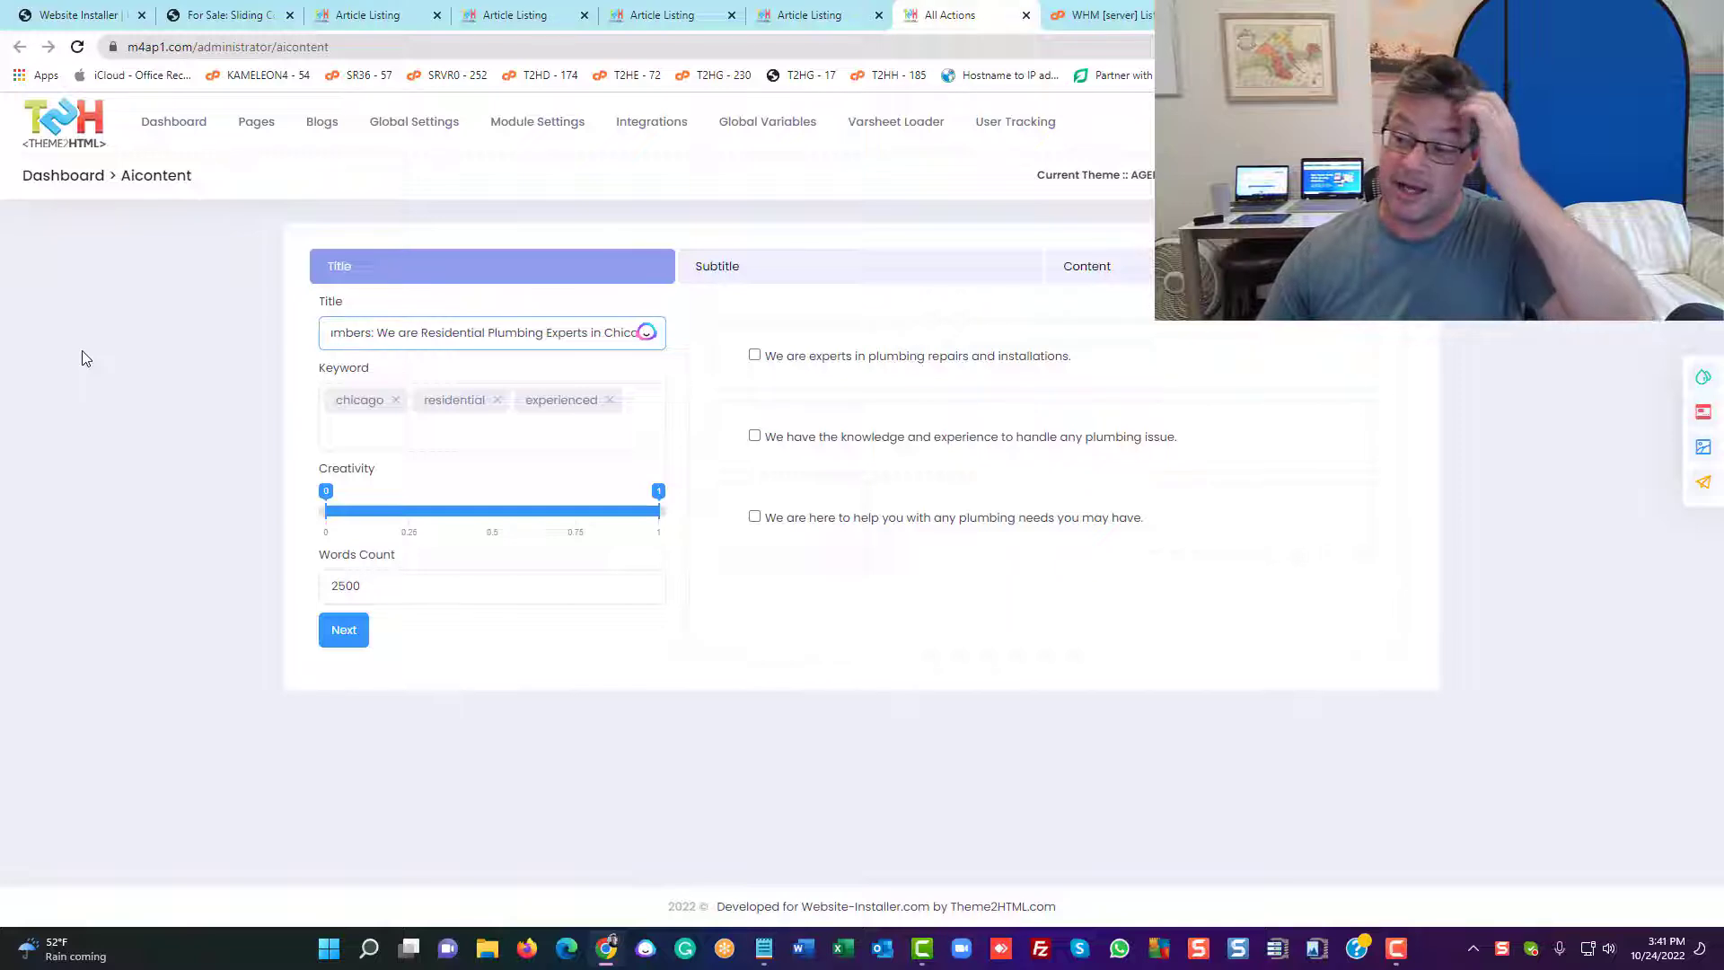
left_click_drag(420, 332, 173, 320)
left_click(400, 332)
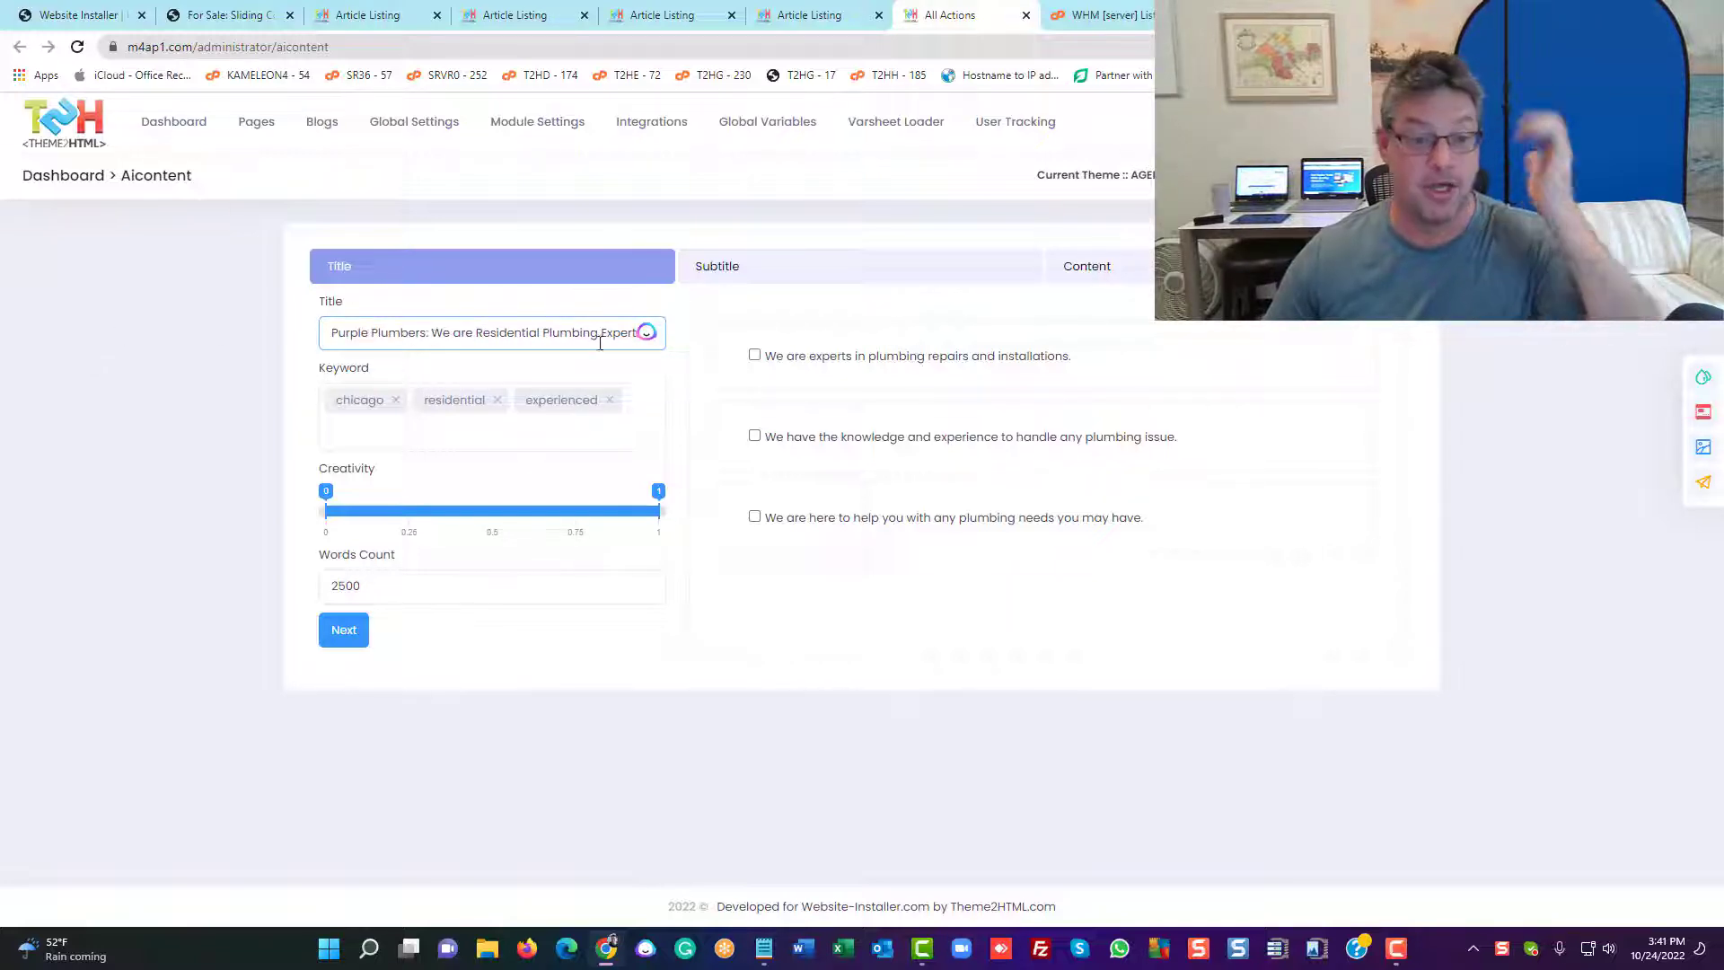
left_click_drag(521, 330, 398, 359)
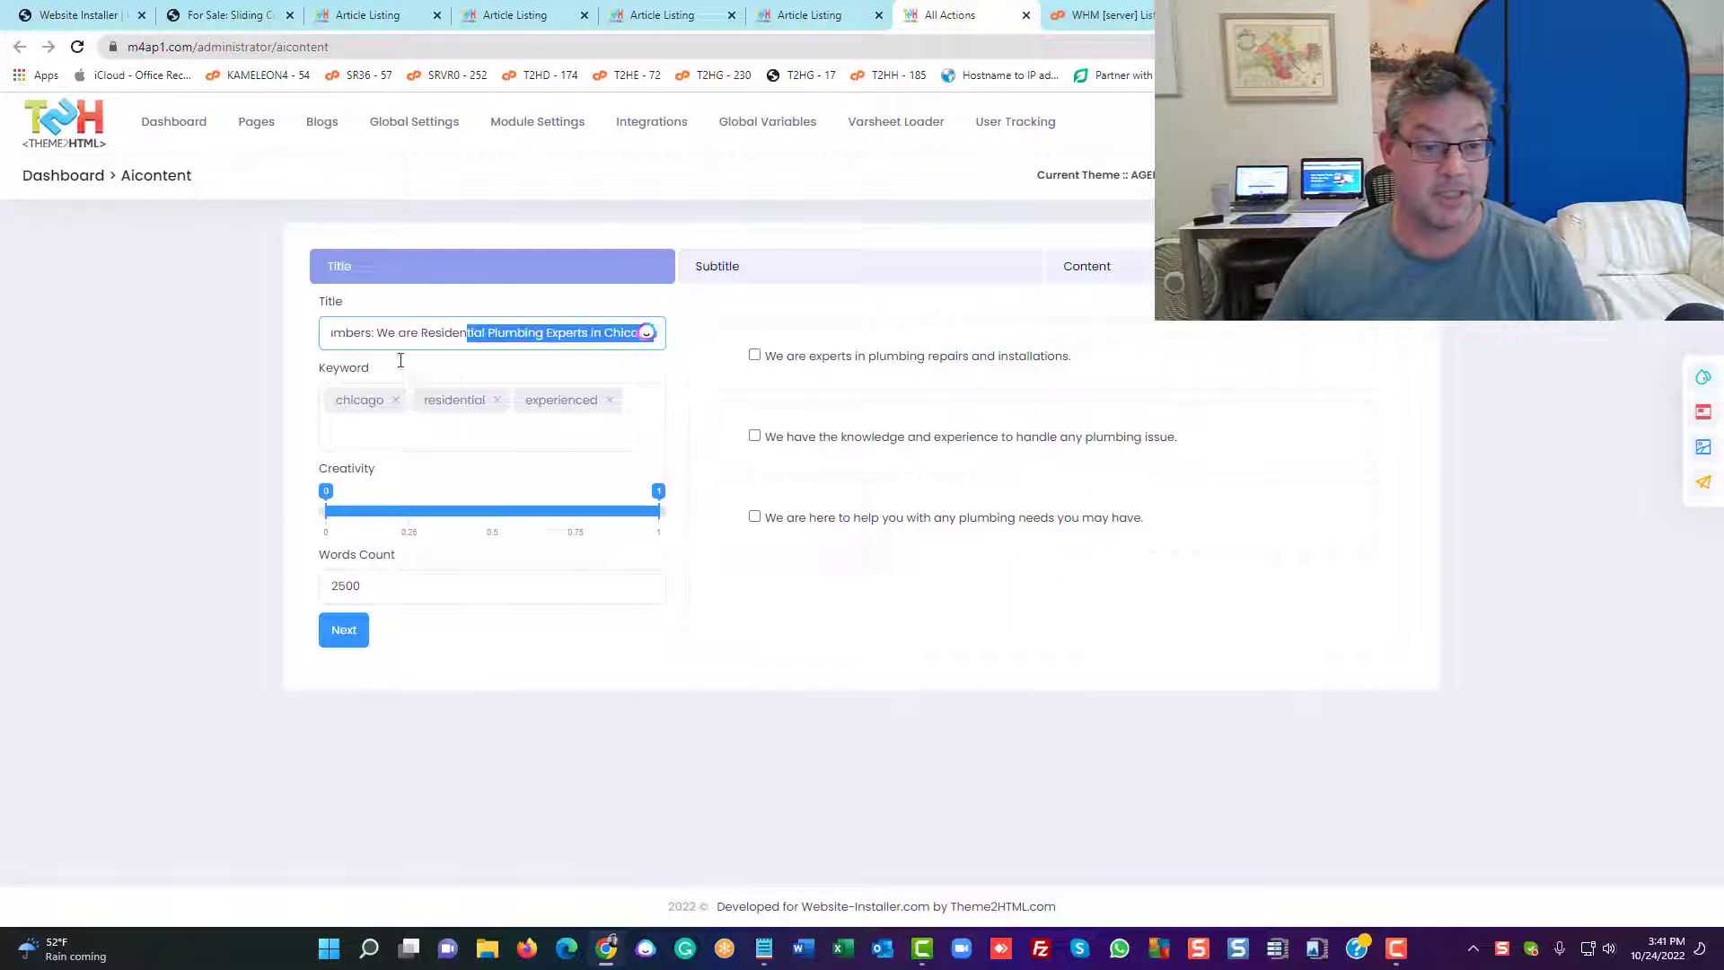
Regenerate the subtitle suggestions from the new Purple Plumbers title and review the one offering 24/7 emergency services
left_click(552, 328)
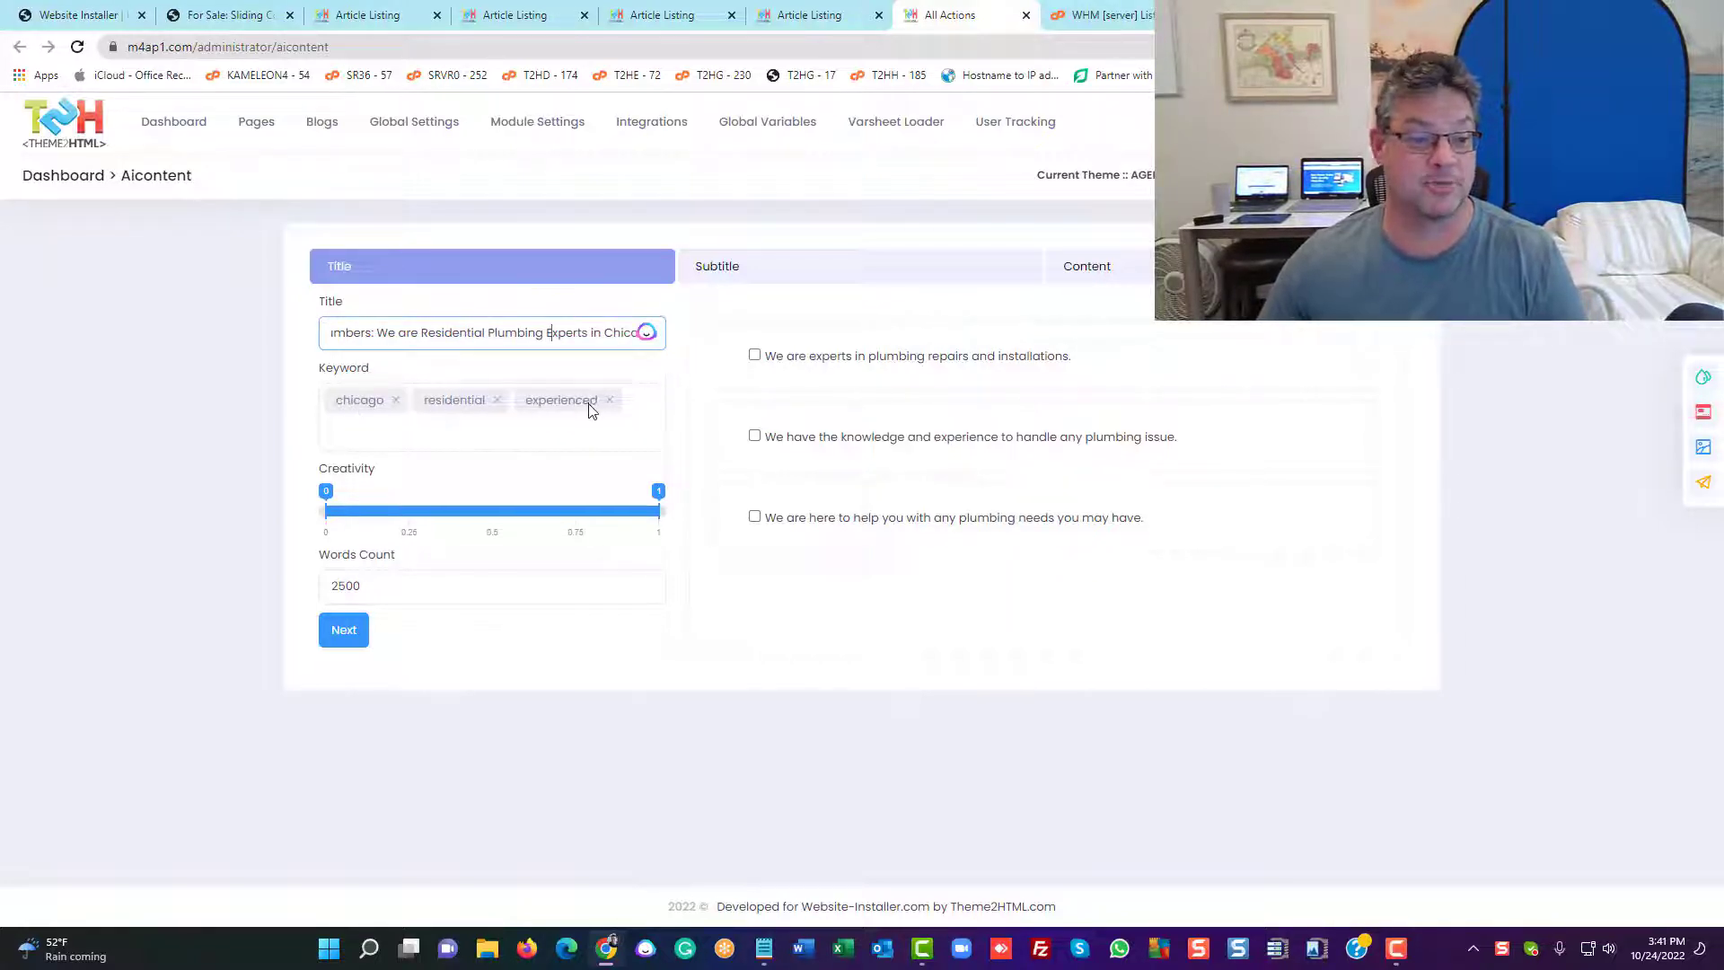
left_click(355, 630)
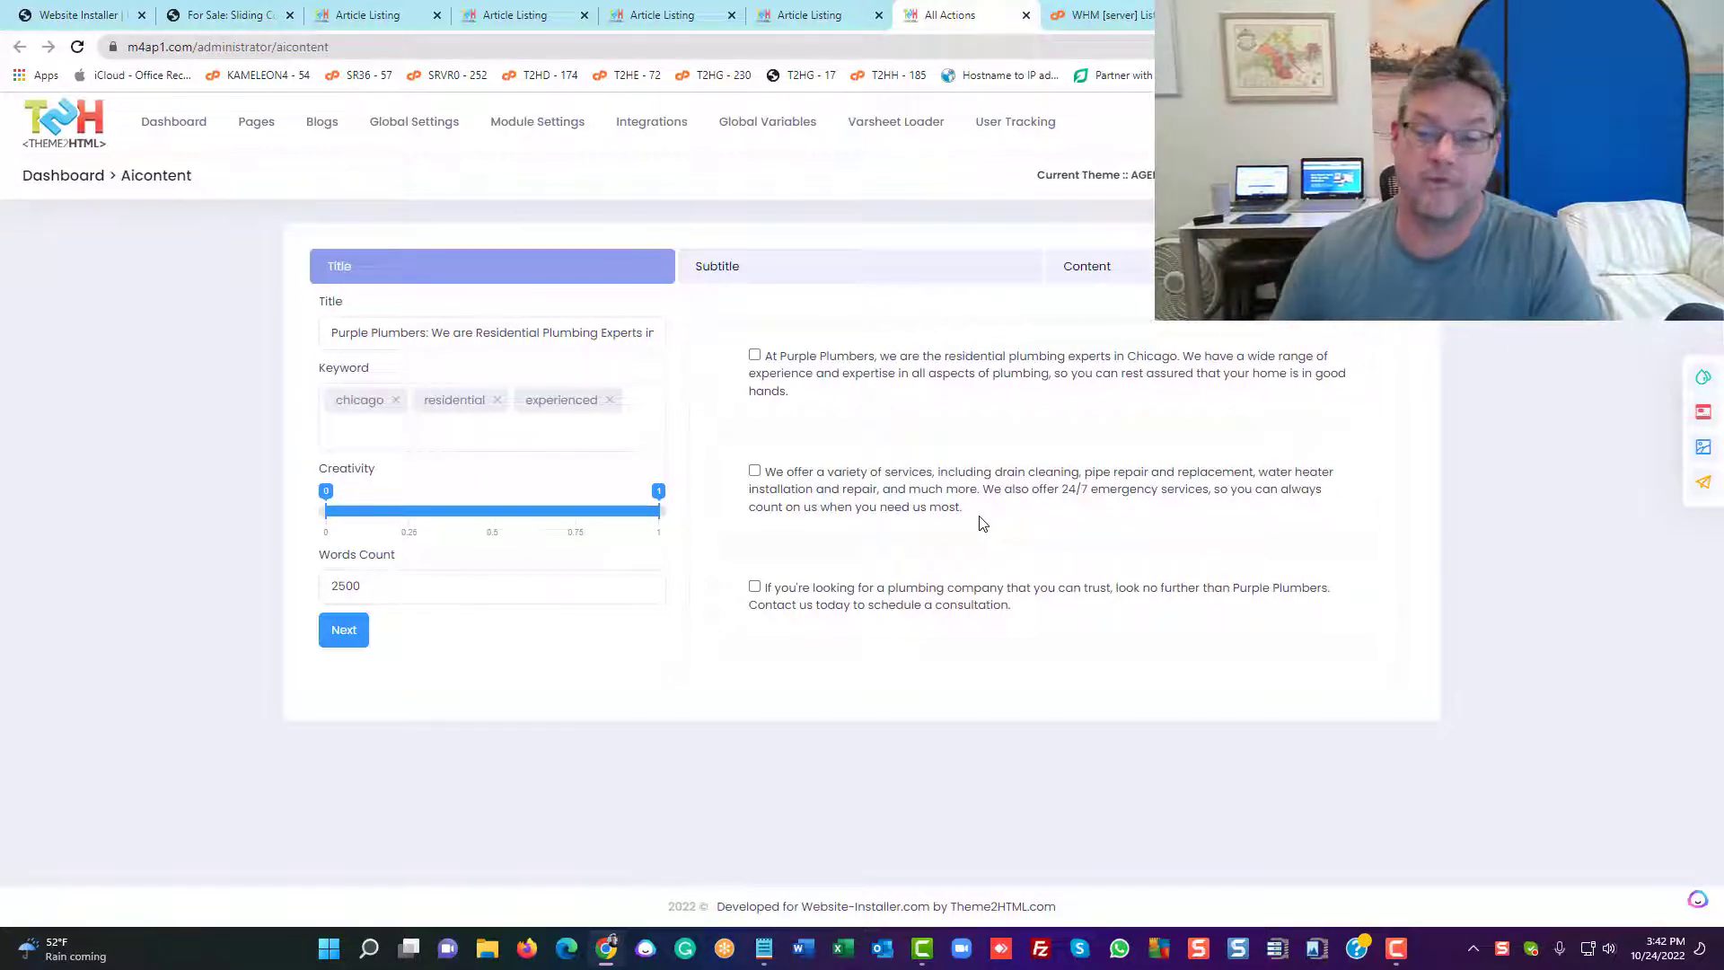
left_click_drag(998, 509, 986, 499)
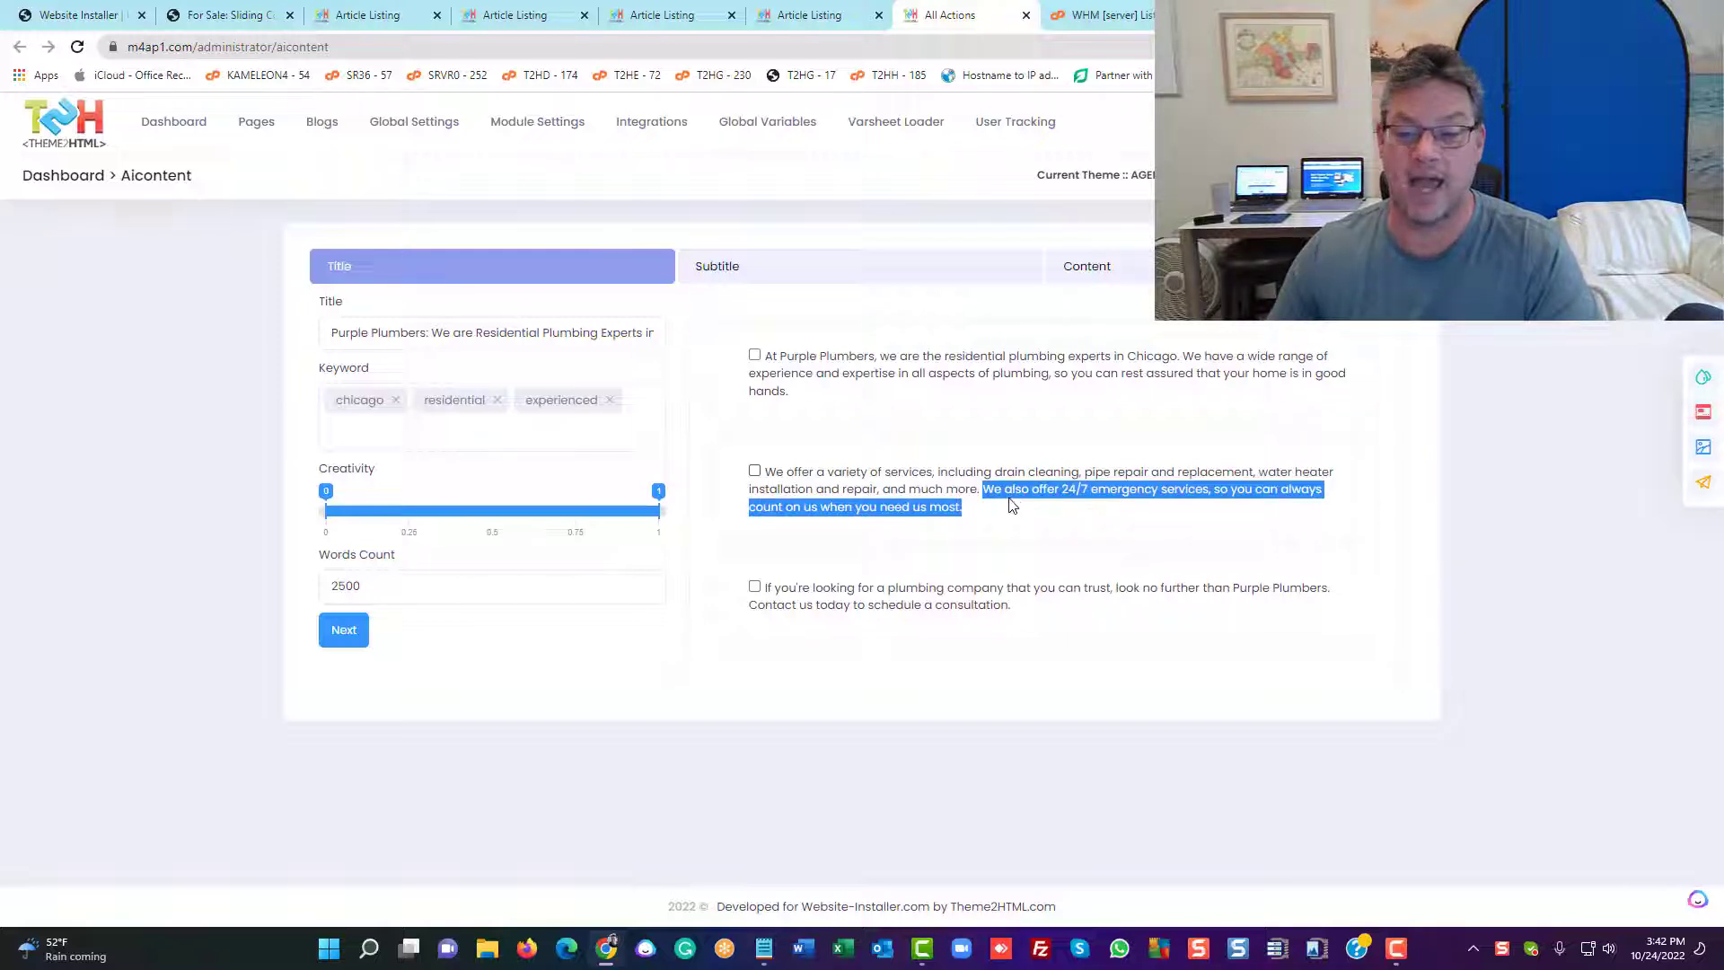
left_click(1010, 508)
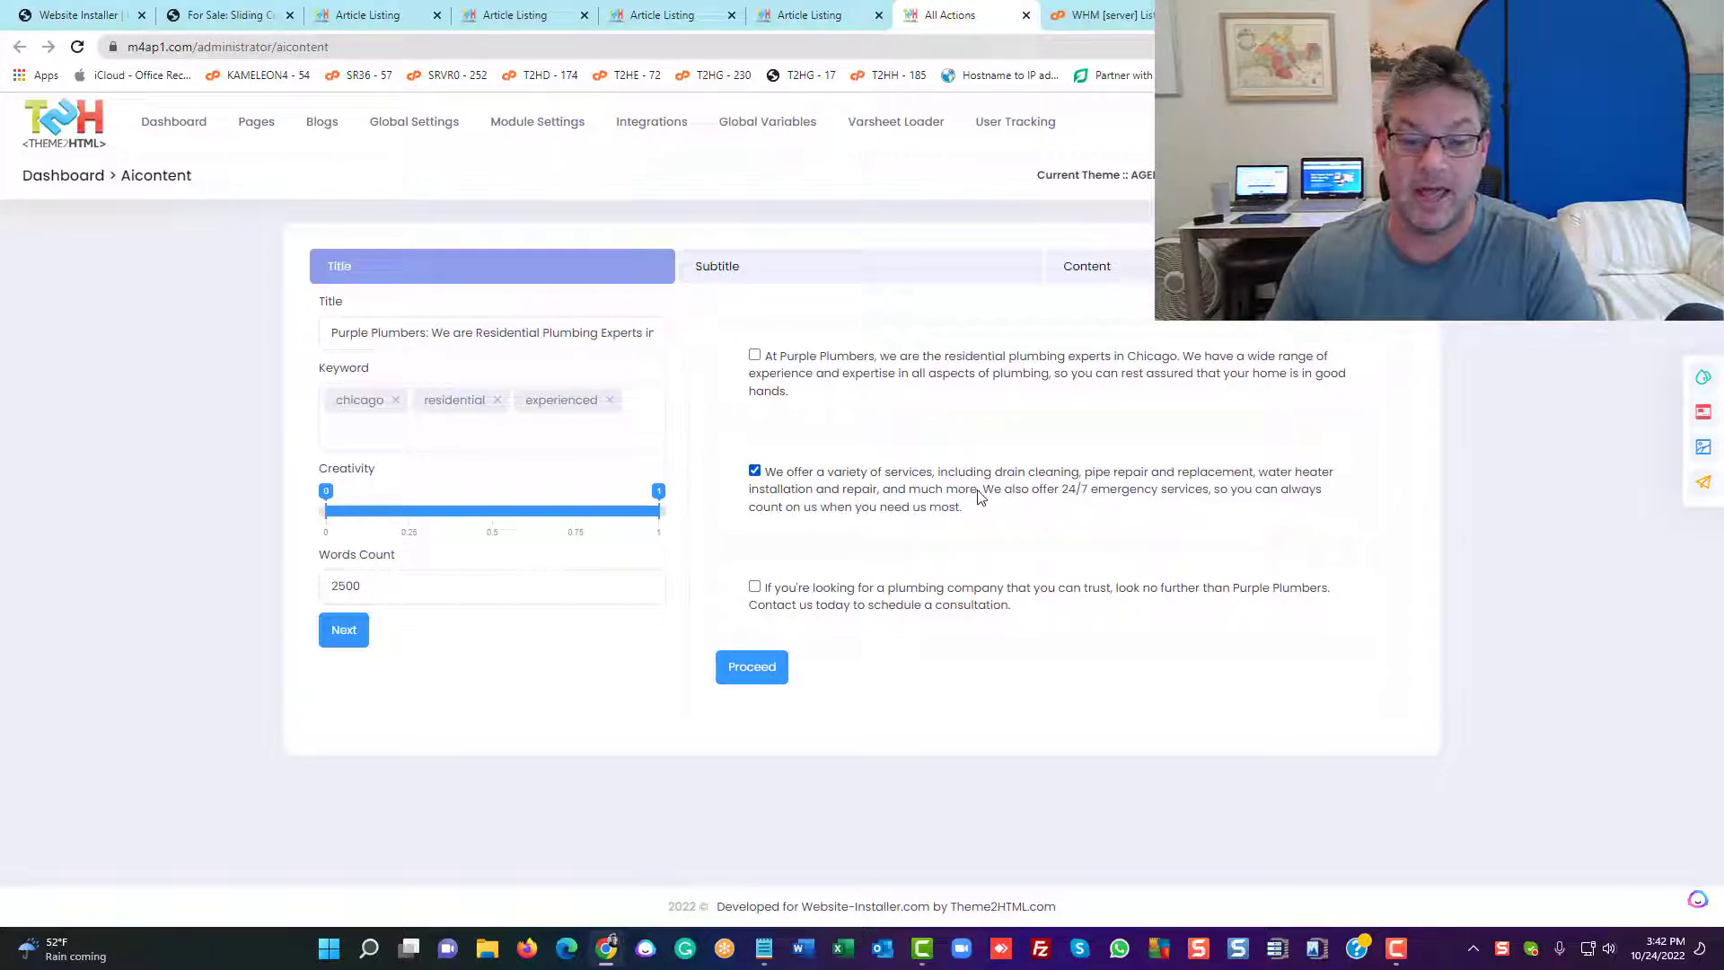
left_click(981, 497)
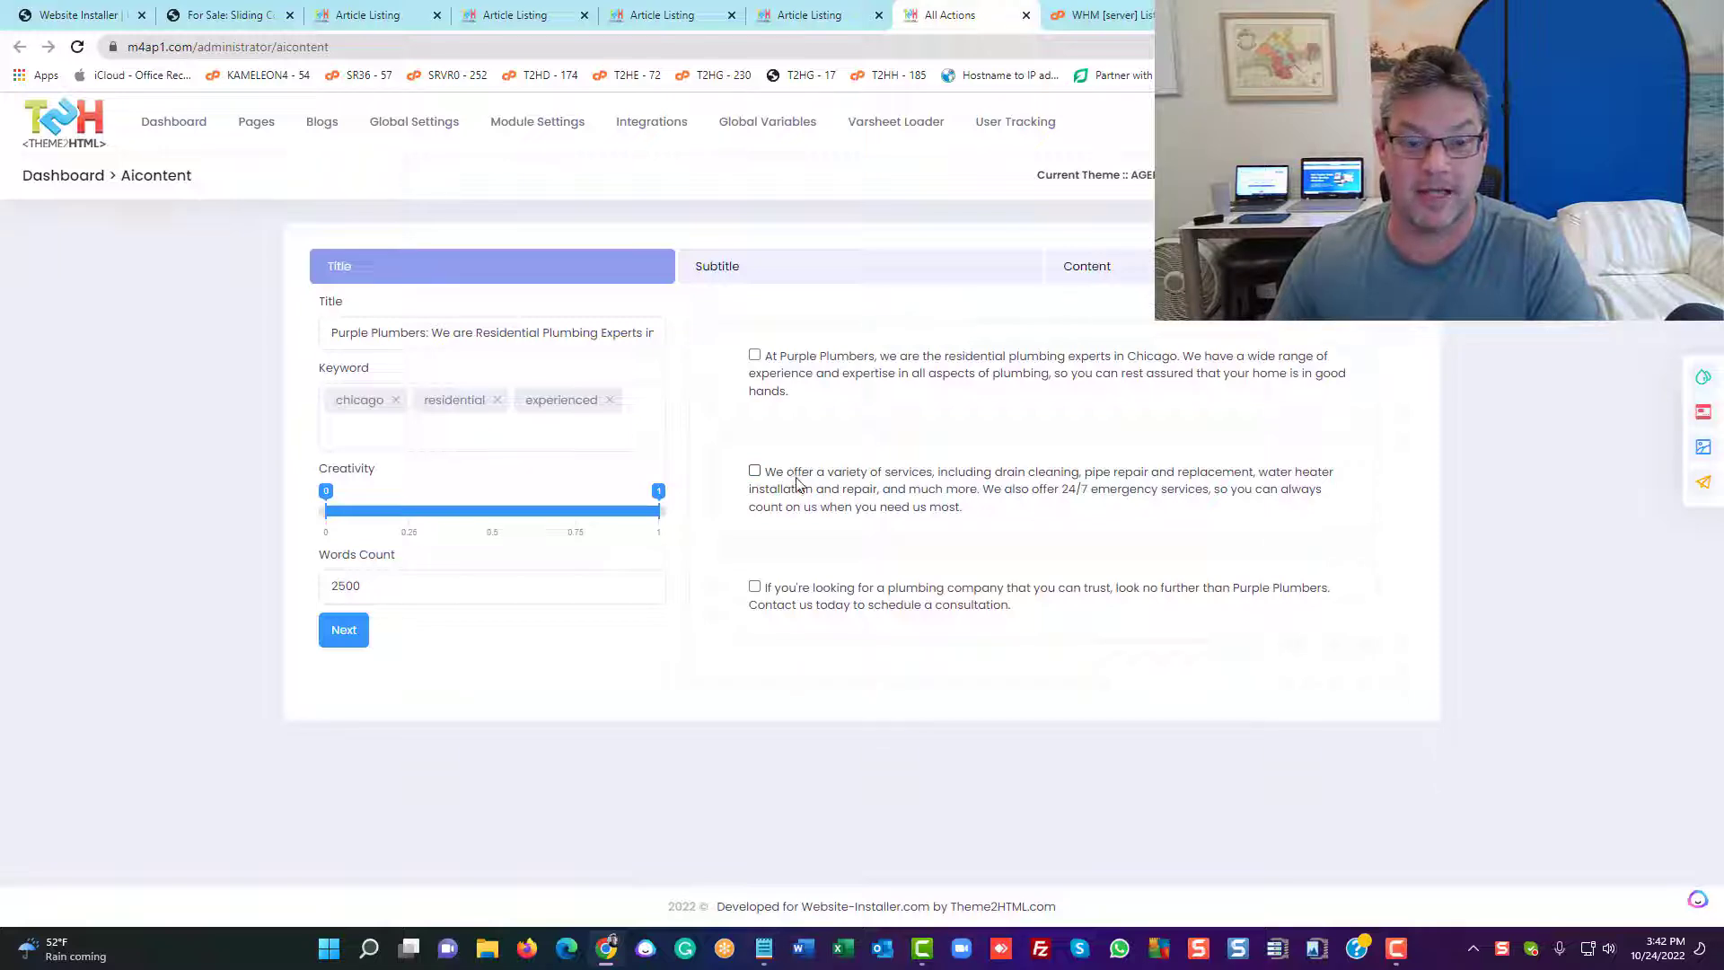
left_click(768, 480)
left_click(768, 480)
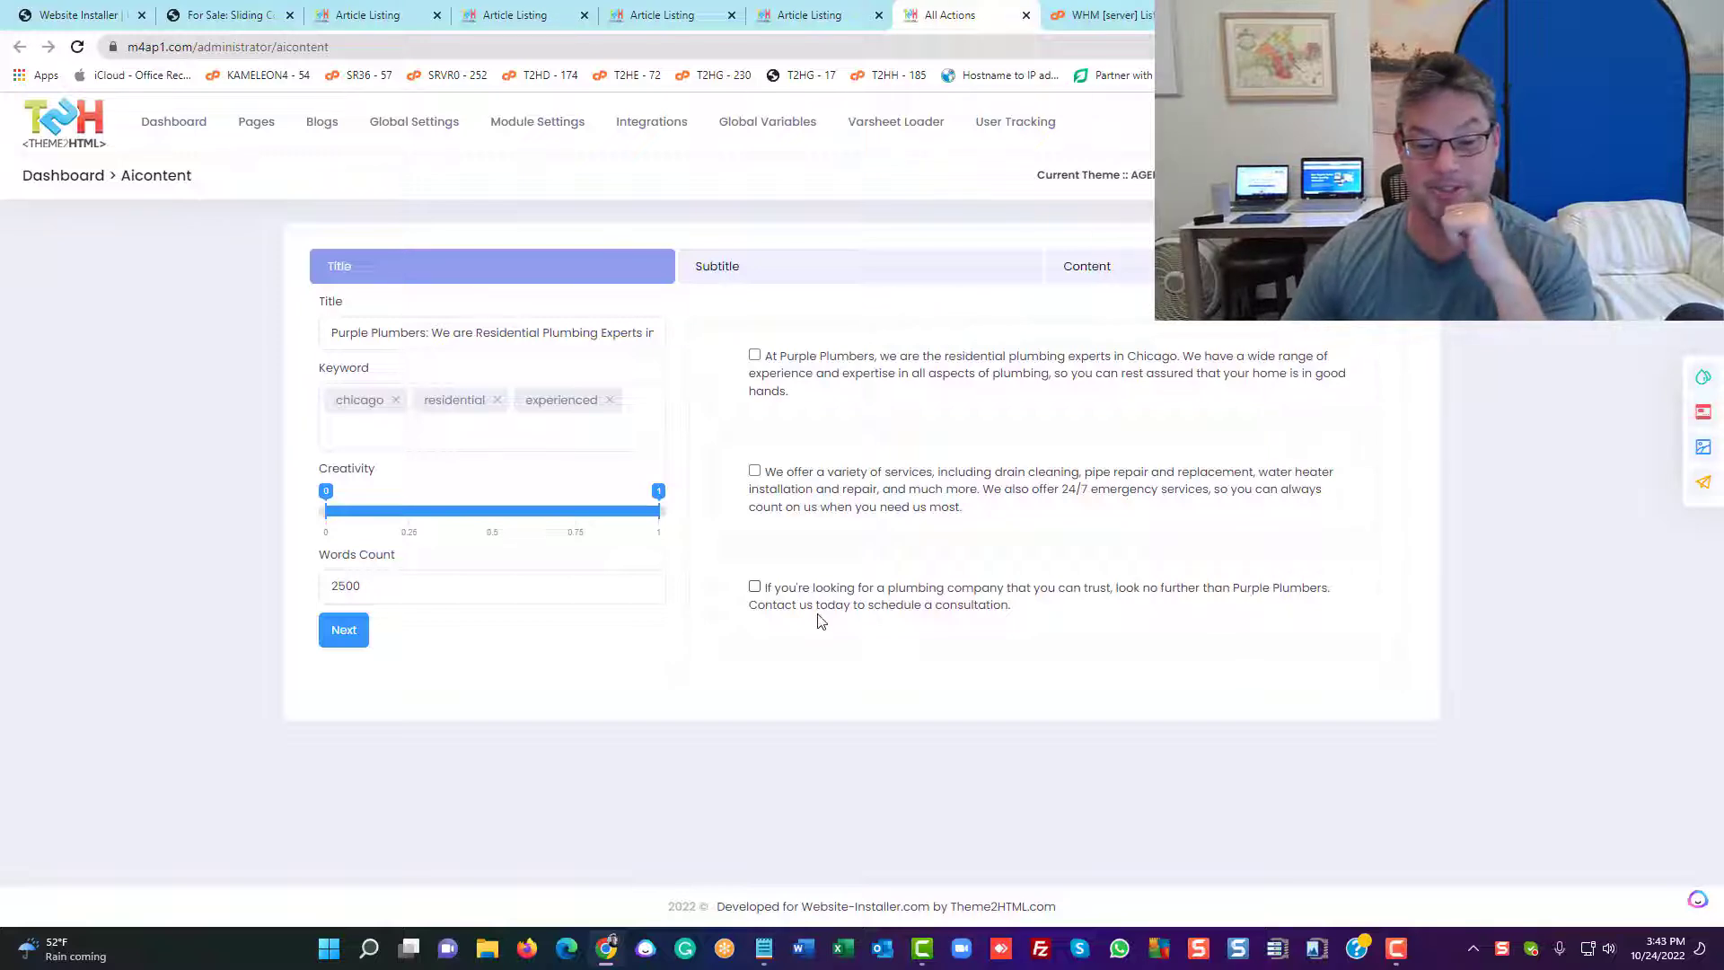
Select all three suggested subtitles for the plumbing article, proceed to the subtitle stage and look over its form
left_click(1064, 613)
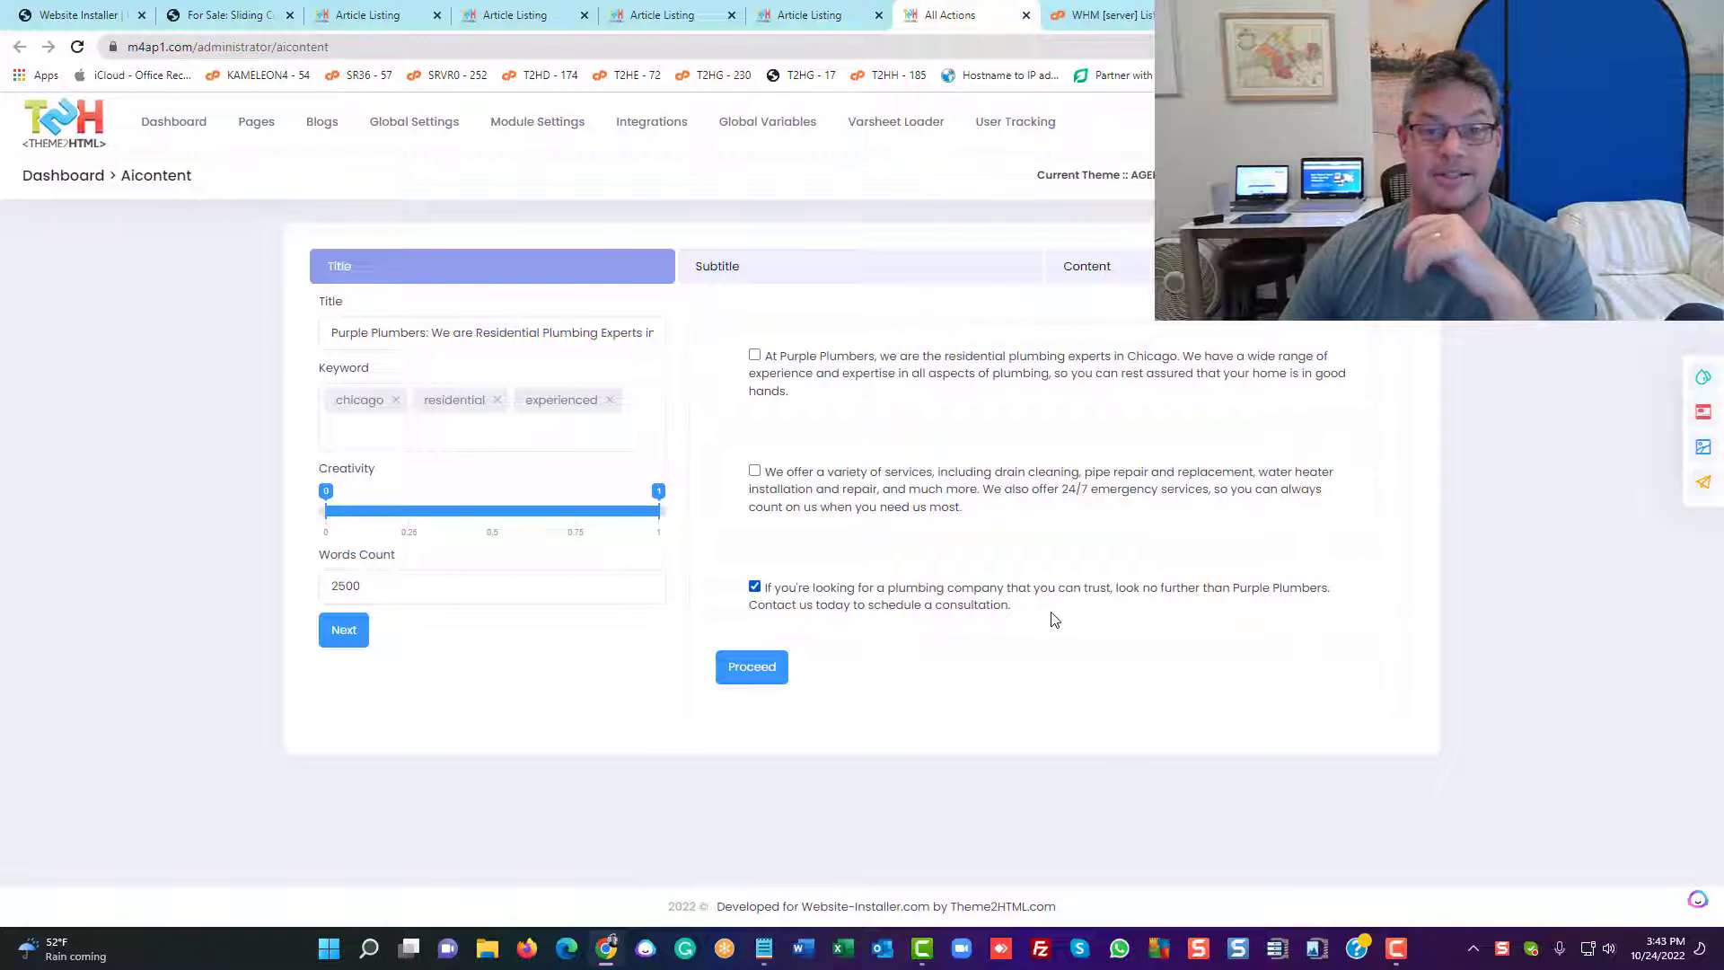
left_click(754, 471)
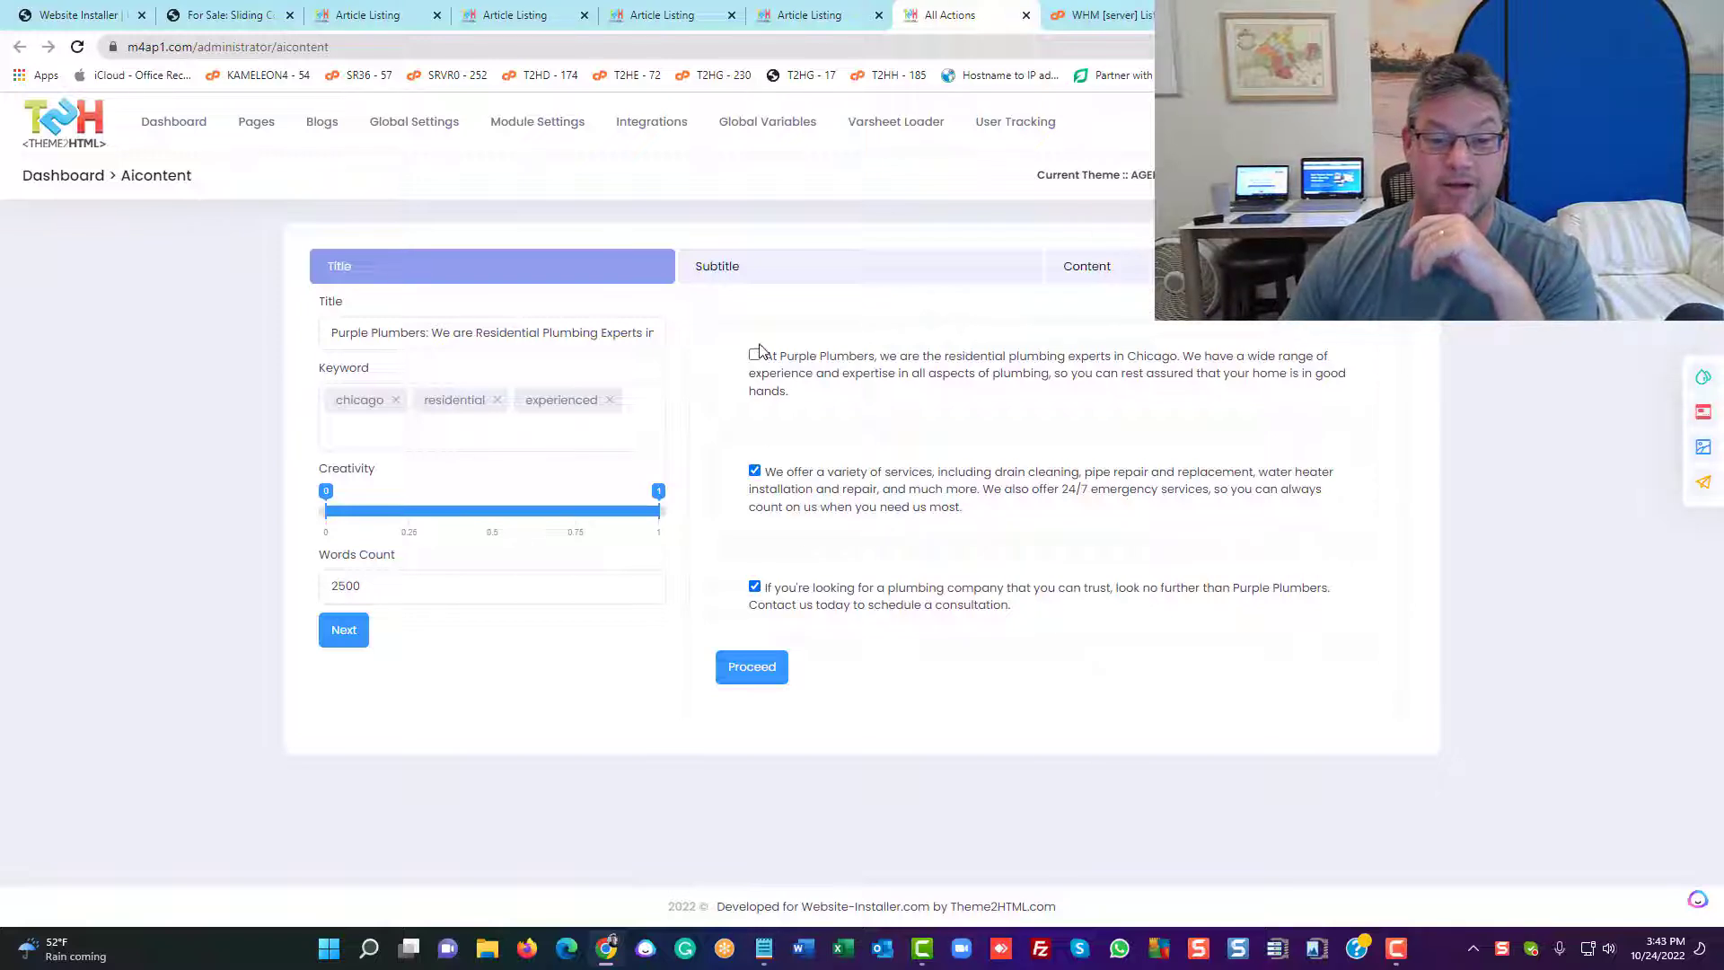
left_click(754, 354)
left_click(742, 665)
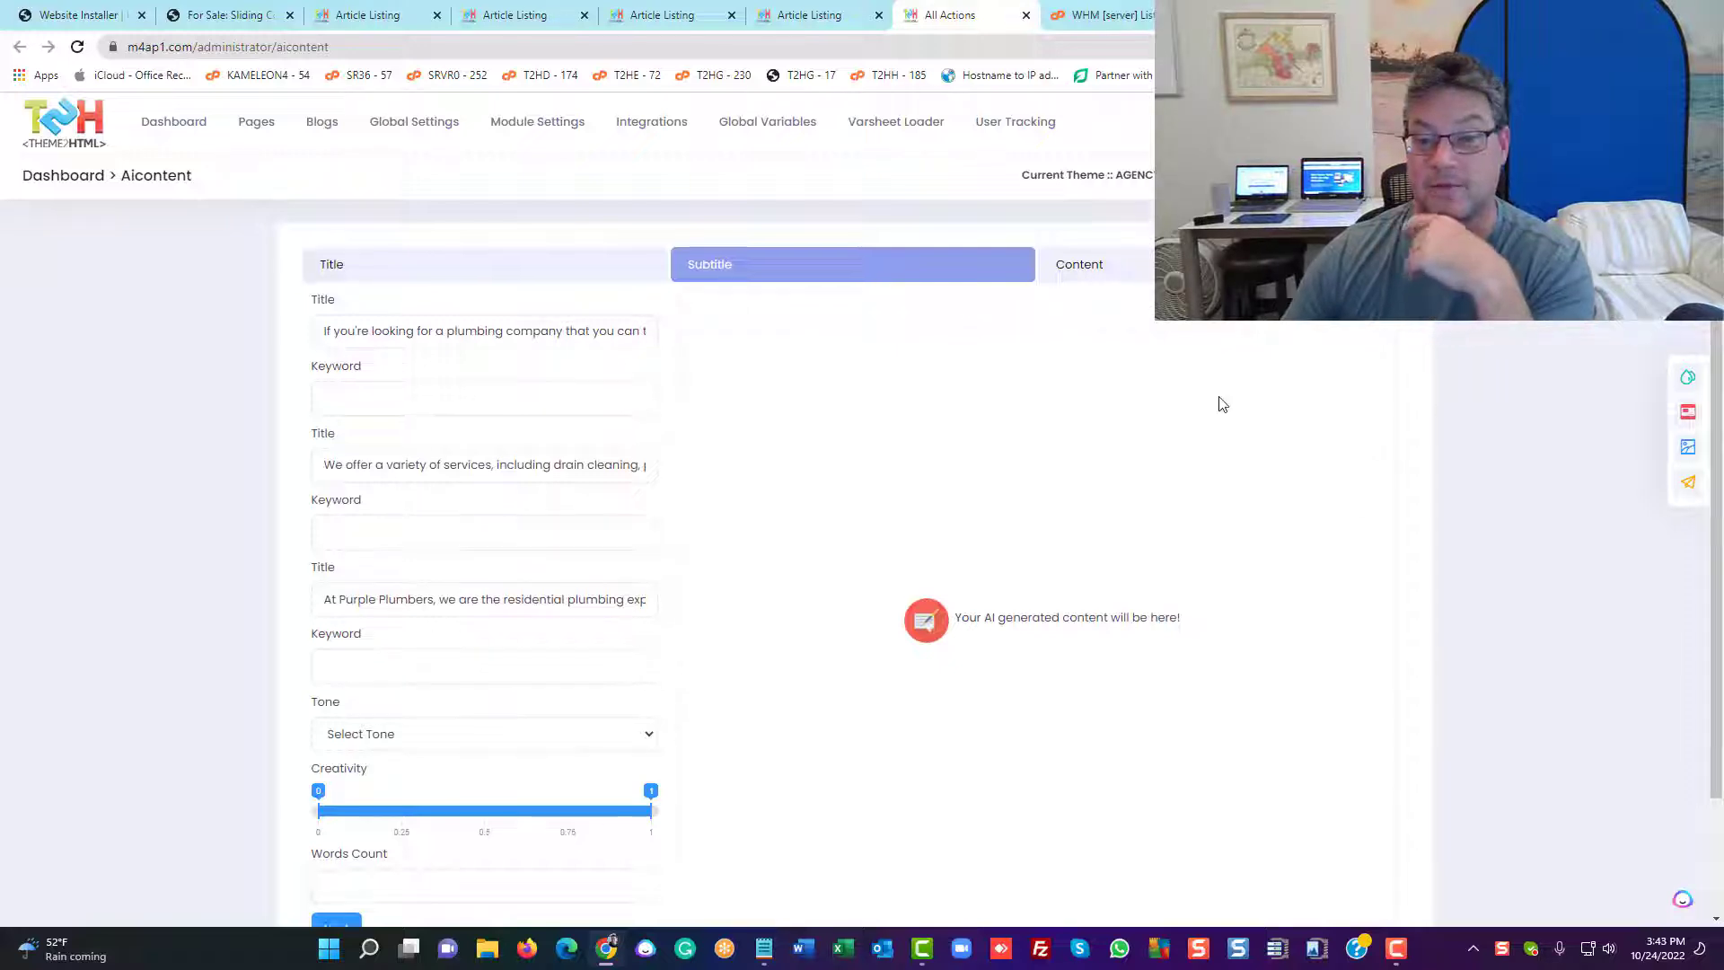
scroll(902, 772, "down", 2)
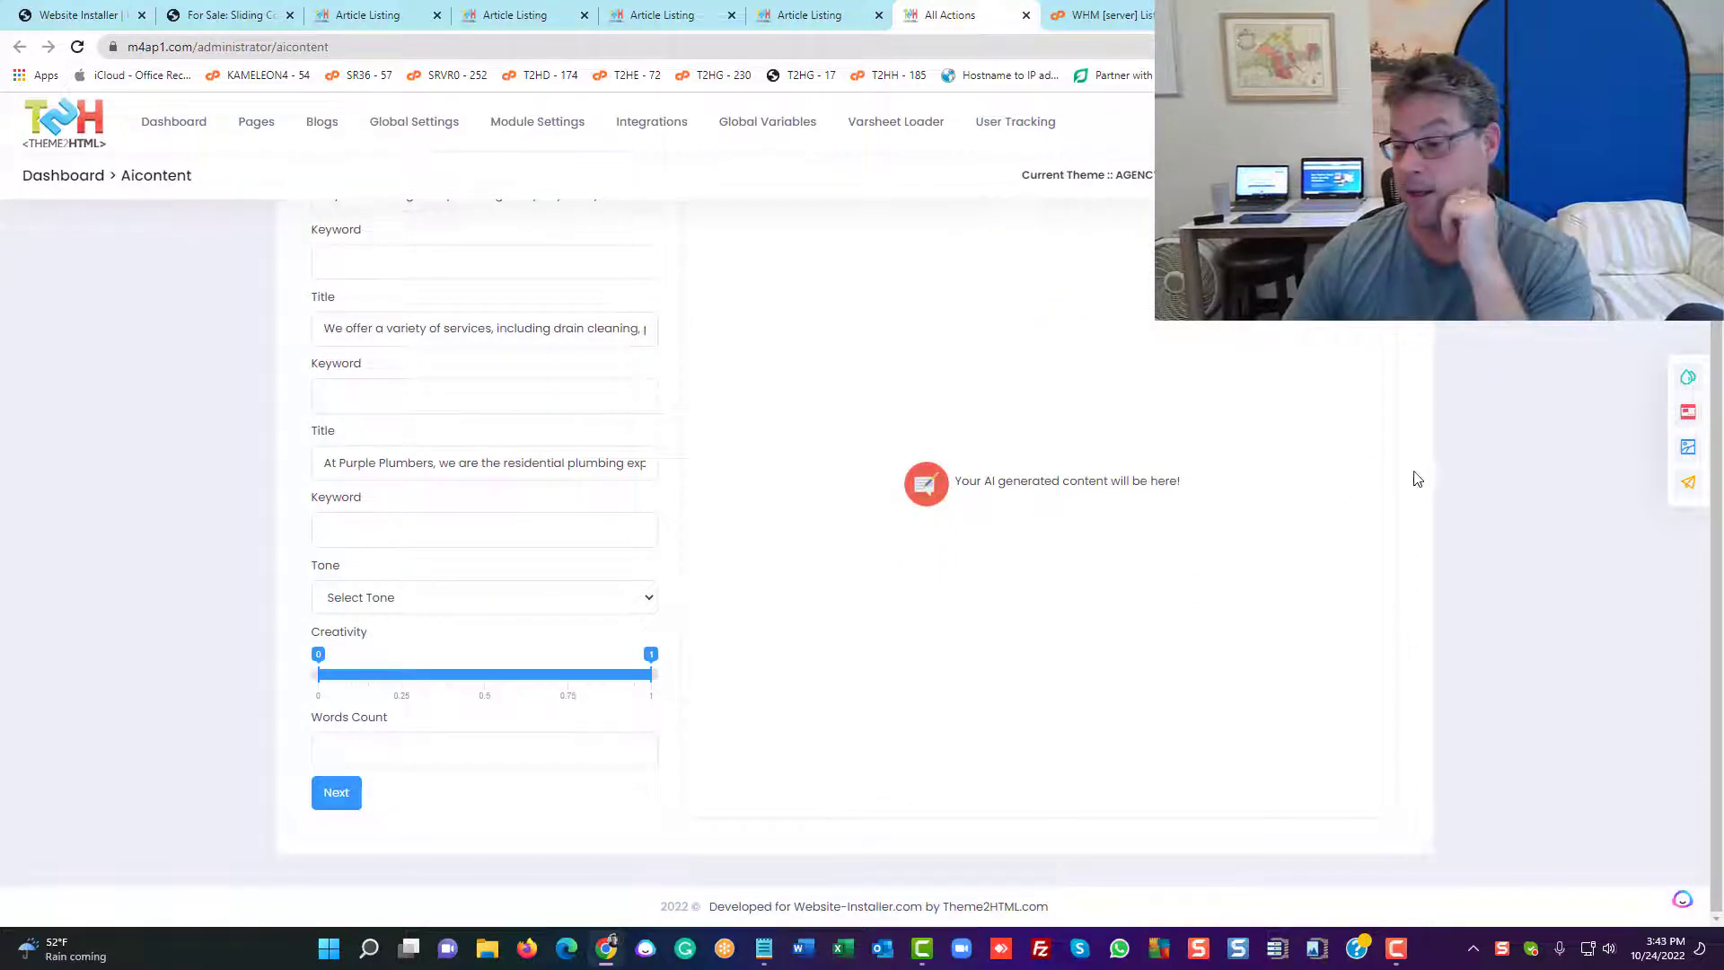
scroll(1380, 505, "up", 2)
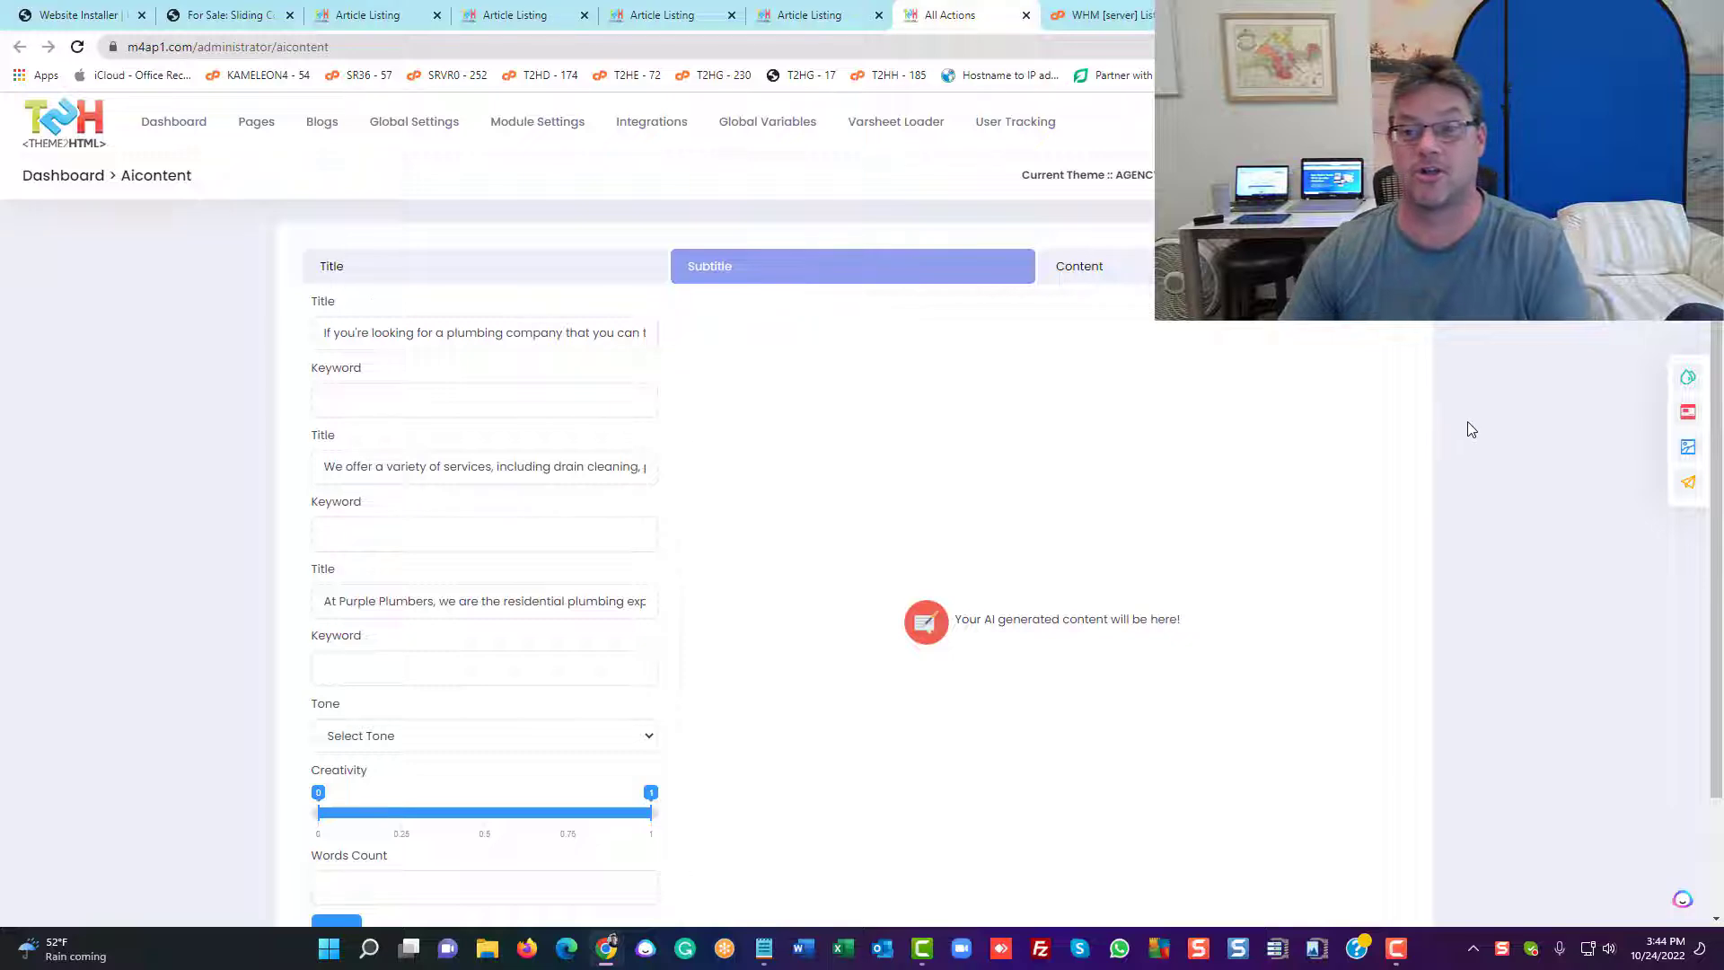
Open the website-installer.com home page in a new browser tab
key("ctrl+t")
type("w")
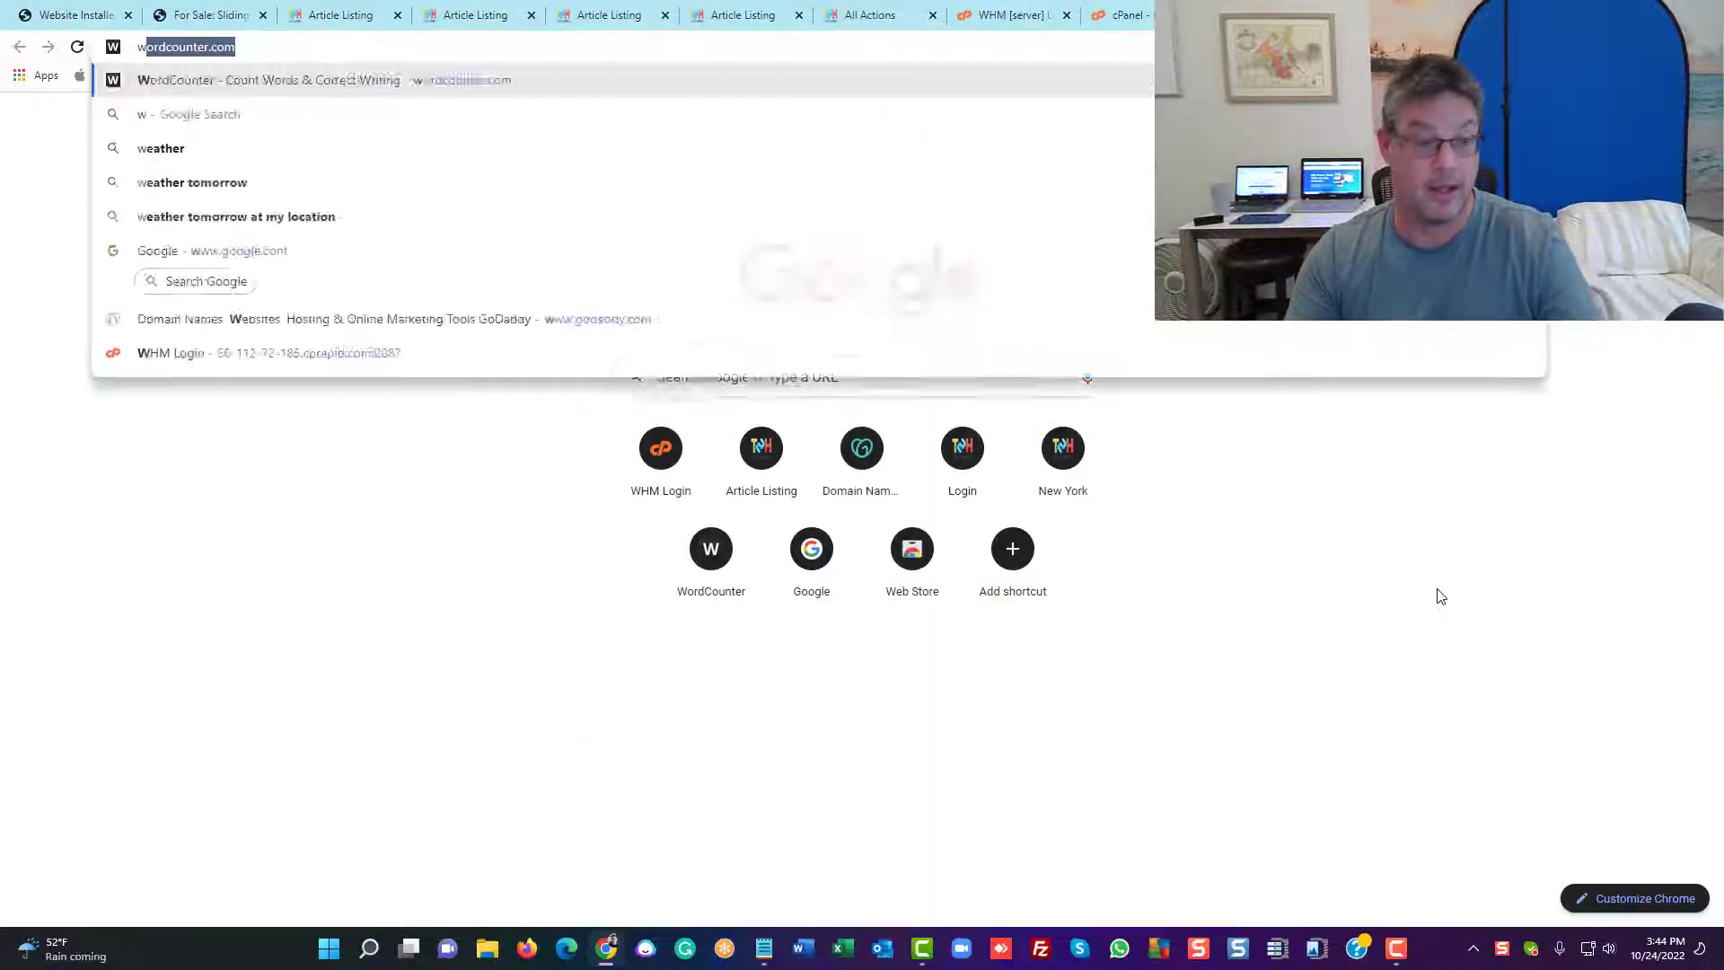
type("ebsite")
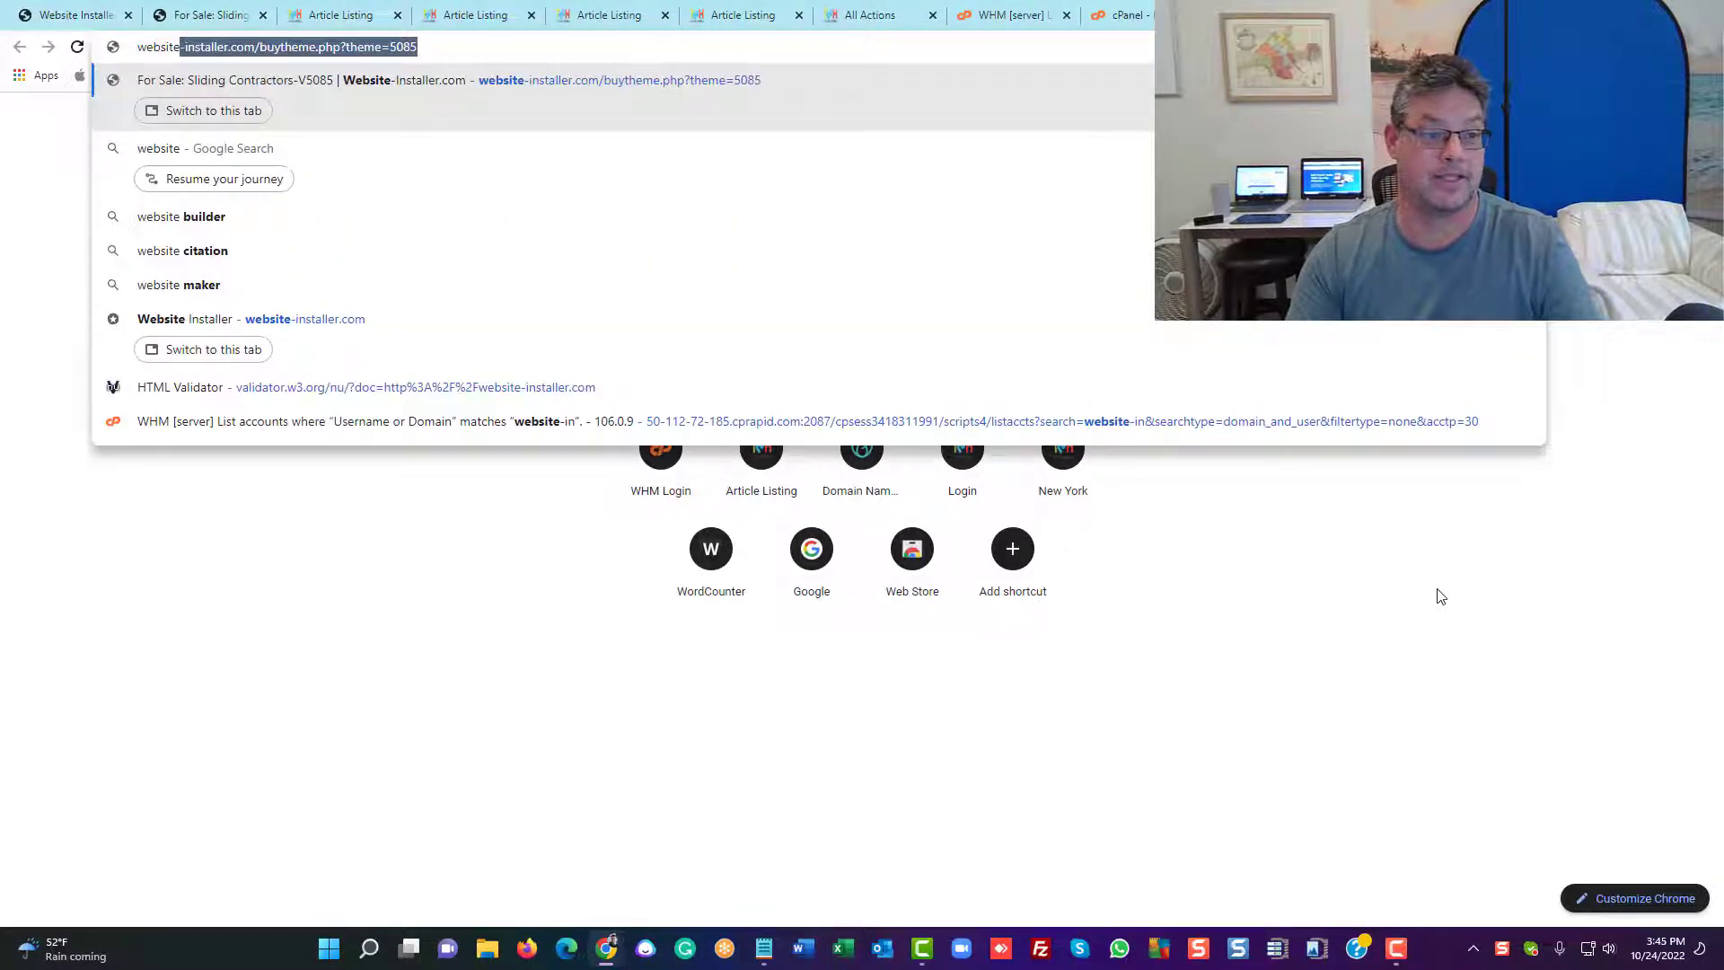
type("-installe")
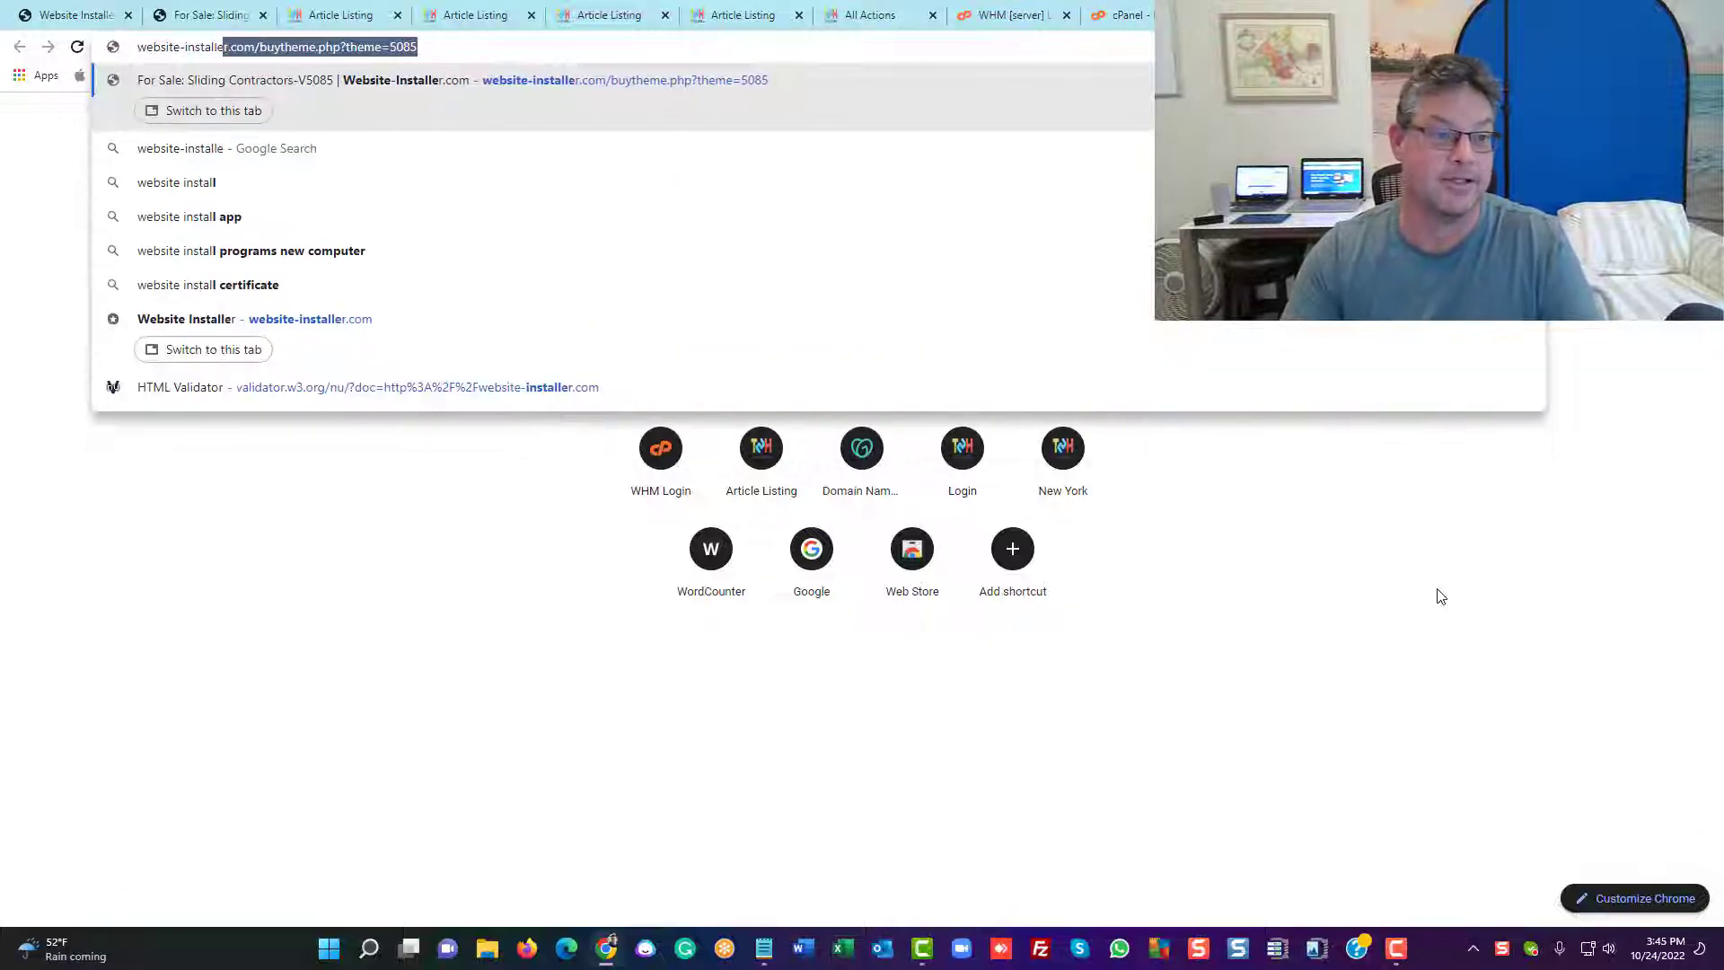
type("r.com")
key("Delete")
key("Return")
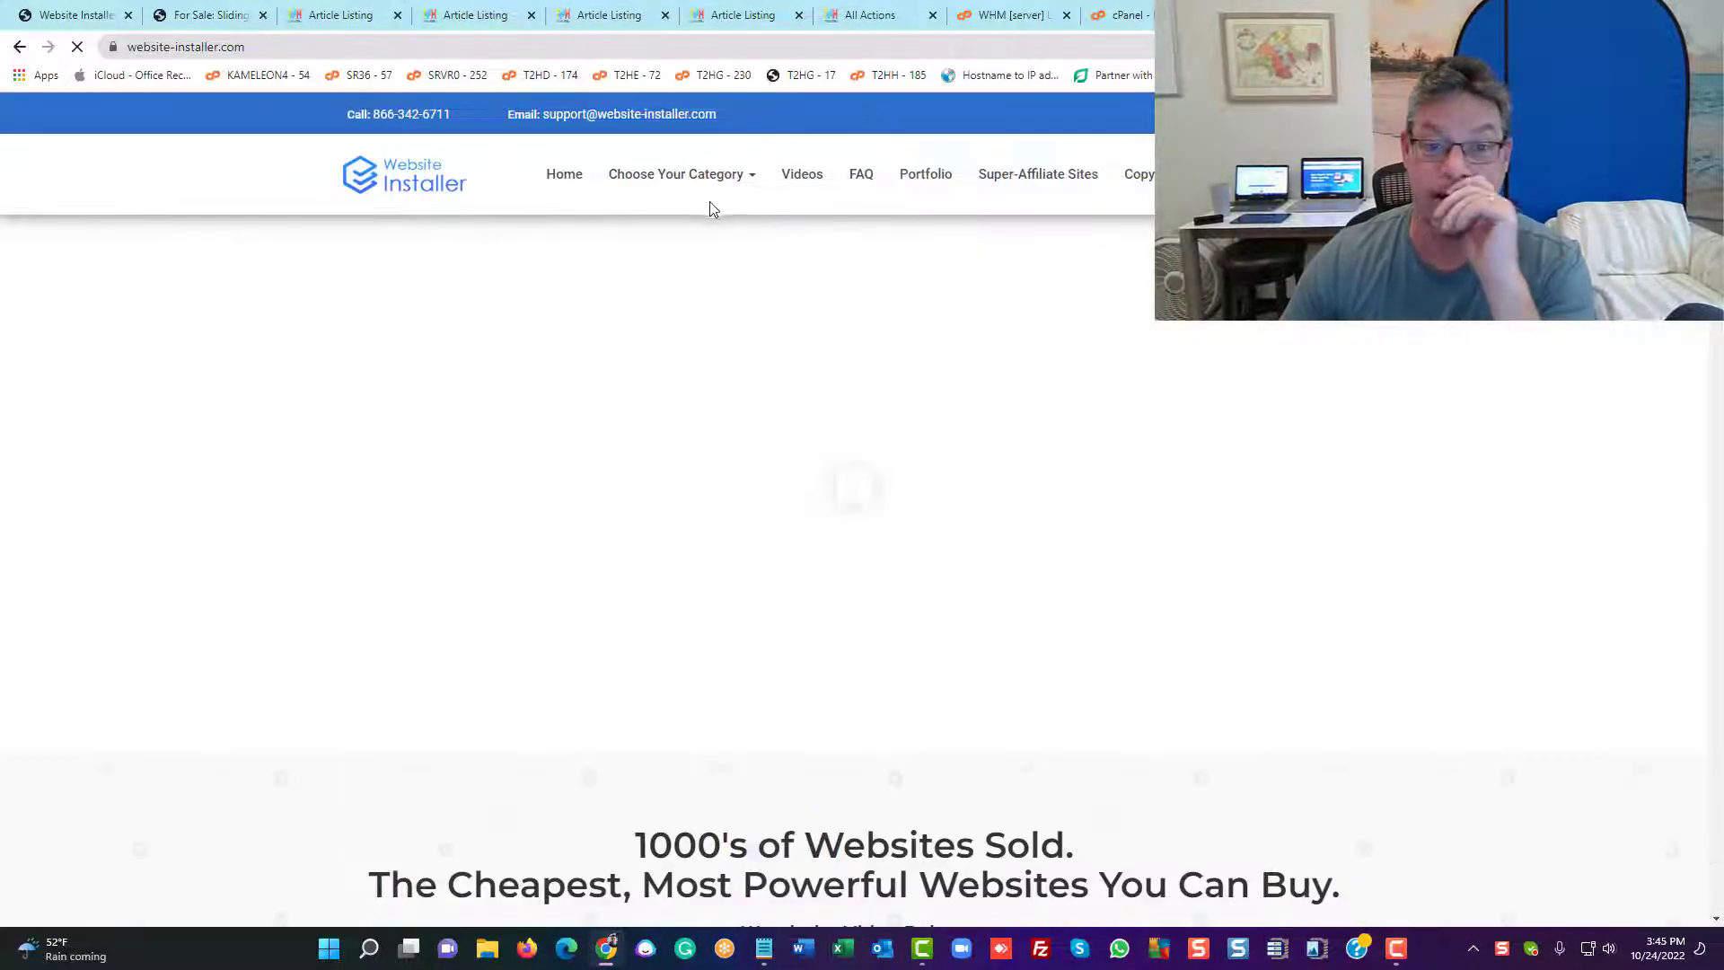
Show the website templates in the Automotive category and browse them
mouse_move(697, 188)
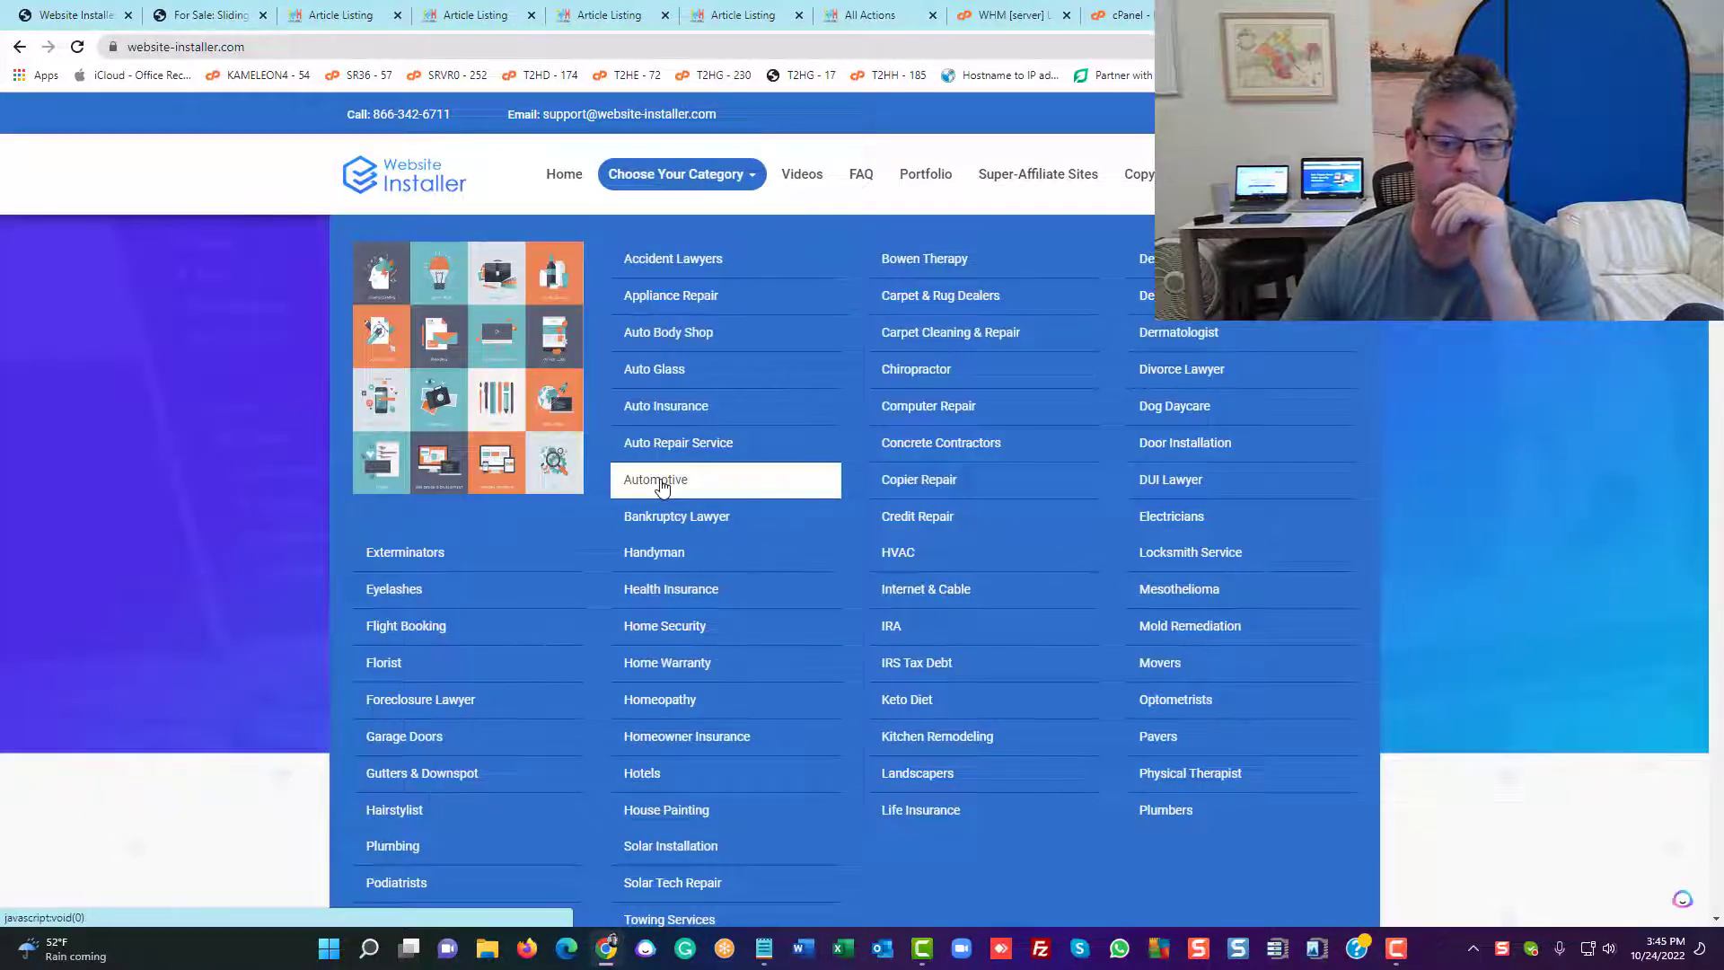
left_click(659, 482)
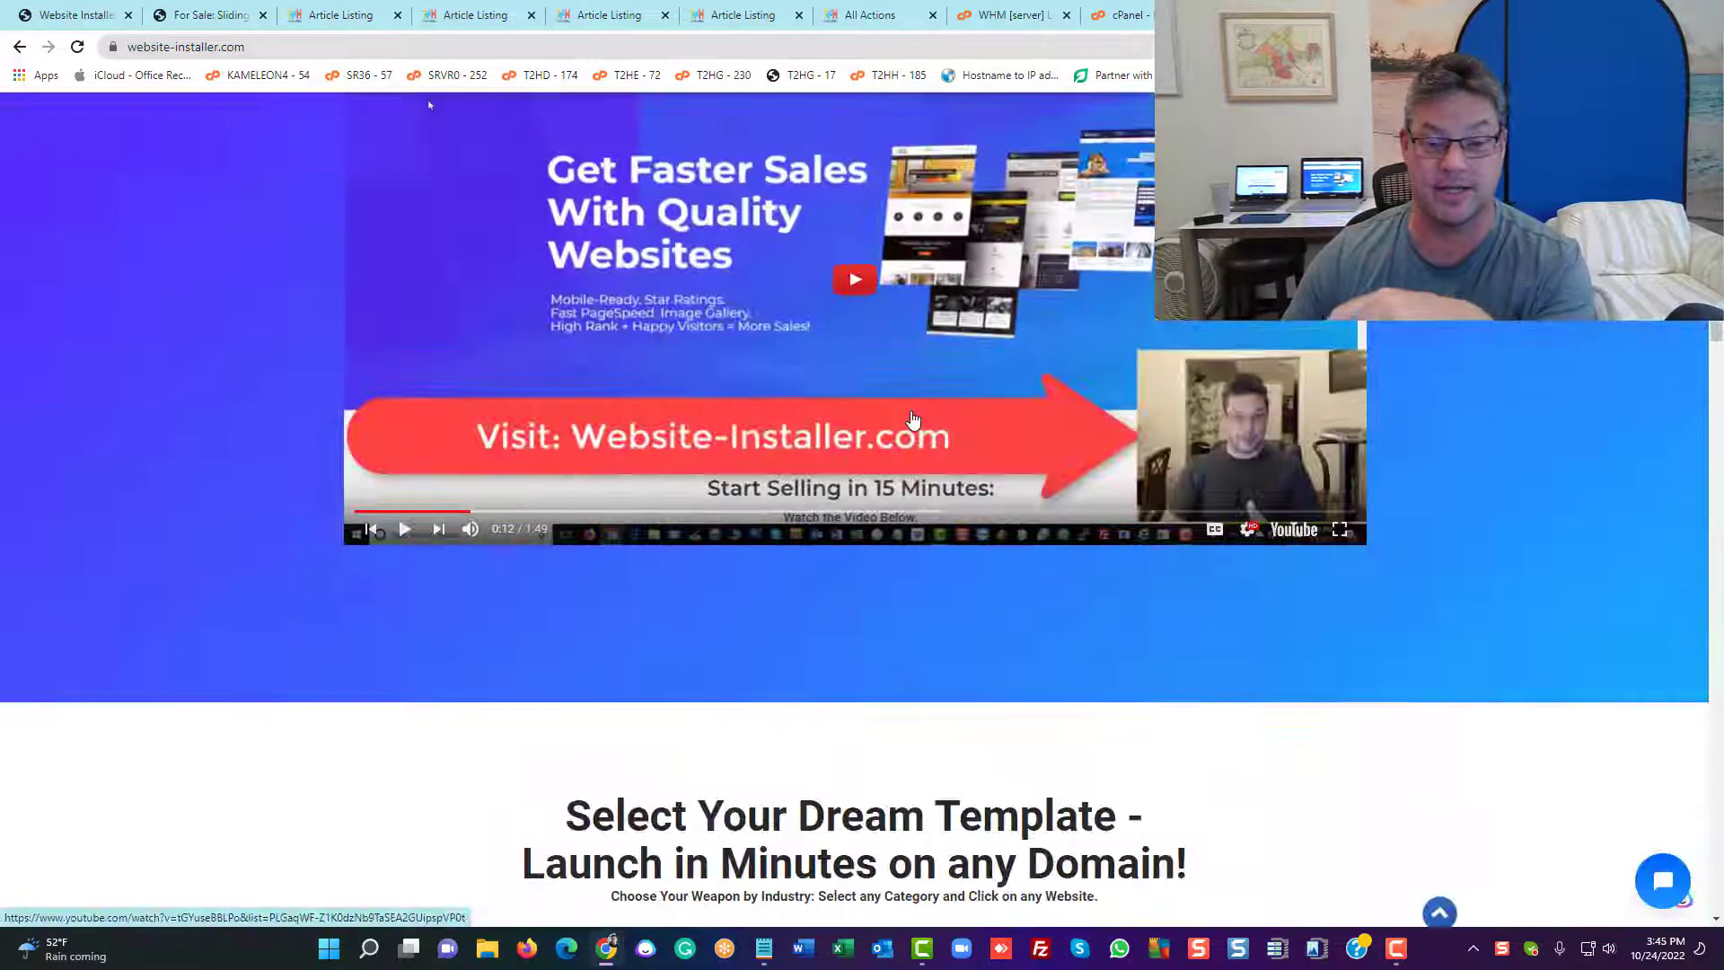
scroll(910, 419, "down", 4)
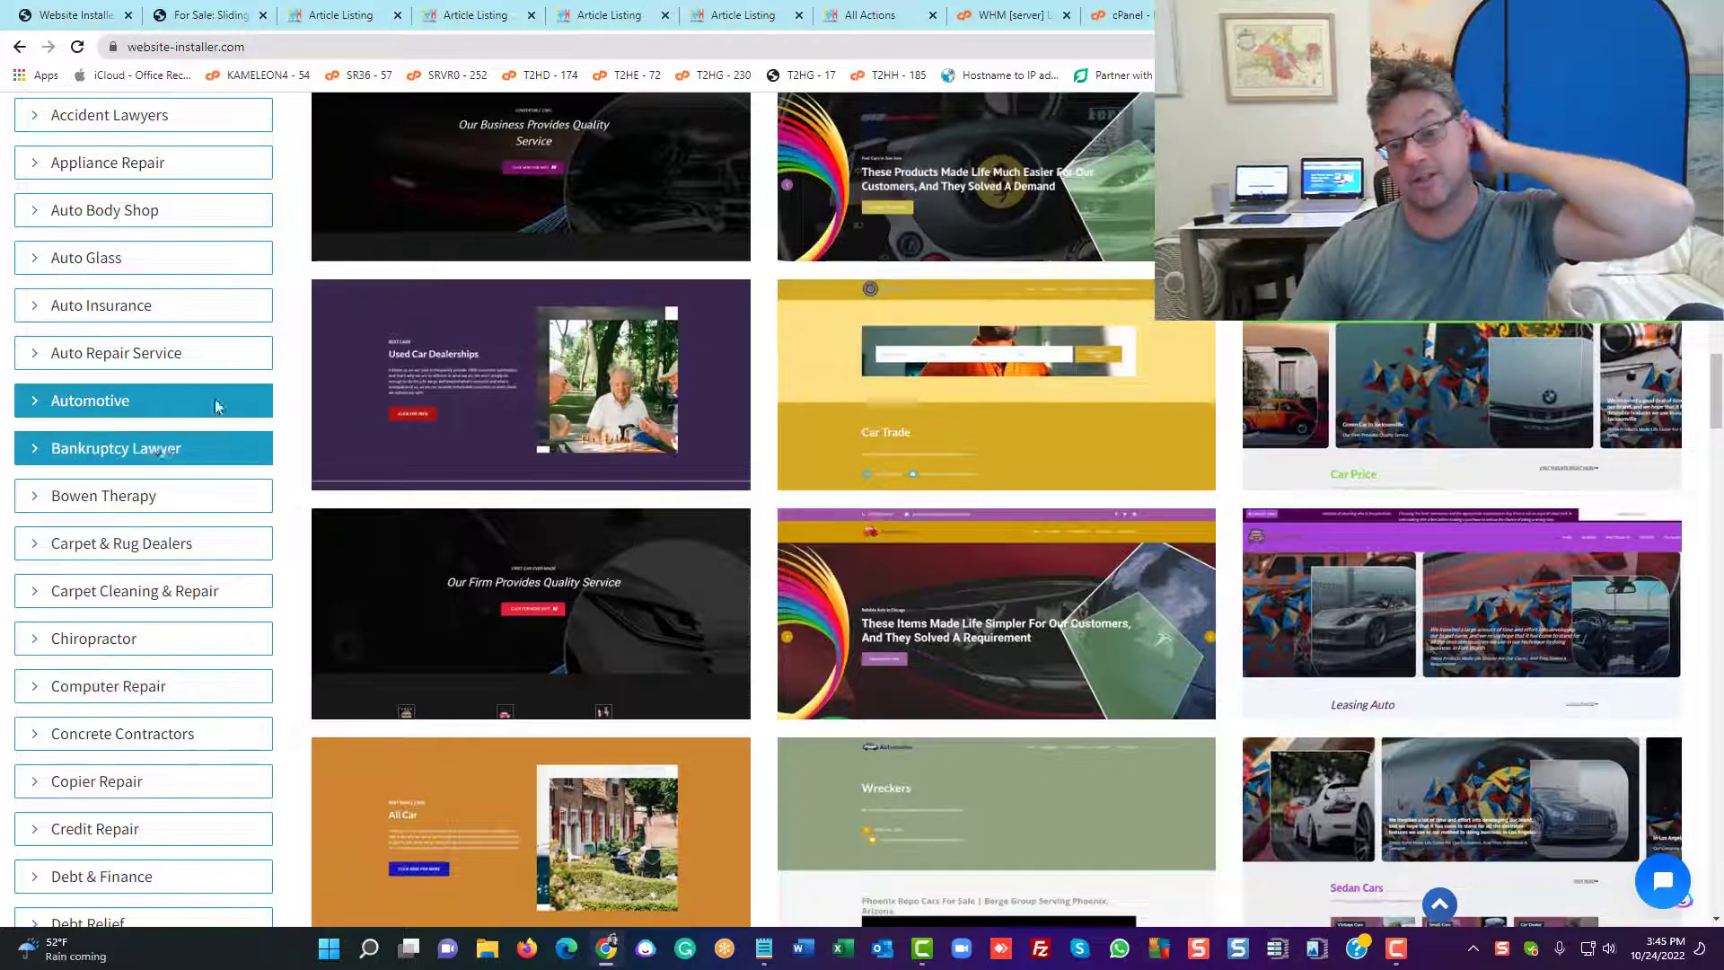
Open the details of the Automotive-V2503 template and launch its live demo
mouse_move(524, 450)
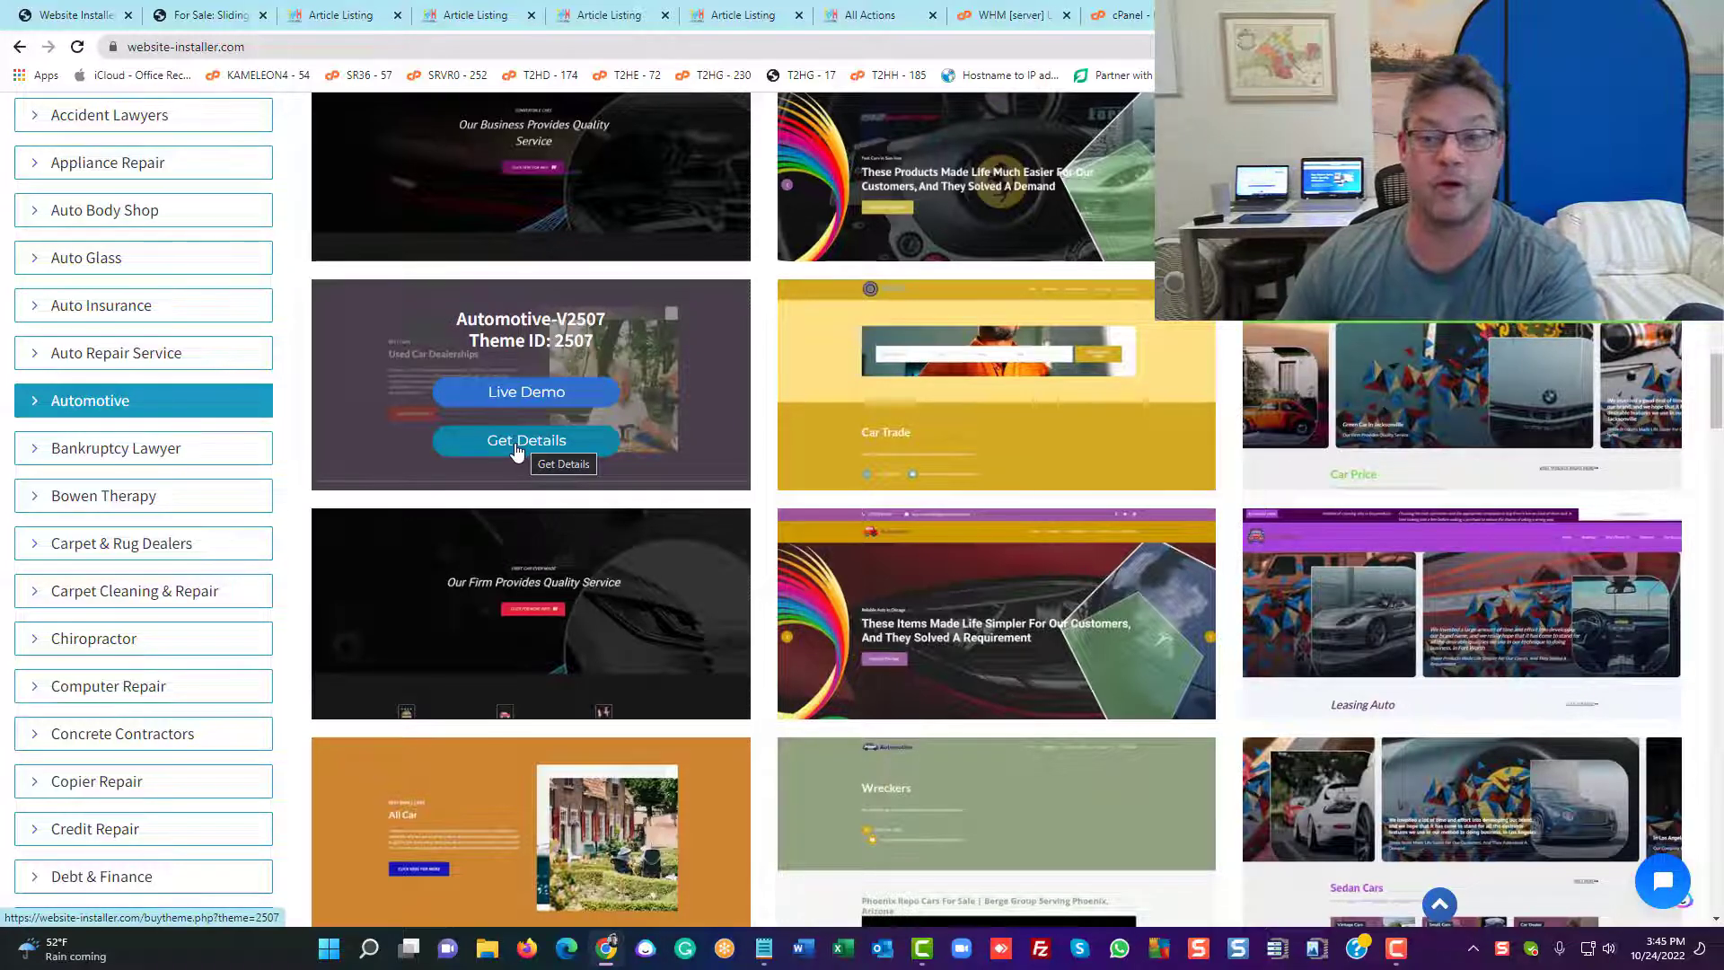
mouse_move(1153, 341)
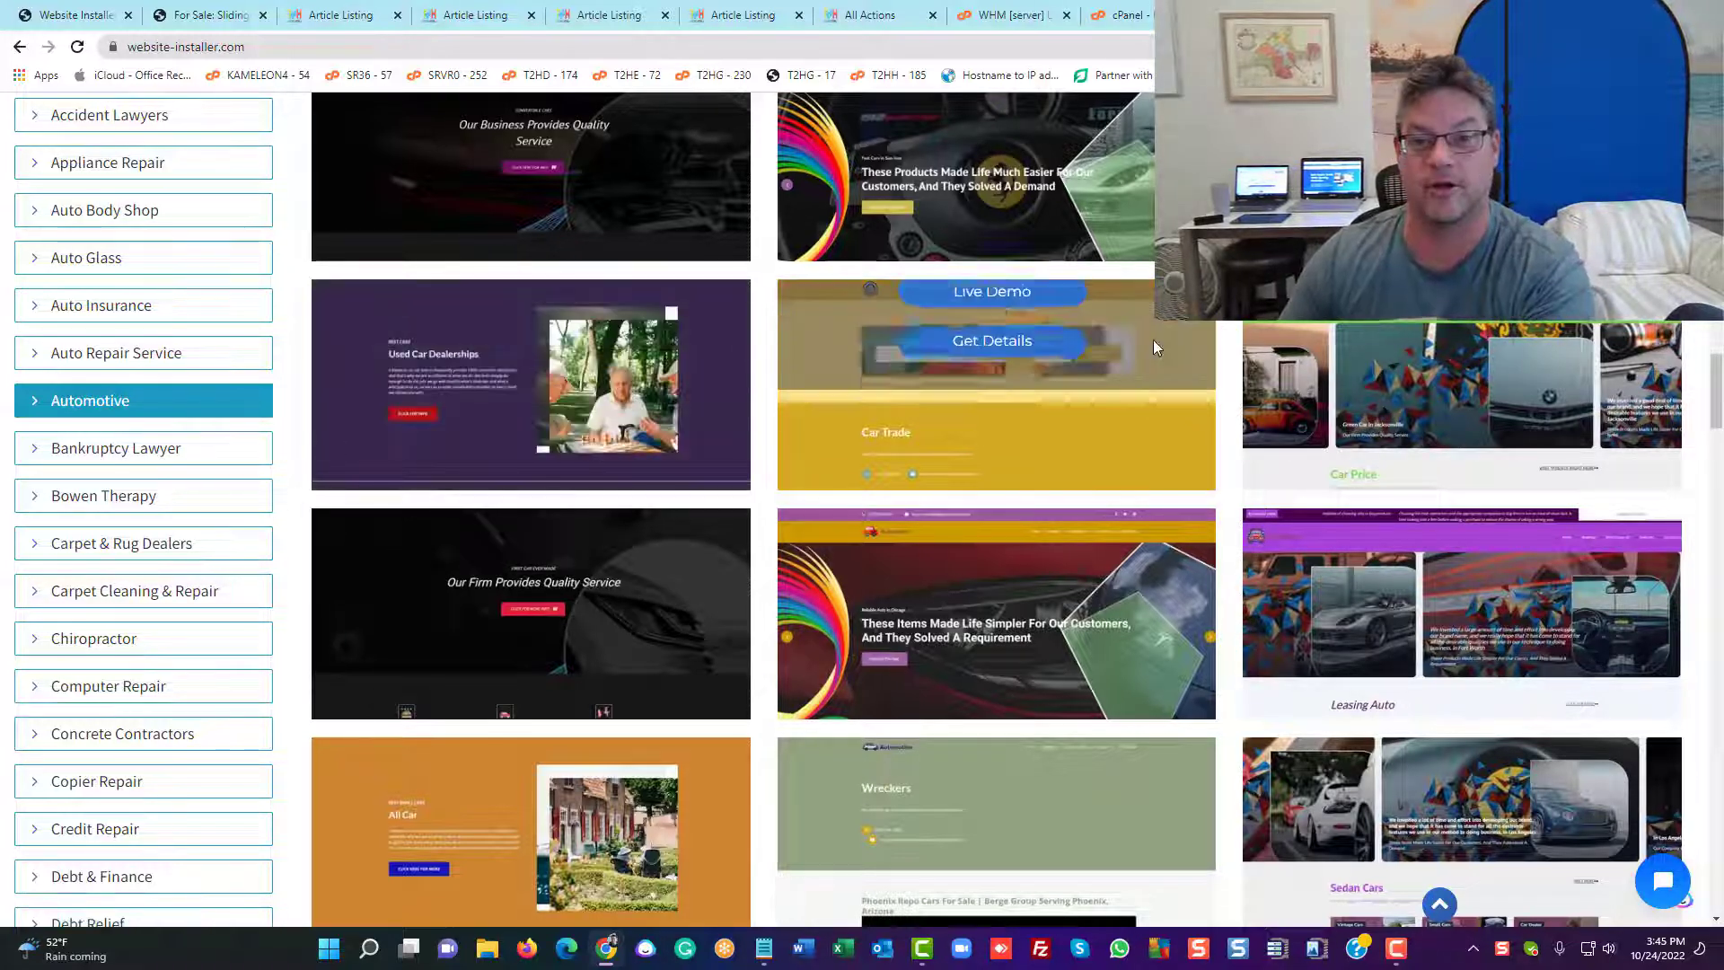
left_click(992, 212)
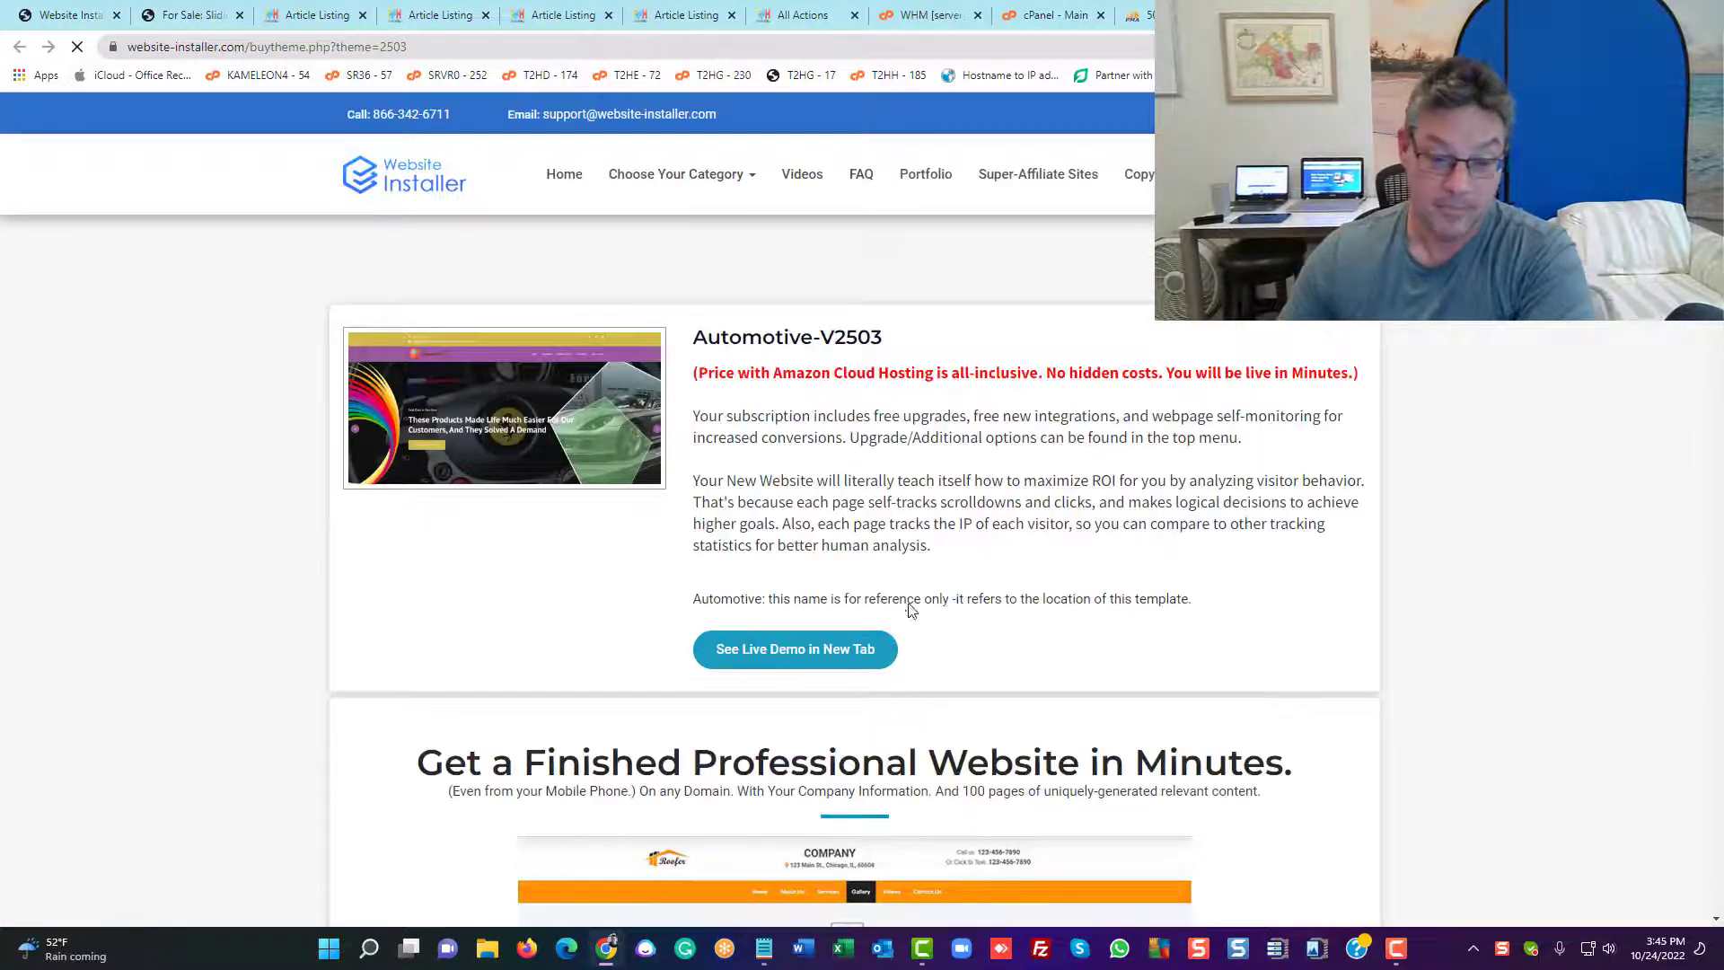
left_click(757, 653)
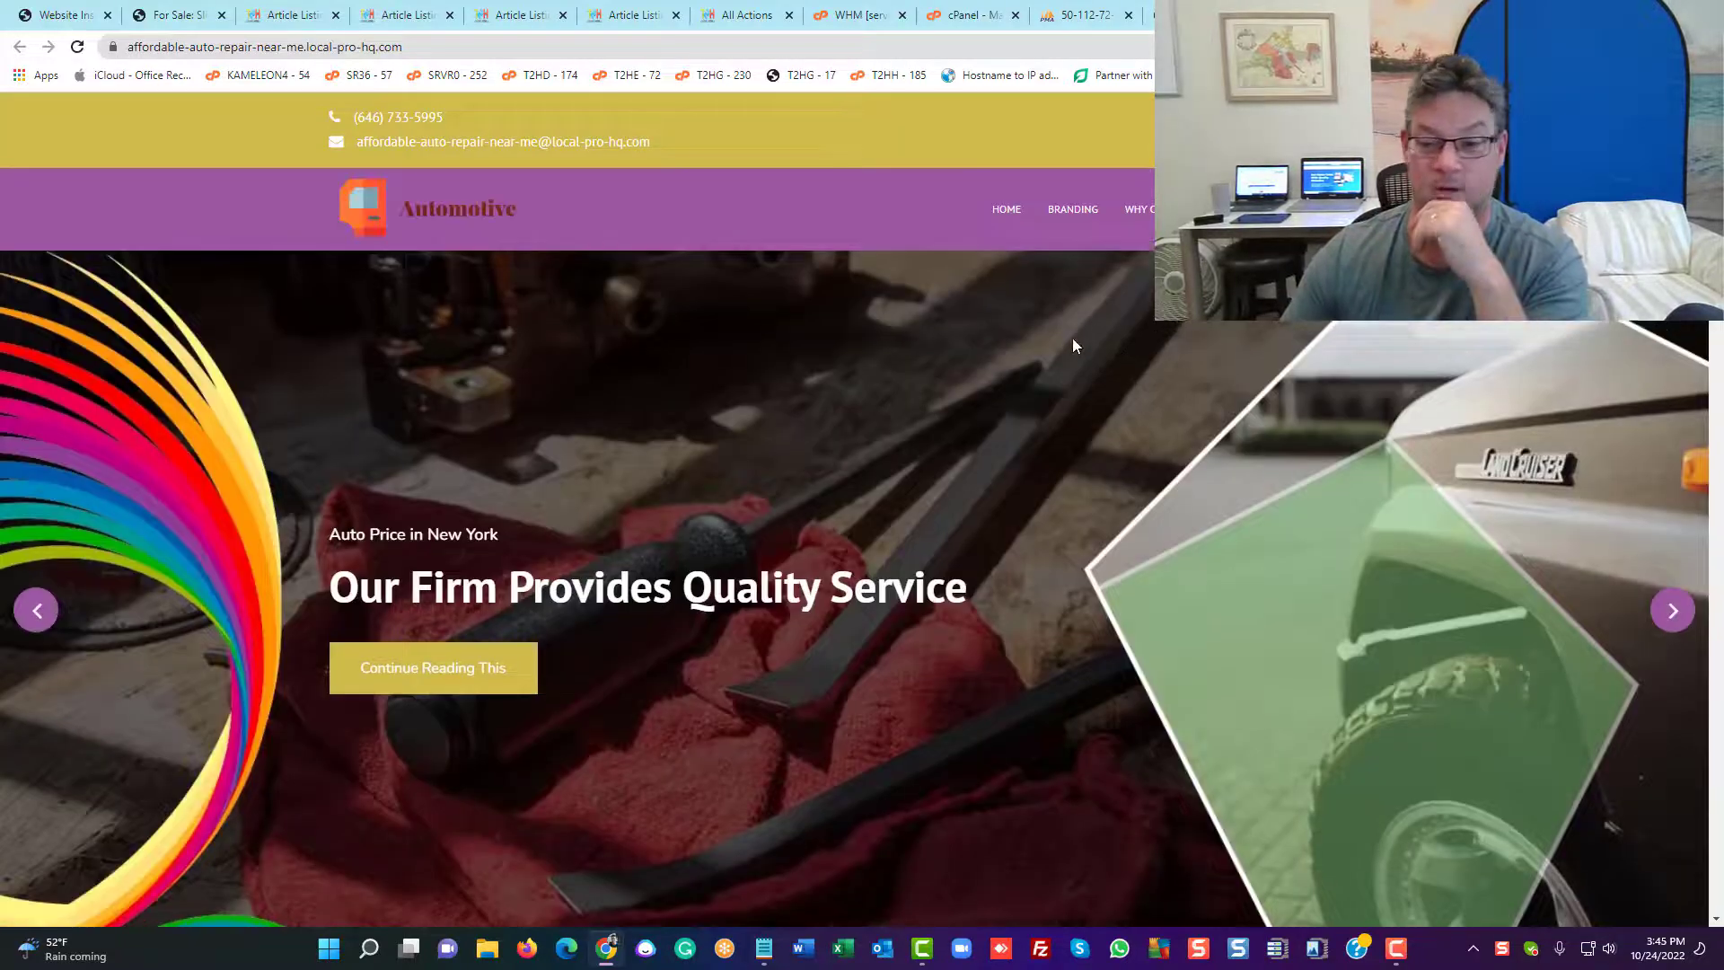
Look through the automotive demo's home page, examining its slider, contact sections, embedded video and article text
scroll(1053, 354, "down", 2)
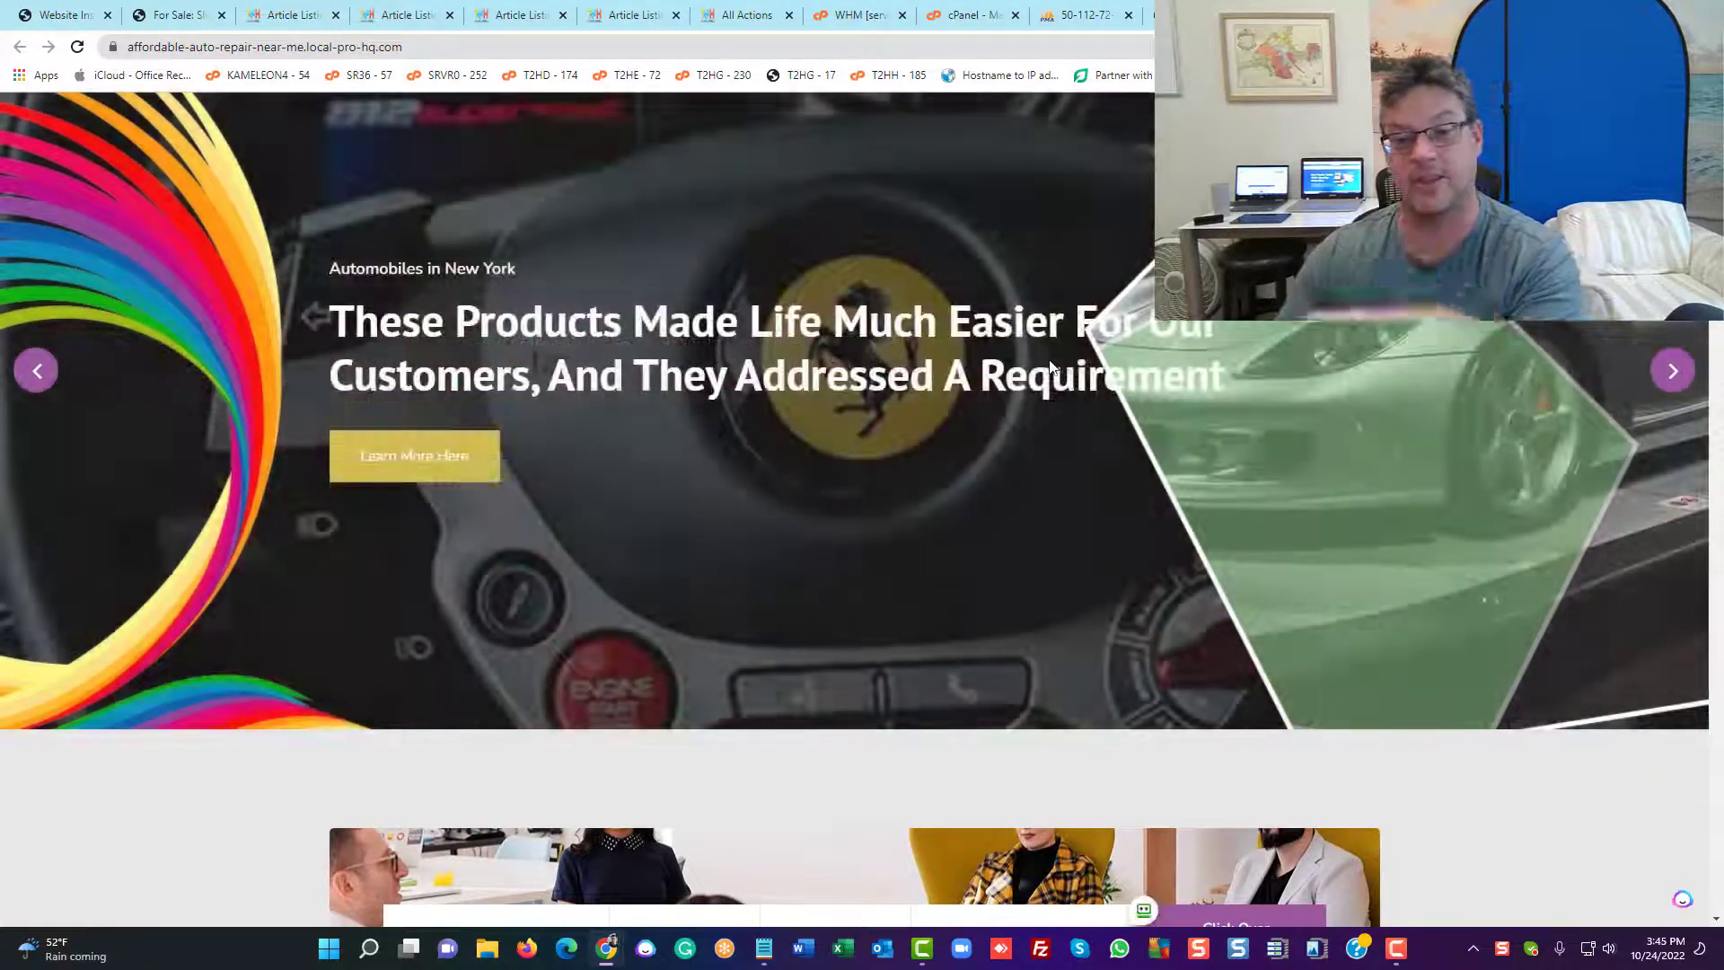
scroll(1061, 349, "up", 2)
scroll(1061, 349, "down", 2)
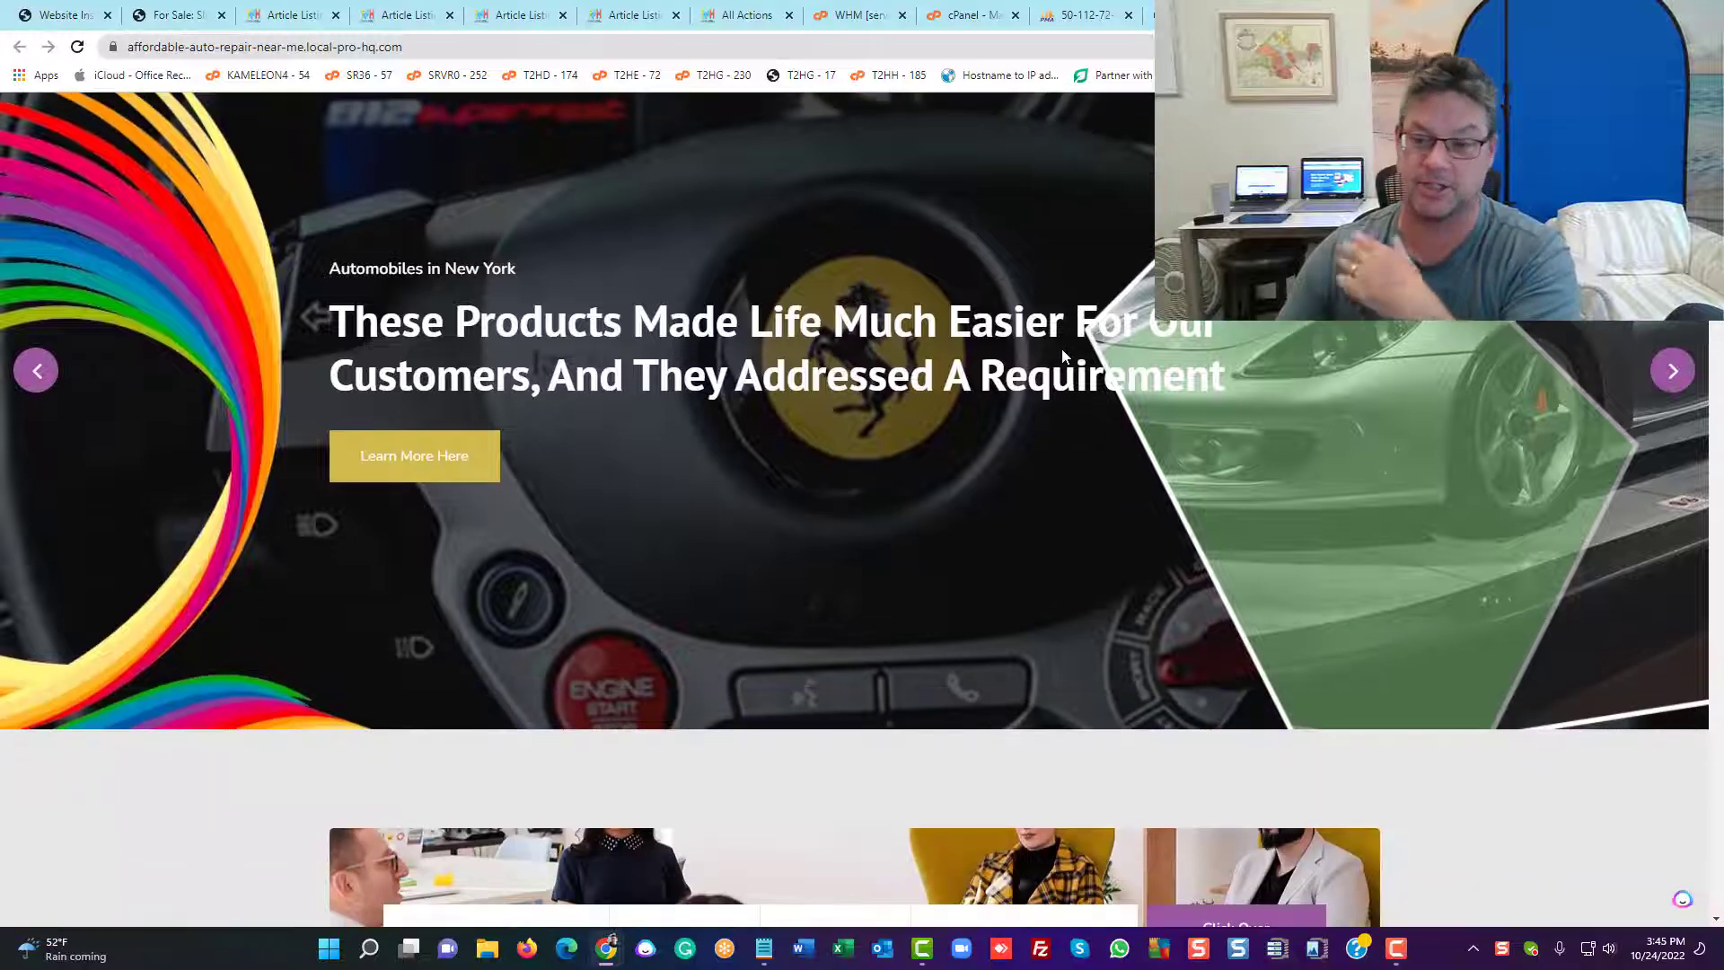
scroll(1061, 355, "down", 6)
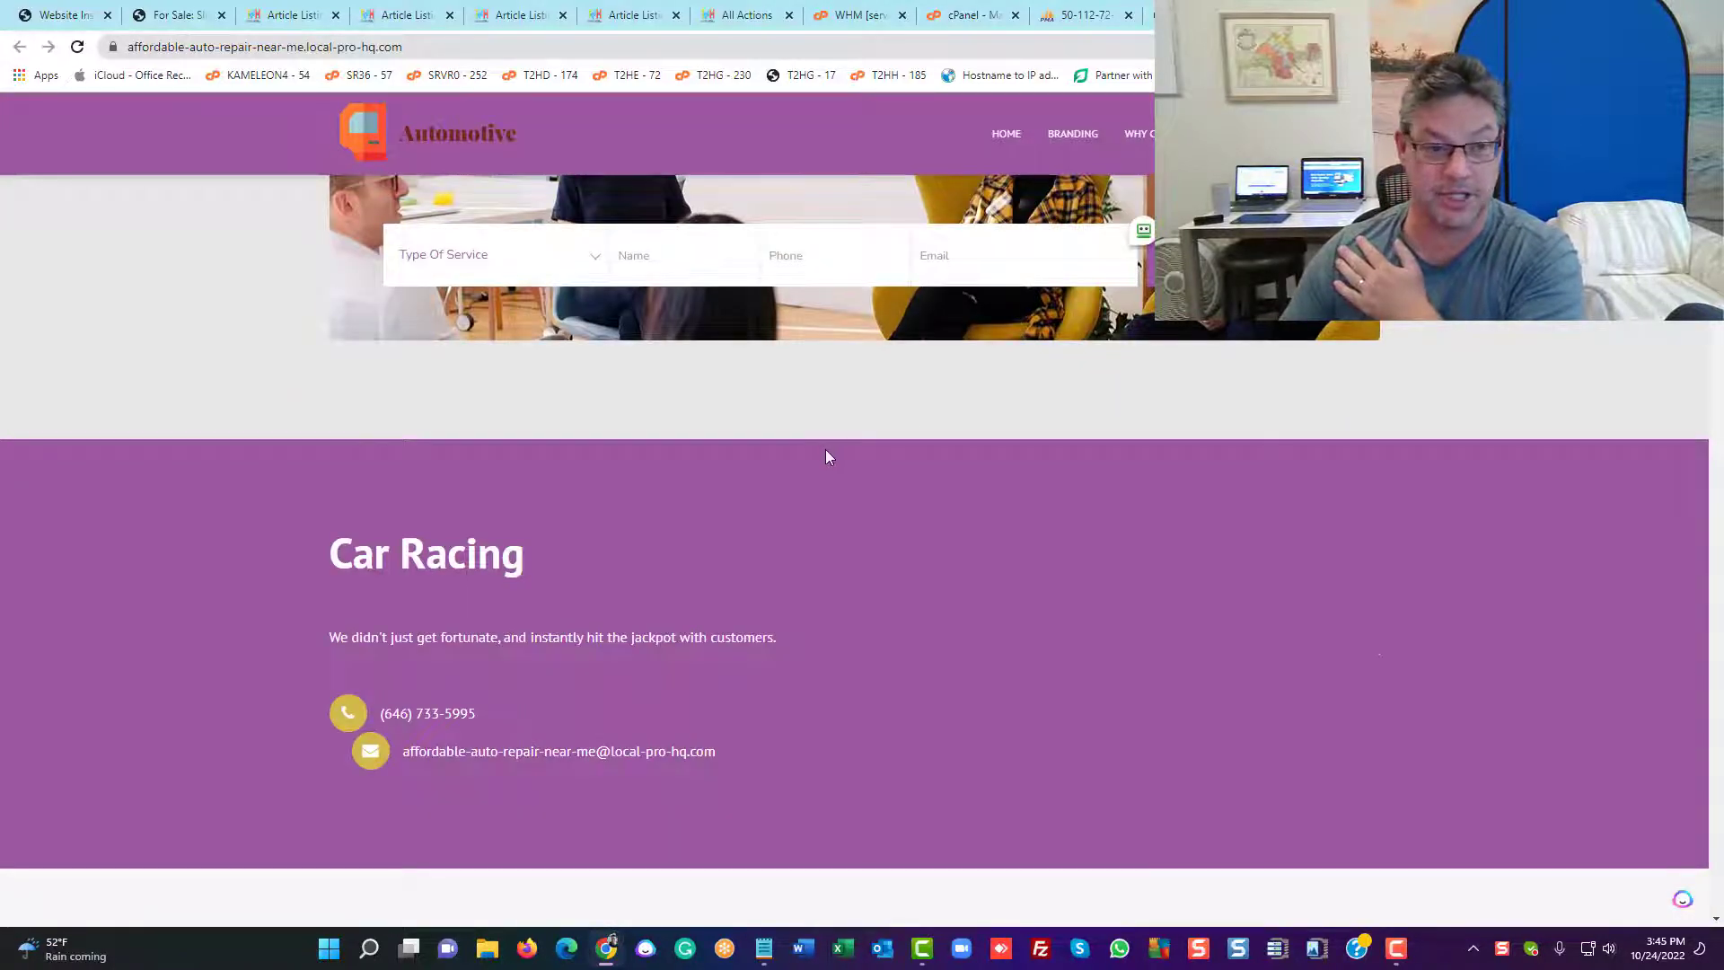
scroll(1049, 470, "down", 7)
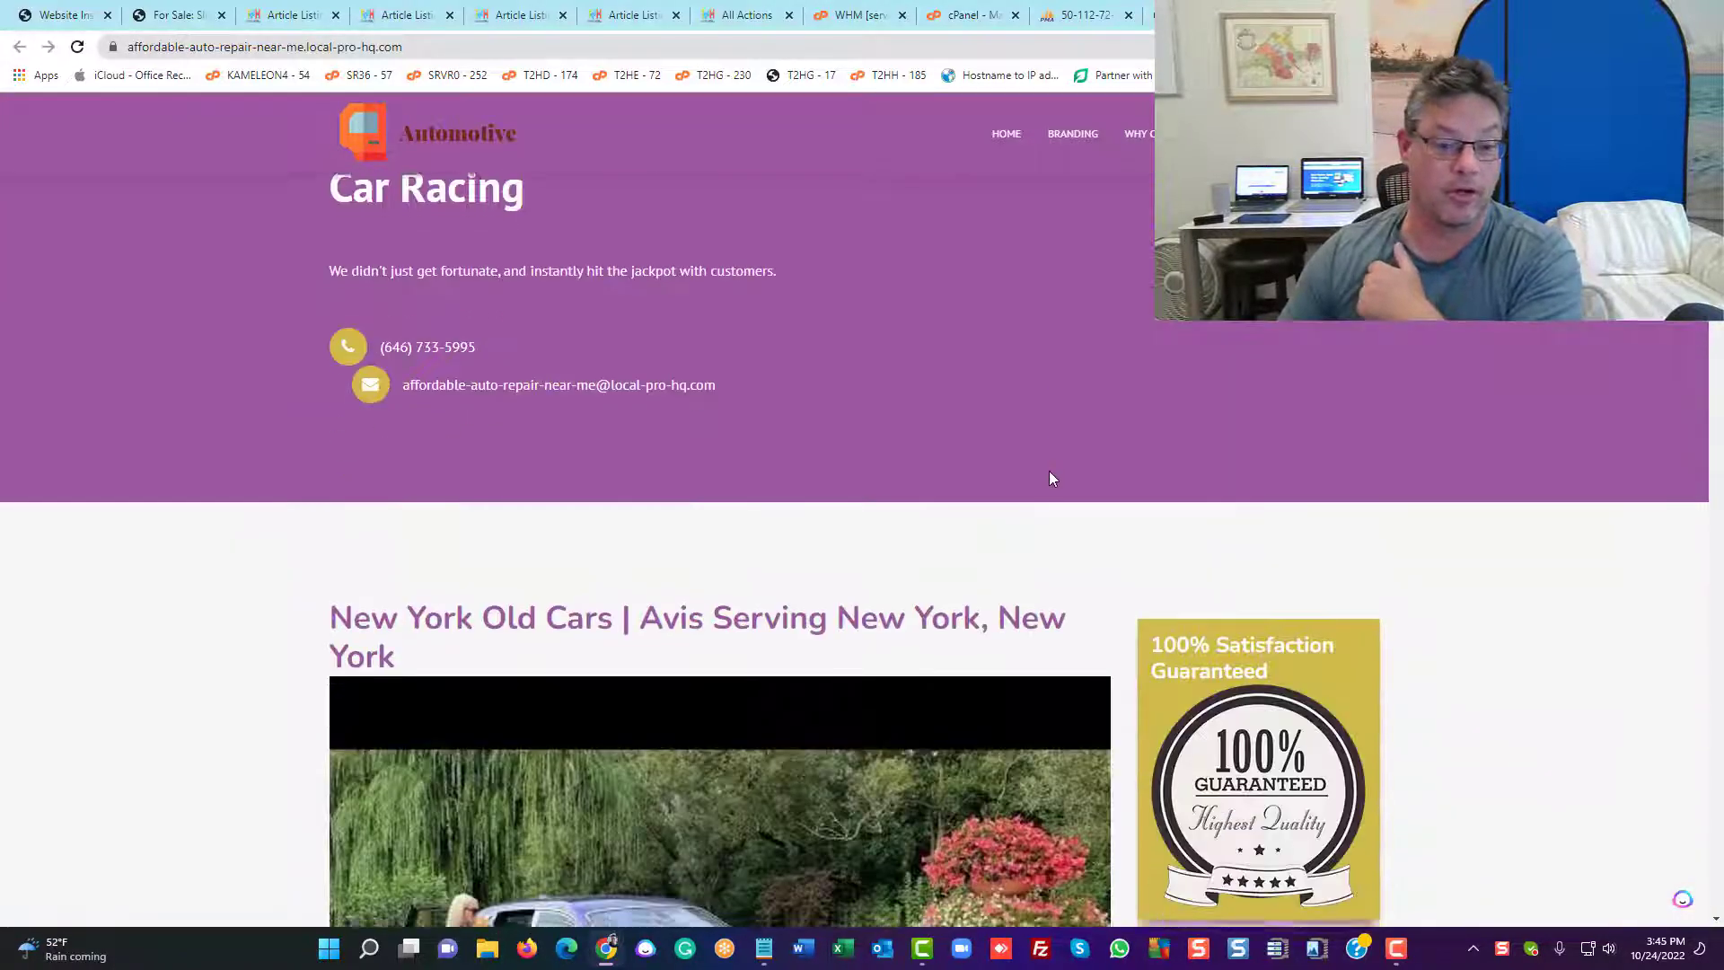
scroll(766, 461, "down", 7)
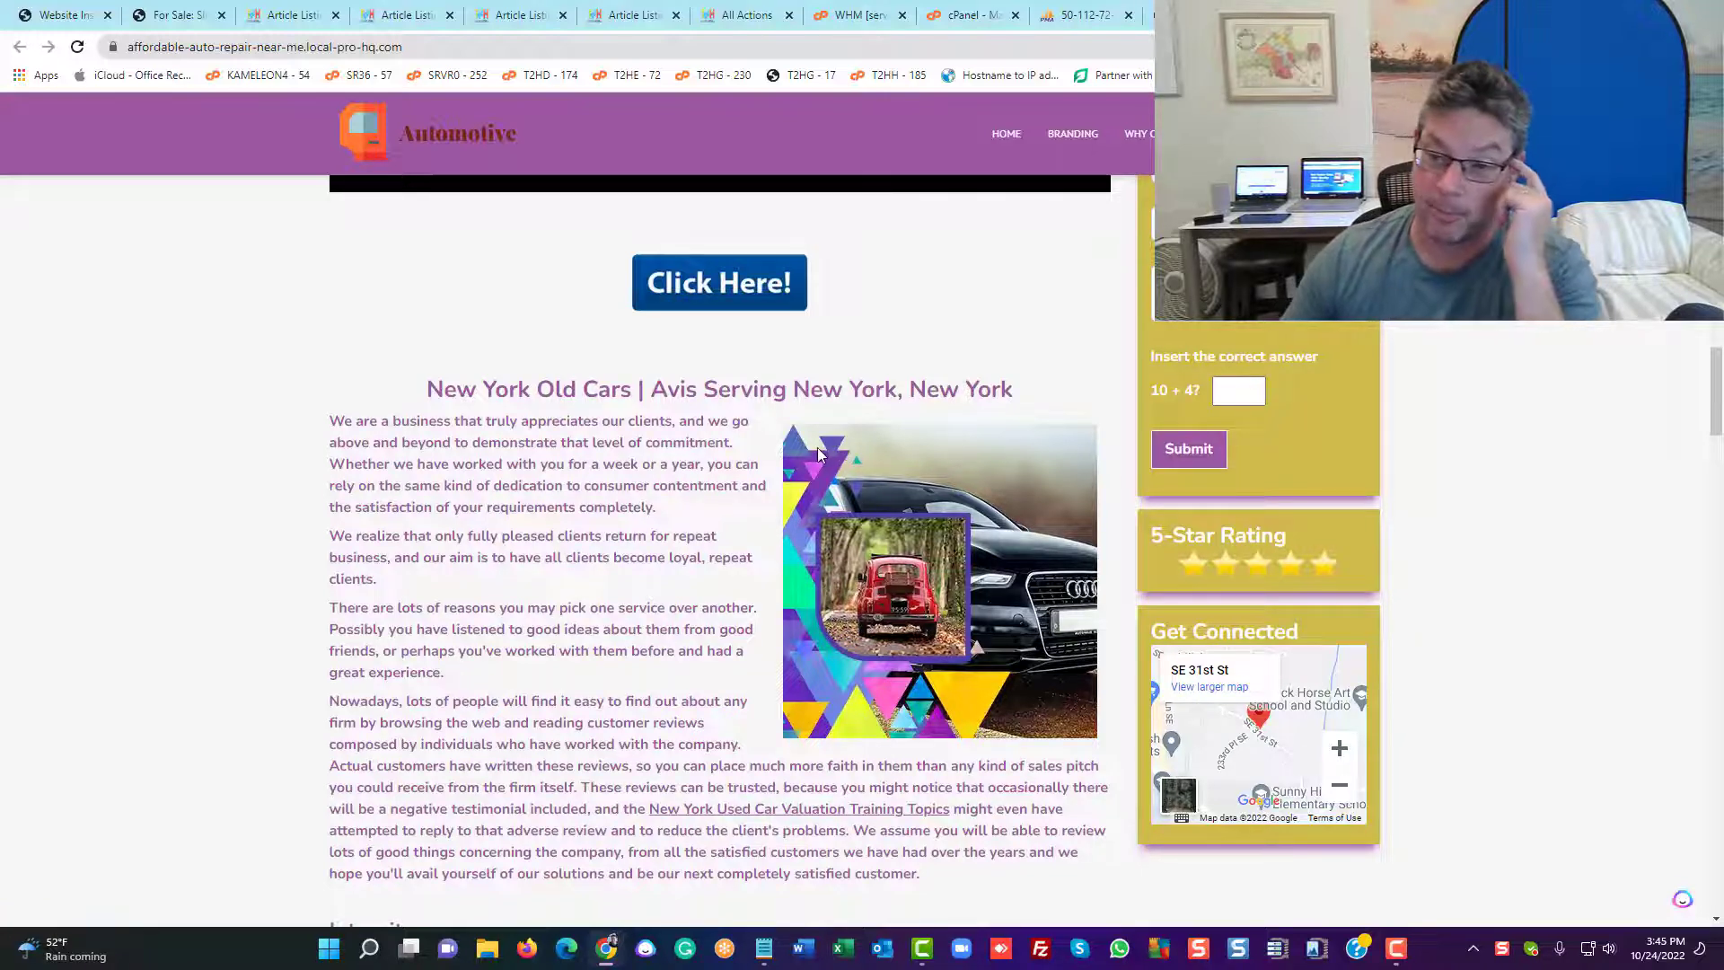
scroll(817, 453, "up", 5)
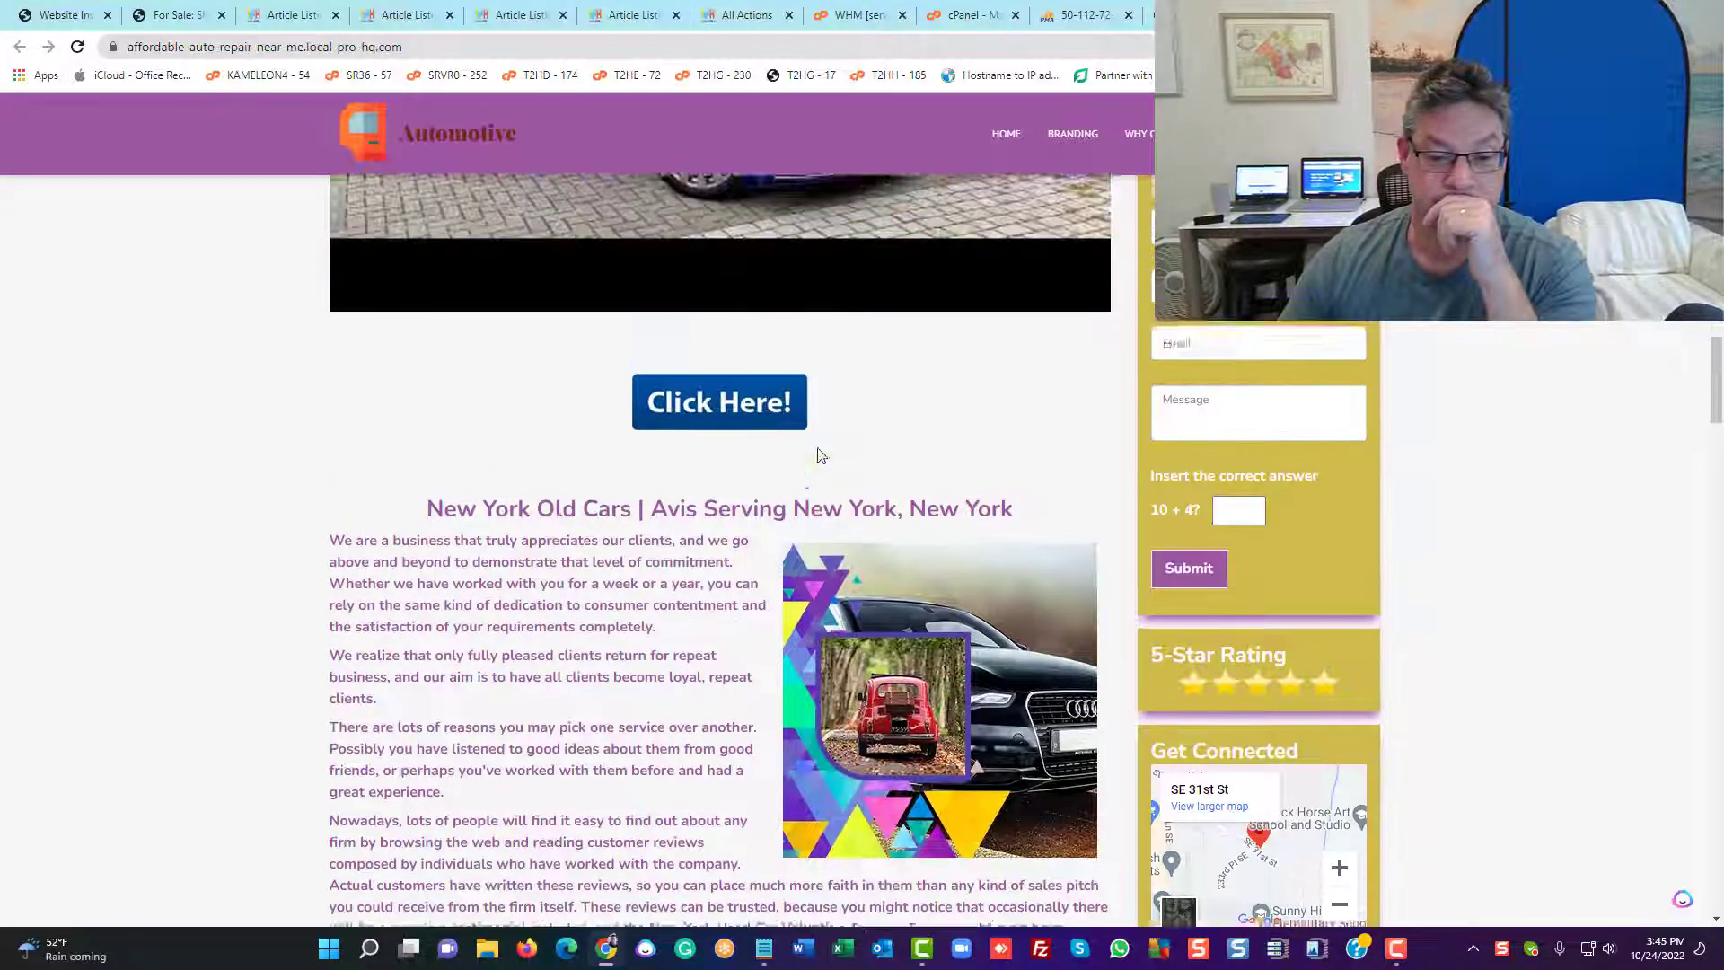
scroll(533, 563, "down", 8)
scroll(533, 564, "down", 15)
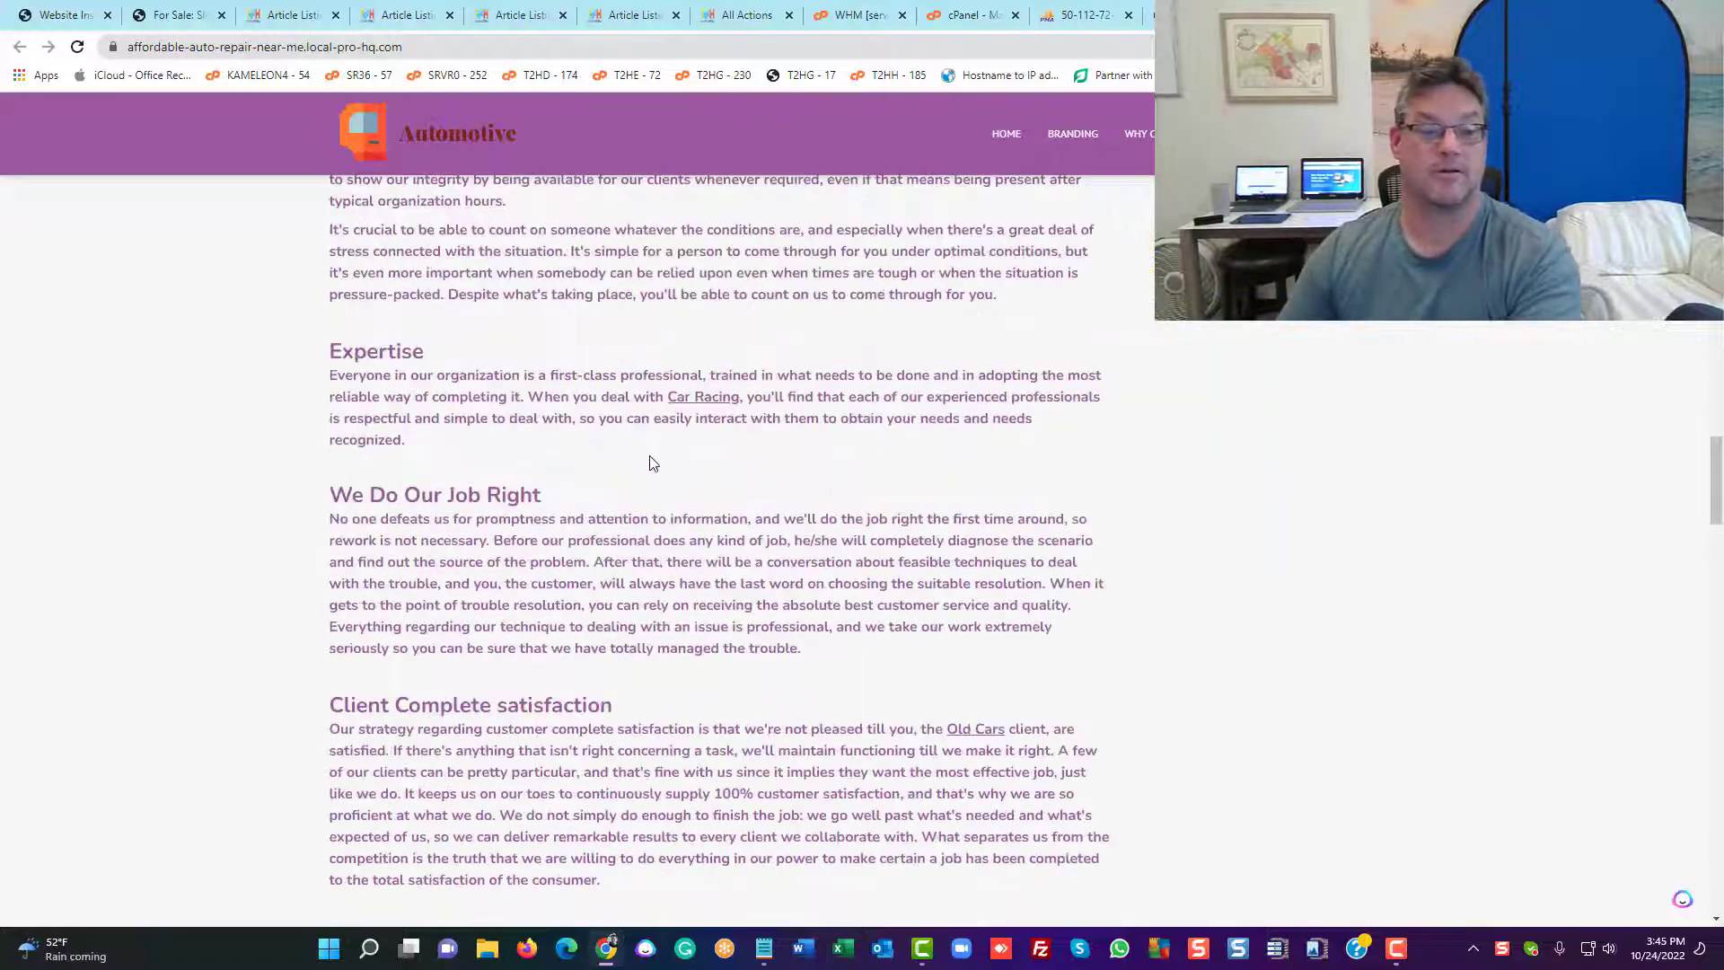
Open the demo site's Branding page, review its article text, images and videos, and return to the template details page
left_click(1084, 141)
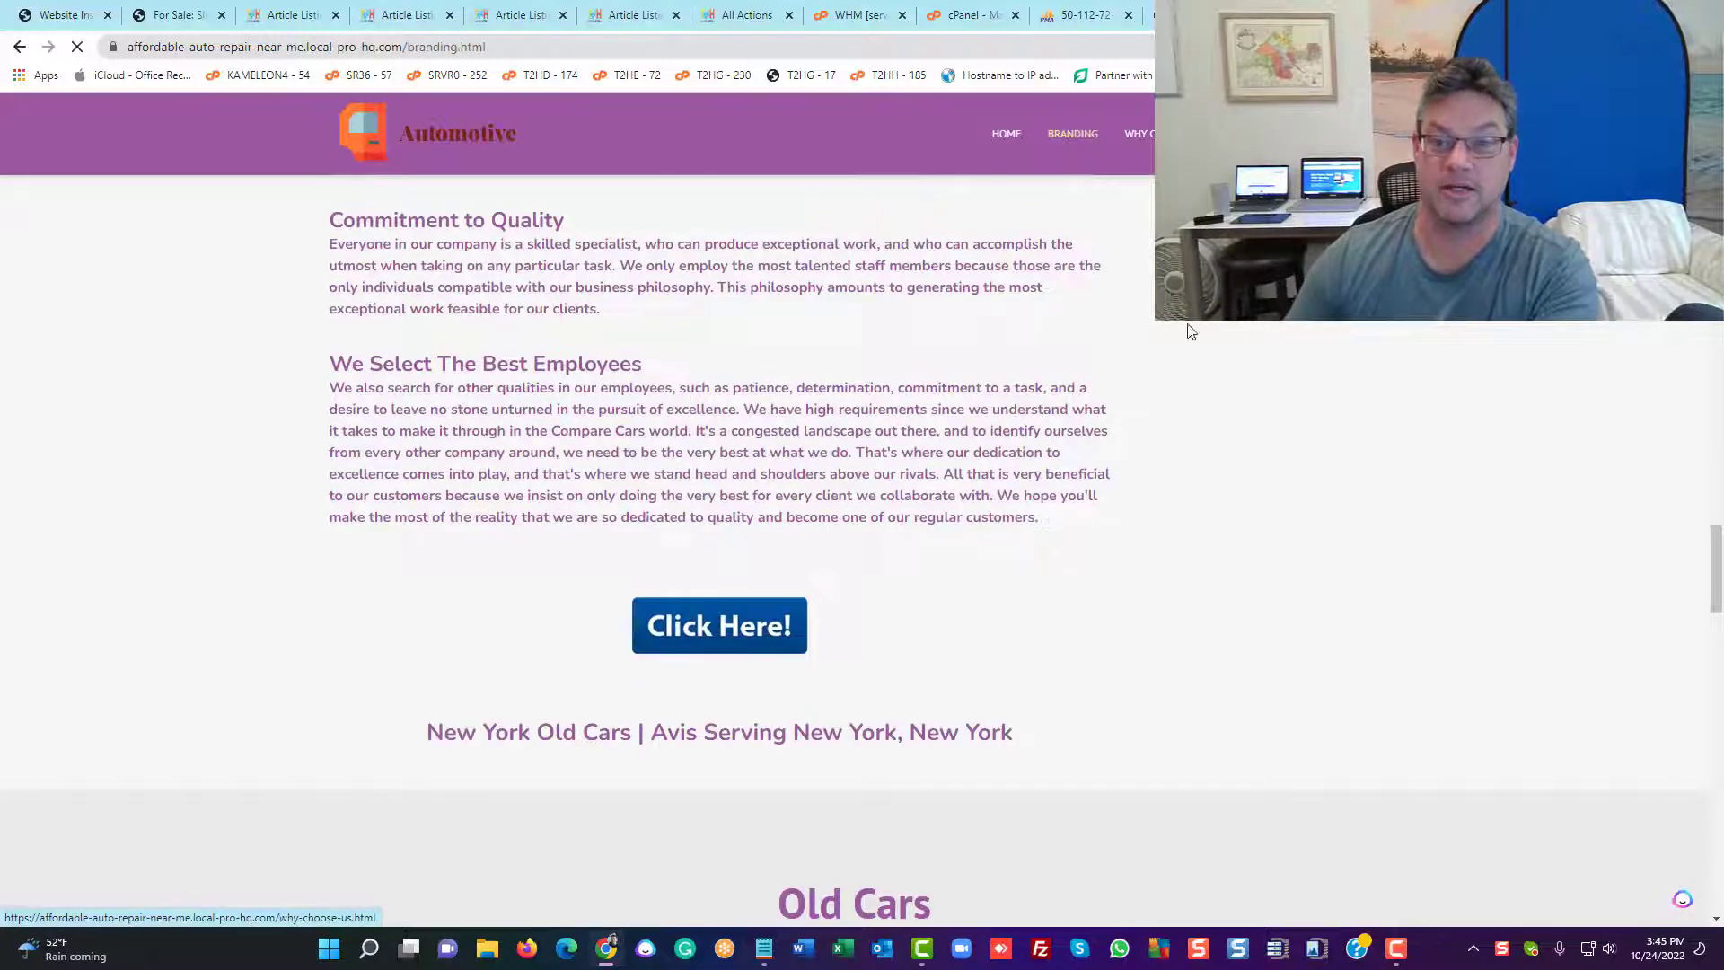
scroll(1005, 430, "down", 6)
scroll(945, 505, "down", 20)
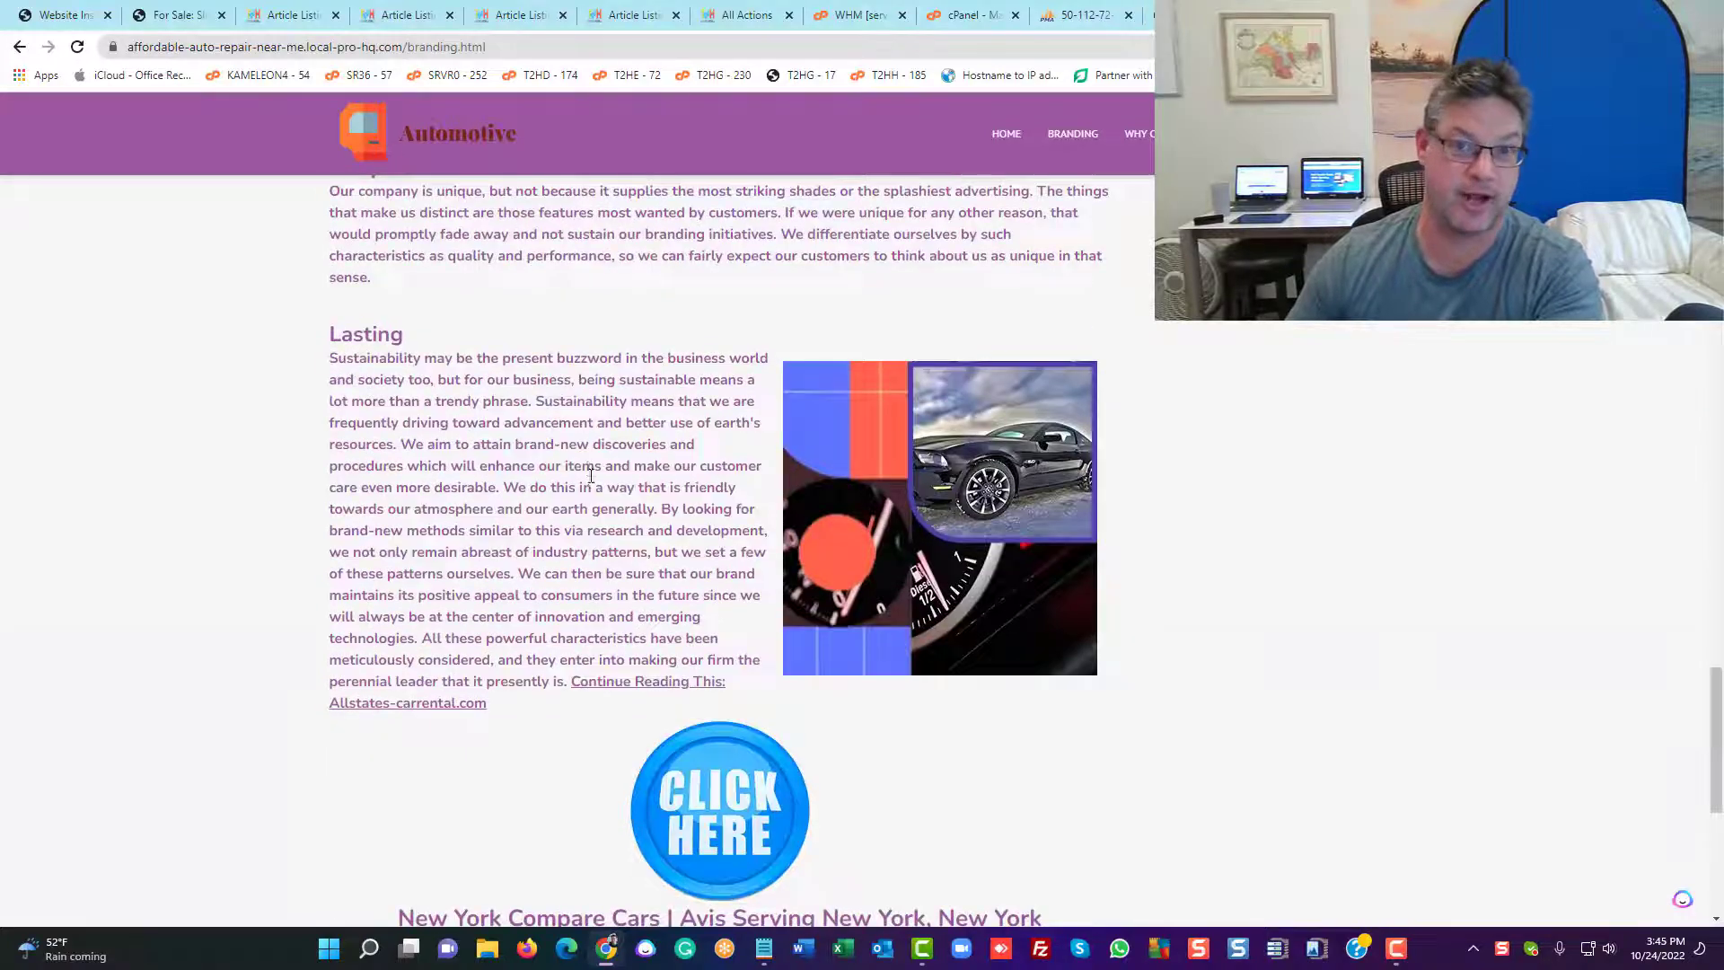
scroll(589, 477, "down", 4)
scroll(592, 481, "up", 15)
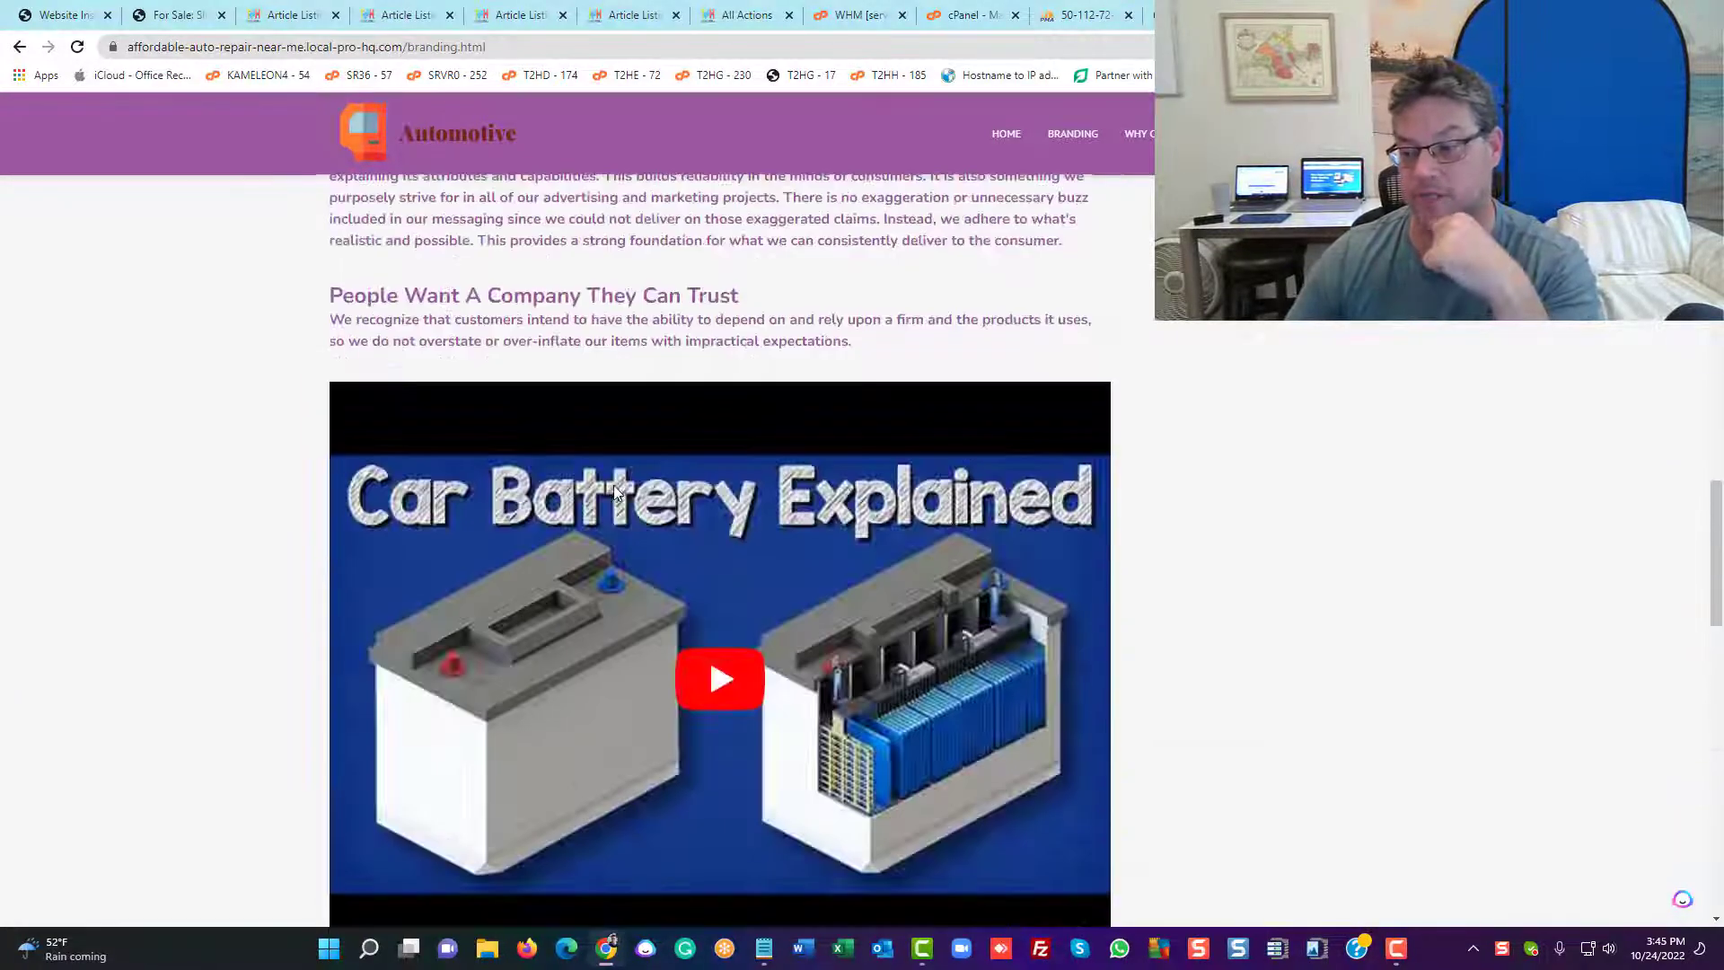
scroll(612, 485, "up", 12)
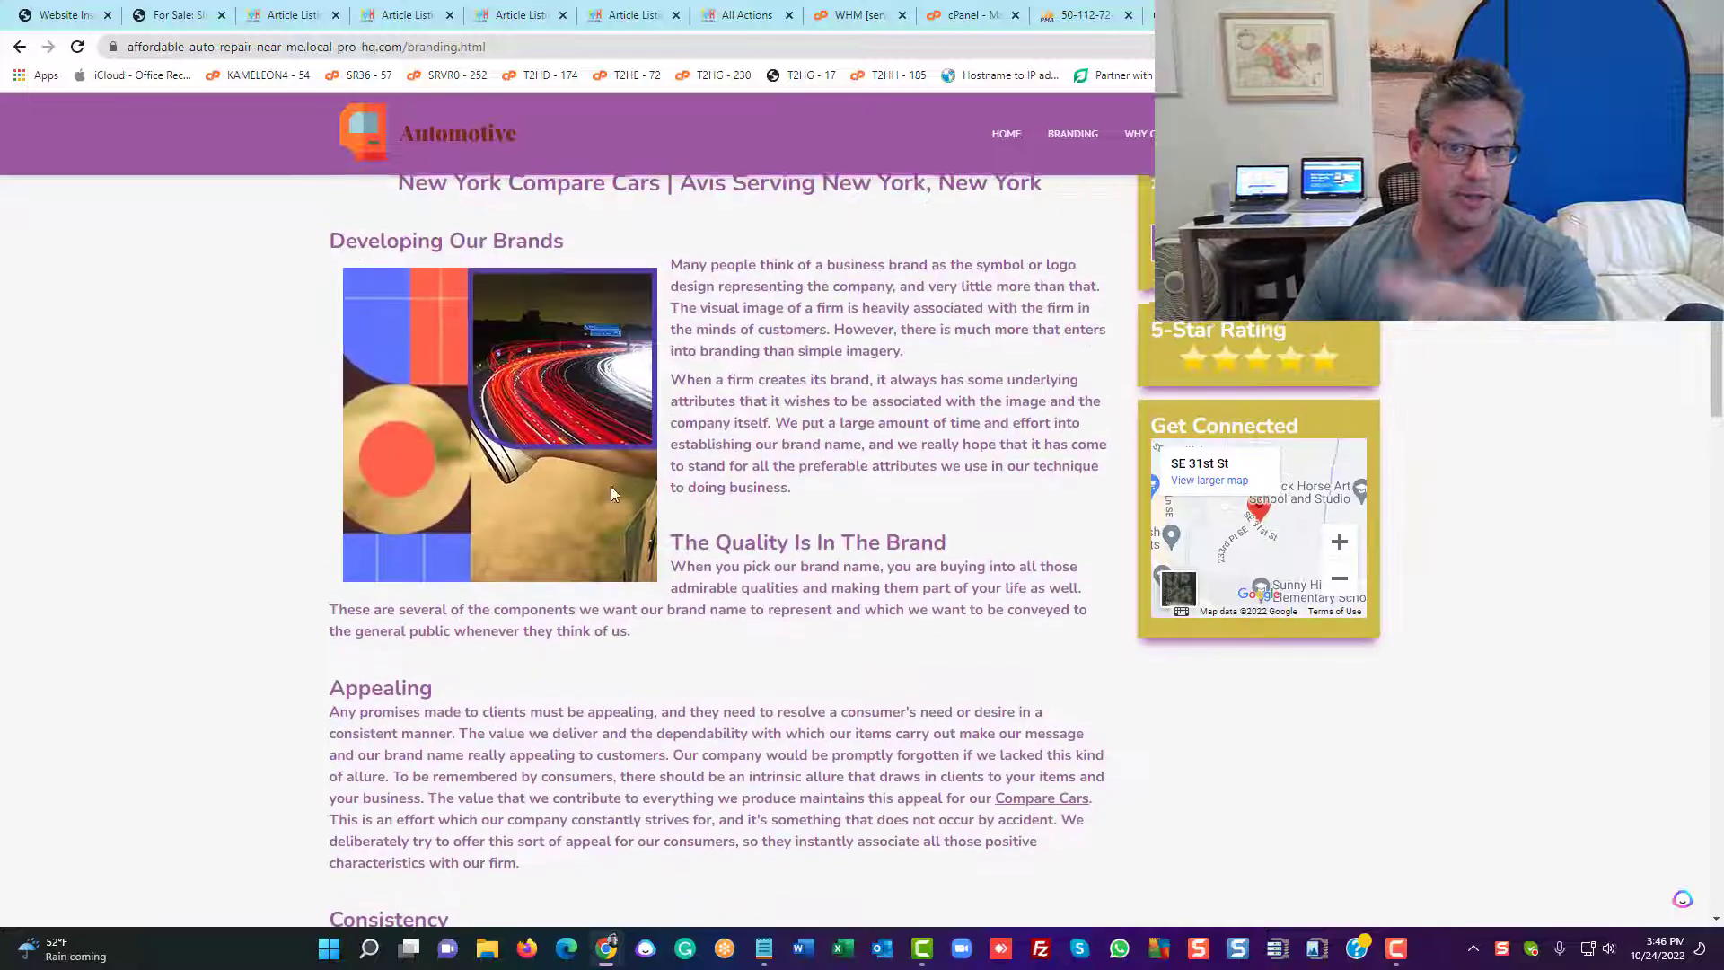
scroll(610, 482, "up", 6)
scroll(641, 461, "up", 1)
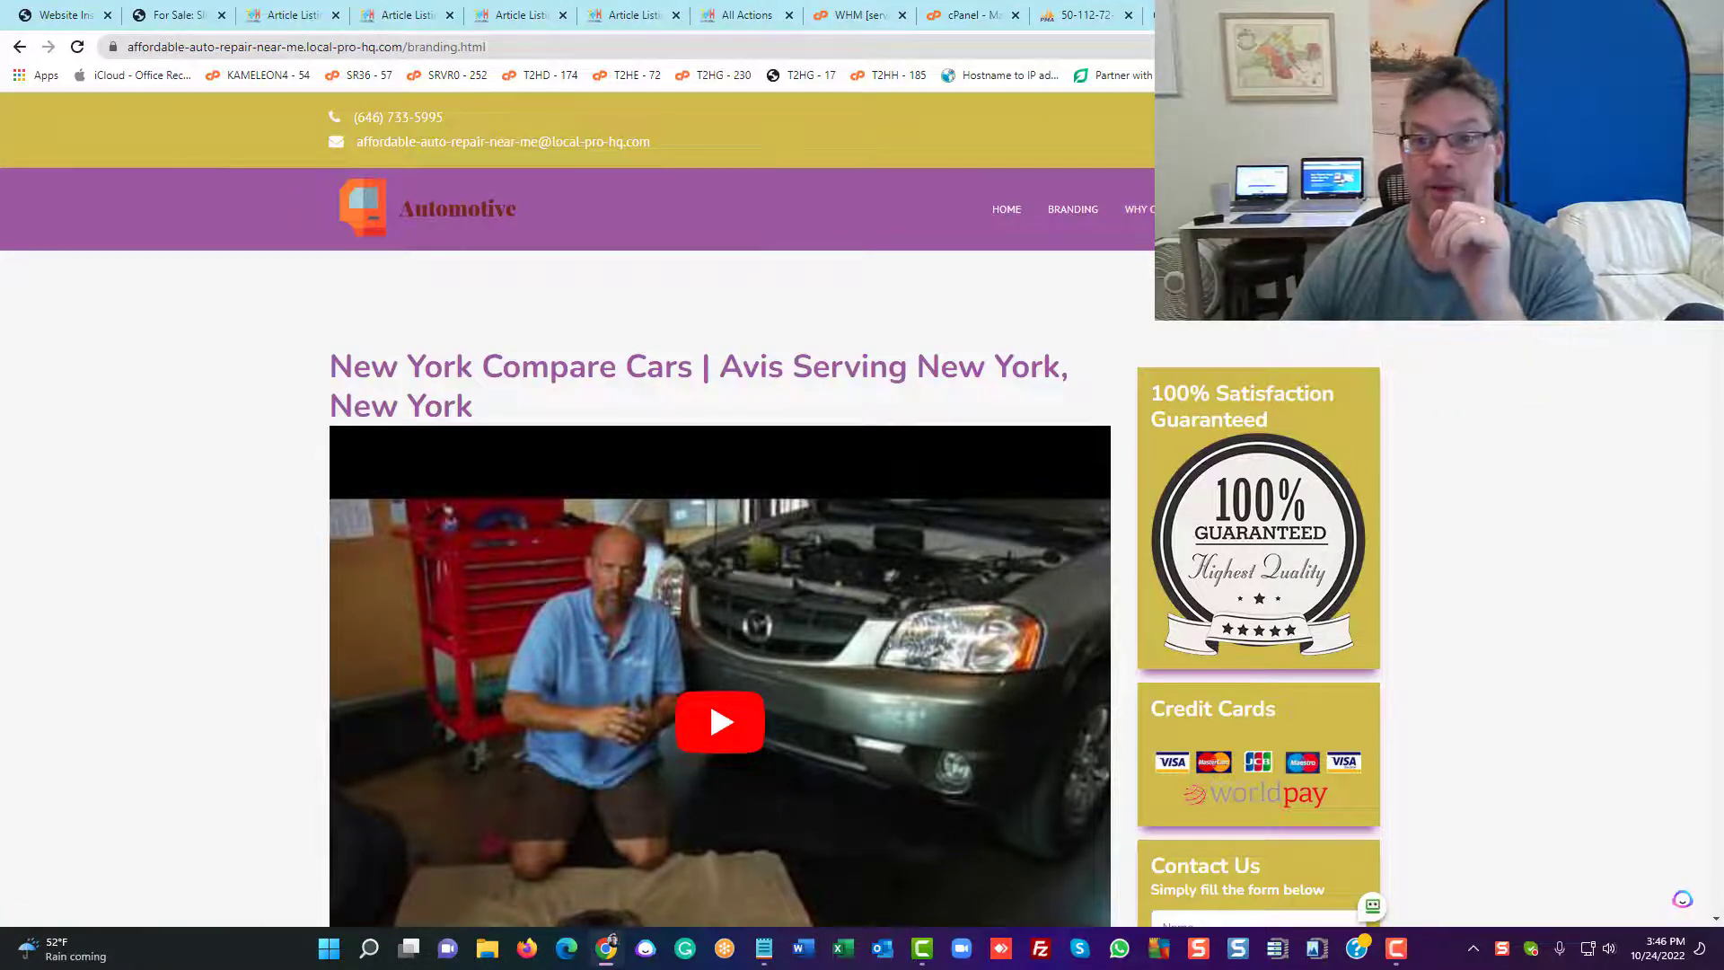
key("ctrl+shift+Tab")
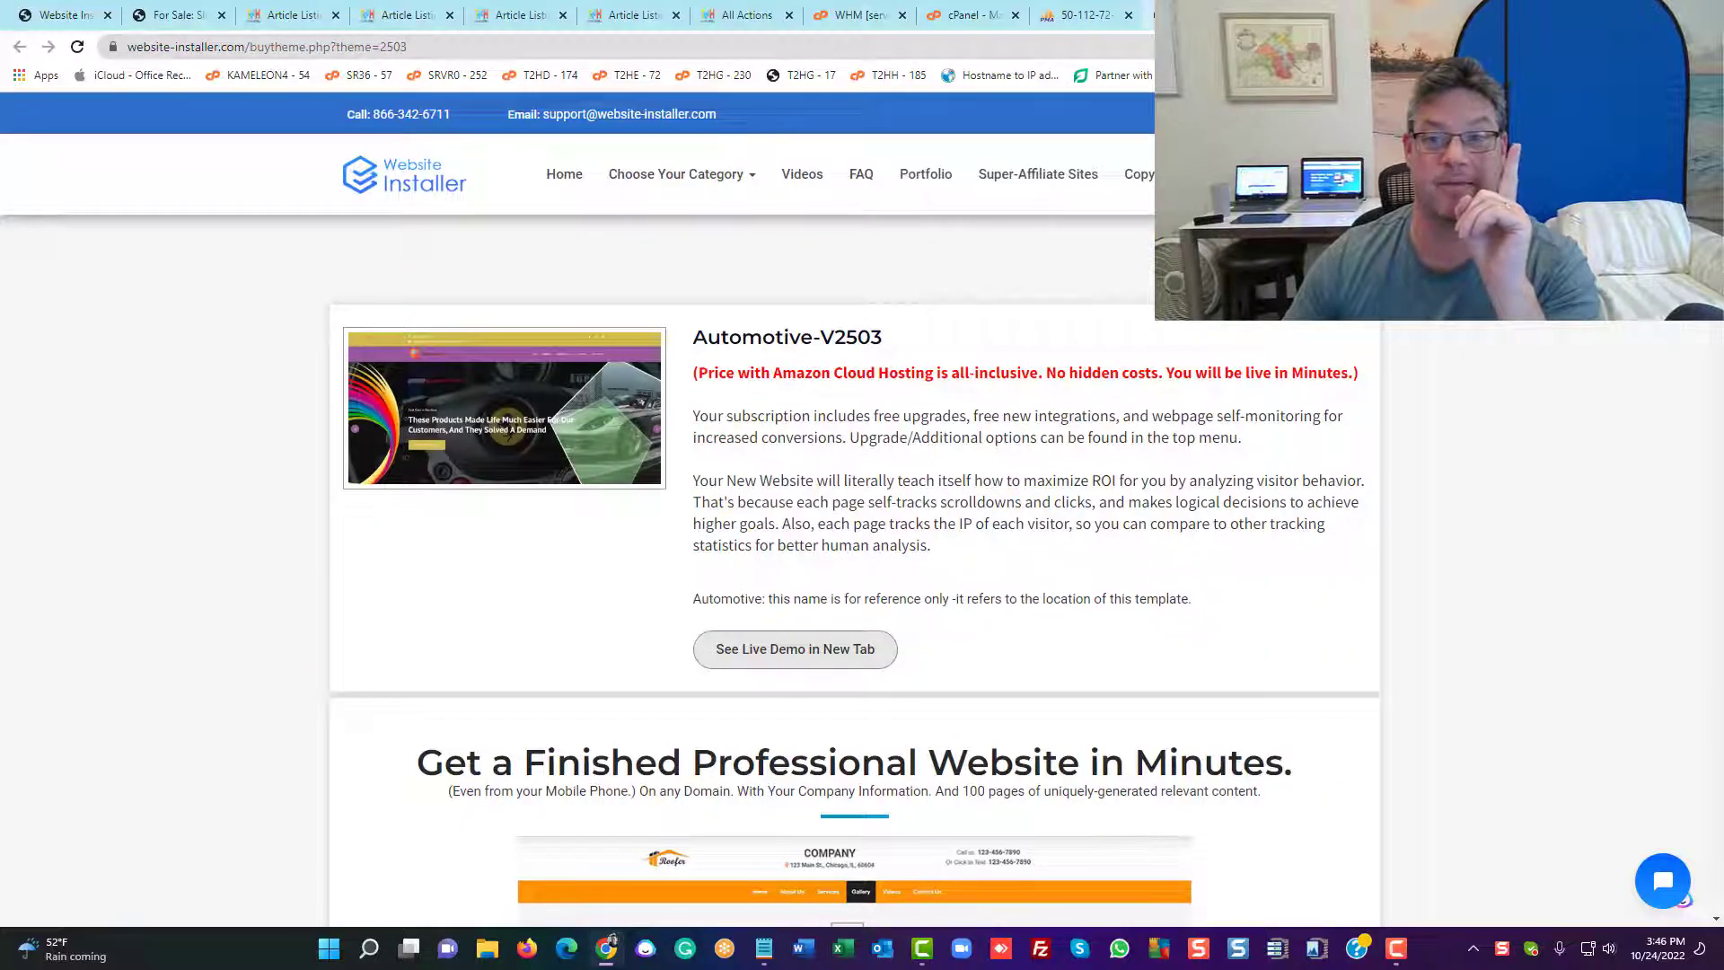
Close the template details page, return to the admin Articles list and try to view the Lake Tahoe vacation rentals article
left_click(1203, 15)
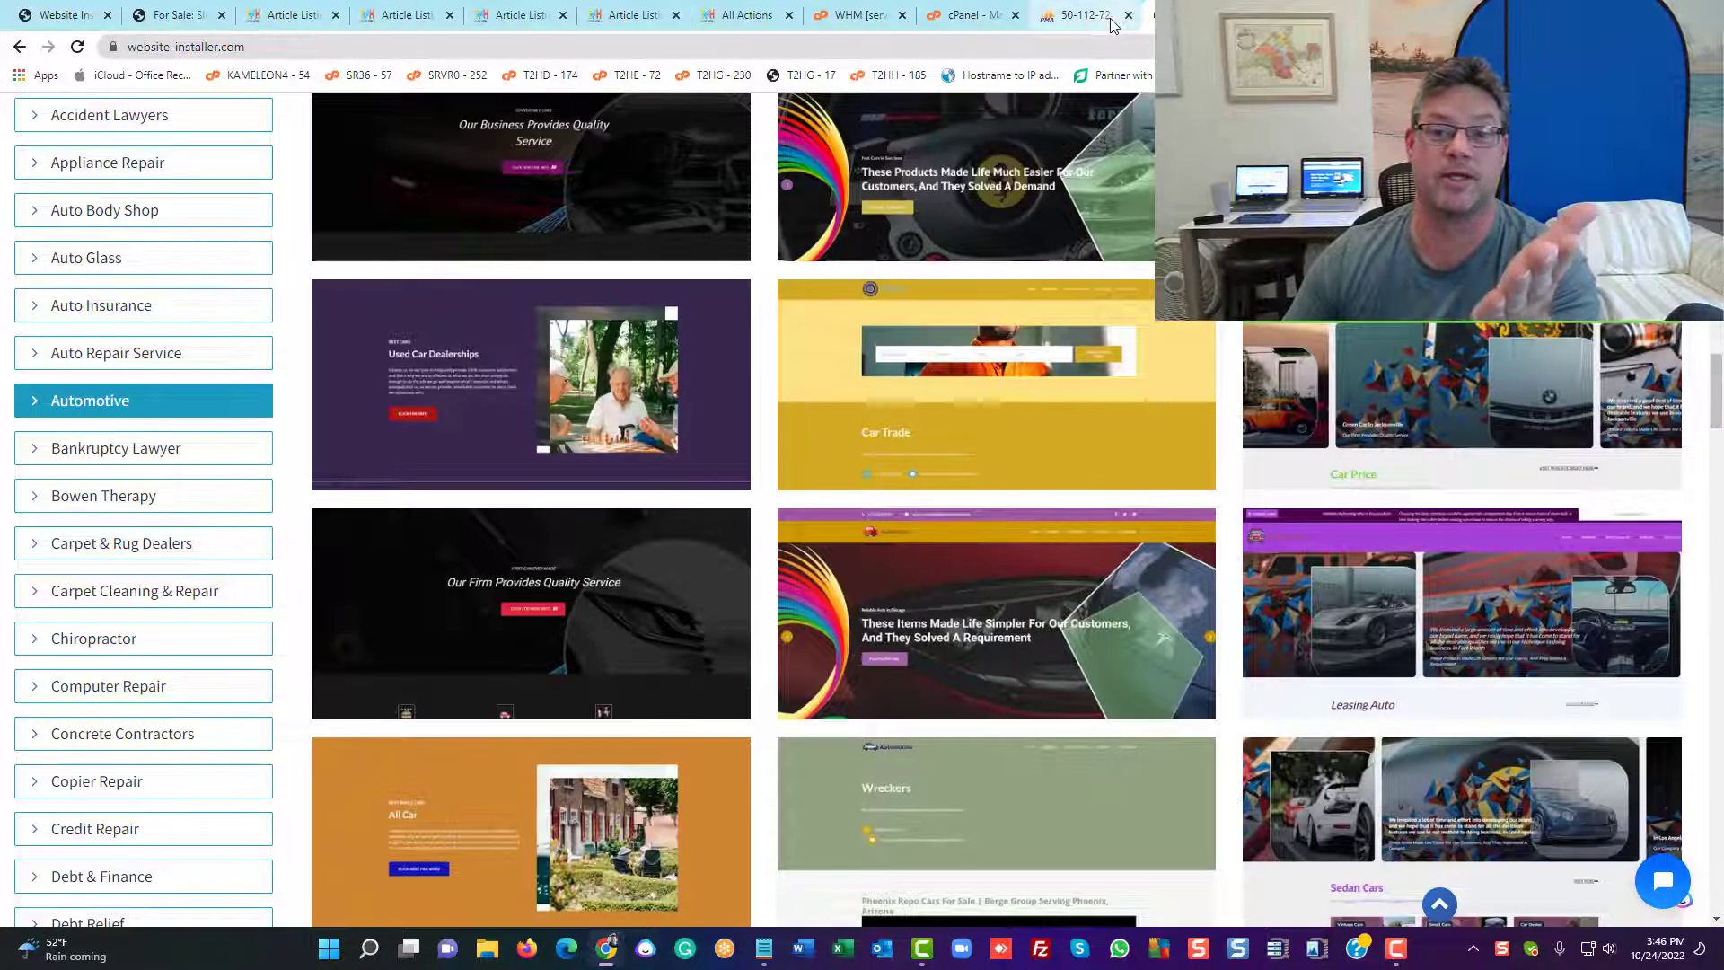
left_click(743, 16)
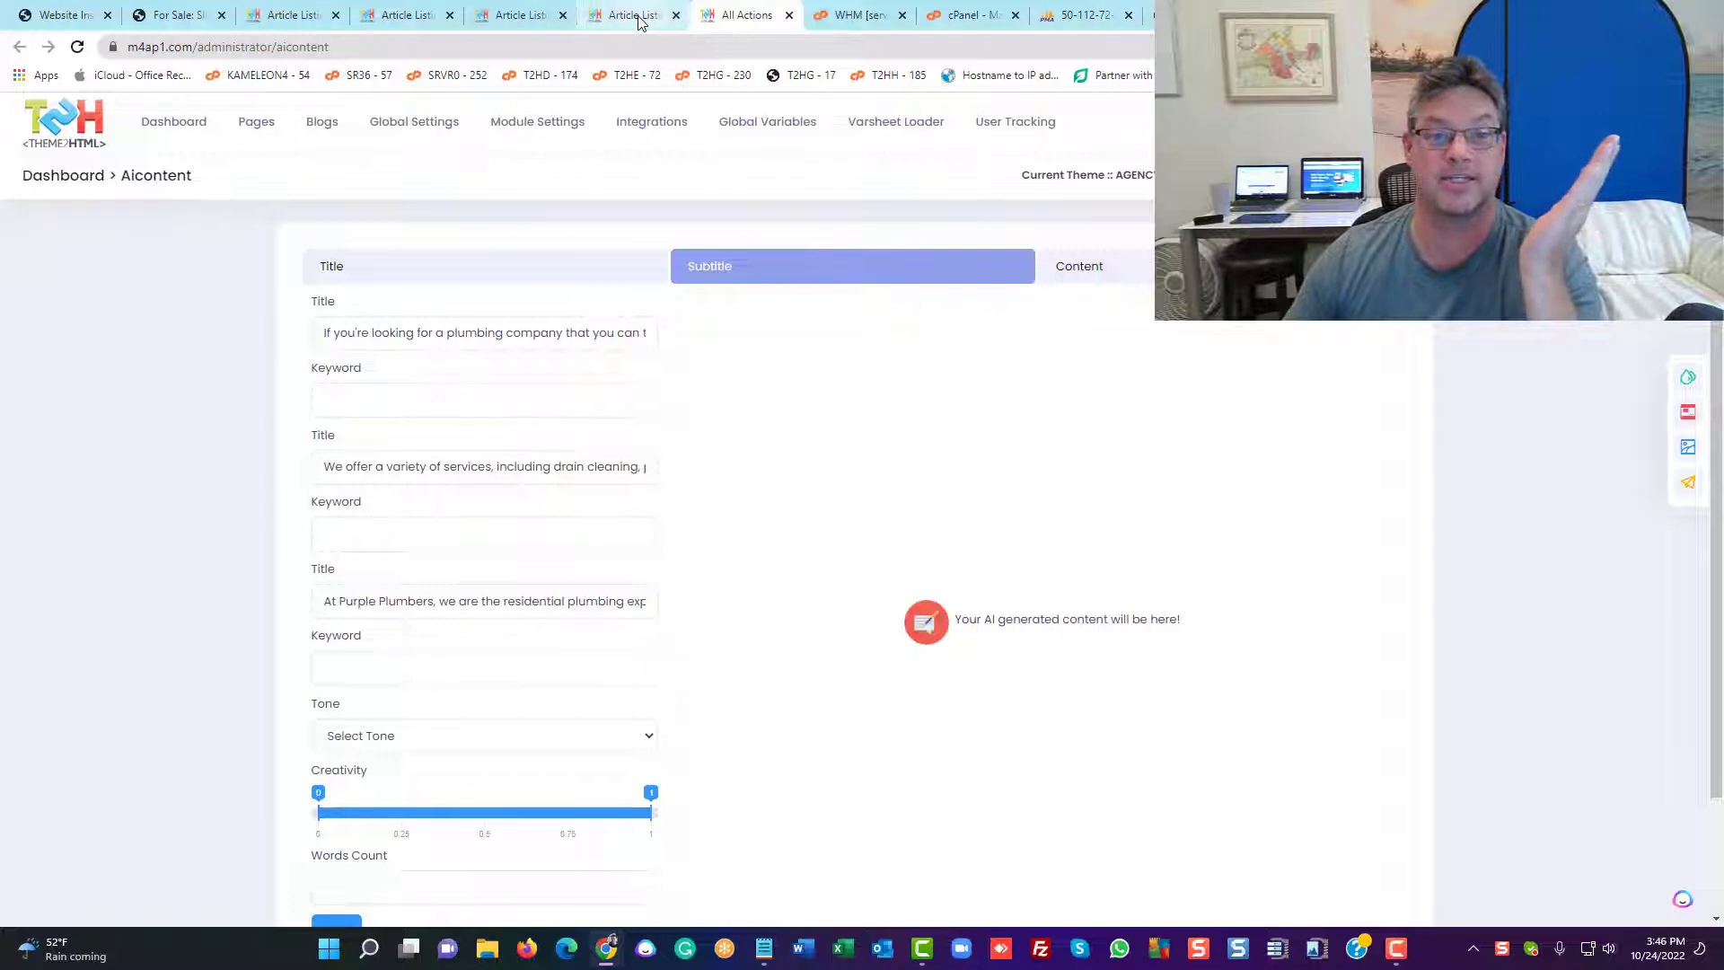
left_click(636, 16)
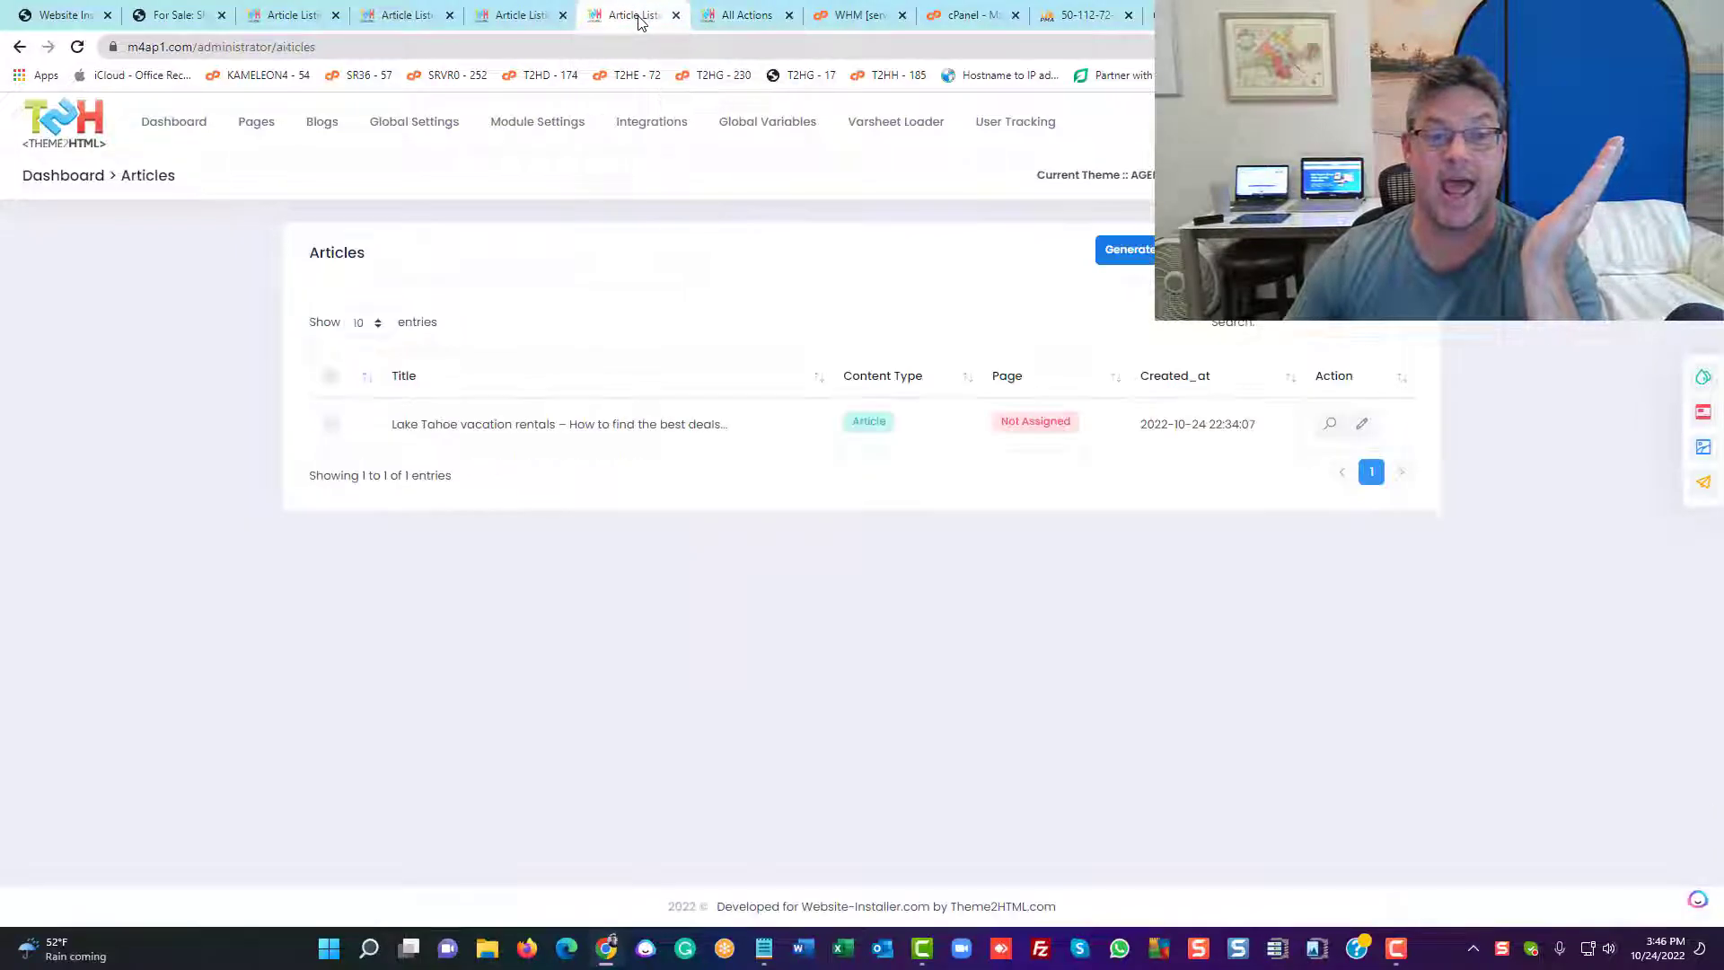
left_click(1331, 422)
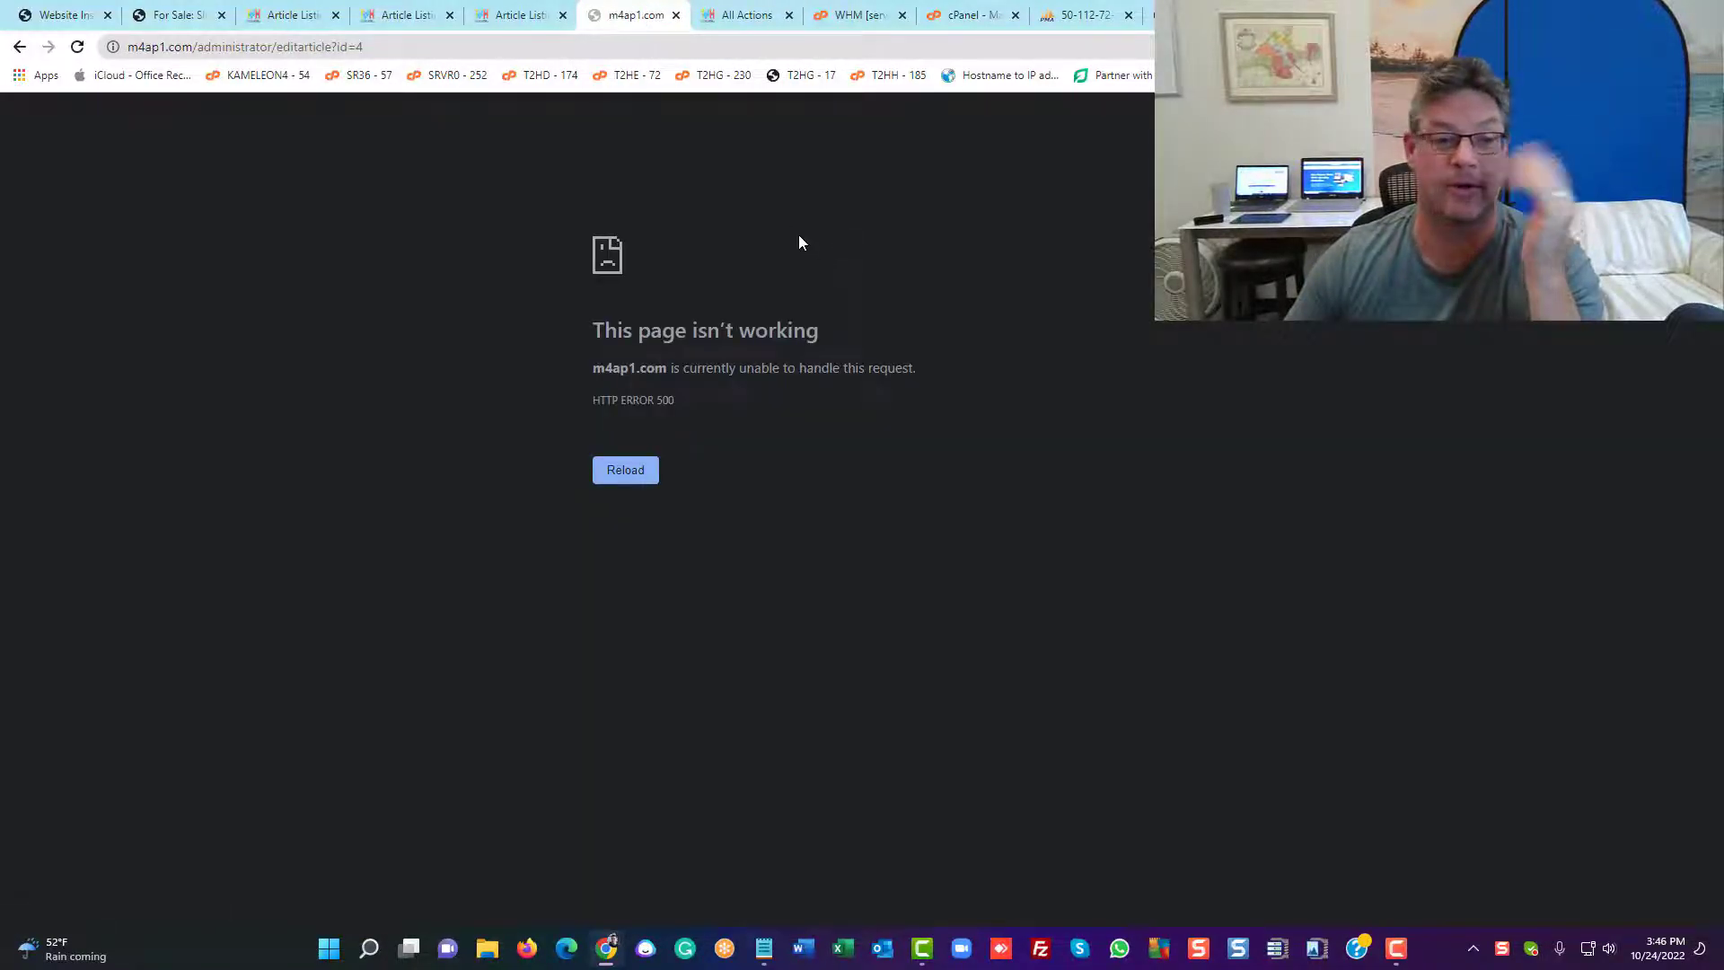
Check the web address of the article page and go back to the Articles list
left_click(373, 49)
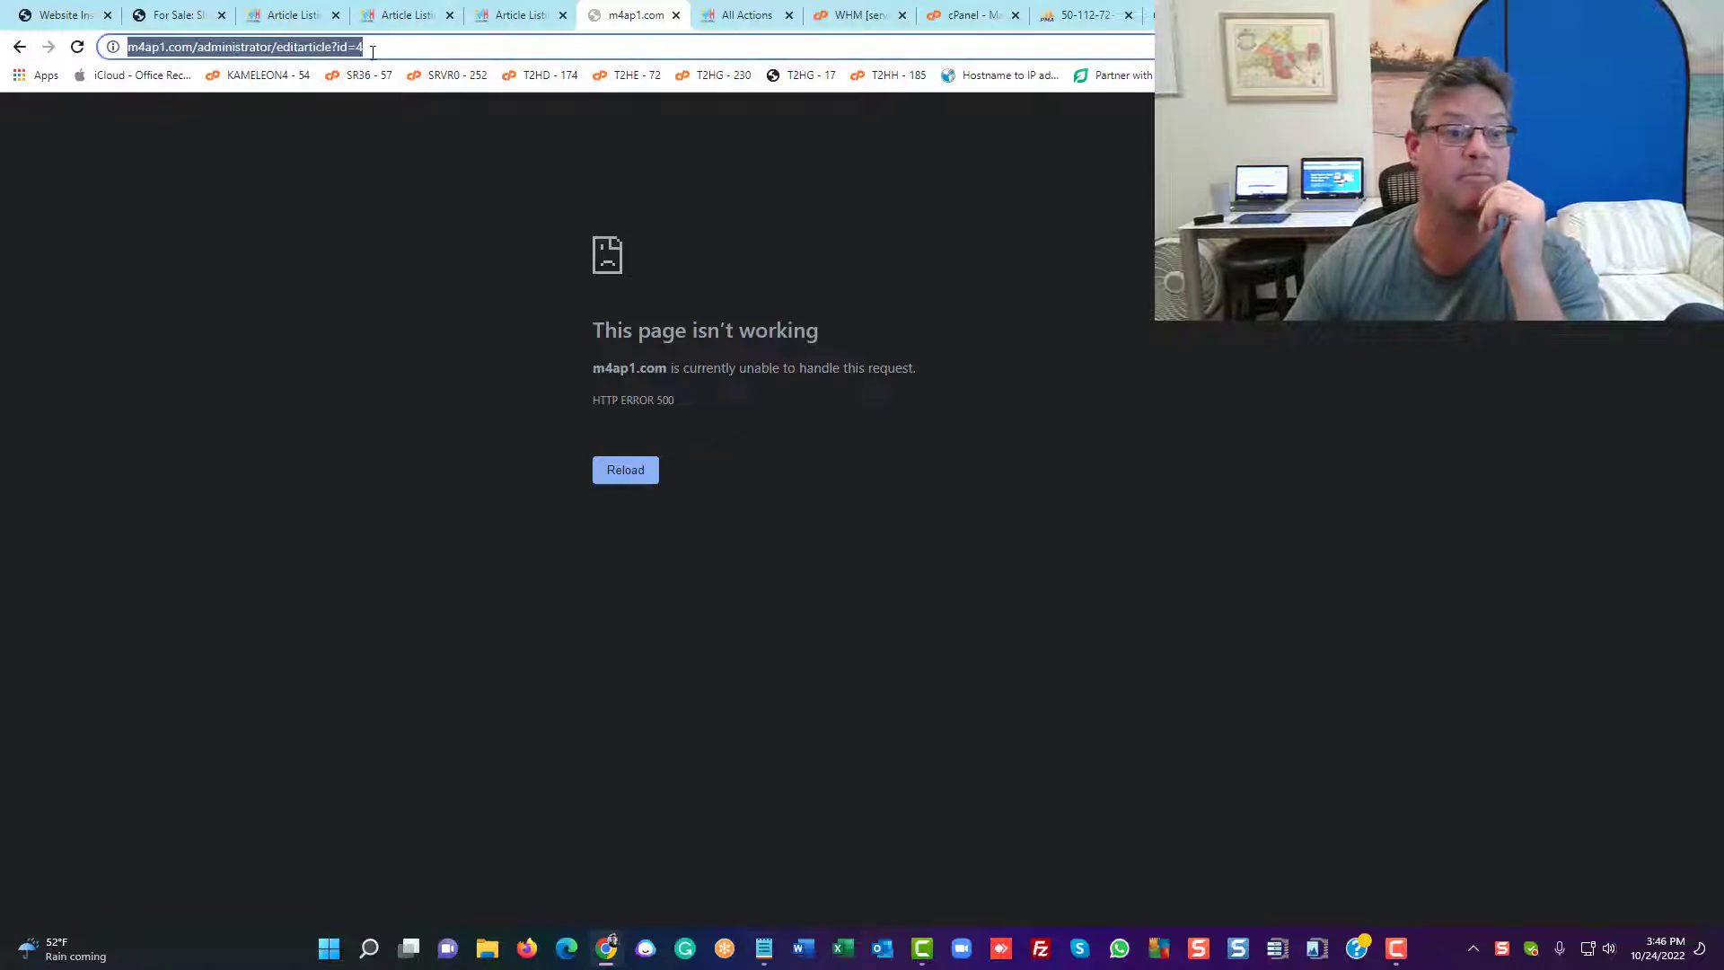
left_click(390, 49)
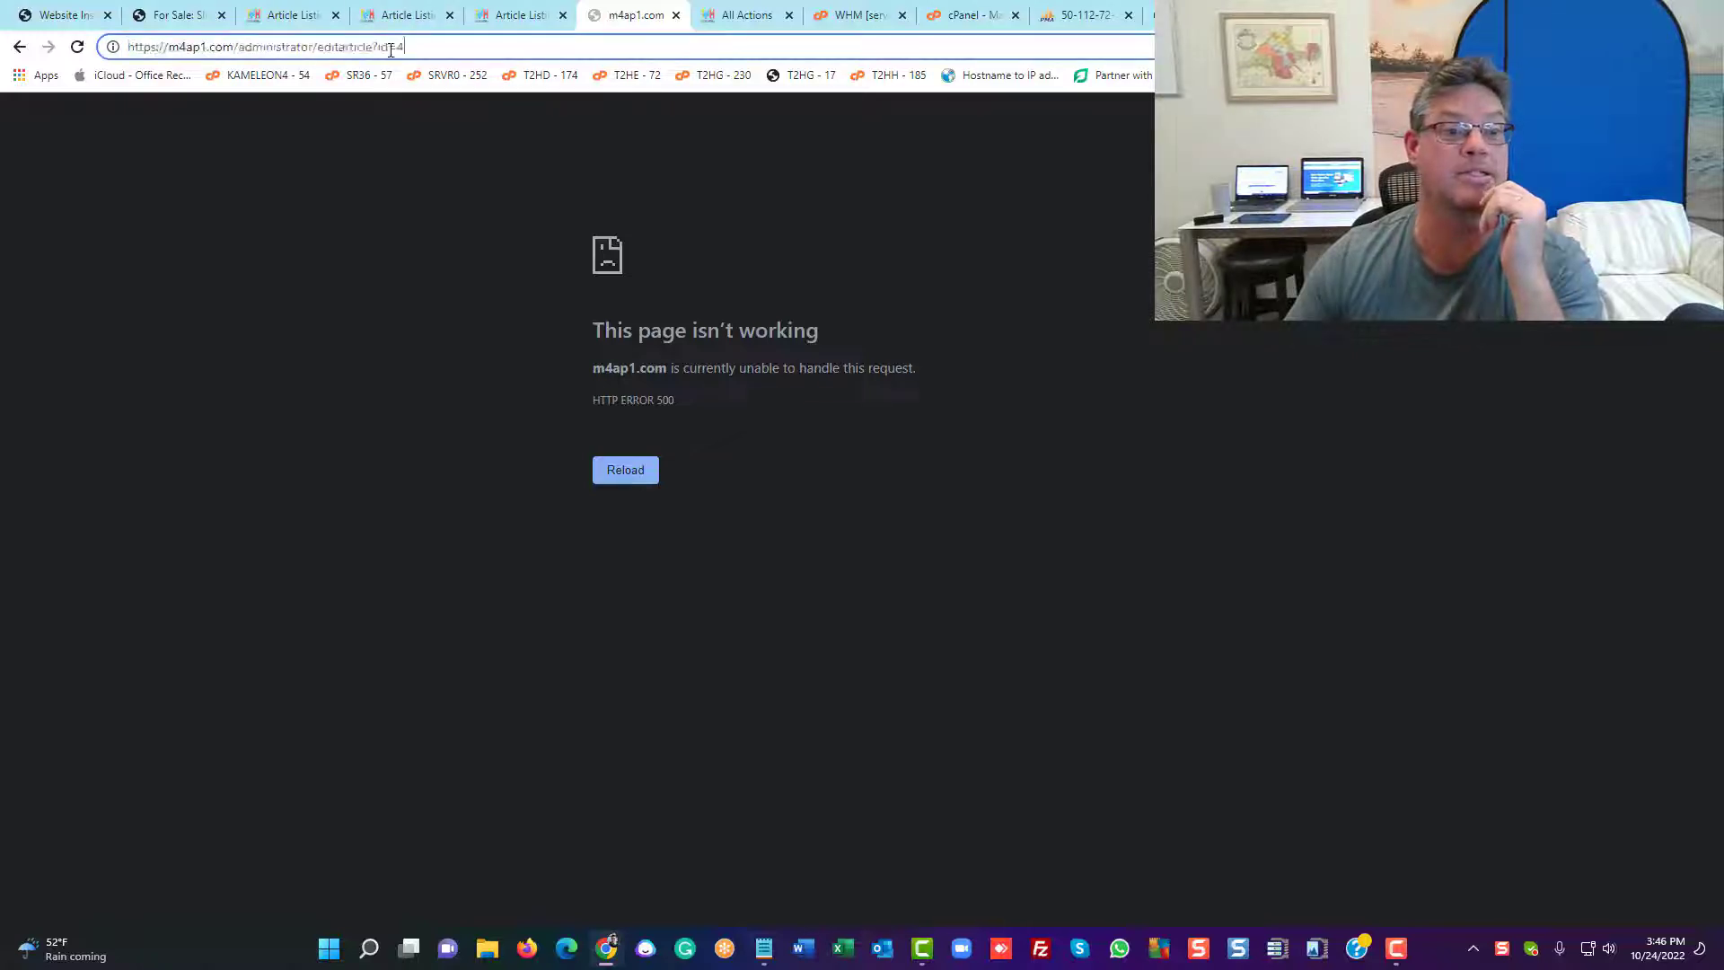
left_click(1157, 396)
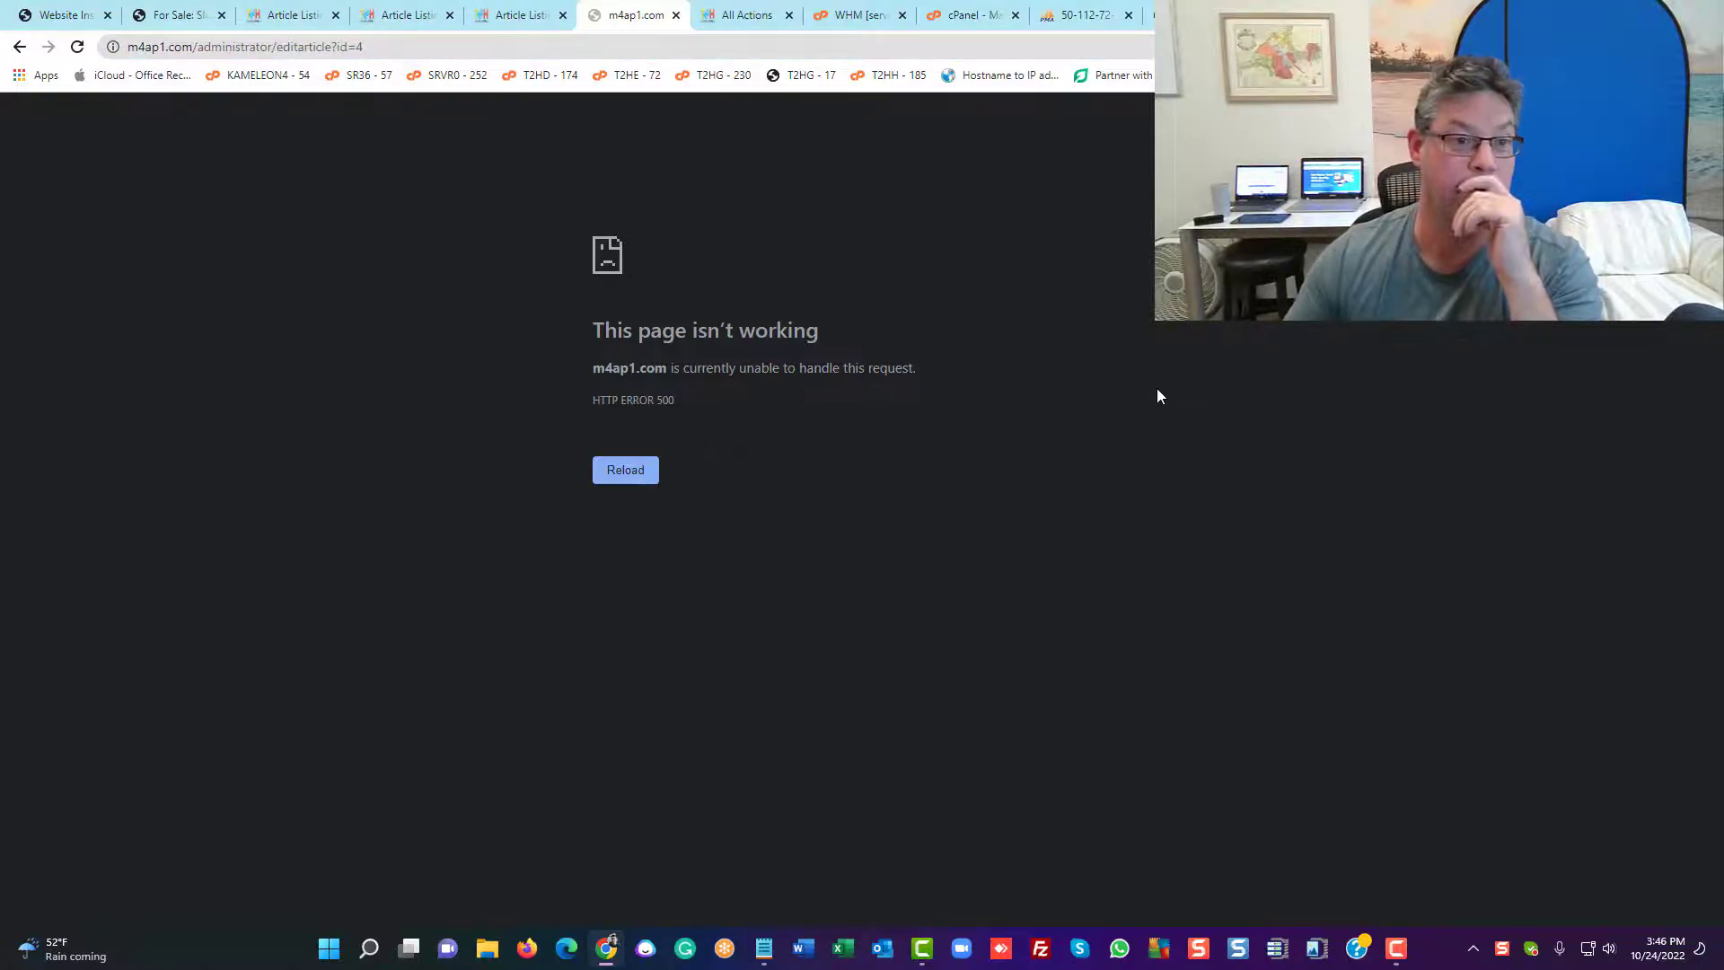
left_click(299, 47)
left_click(299, 46)
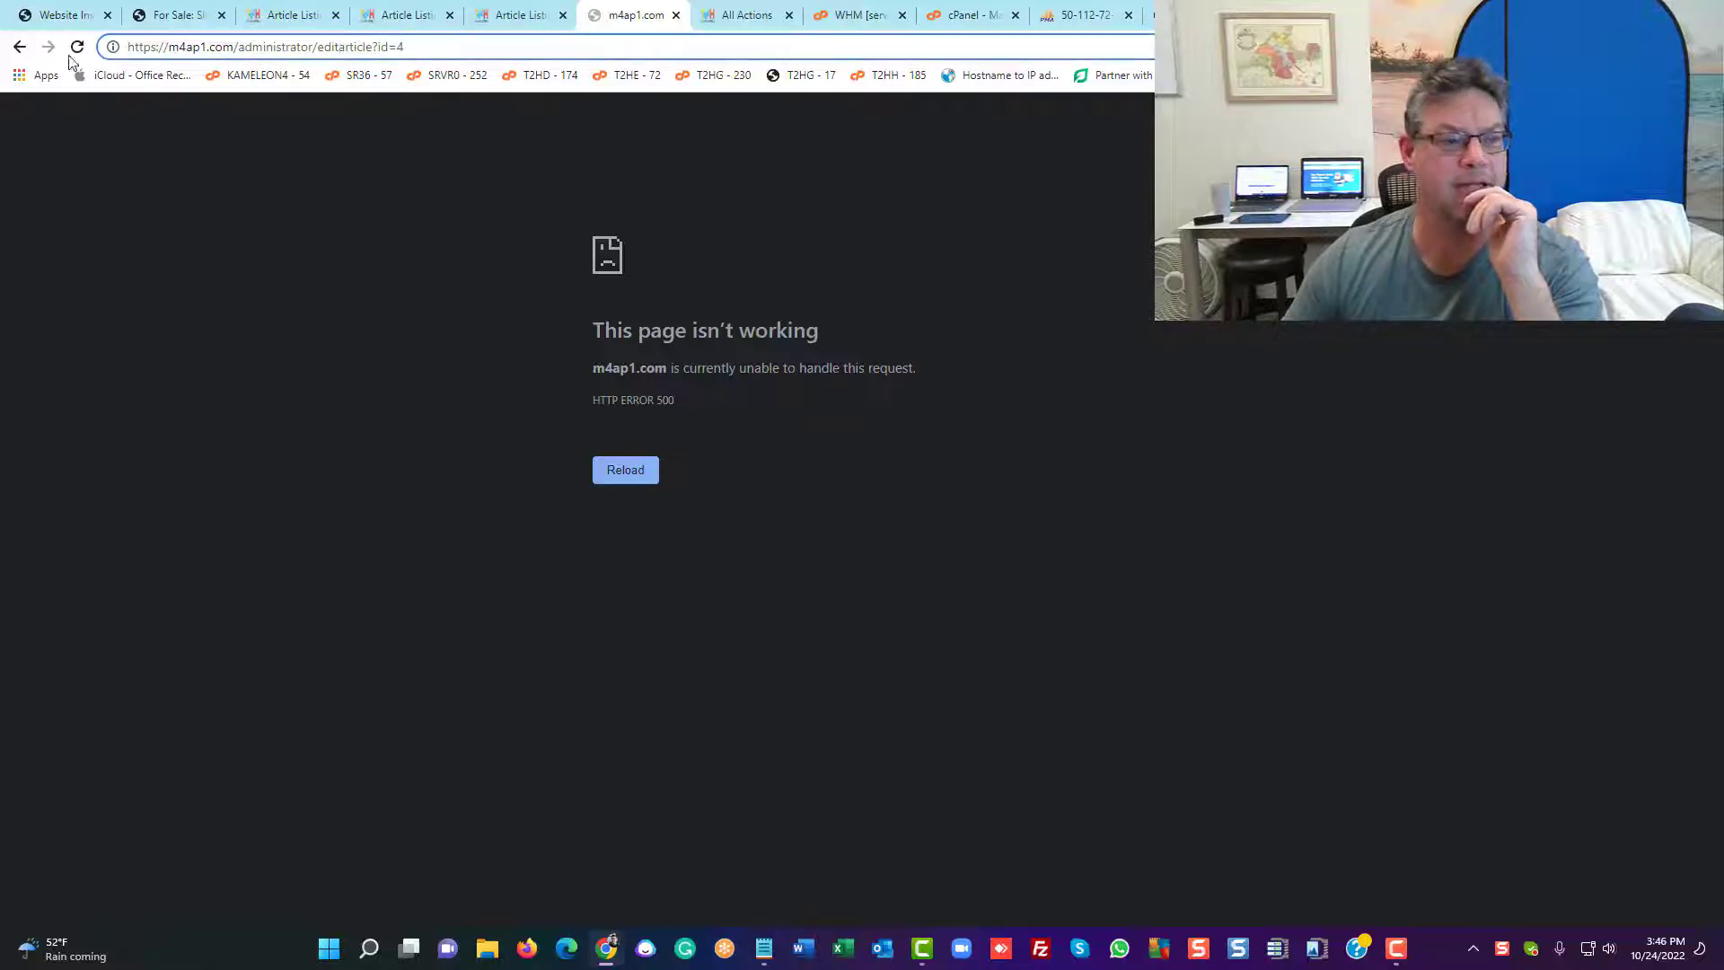
left_click(20, 47)
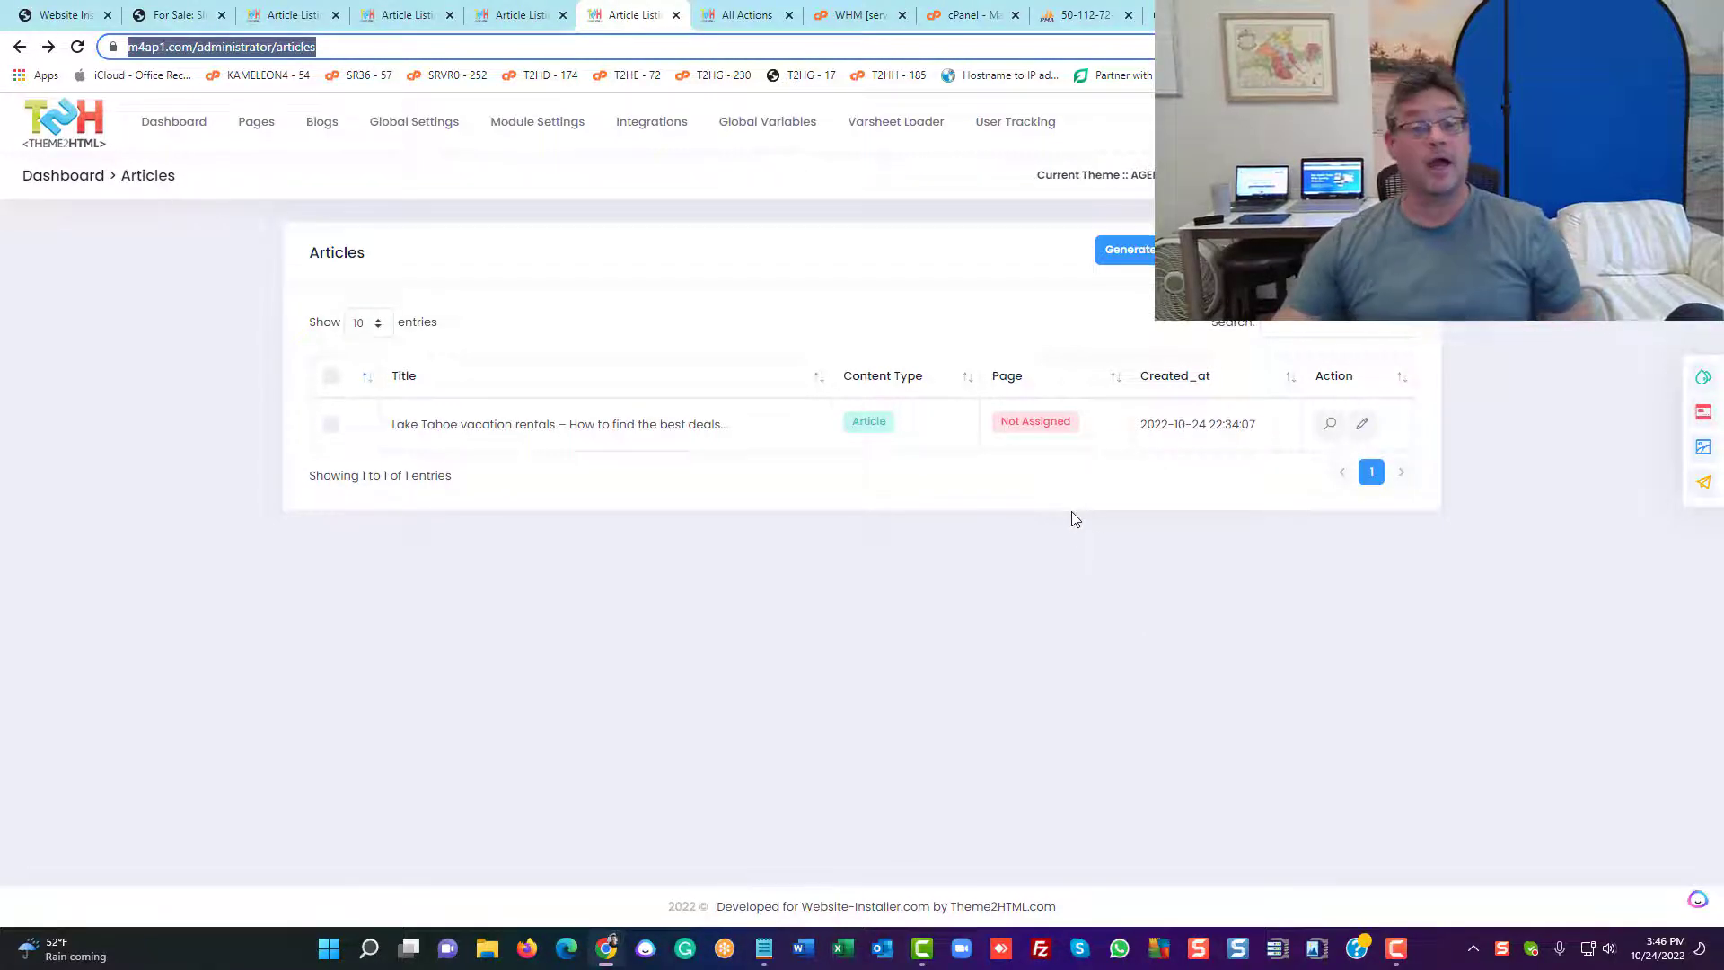
left_click(765, 555)
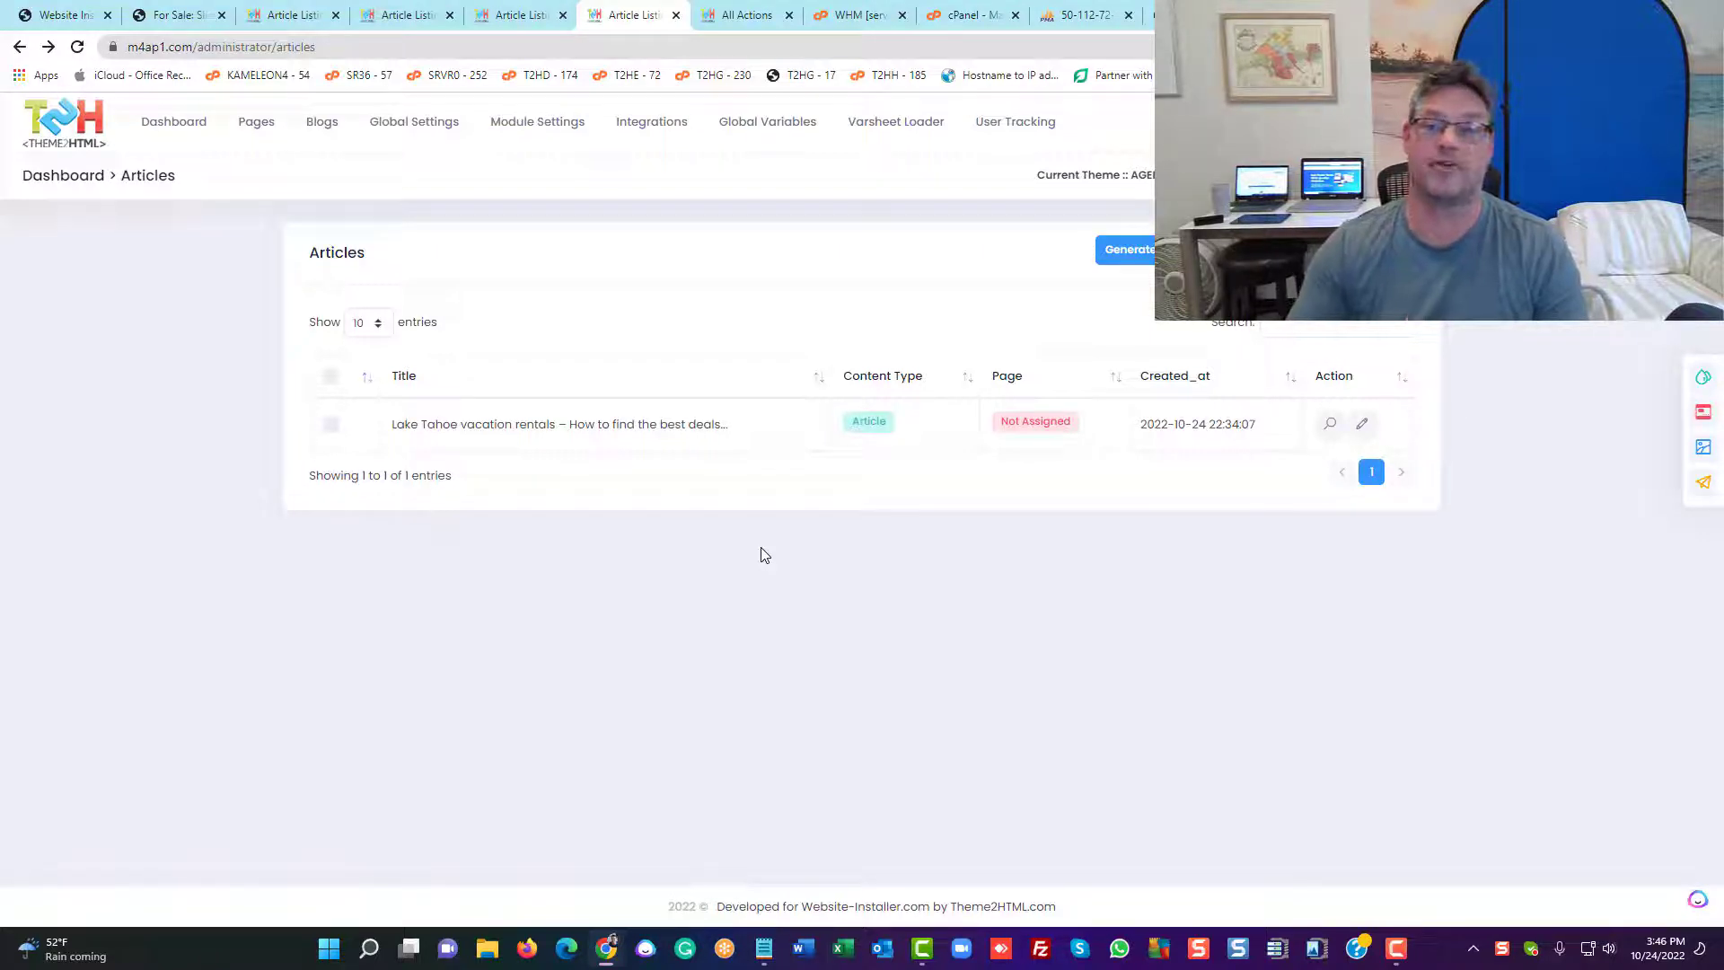
Load spin-rewriter.com in a new browser tab
key("ctrl+t")
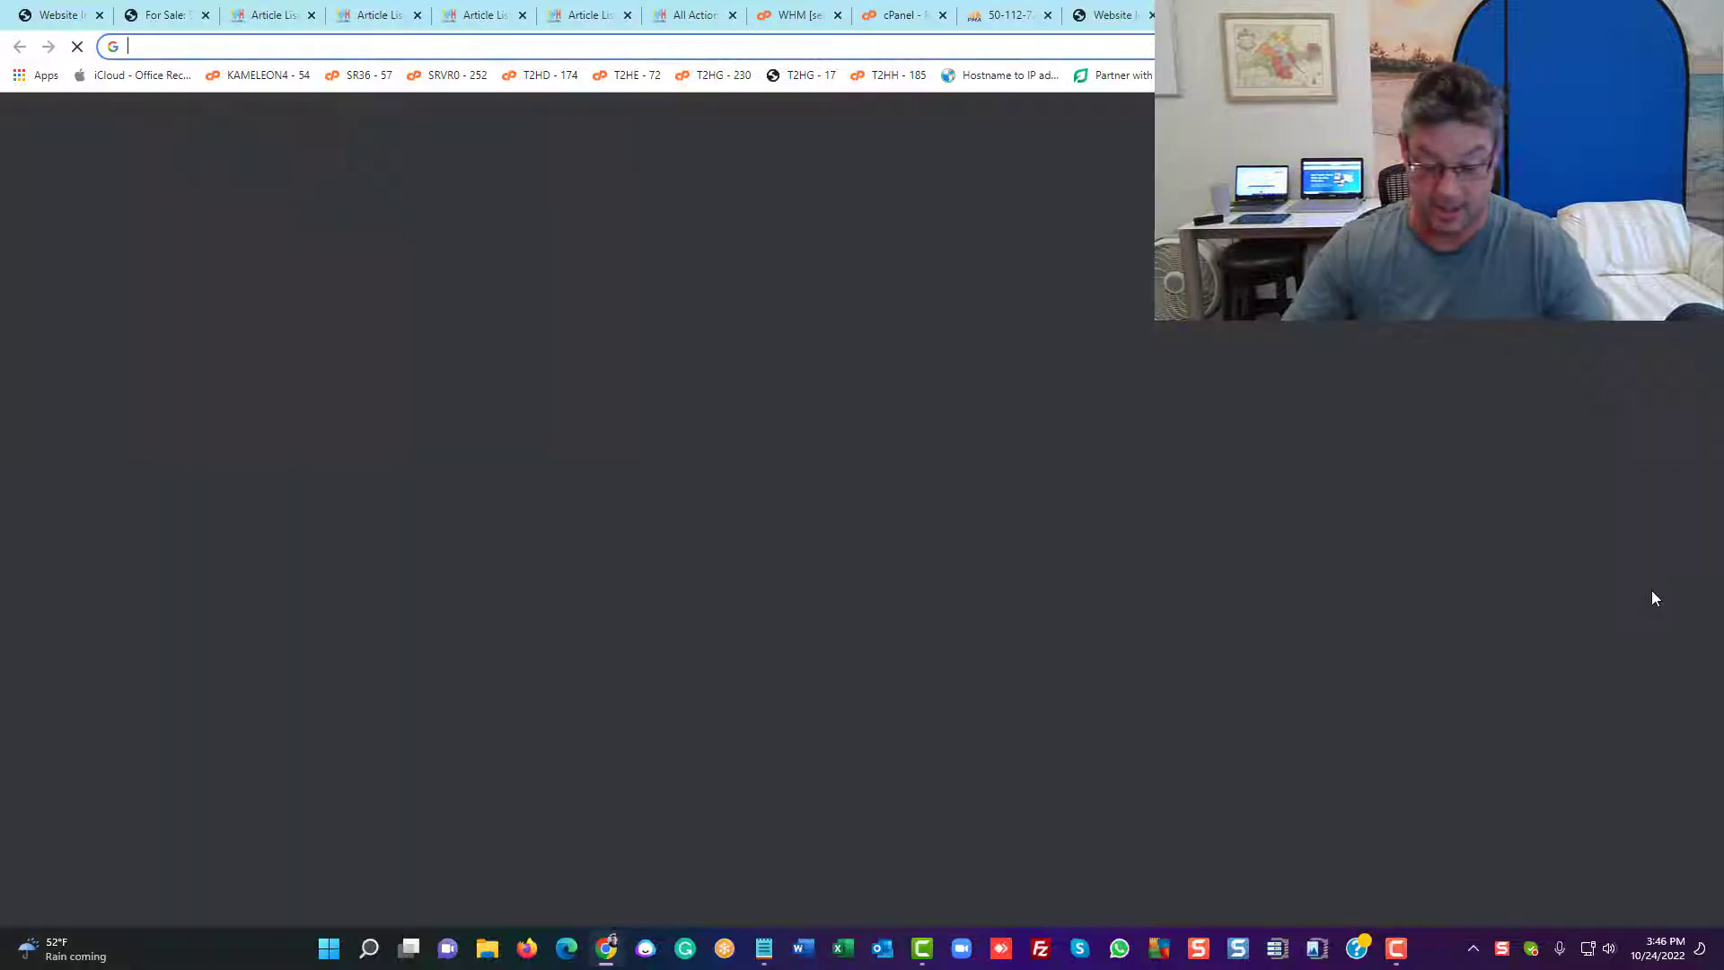
type("spin-")
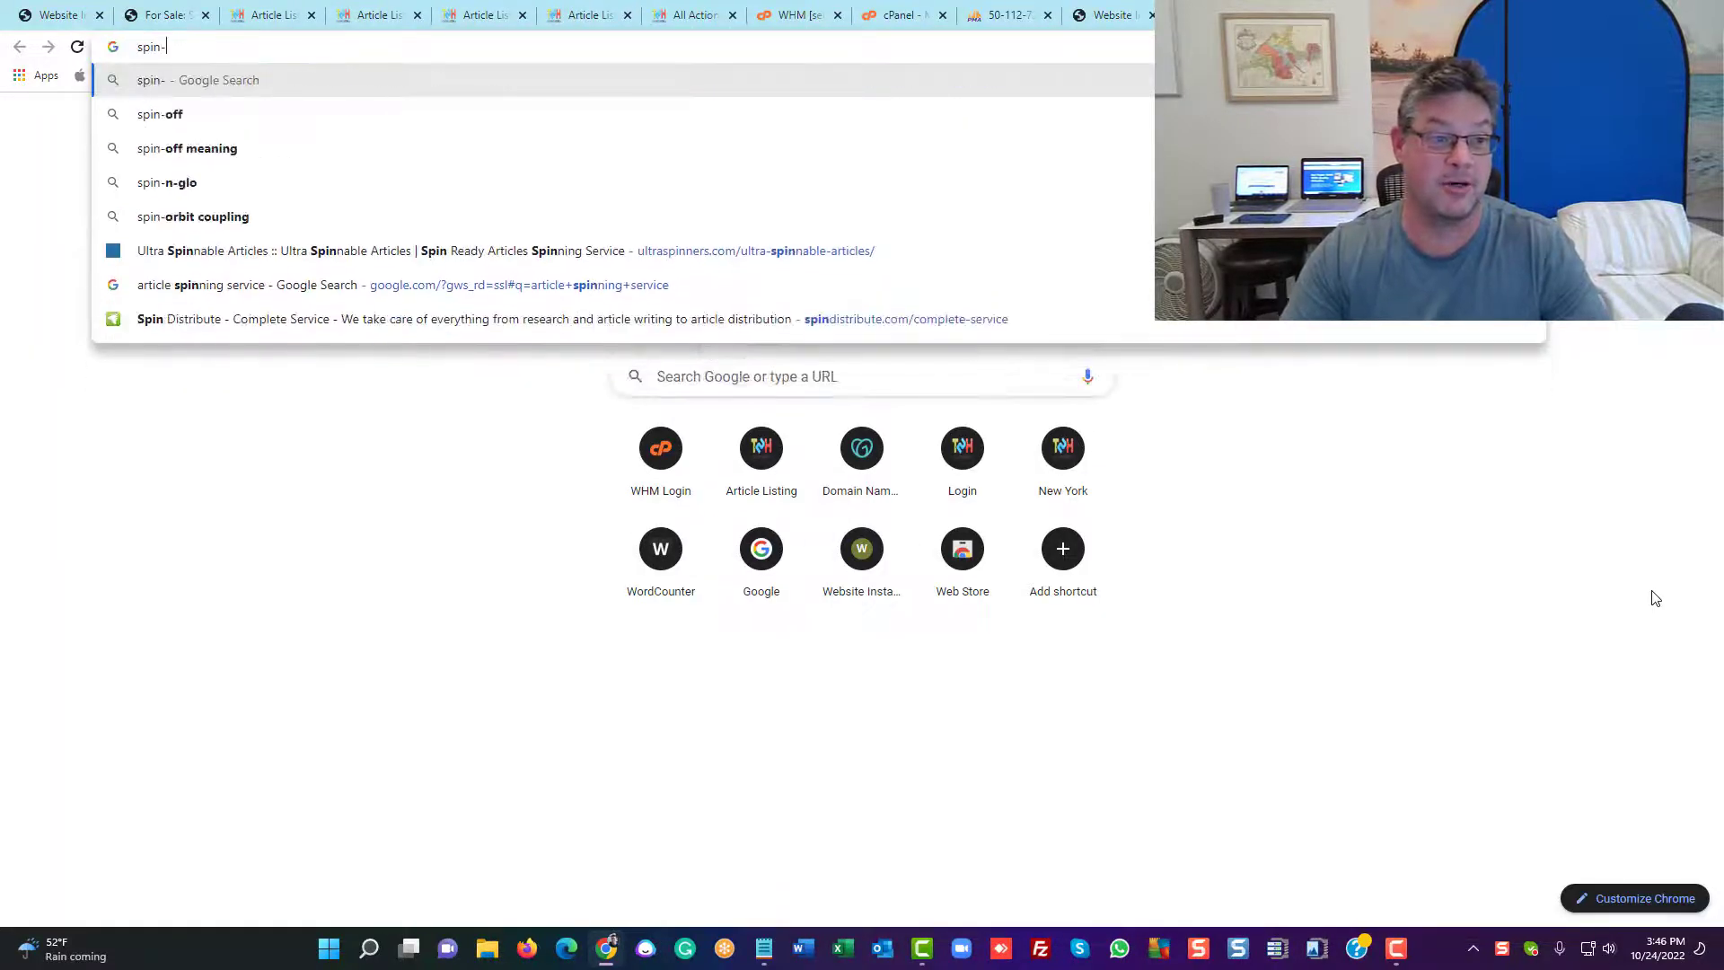
type("rewriter.com")
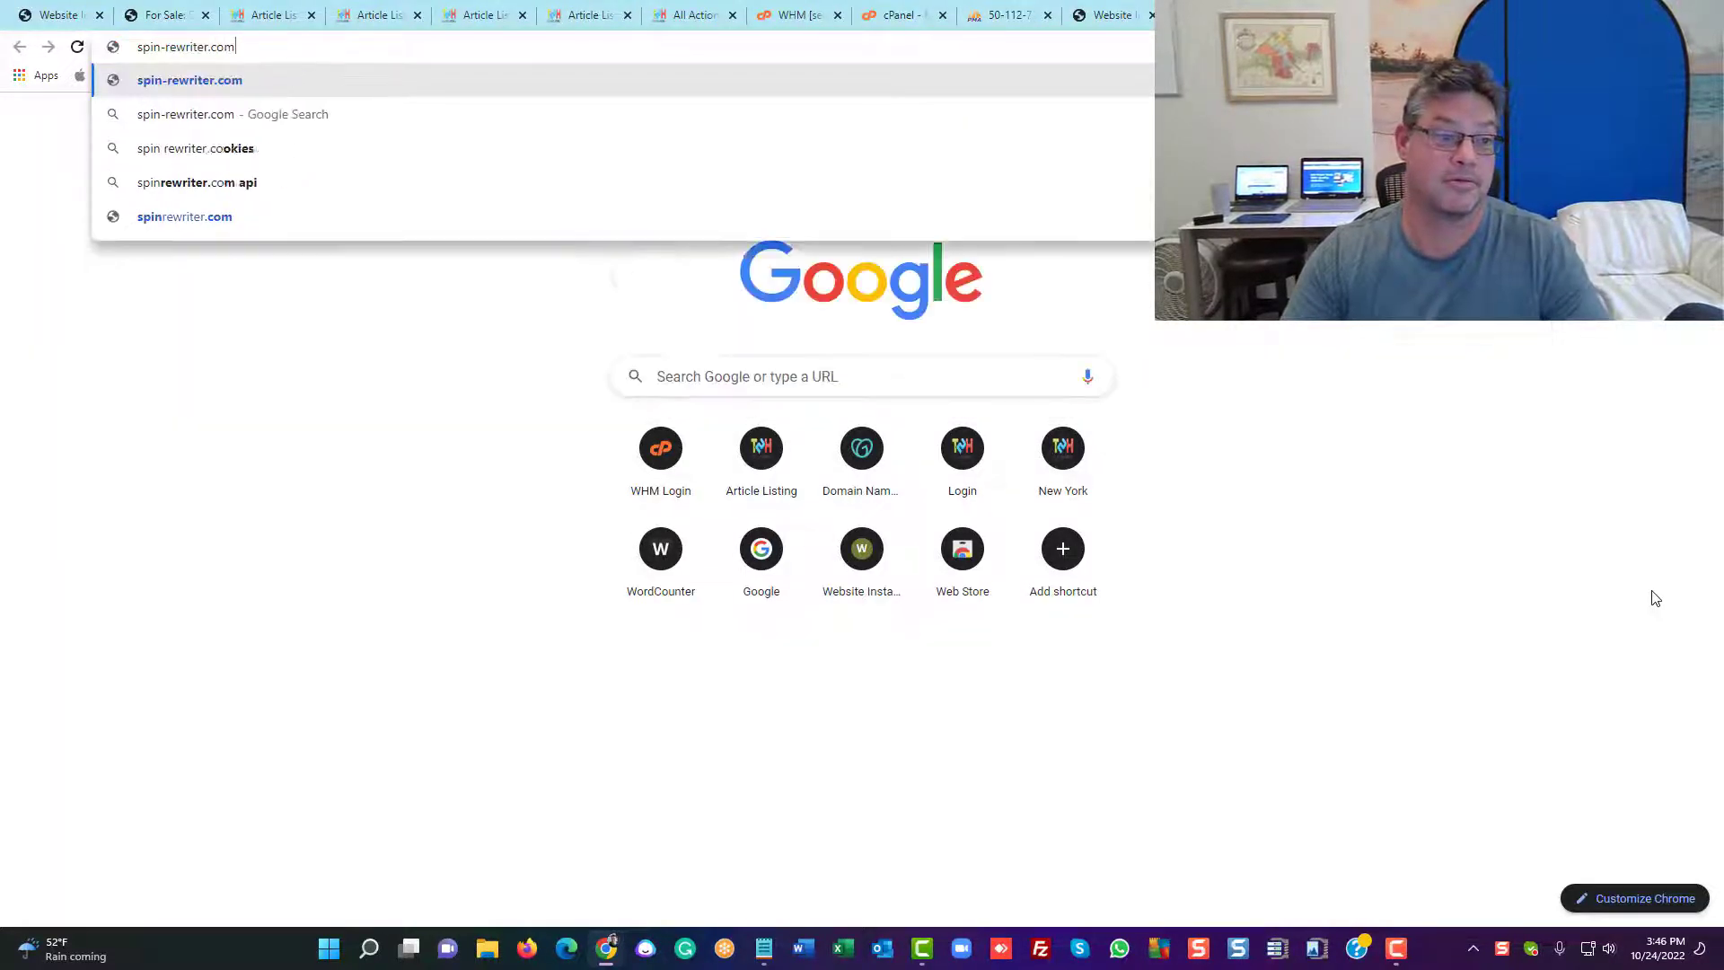
key("Return")
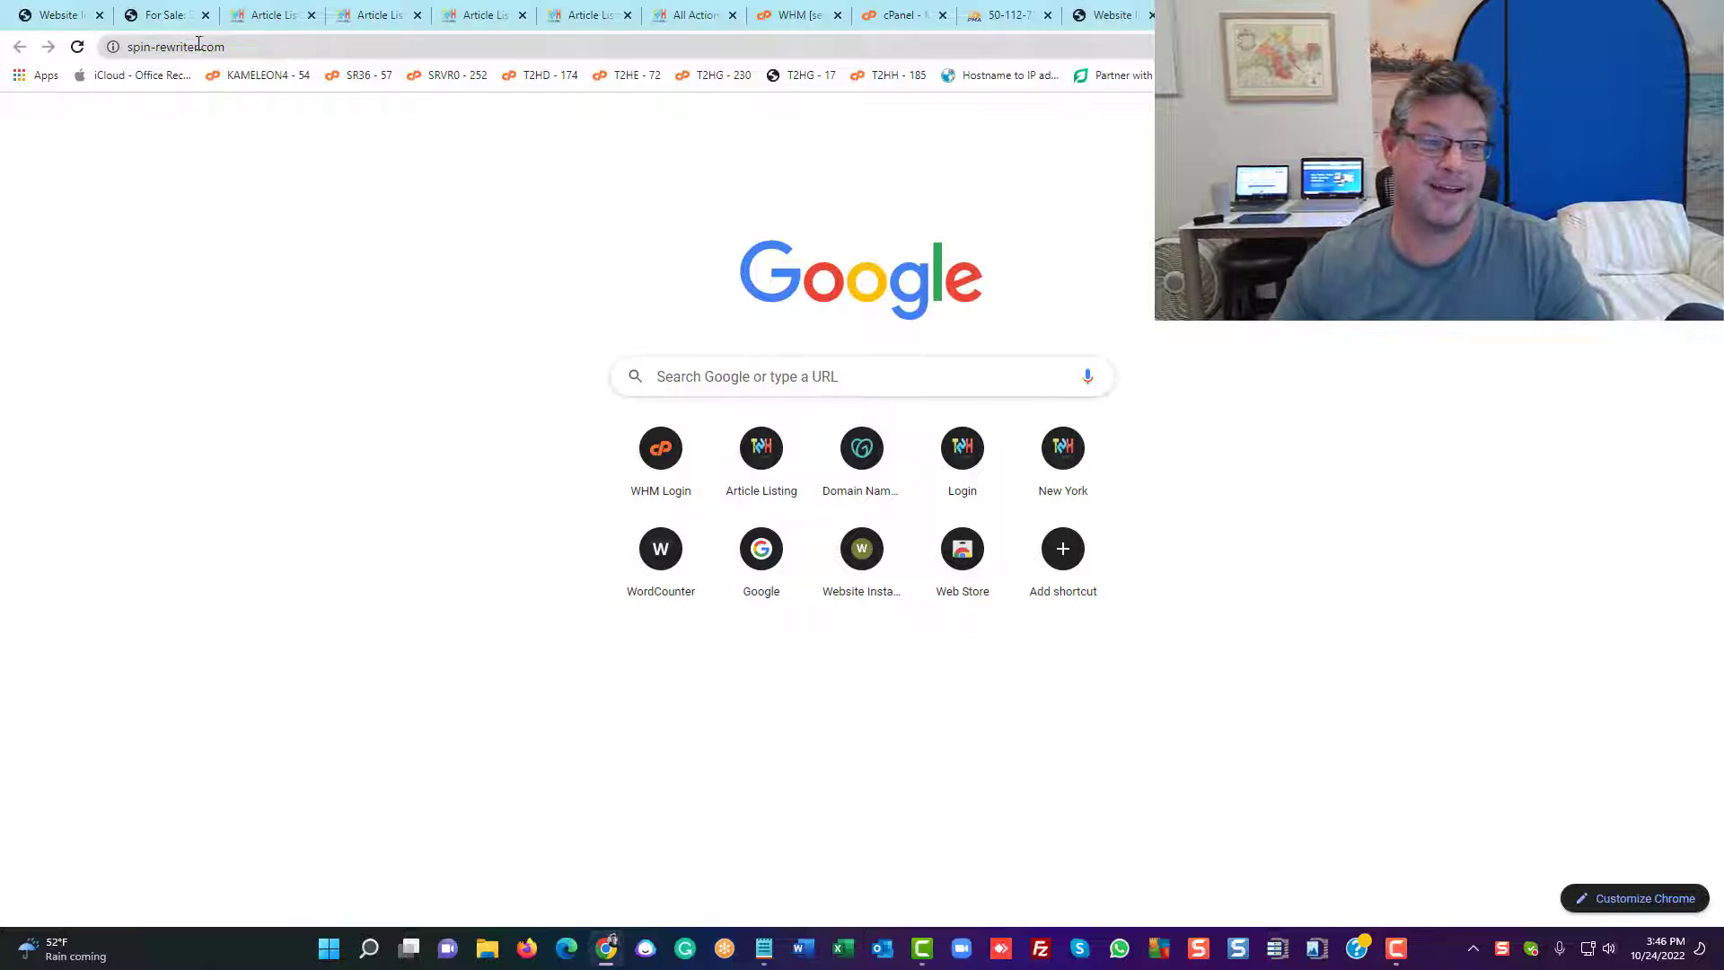
Correct the web address to spinrewriter.com and load that site
left_click(159, 50)
left_click(159, 50)
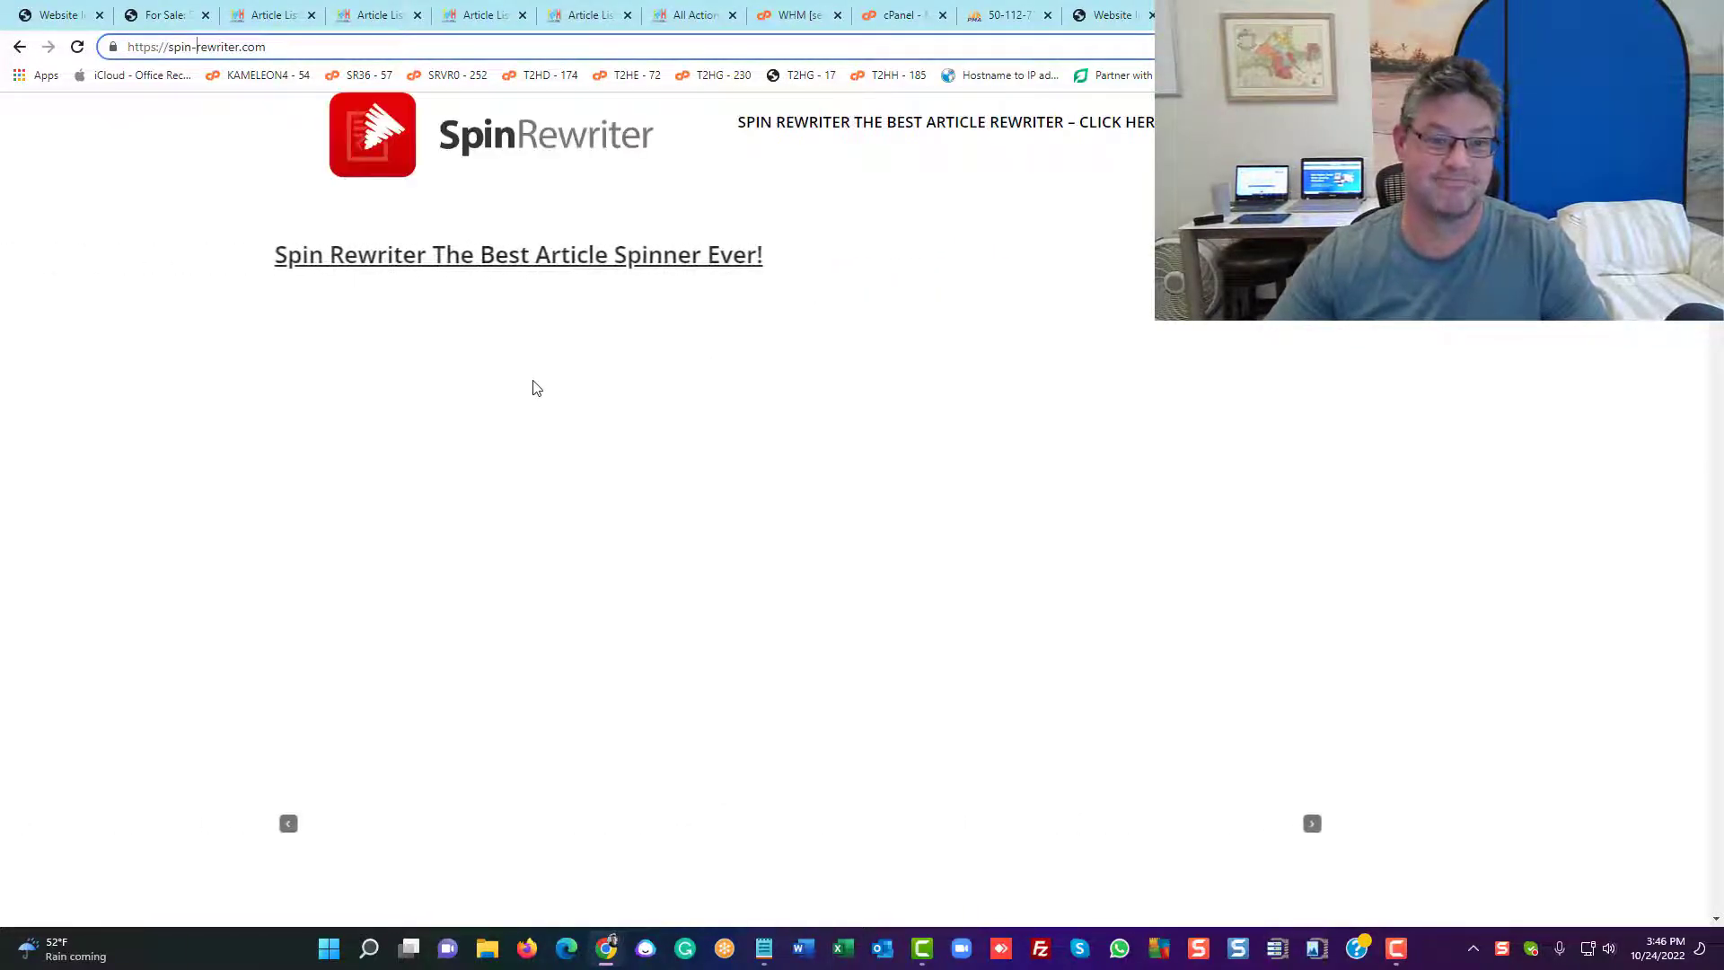
key("BackSpace")
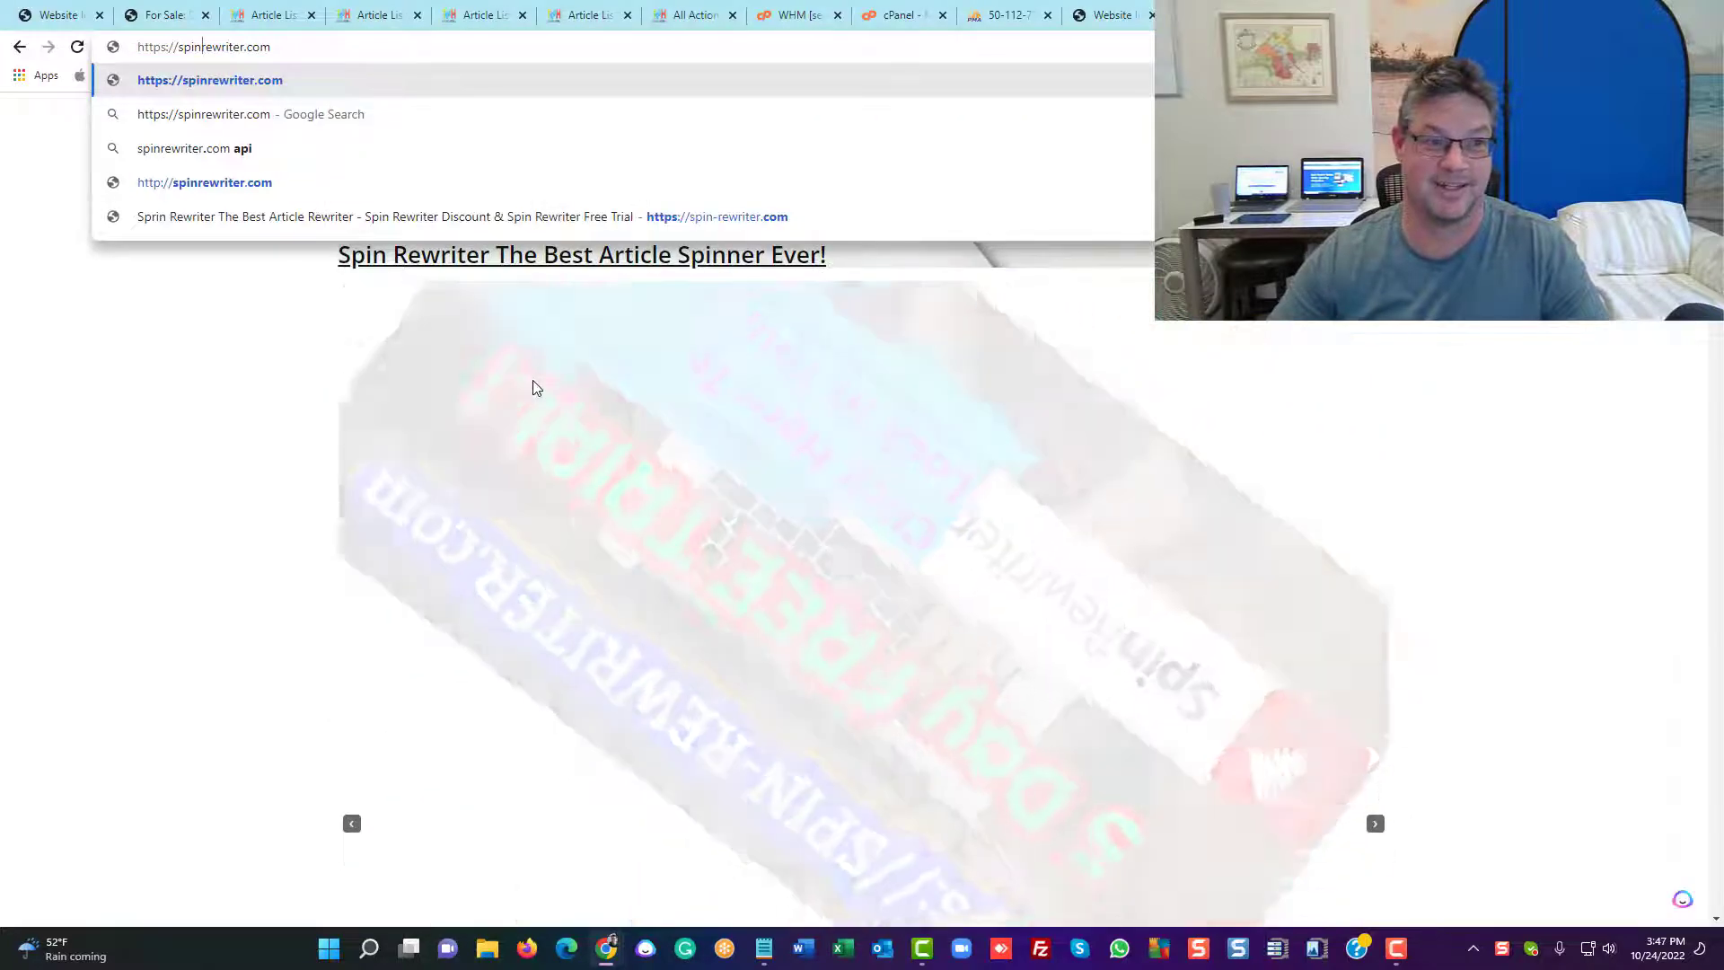
key("Return")
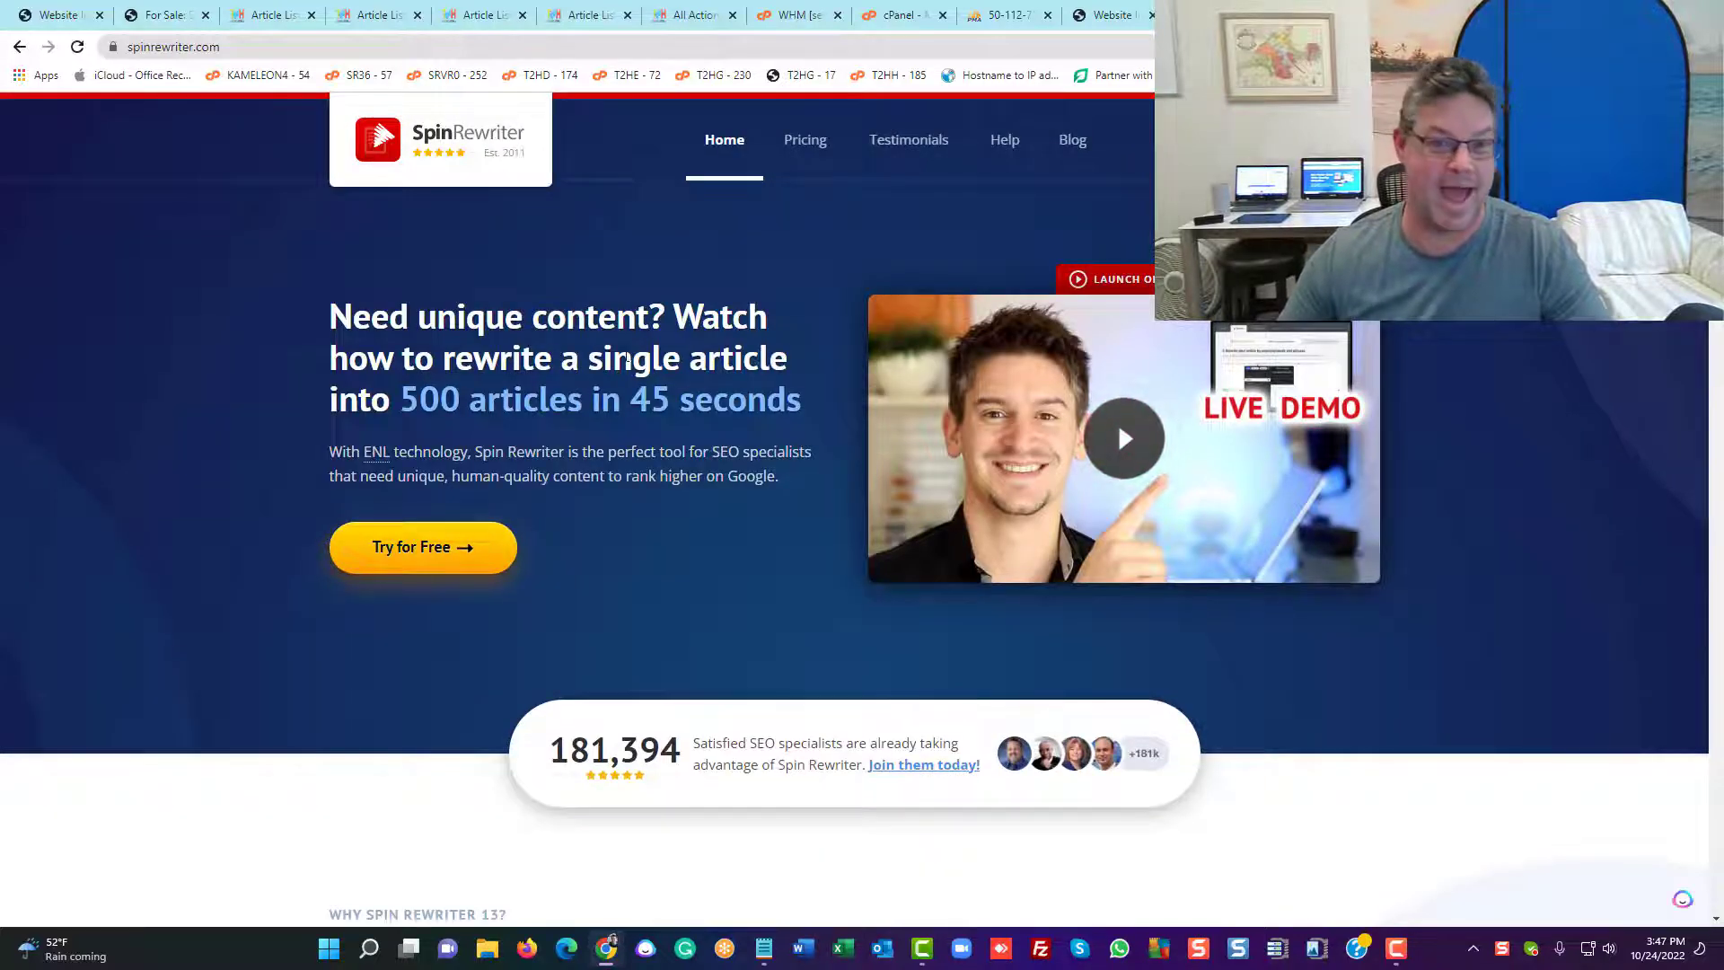
Look through the Spin Rewriter home page, highlighting the article-rewriting headline, the ENL technology mention and the unique-content claim
scroll(628, 368, "down", 4)
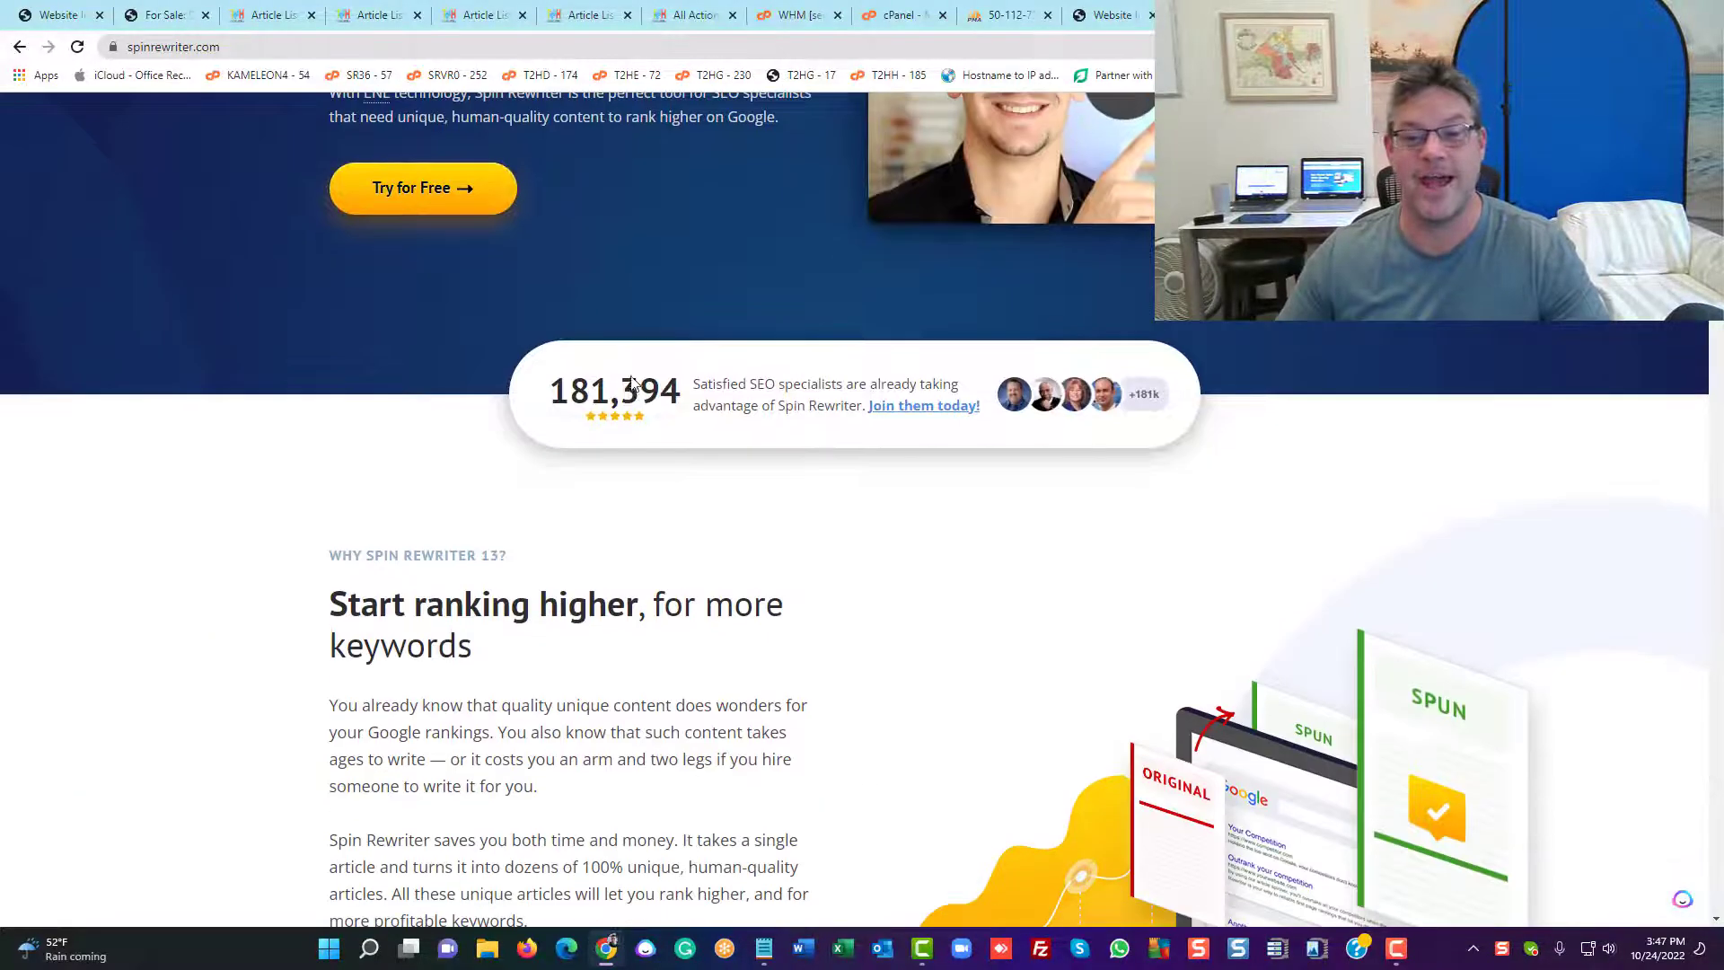
scroll(632, 388, "up", 4)
scroll(633, 388, "down", 13)
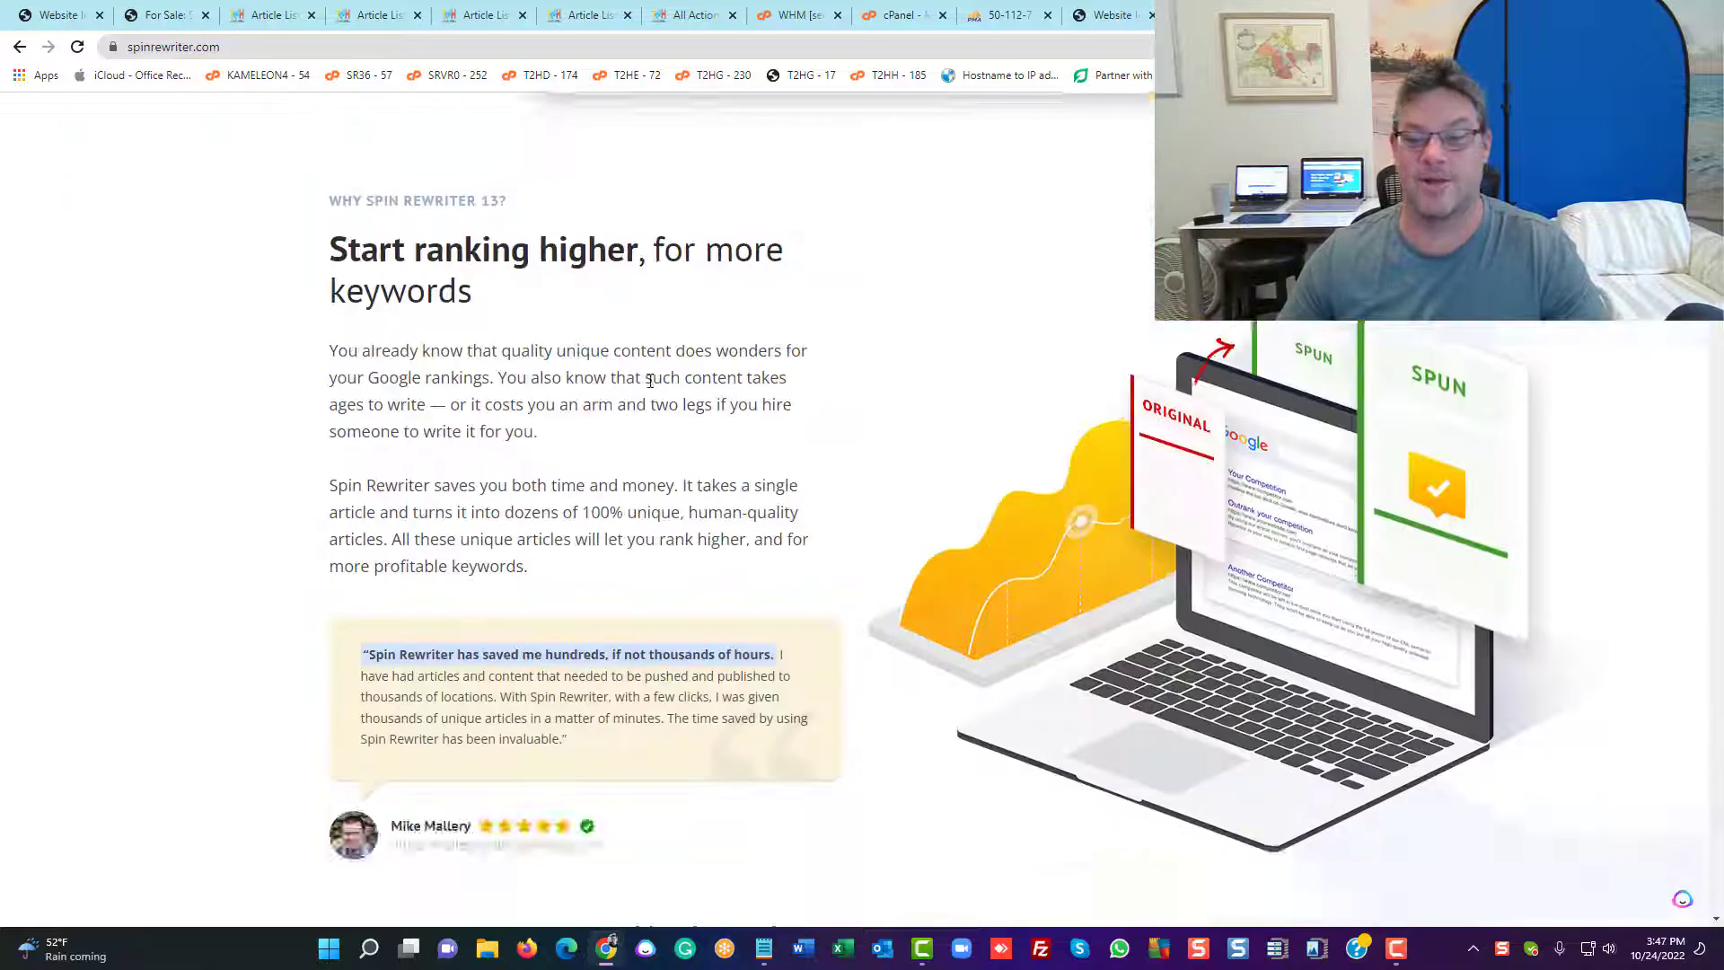
scroll(654, 400, "up", 12)
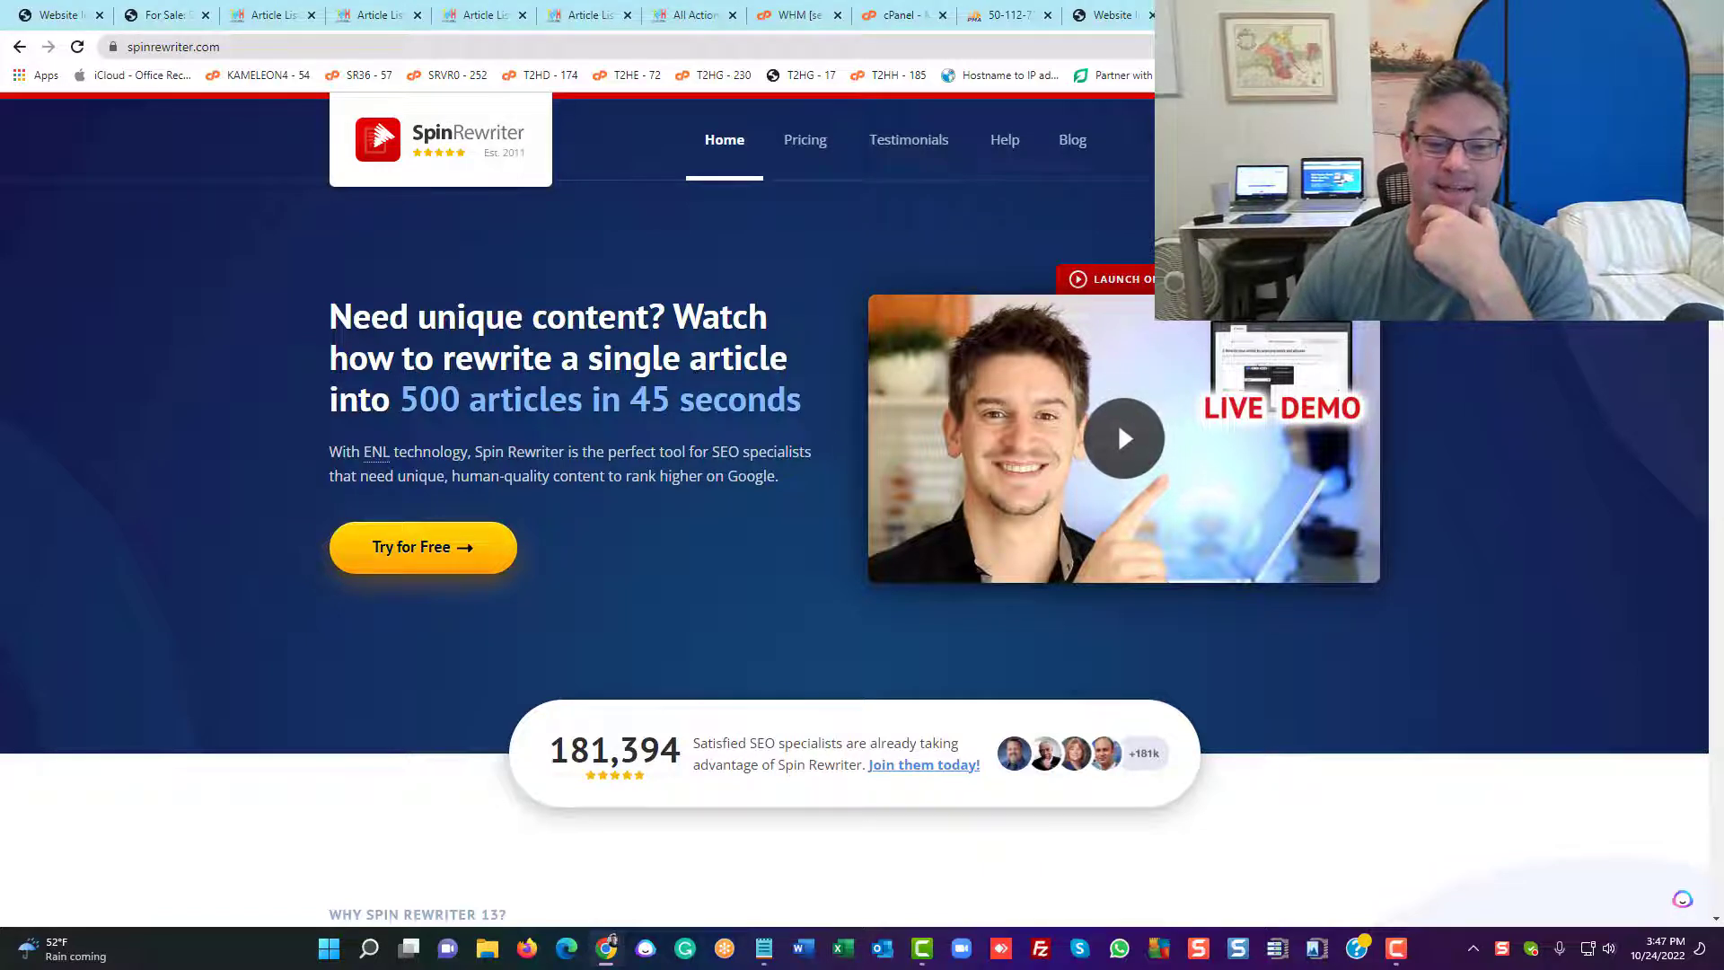
left_click_drag(808, 413, 329, 361)
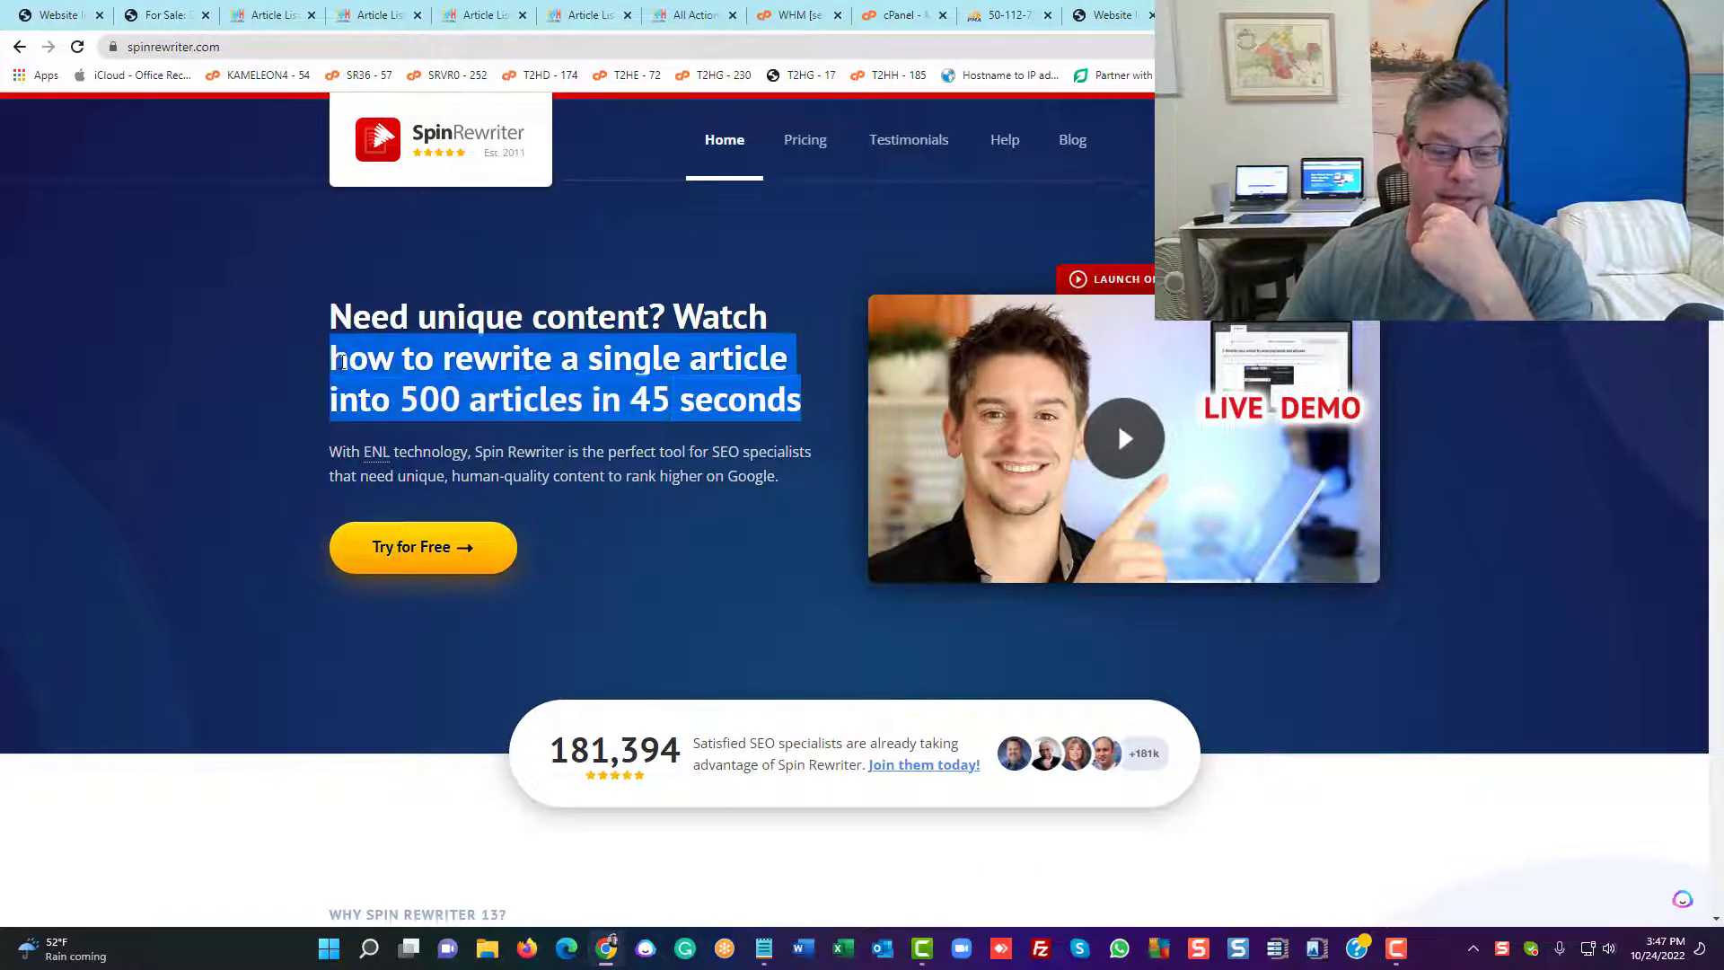
left_click(652, 543)
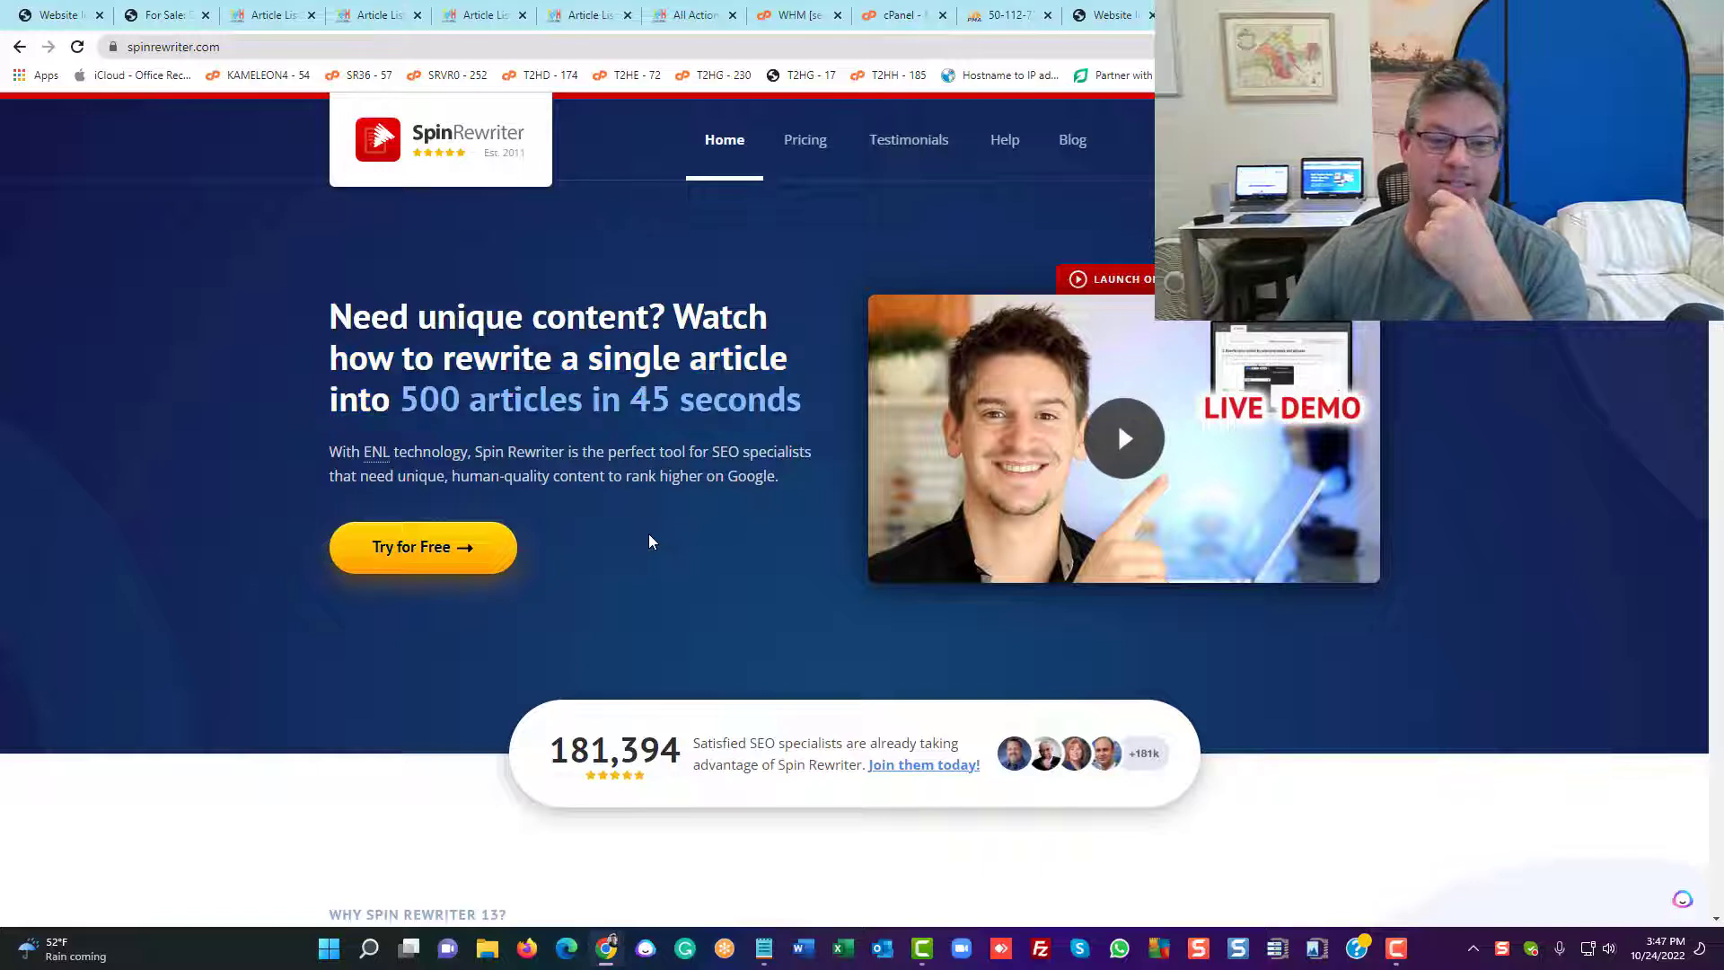
left_click_drag(341, 452, 473, 452)
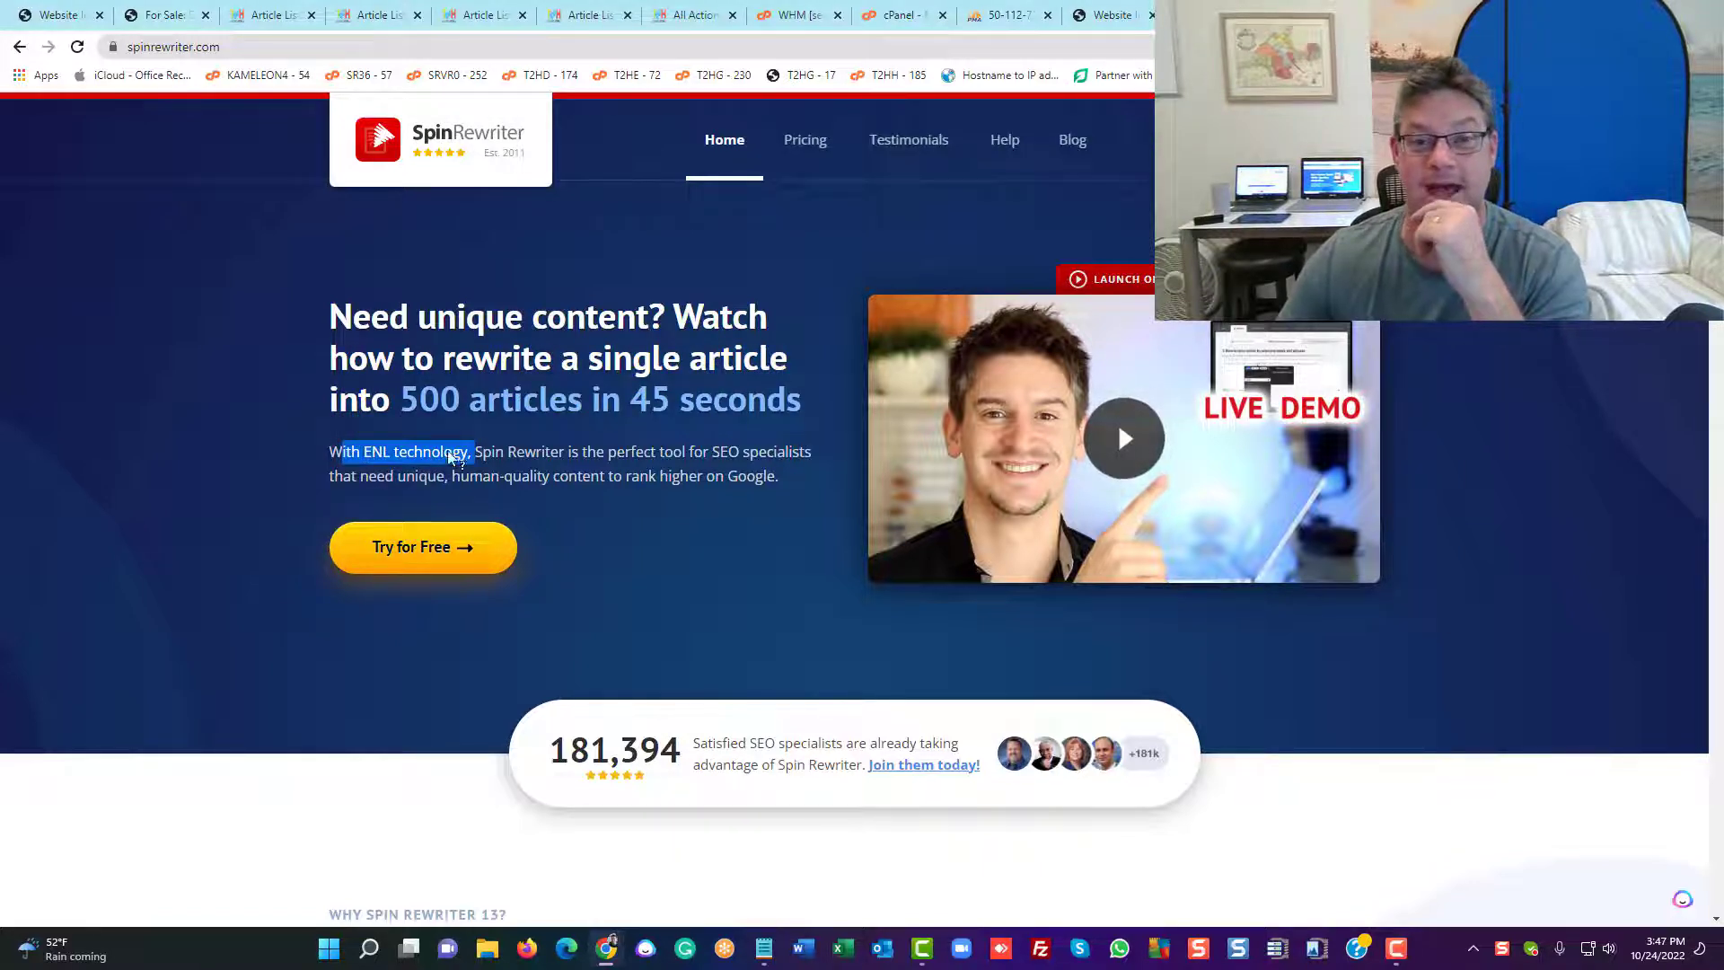
left_click(668, 503)
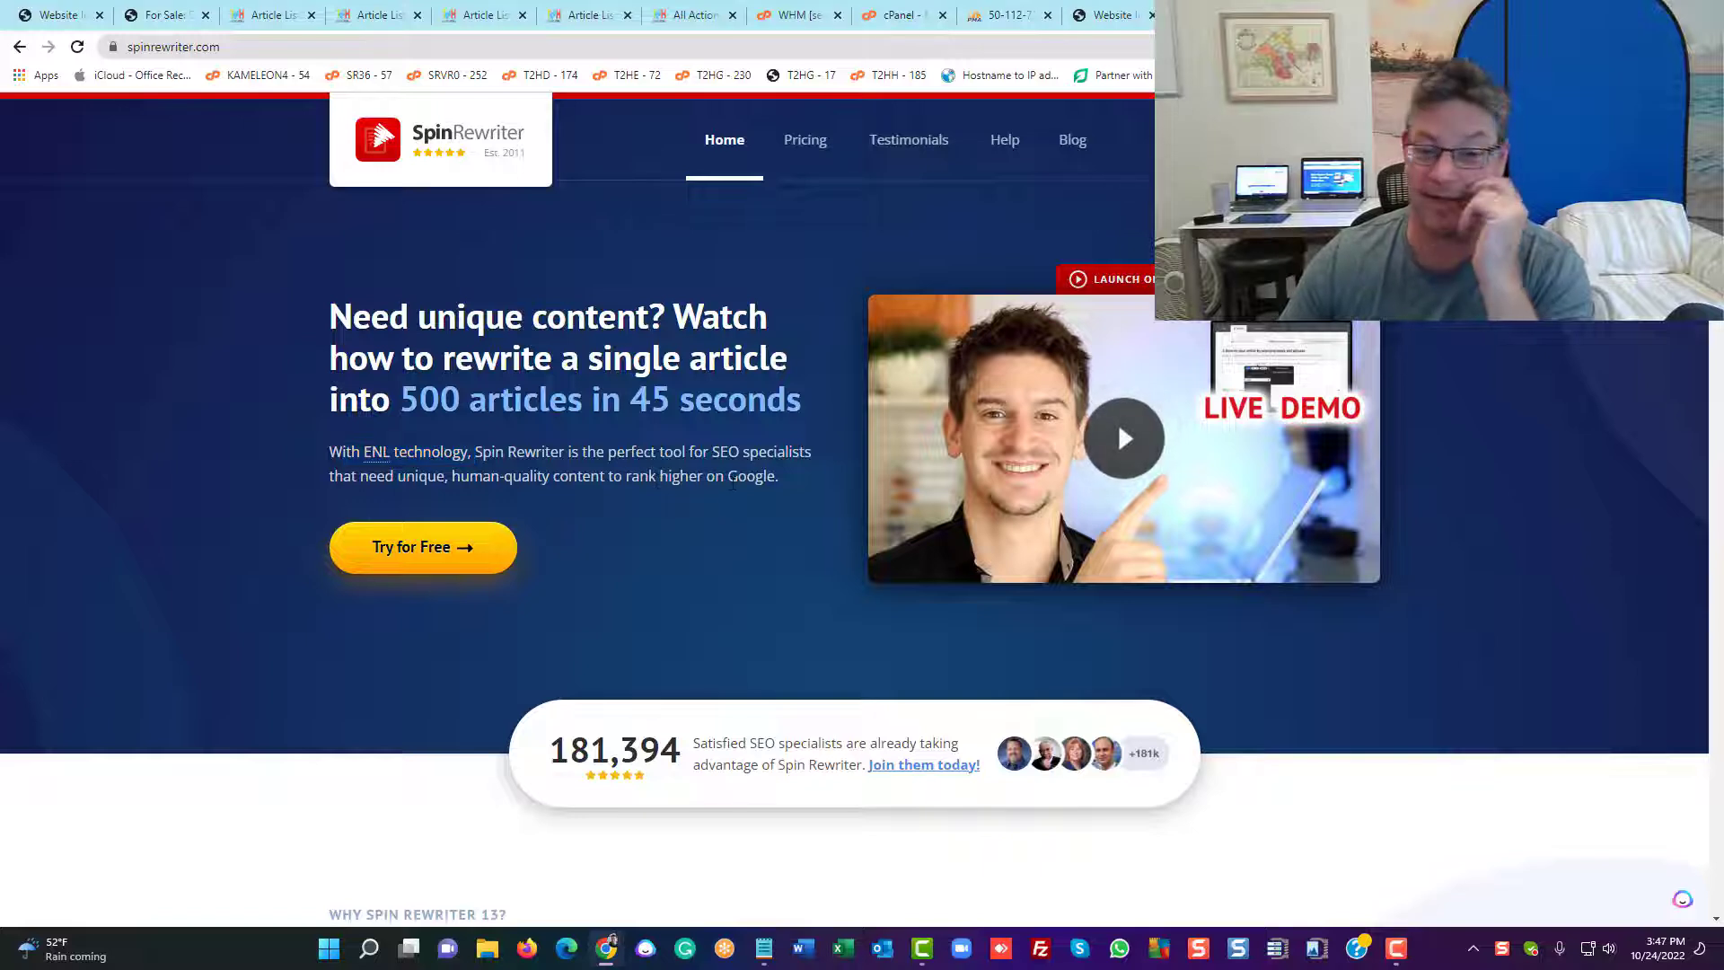
left_click_drag(813, 452, 597, 451)
left_click(801, 563)
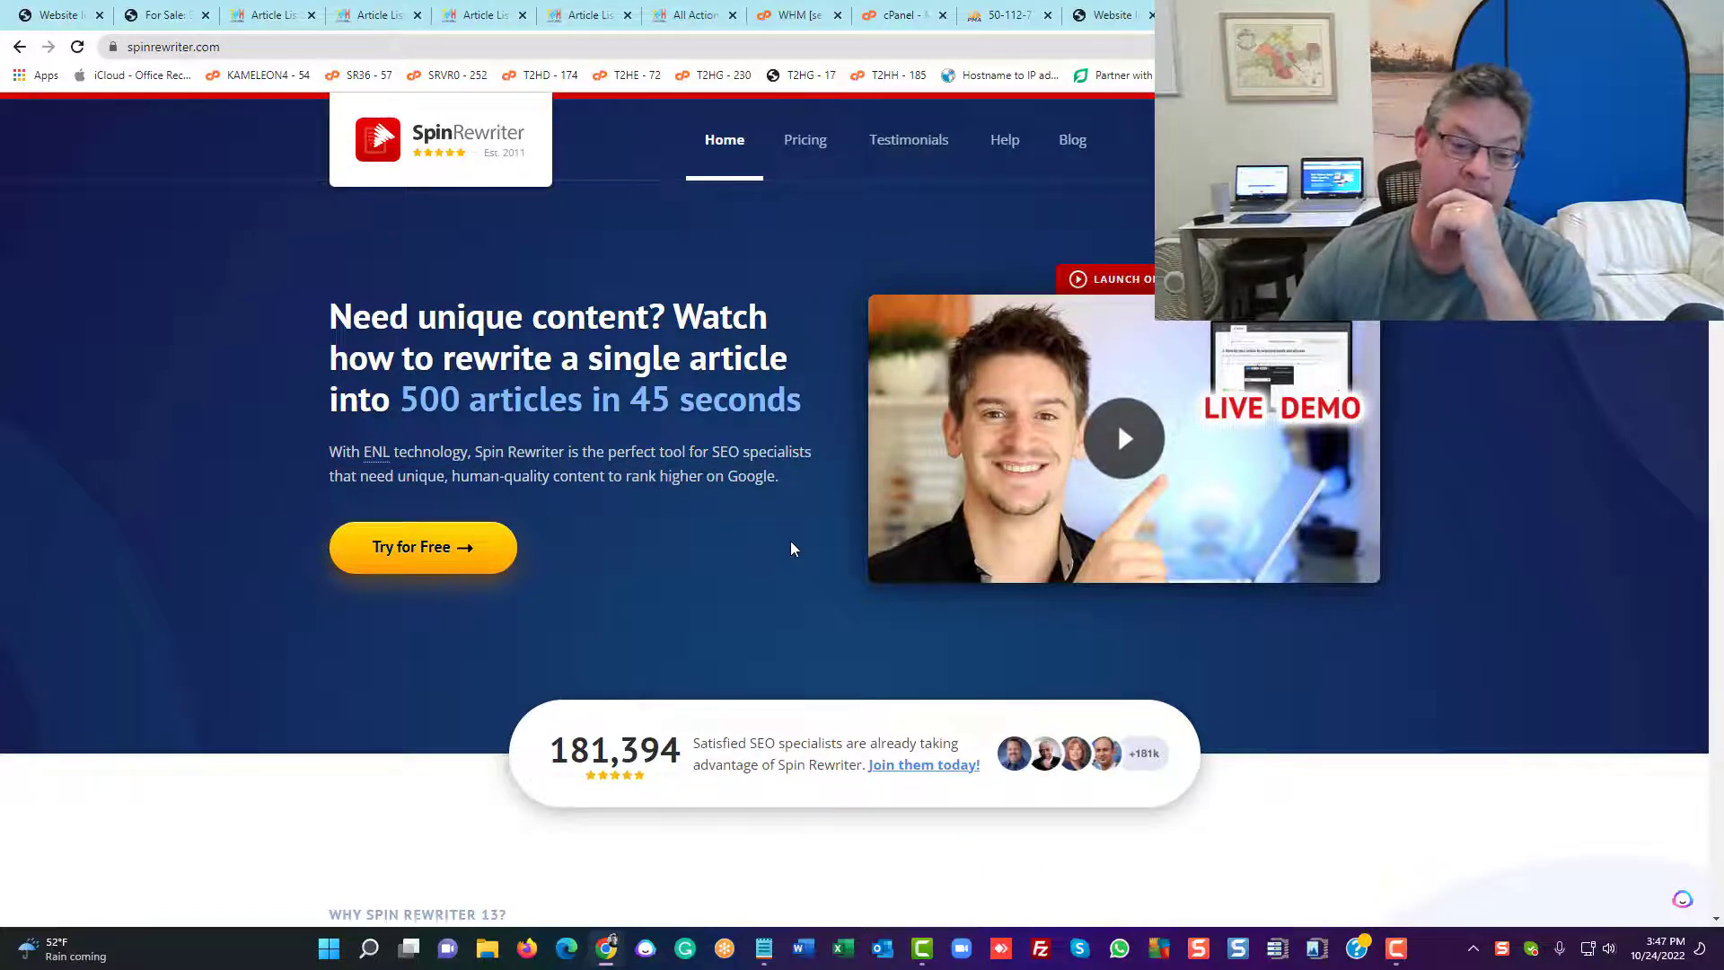
left_click_drag(769, 476, 342, 476)
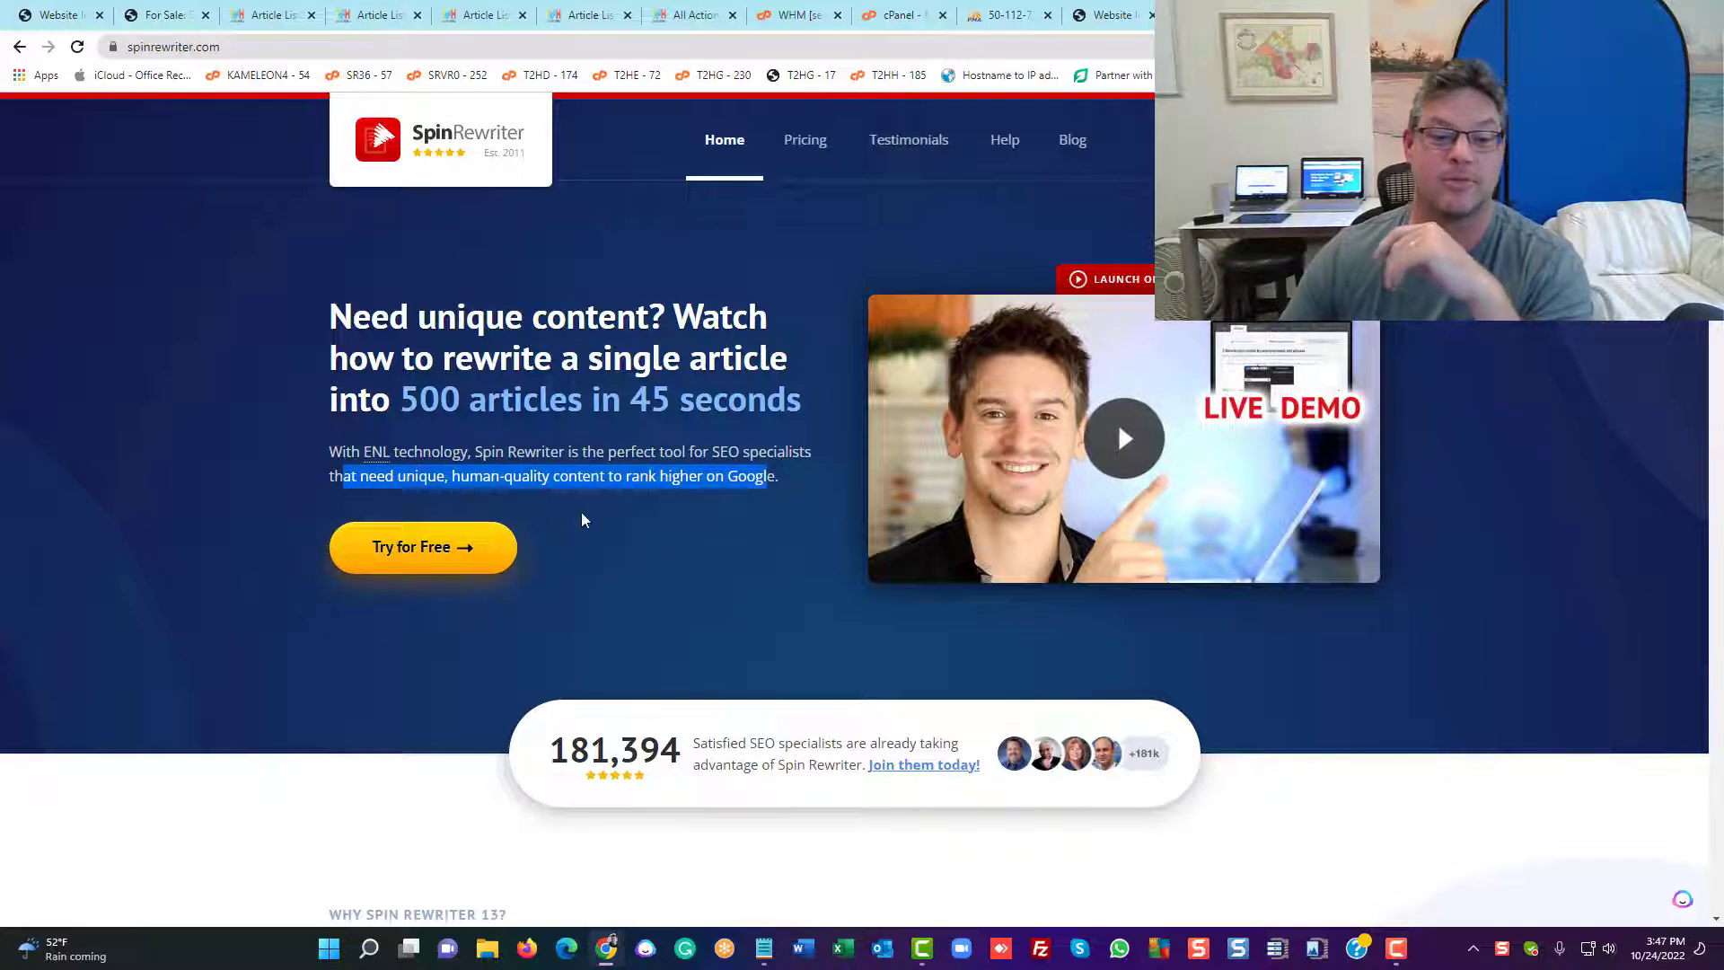
left_click(608, 502)
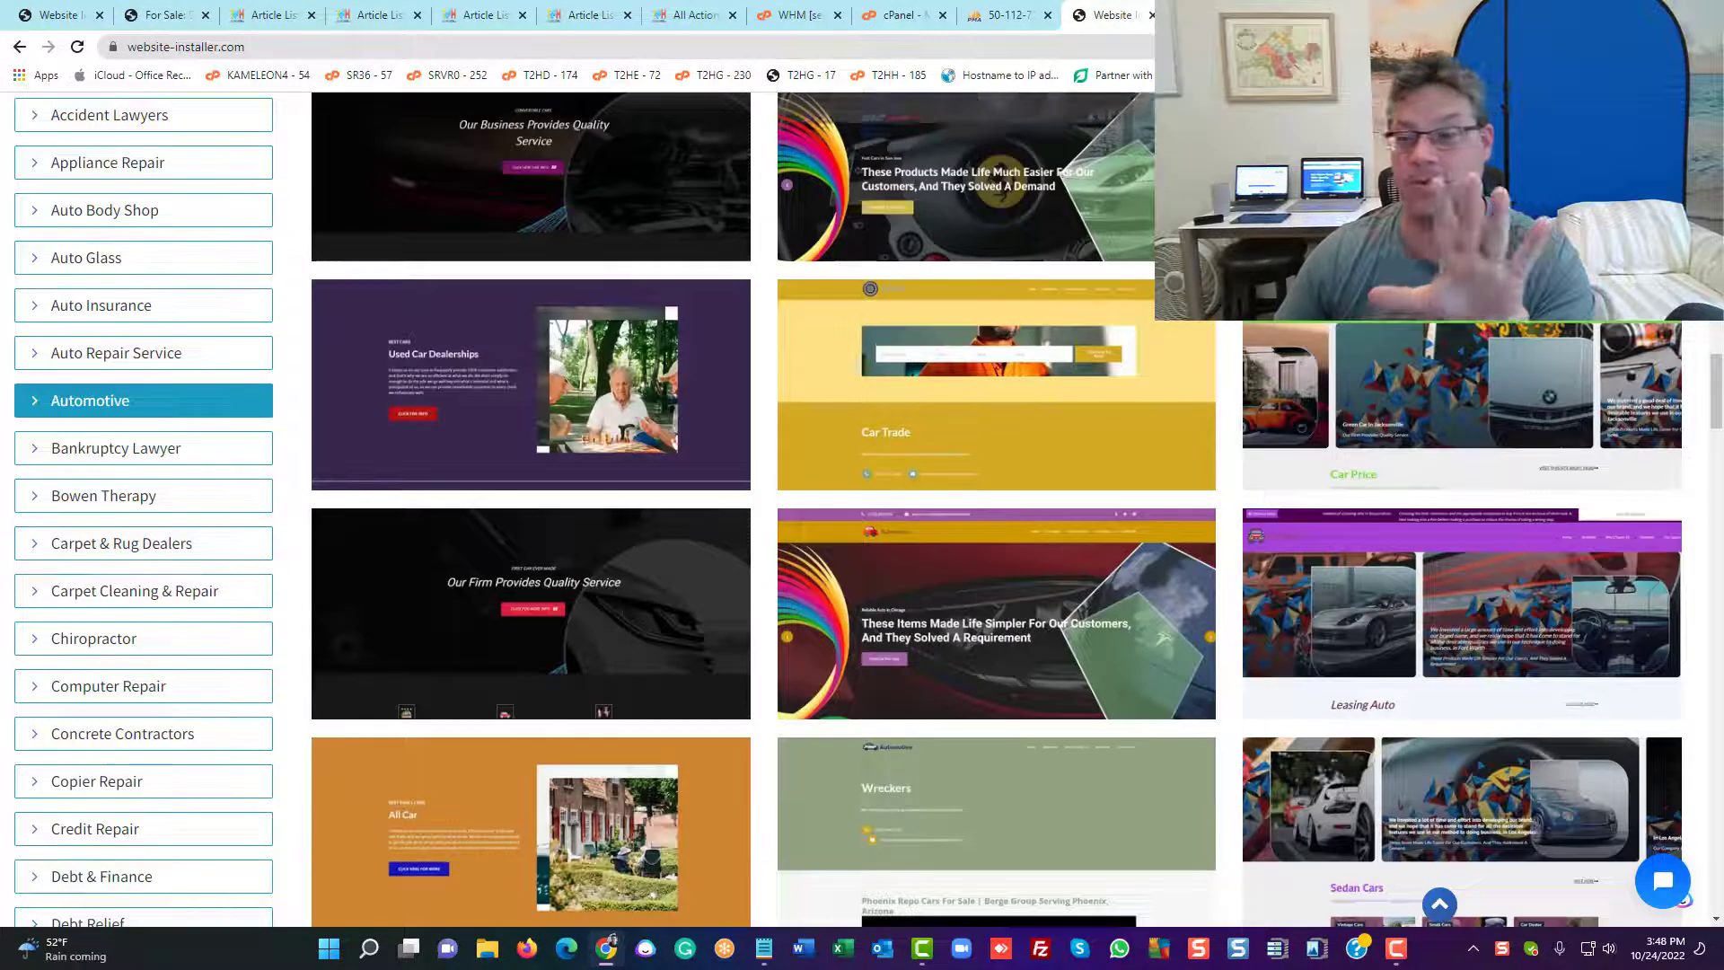
Open the details of the Automotive-V2513 template and review its order form, including the buyer information, domain and buying options
scroll(977, 171, "up", 9)
scroll(977, 171, "down", 13)
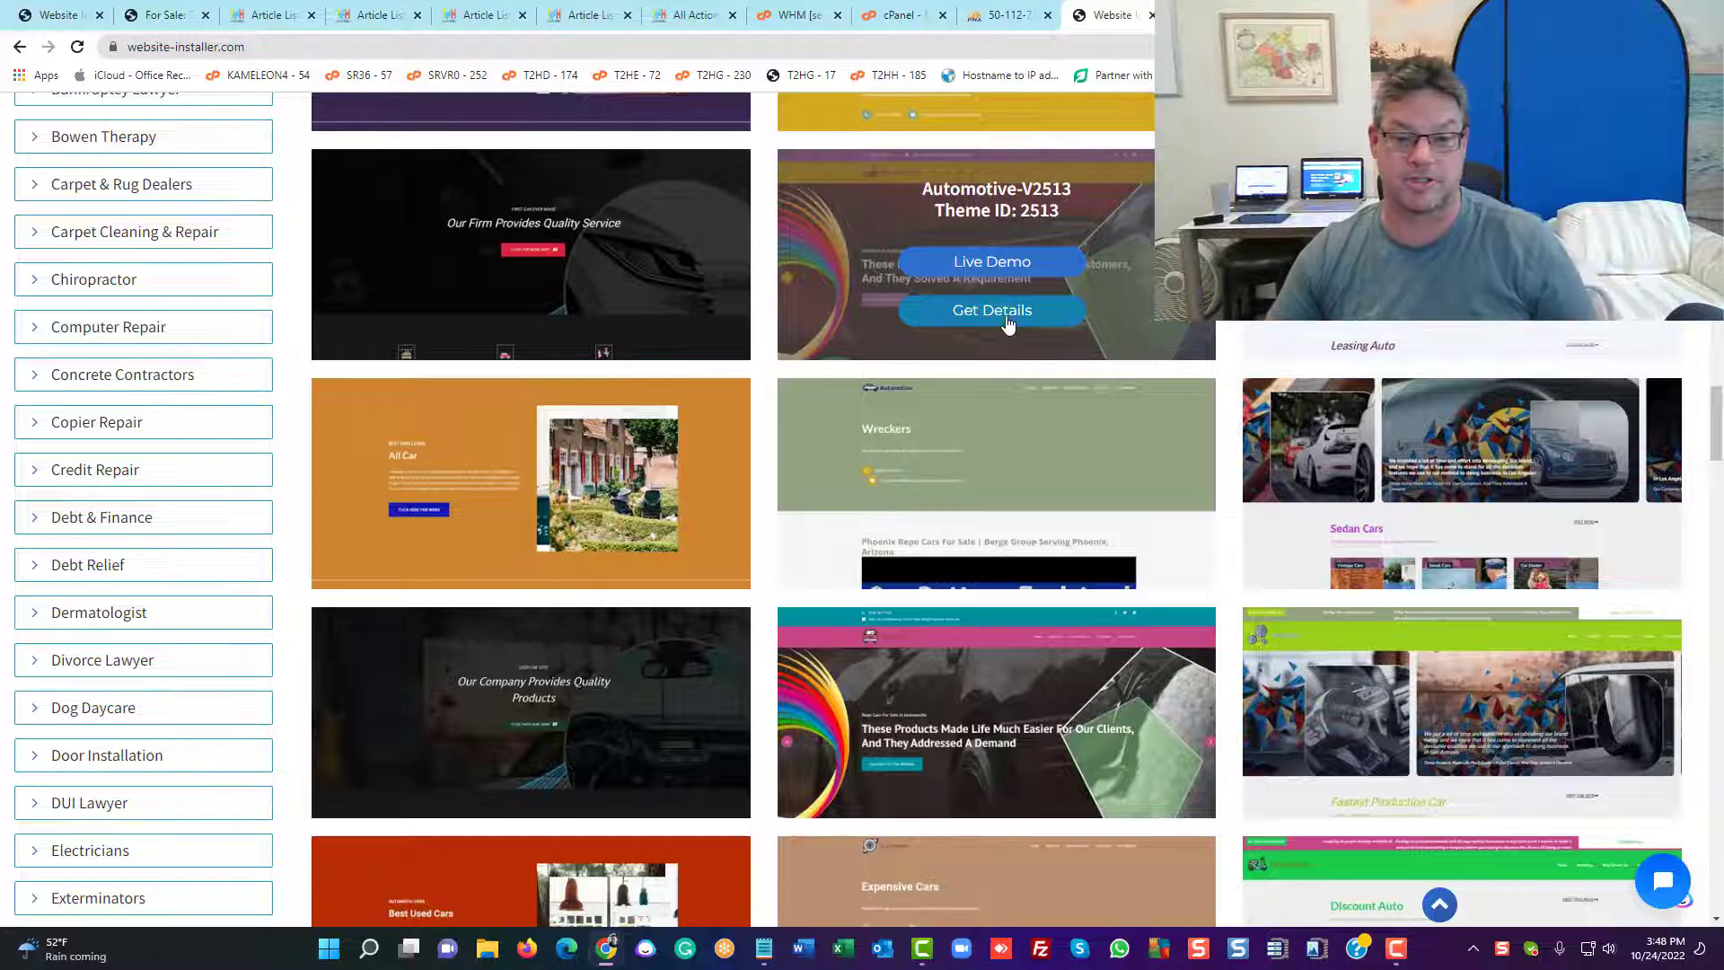
left_click(1009, 321)
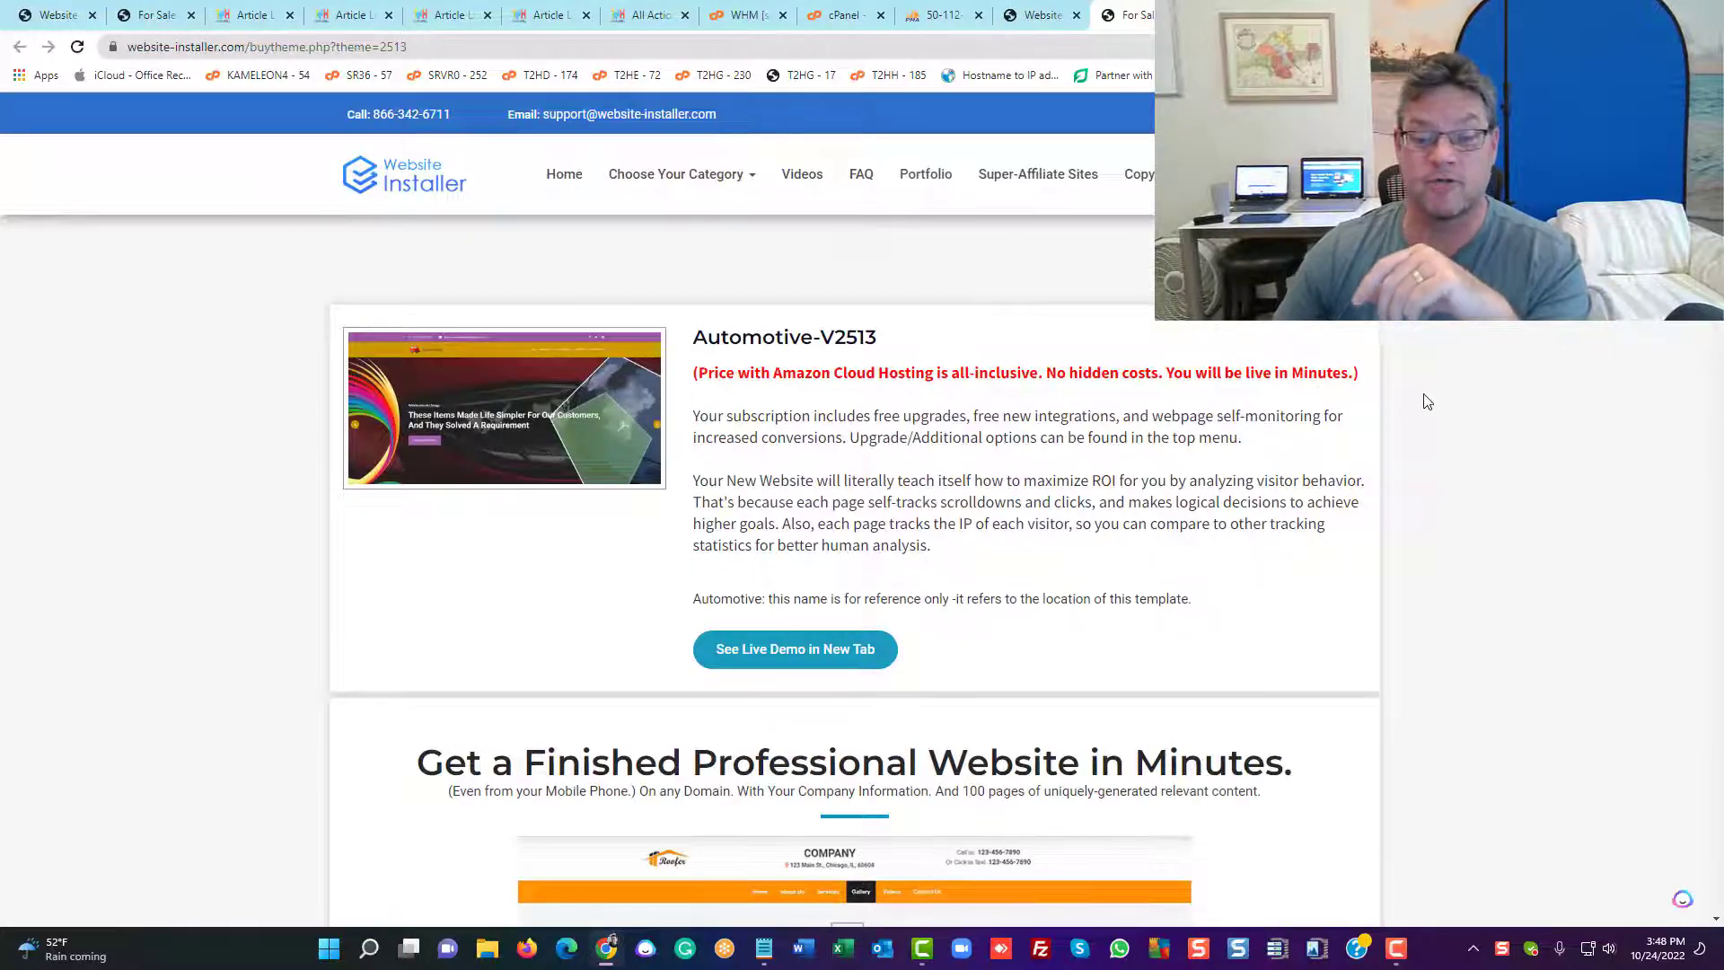
scroll(1426, 402, "down", 15)
scroll(1035, 350, "down", 10)
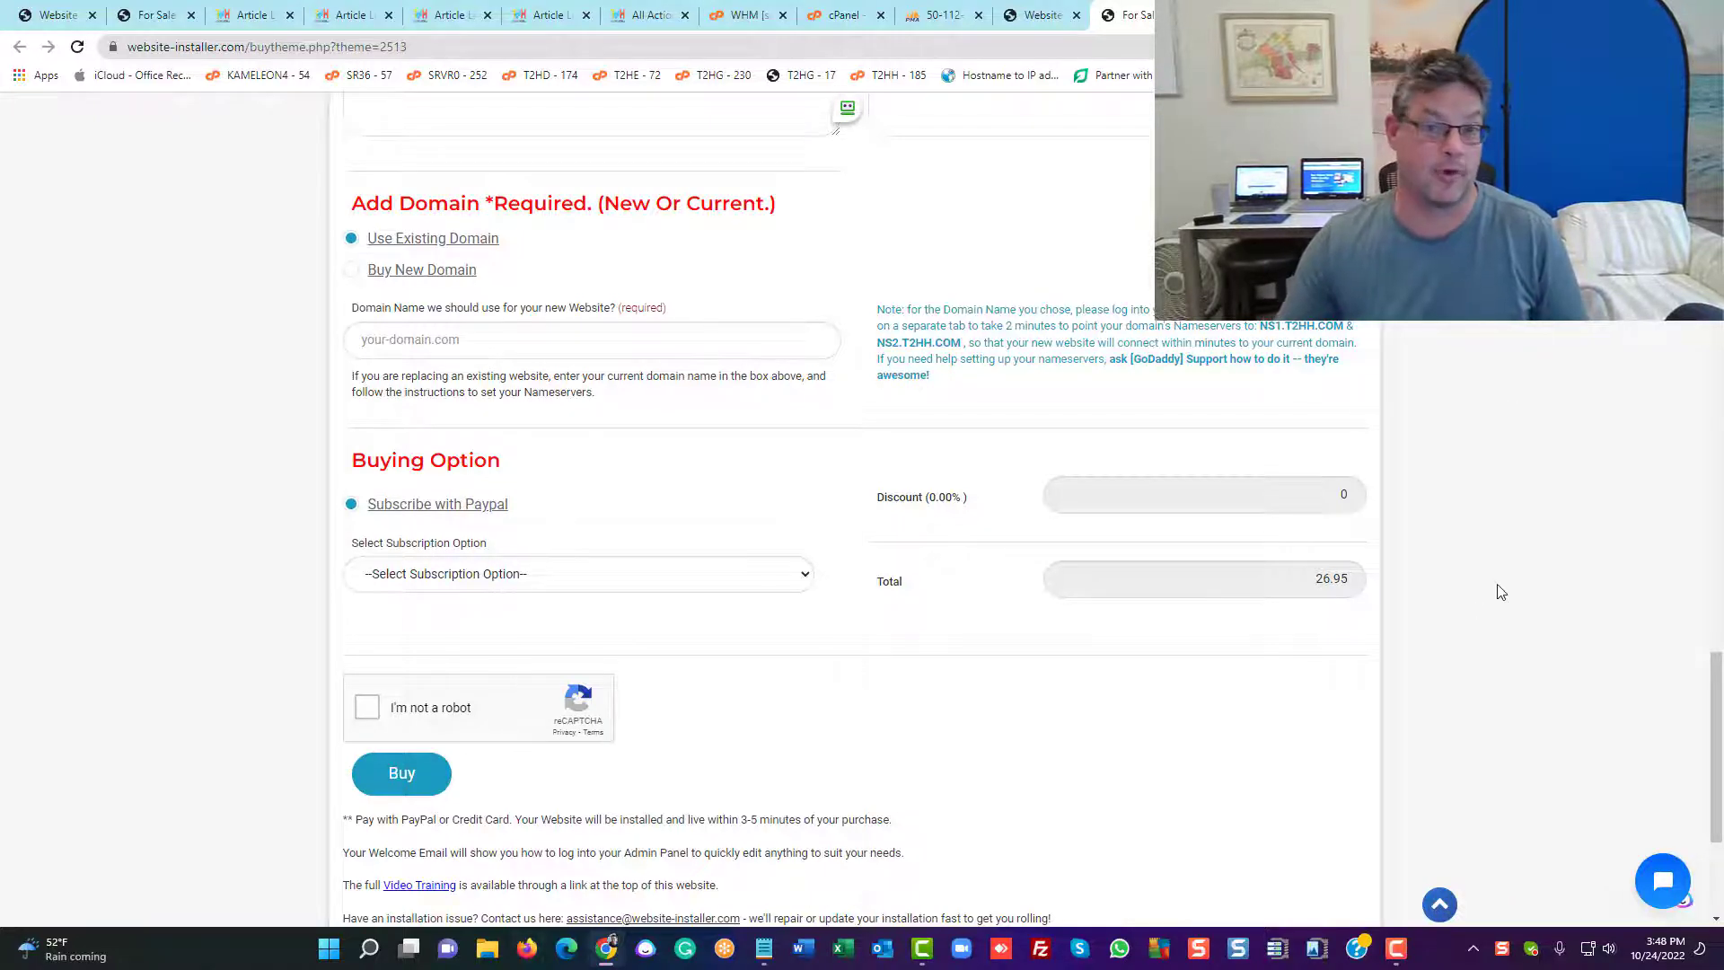
scroll(1508, 585, "up", 1)
scroll(1510, 588, "up", 20)
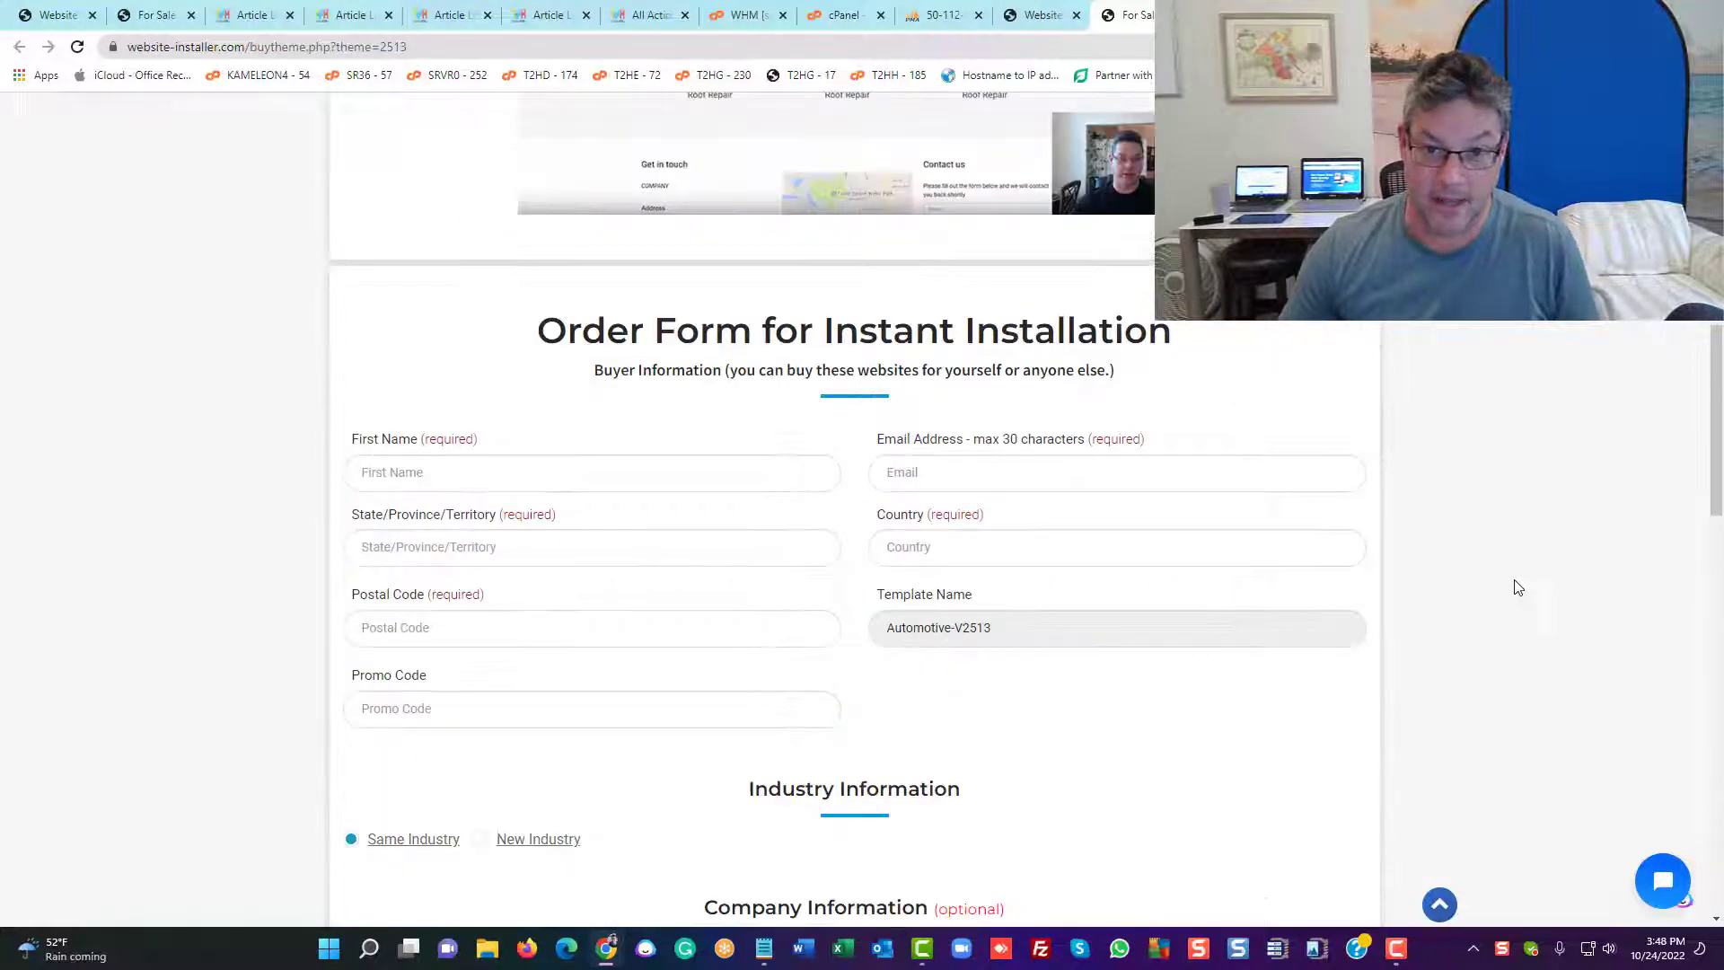